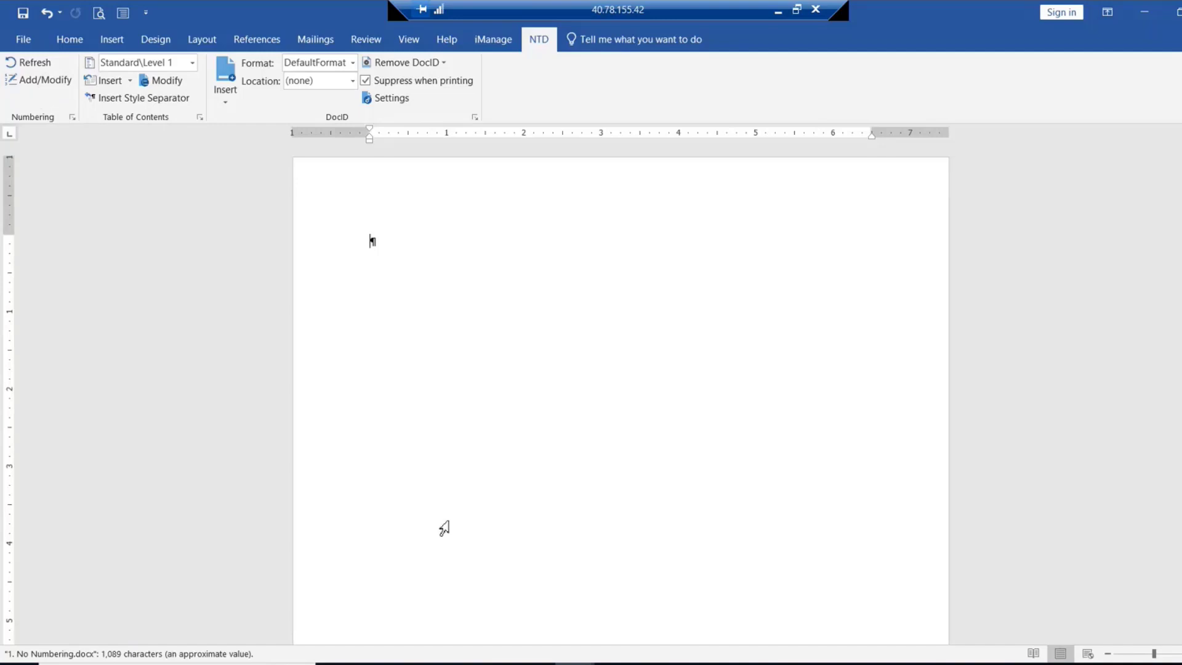
Switch to 1. No Numbering.docx, display it in Draft view and narrow the style area beside the paragraphs.
mouse_move(572, 664)
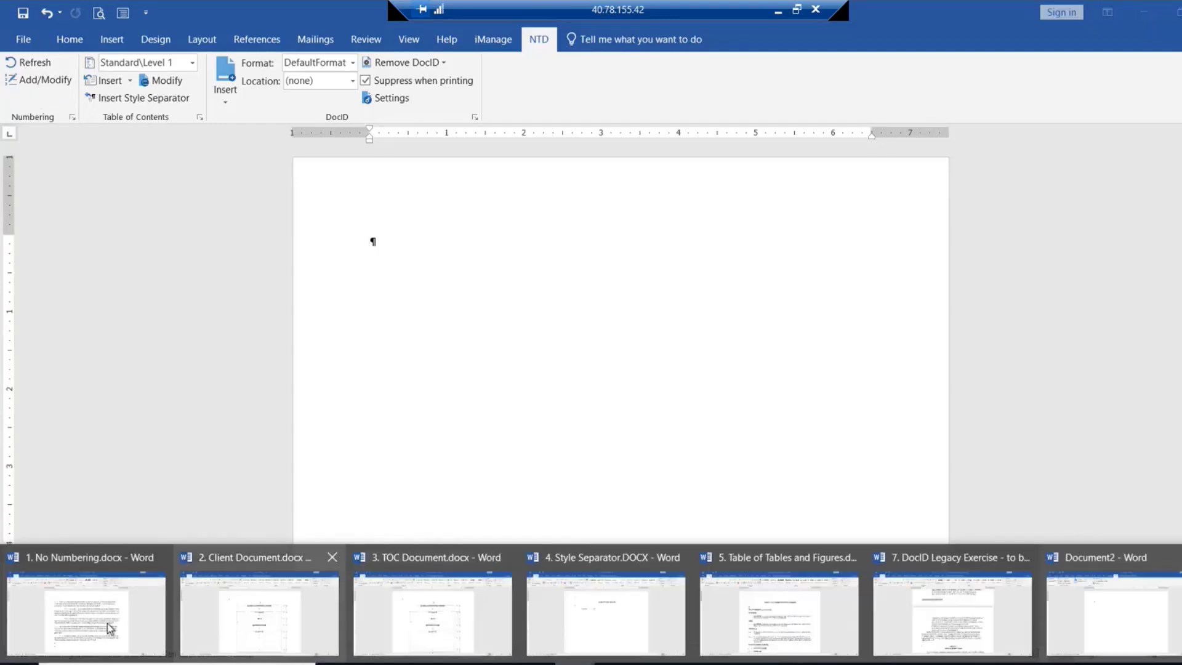
left_click(87, 613)
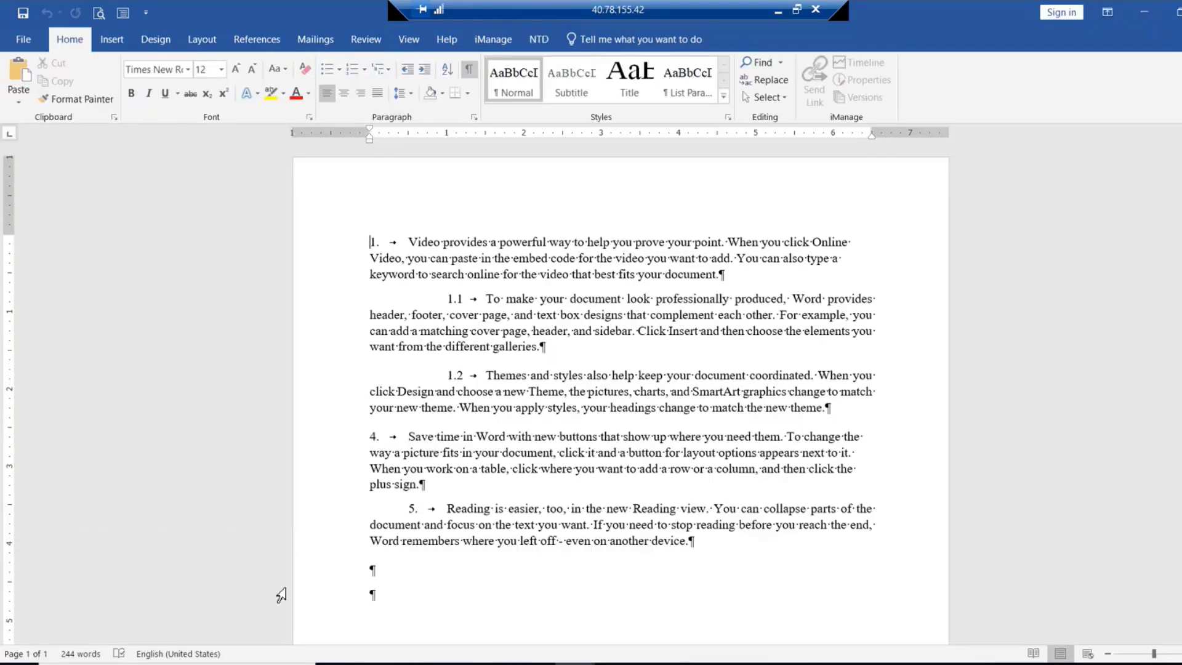
left_click(415, 44)
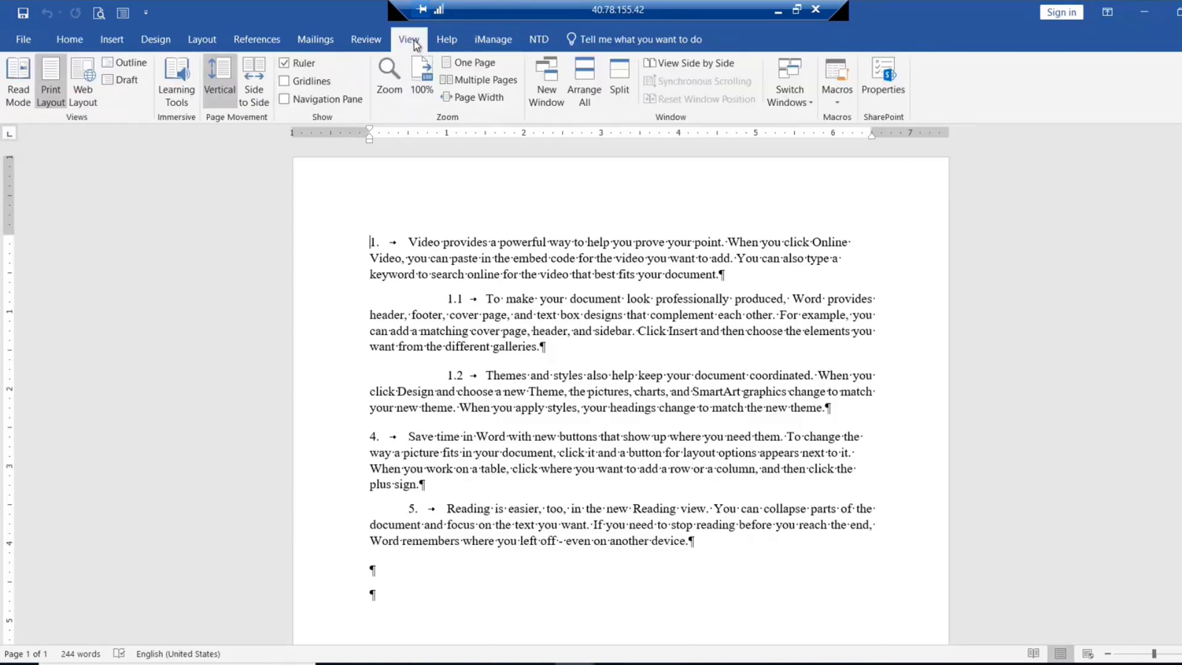
left_click(126, 81)
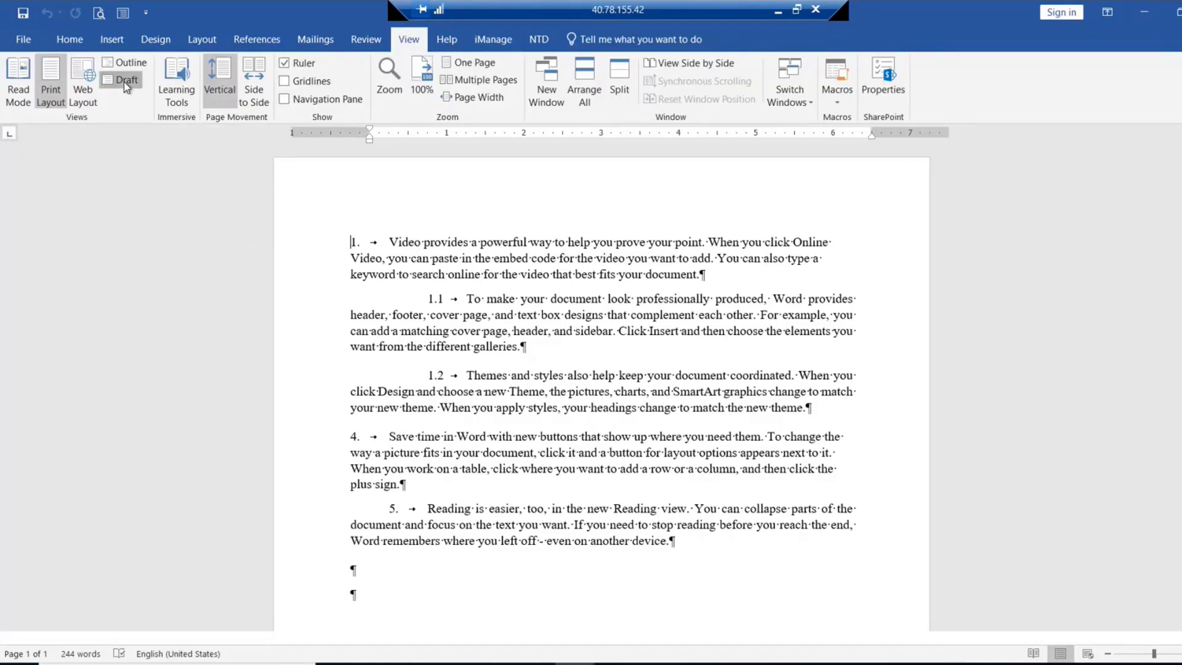
left_click_drag(126, 222, 65, 212)
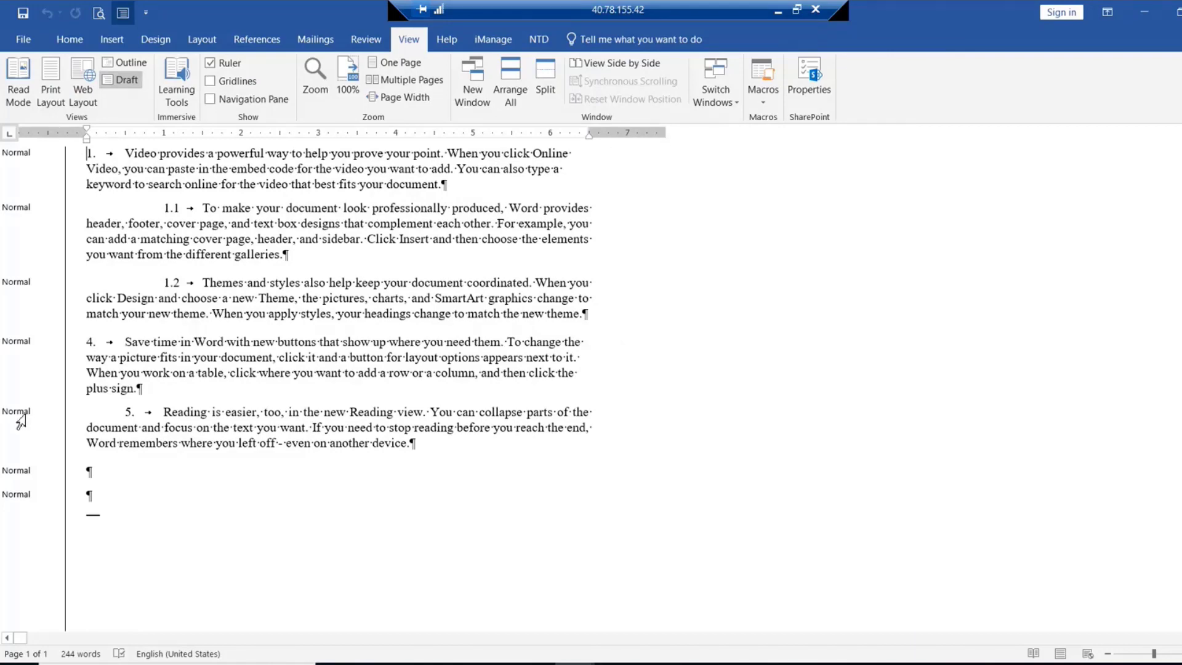
Open the Litera NTD numbering pane, narrow it and expand the Default Schemes folder.
left_click(541, 44)
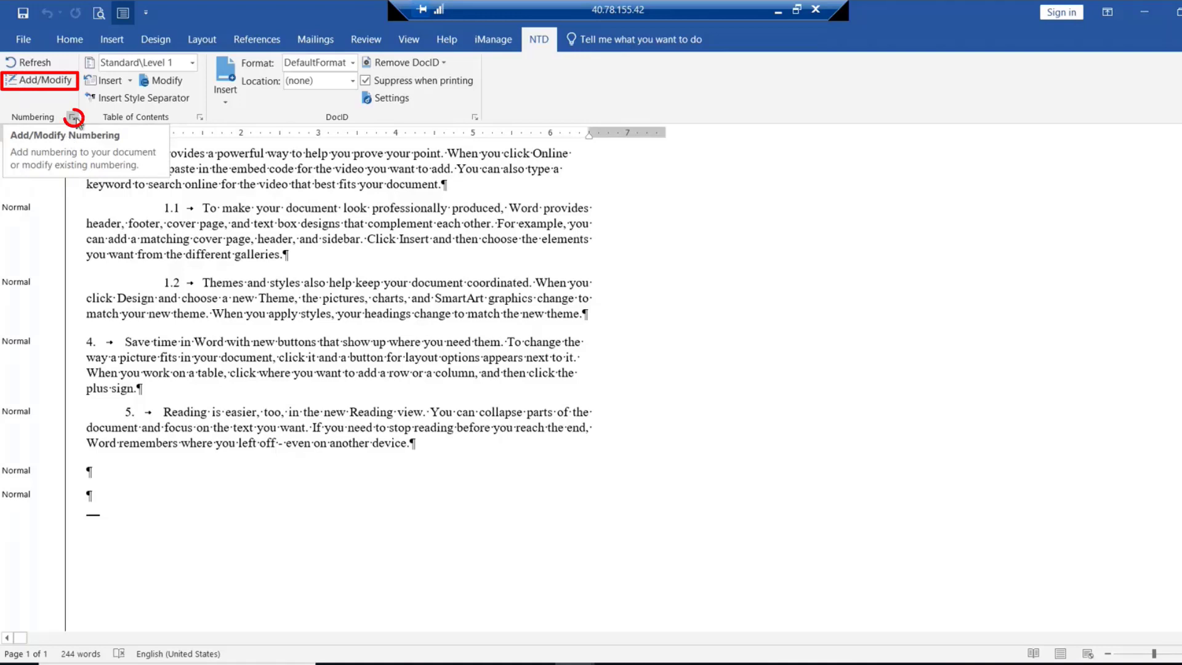
left_click(46, 90)
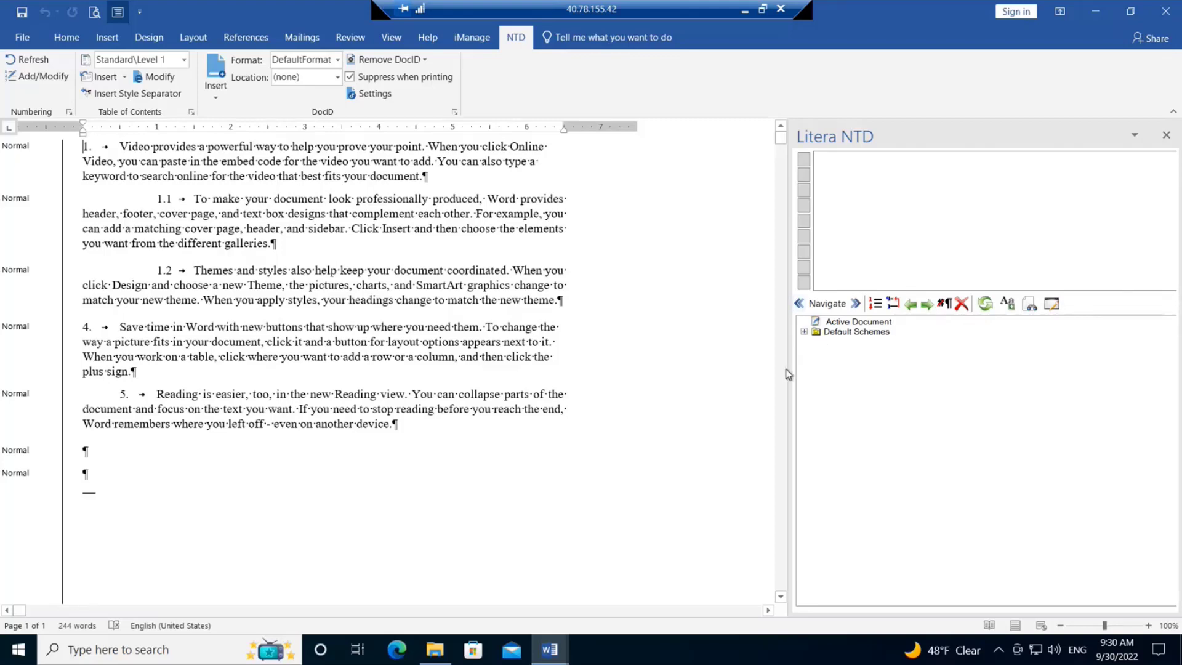
left_click_drag(788, 371, 882, 371)
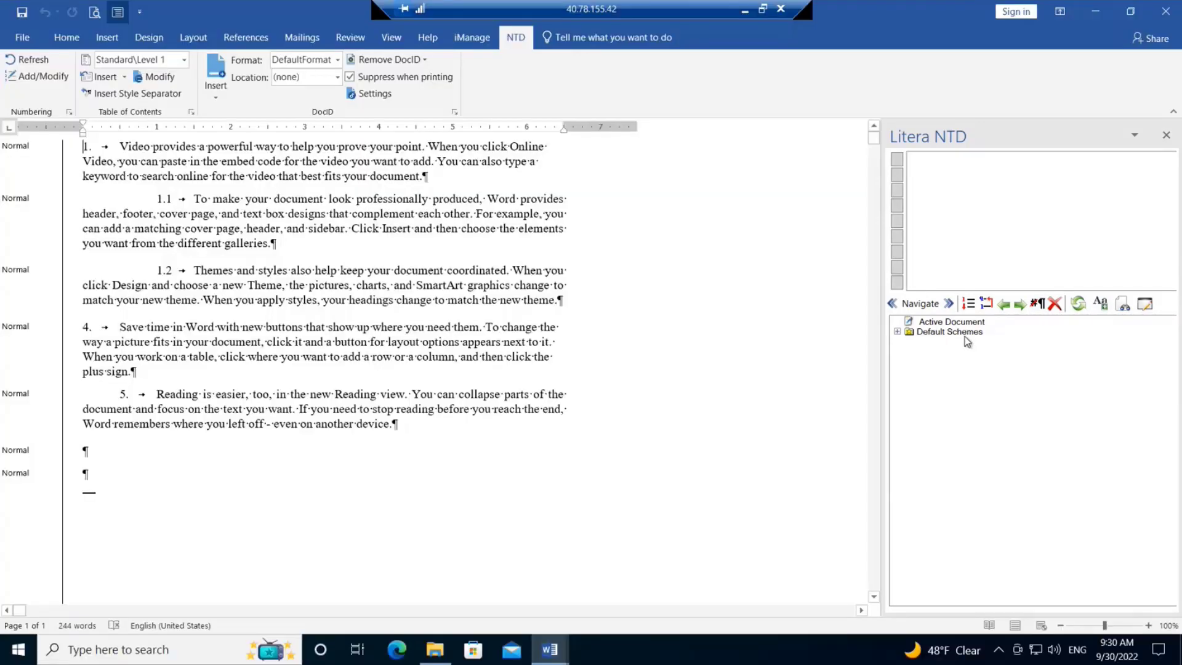
left_click(897, 333)
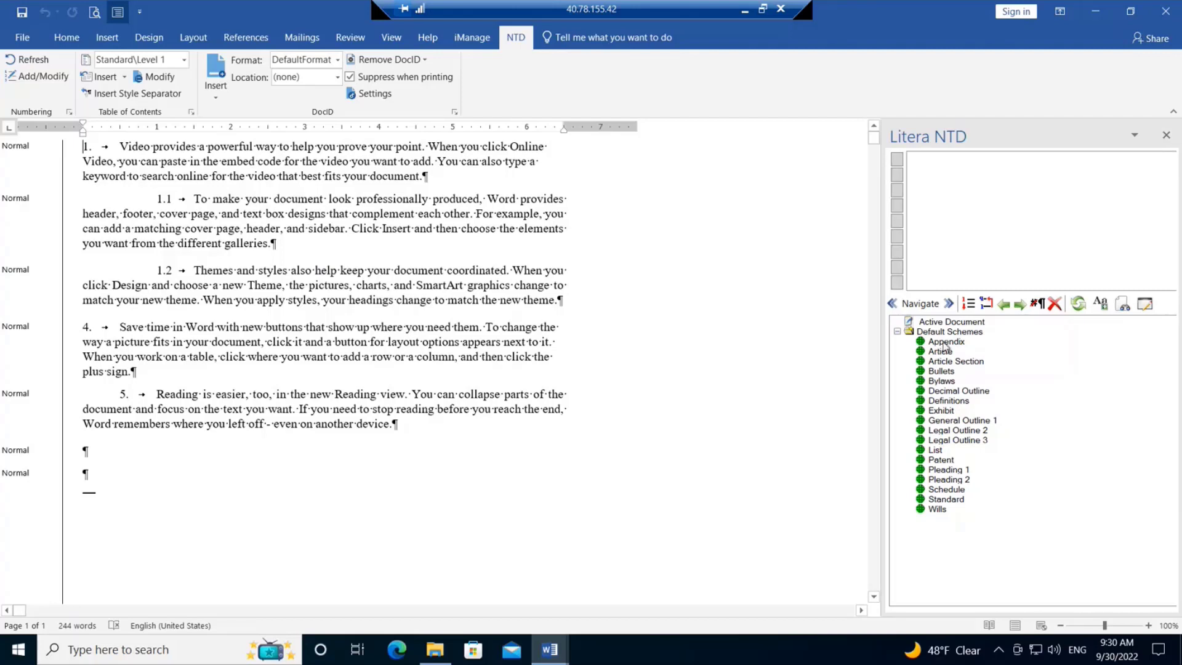
Preview the Appendix, Article and Article Section schemes and view the insertion options for Article Section.
left_click(945, 343)
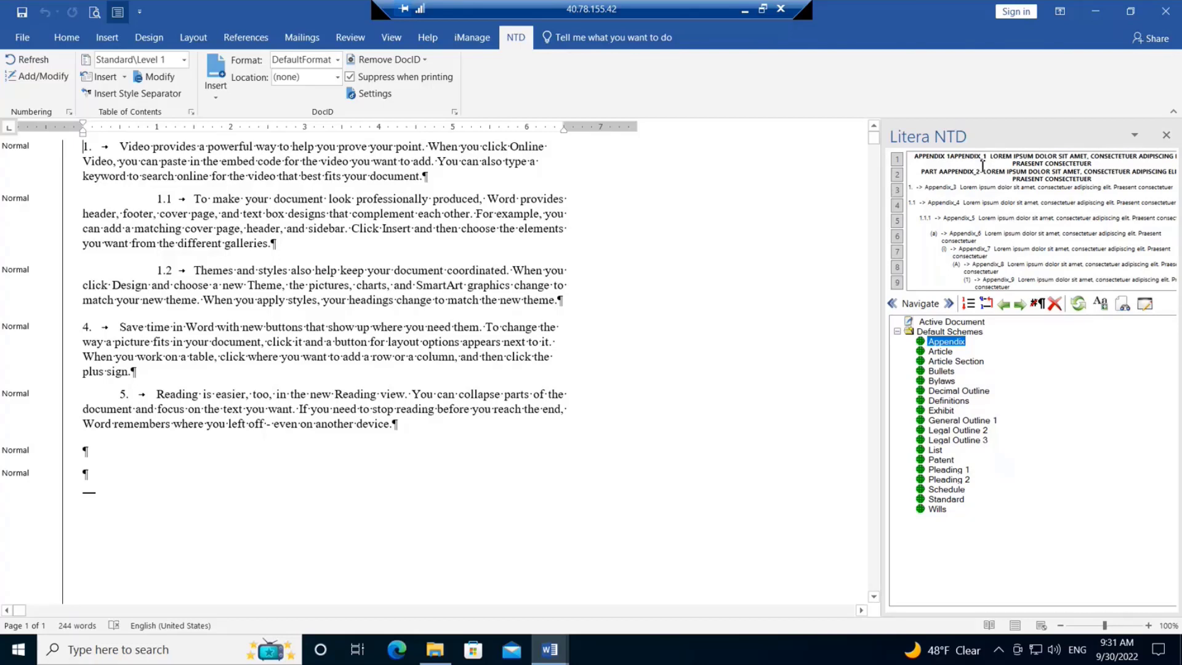
left_click(949, 354)
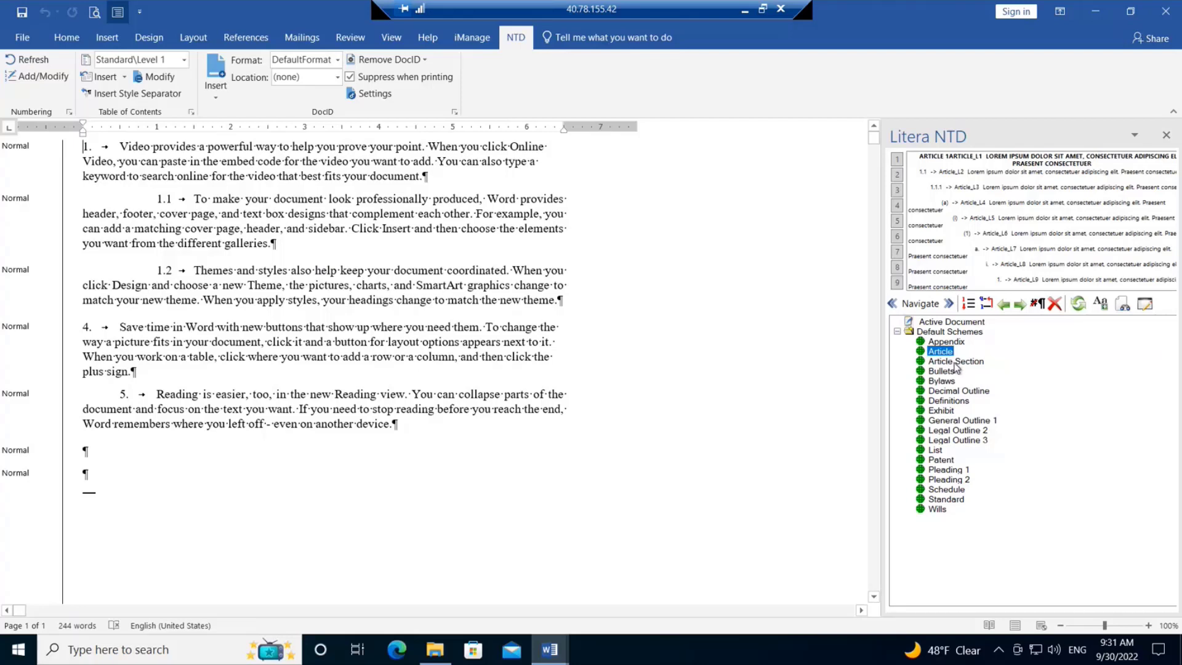
left_click(956, 363)
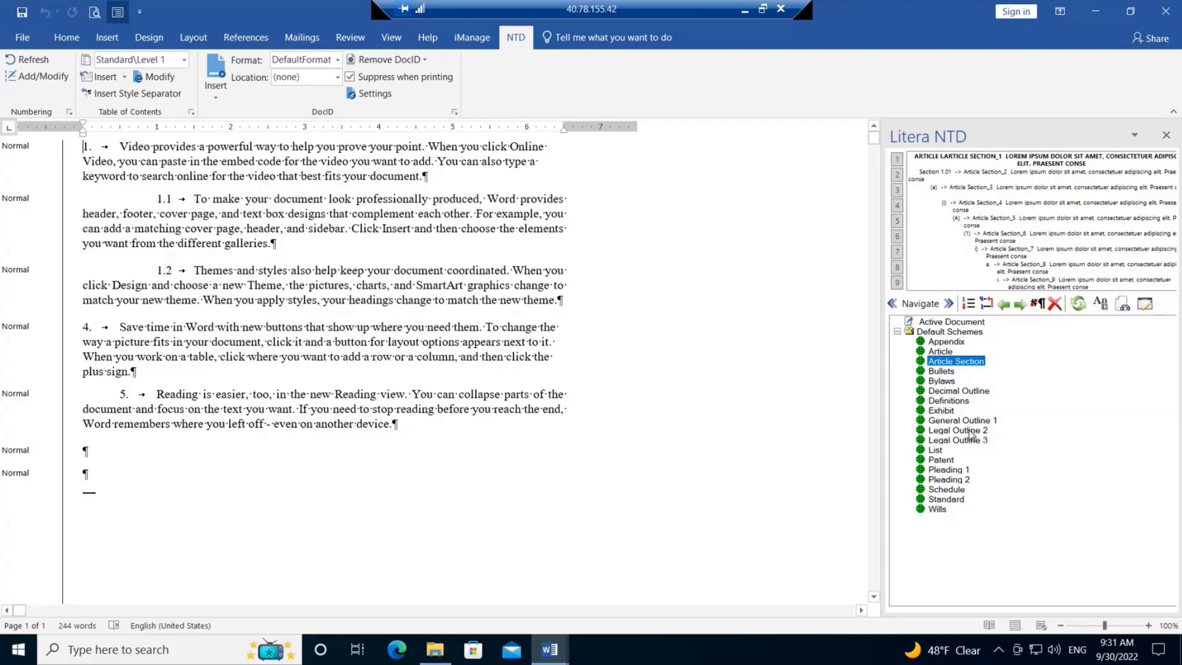
right_click(968, 368)
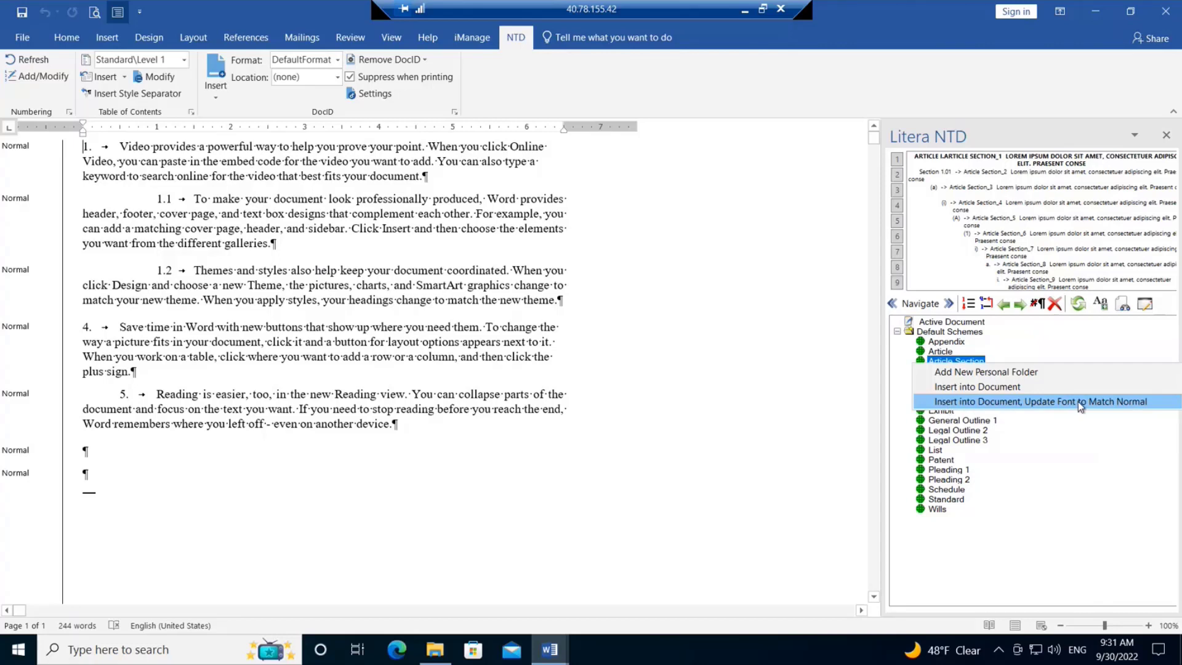
Insert the Legal Outline 2 scheme into the document with its font updated to match Normal.
left_click(968, 430)
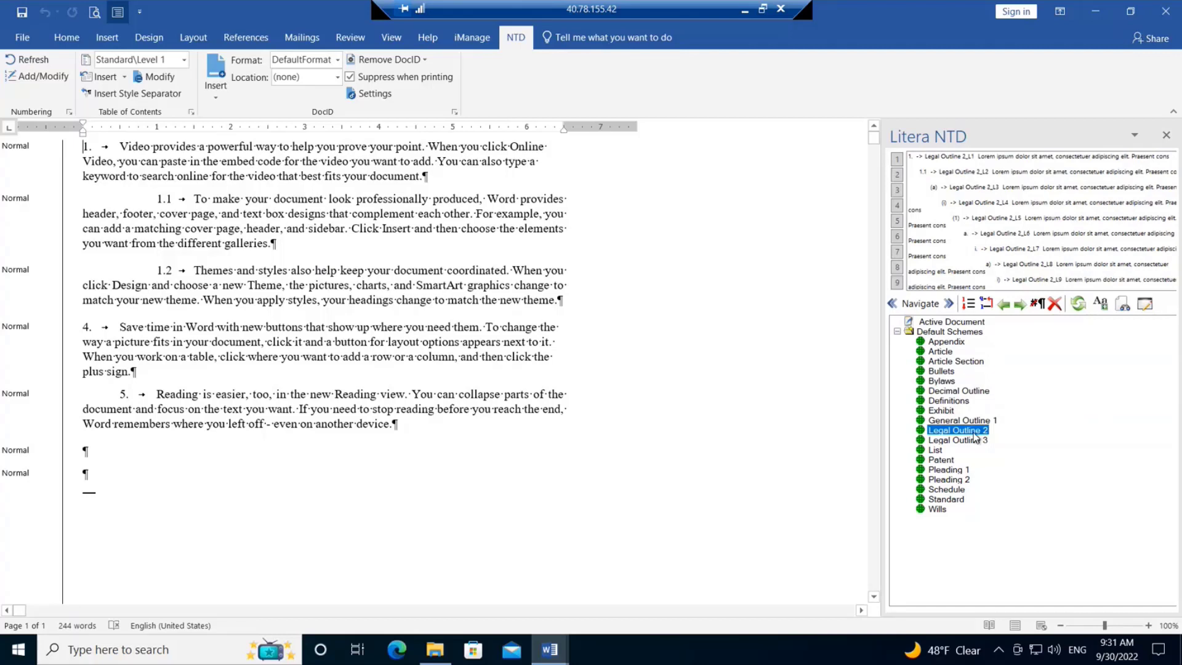
right_click(956, 438)
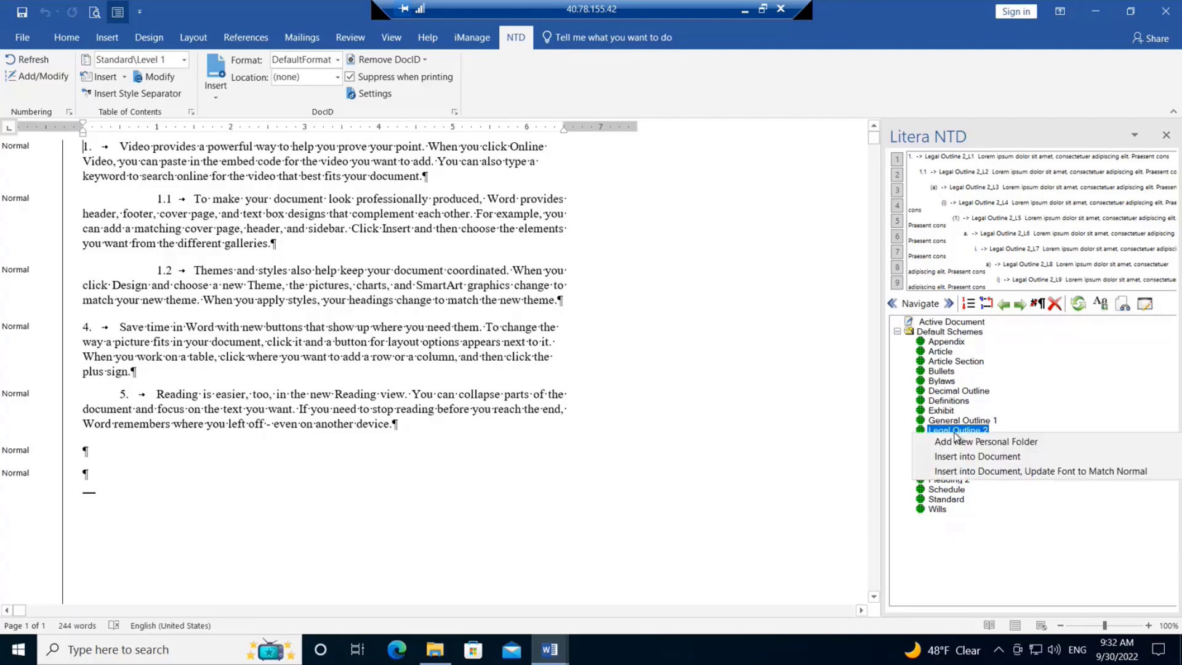
left_click(980, 472)
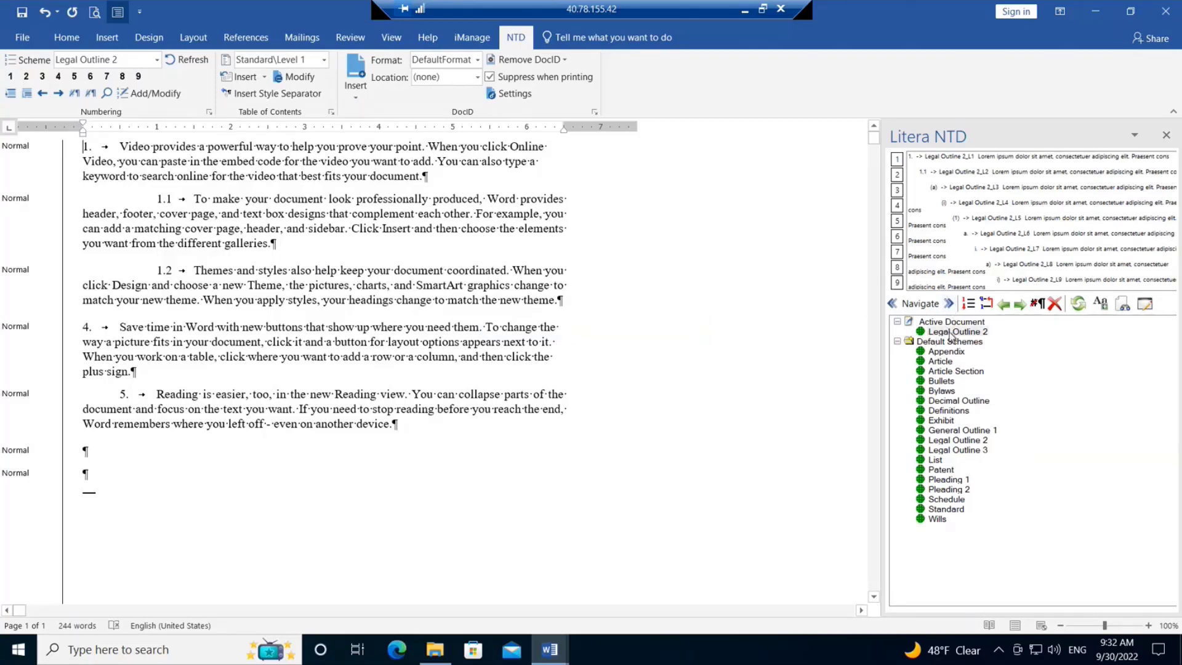
Check the Legal Outline 2 scheme under Active Document and the list of numbering schemes available in the document.
left_click(979, 332)
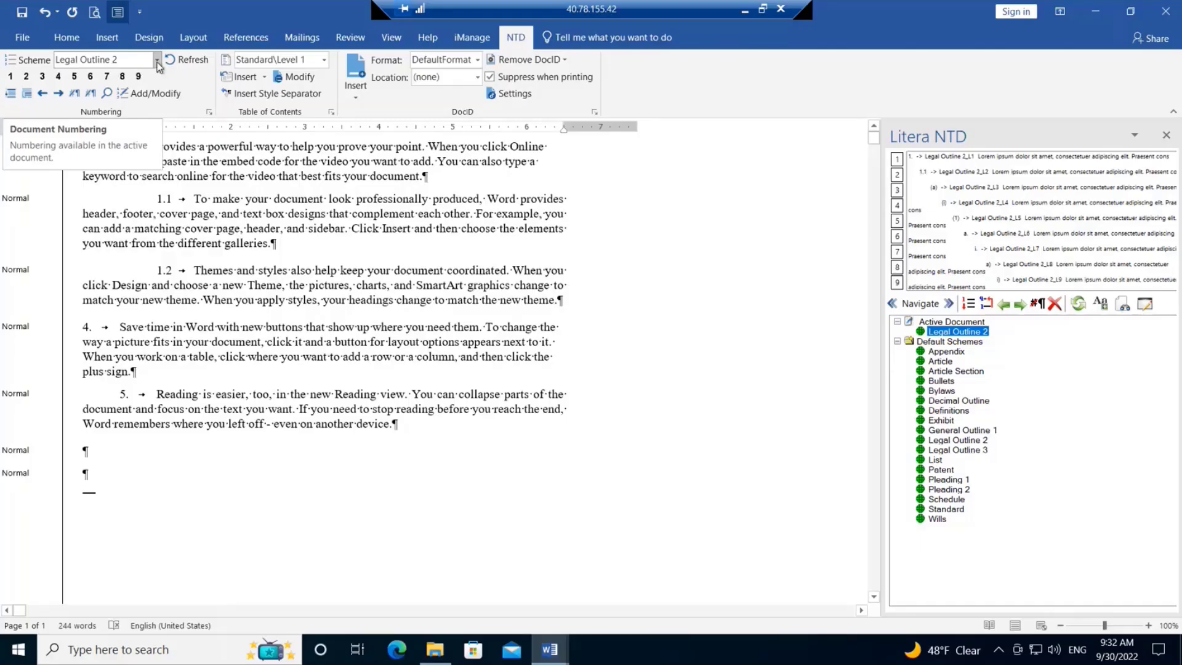
left_click(157, 62)
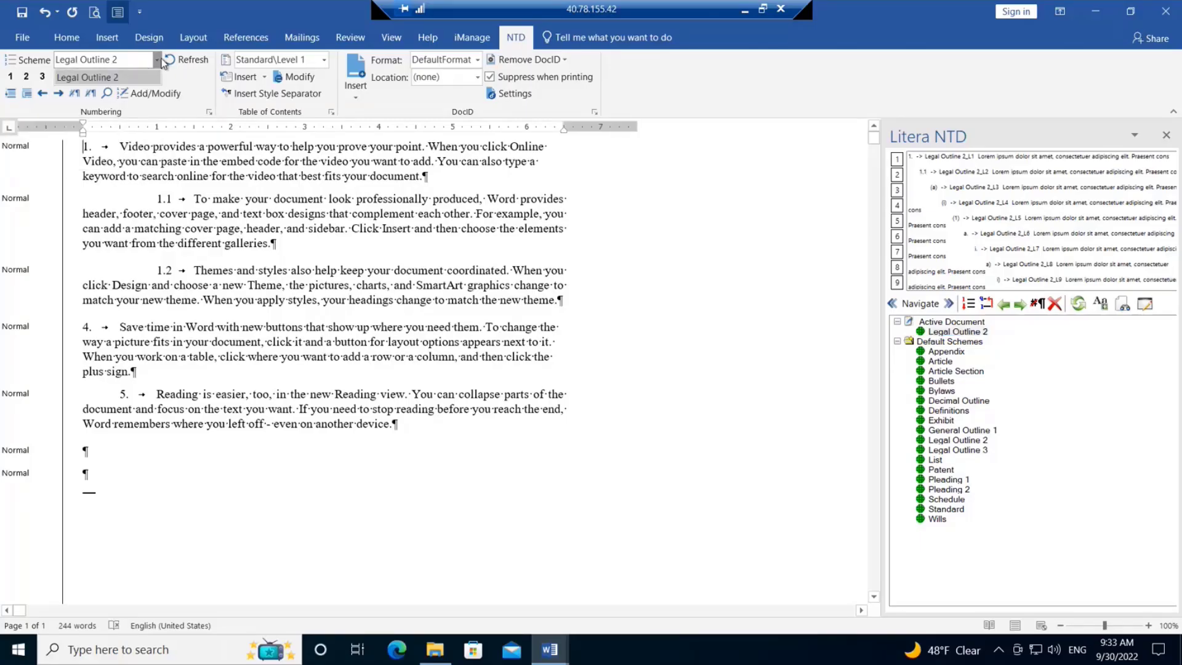
left_click(157, 64)
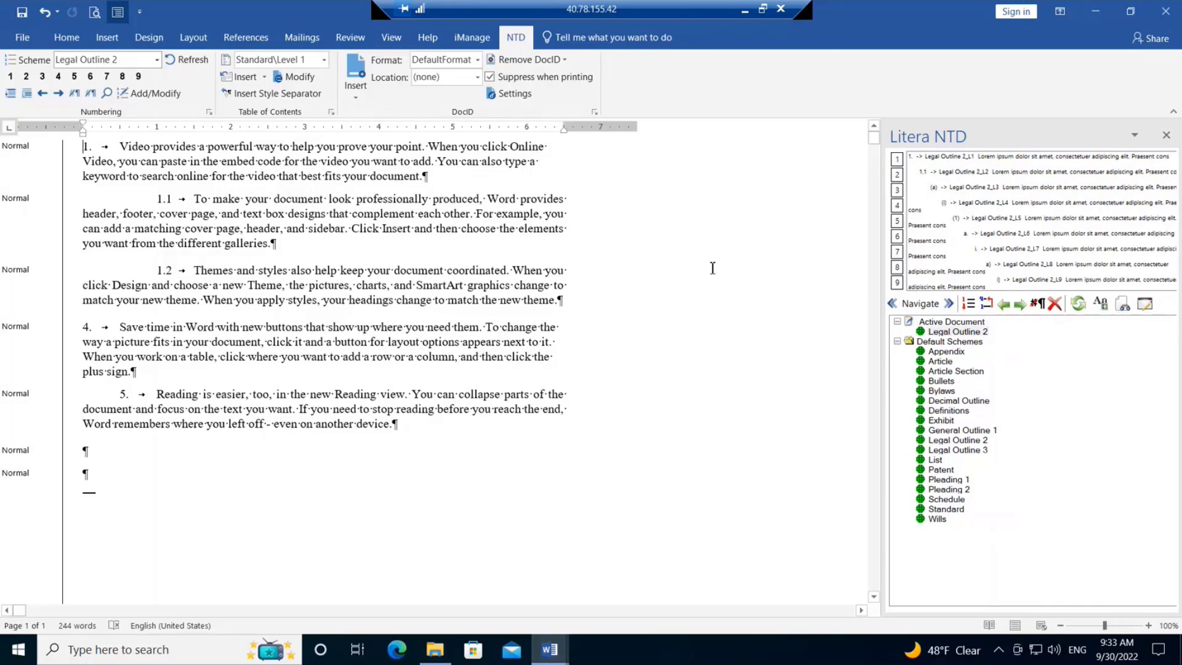
Apply Legal Outline 2 numbering to the "Reading is easier" and "Video provides" paragraphs, widening the style area to fit the style names.
left_click(950, 333)
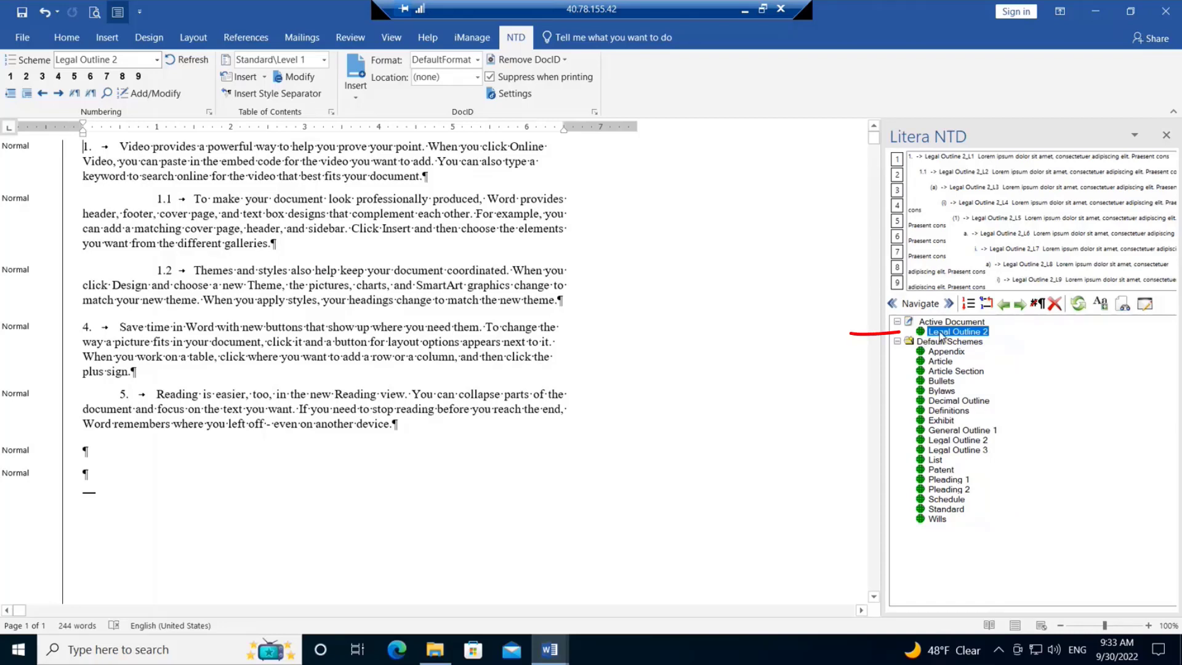
left_click_drag(940, 335, 312, 399)
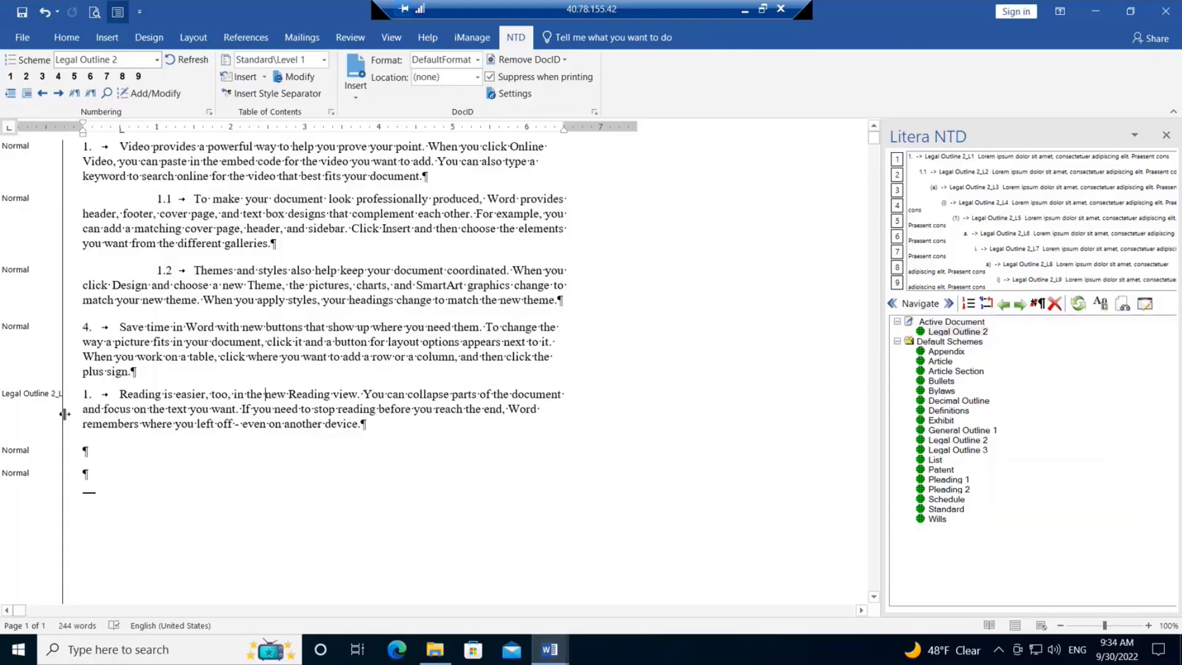
left_click_drag(65, 416, 85, 417)
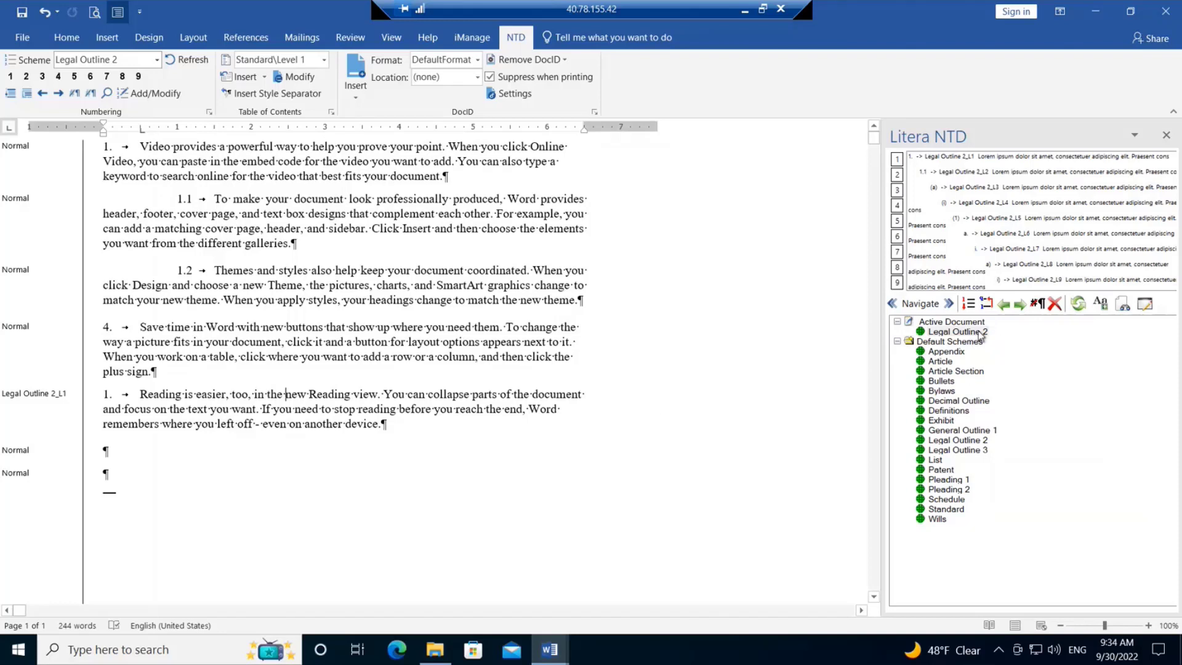
left_click_drag(979, 334, 474, 161)
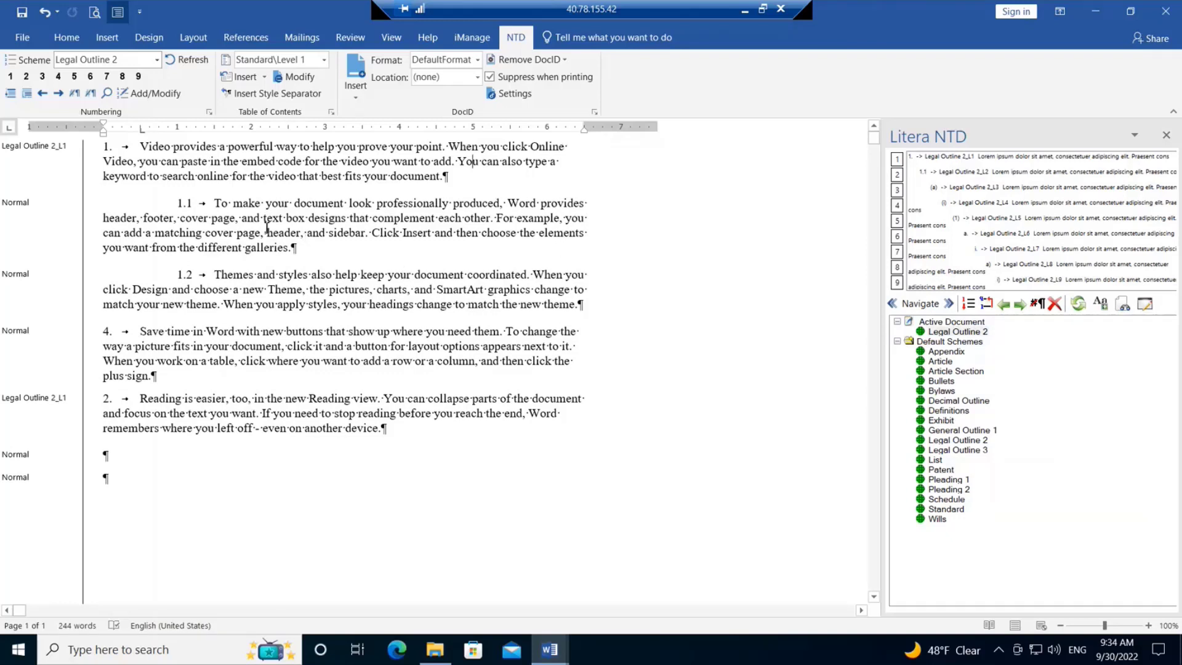
Apply Legal Outline 2 to the three paragraphs from "To make your document" through "Save time in Word" together.
left_click_drag(237, 218, 281, 346)
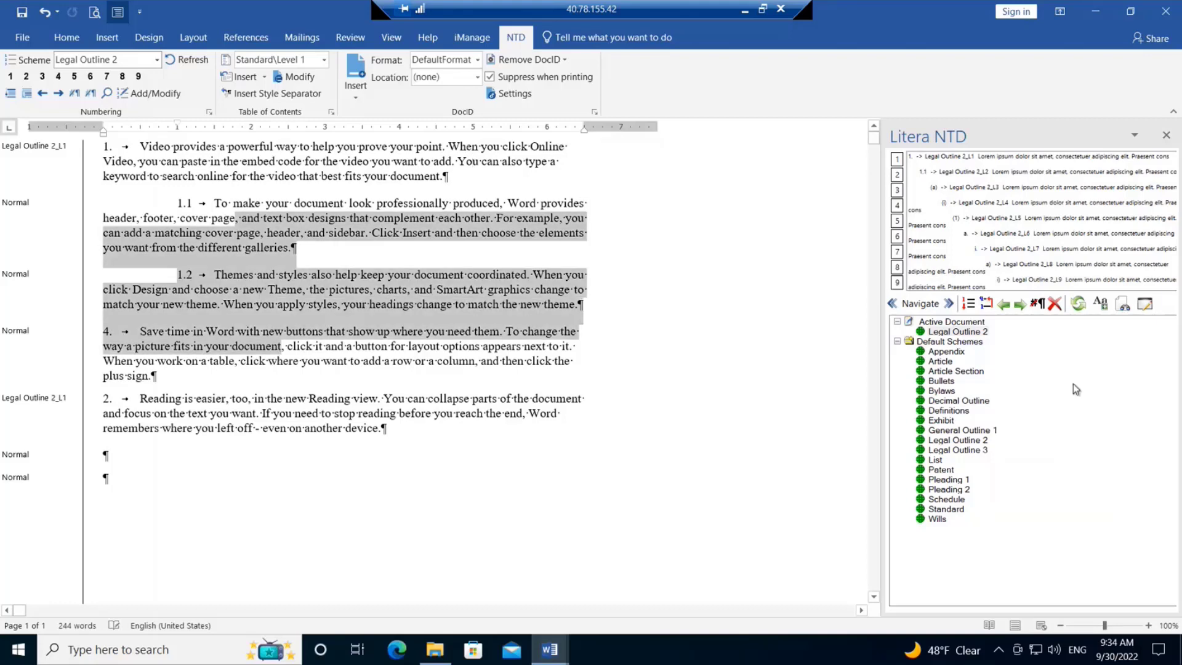
left_click(981, 333)
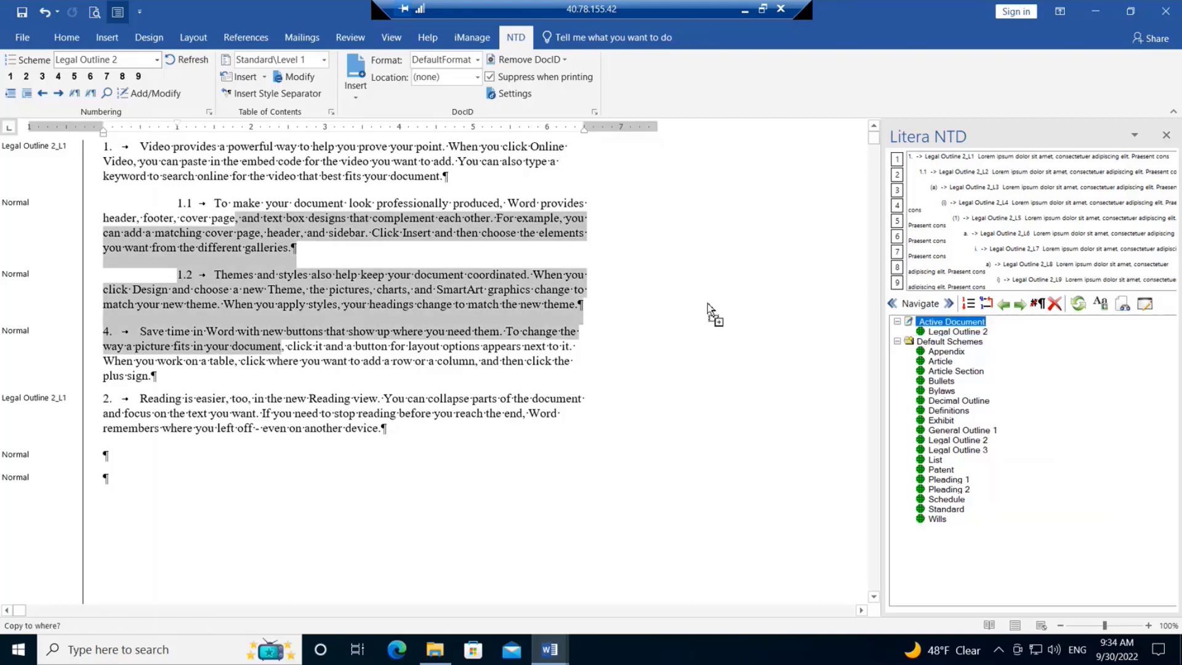
left_click(535, 232)
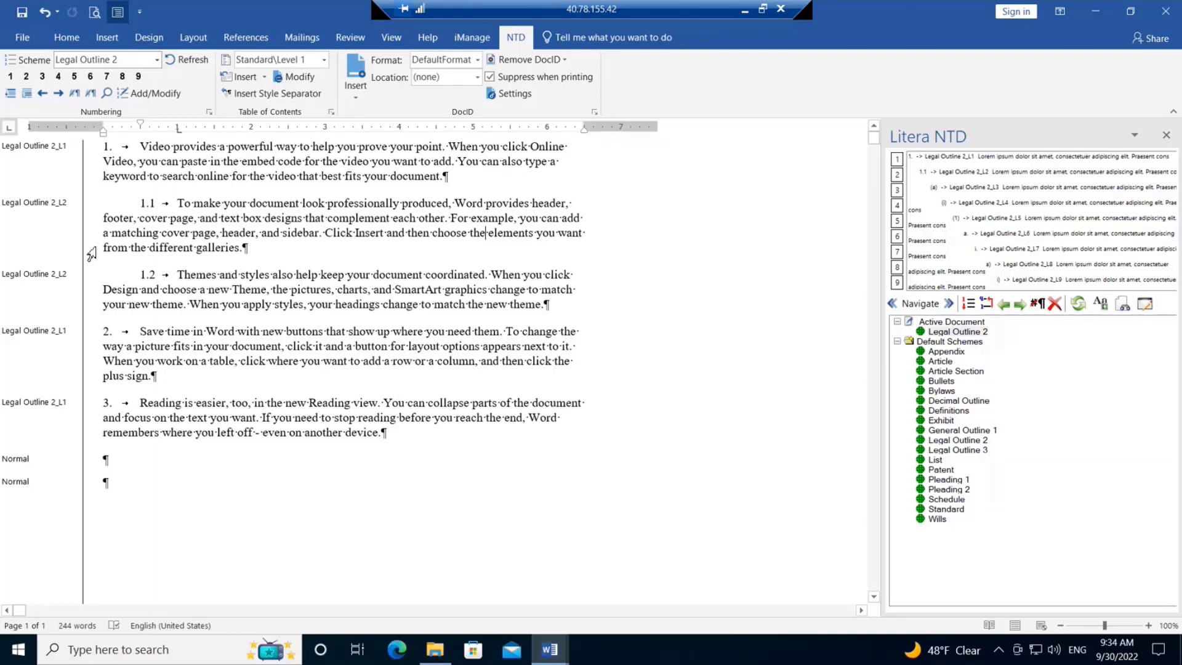
Change the "Themes and styles" paragraph to numbering level 3.
left_click(177, 275)
left_click(43, 78)
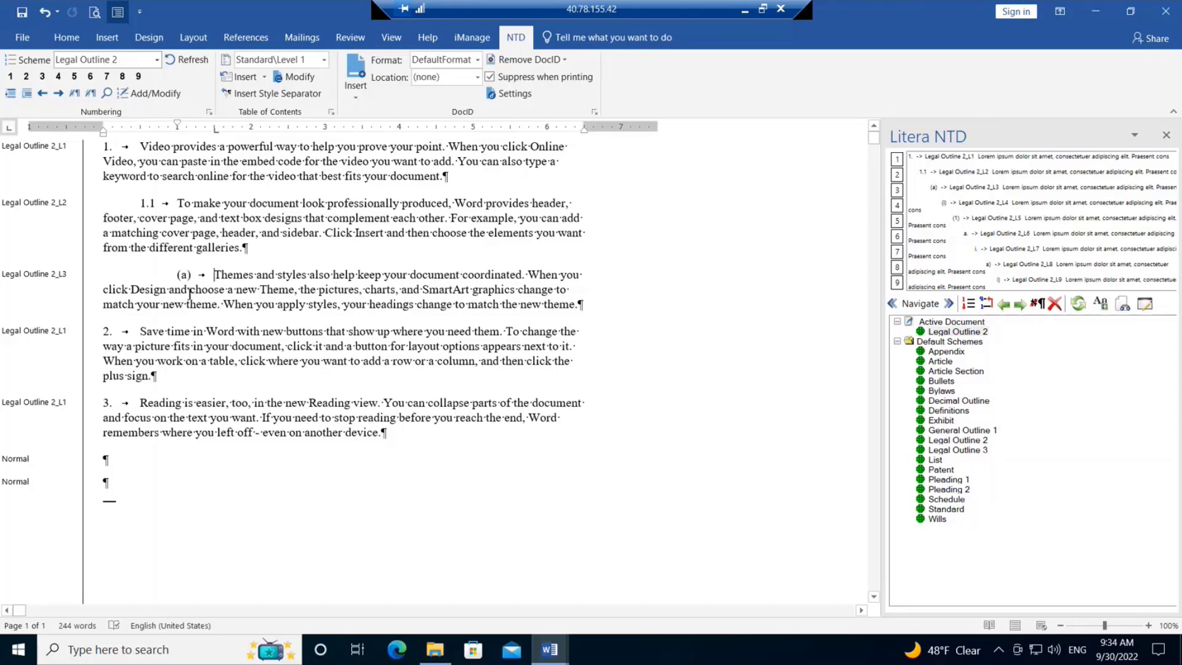
Demote the "Themes and styles" paragraph to level 5 and promote it back to level 3, twice.
left_click(57, 94)
left_click(57, 93)
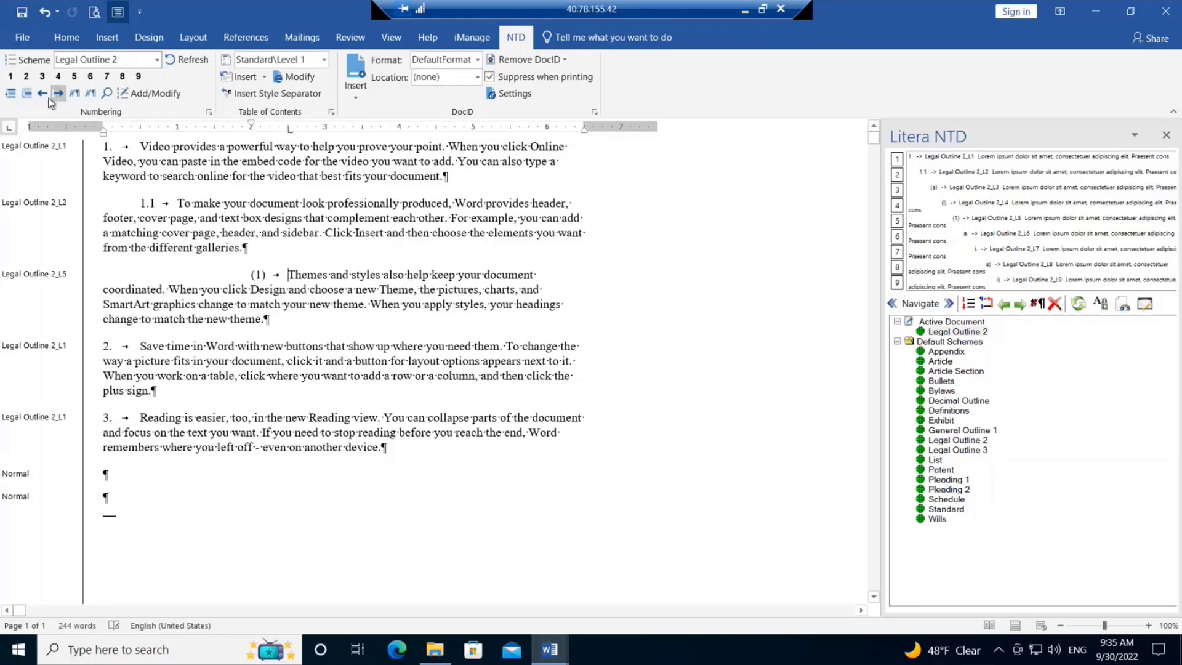
left_click(43, 93)
left_click(43, 94)
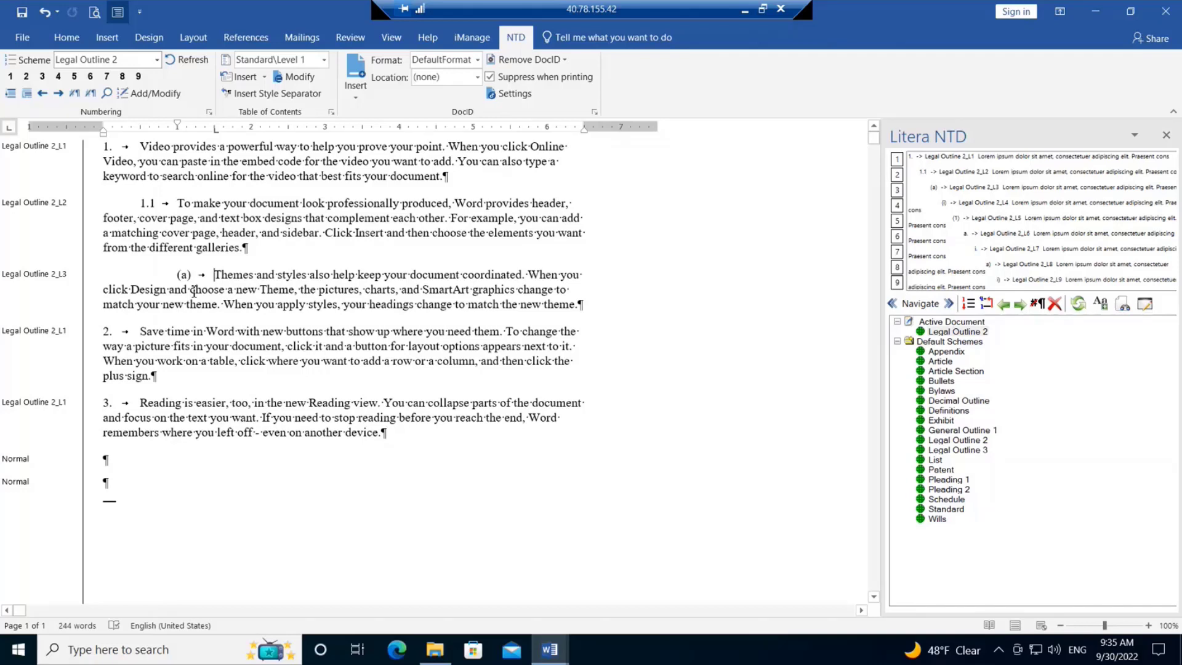
key("Tab")
key("Tab")
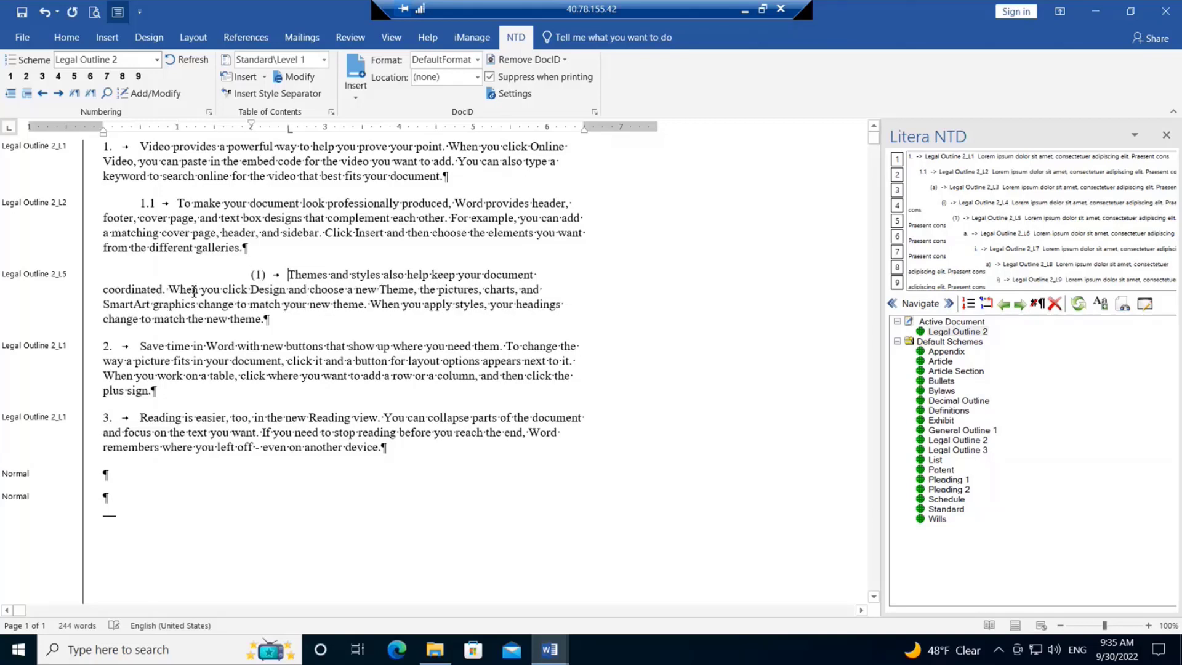
key("shift+Tab")
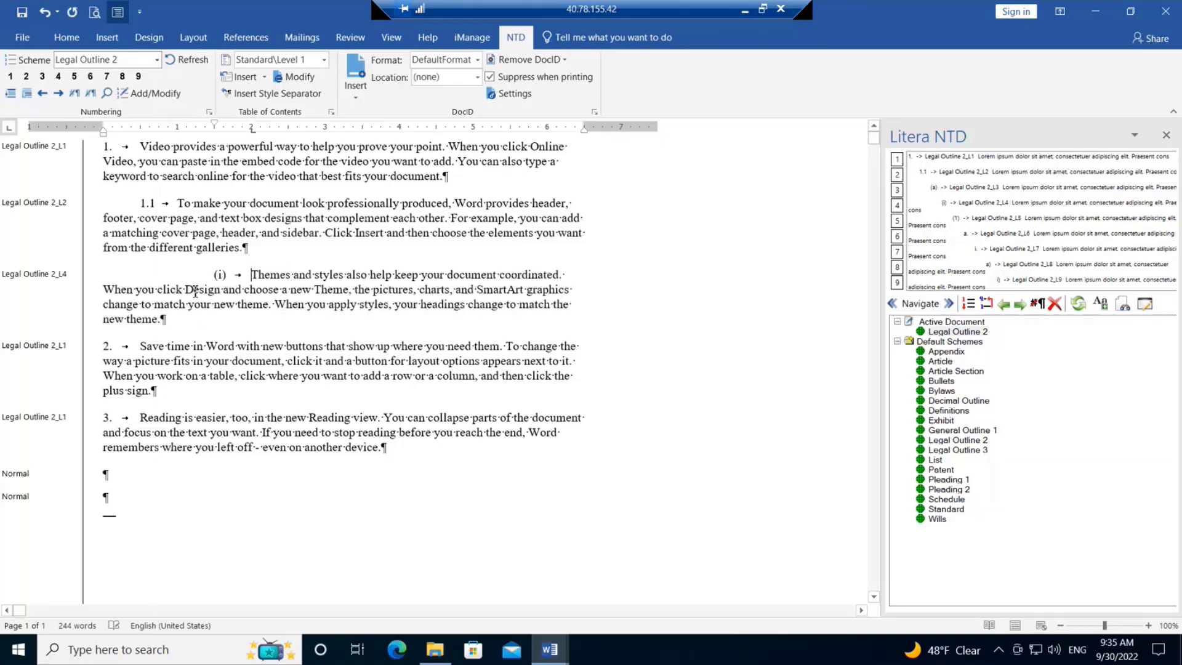
key("shift+Tab")
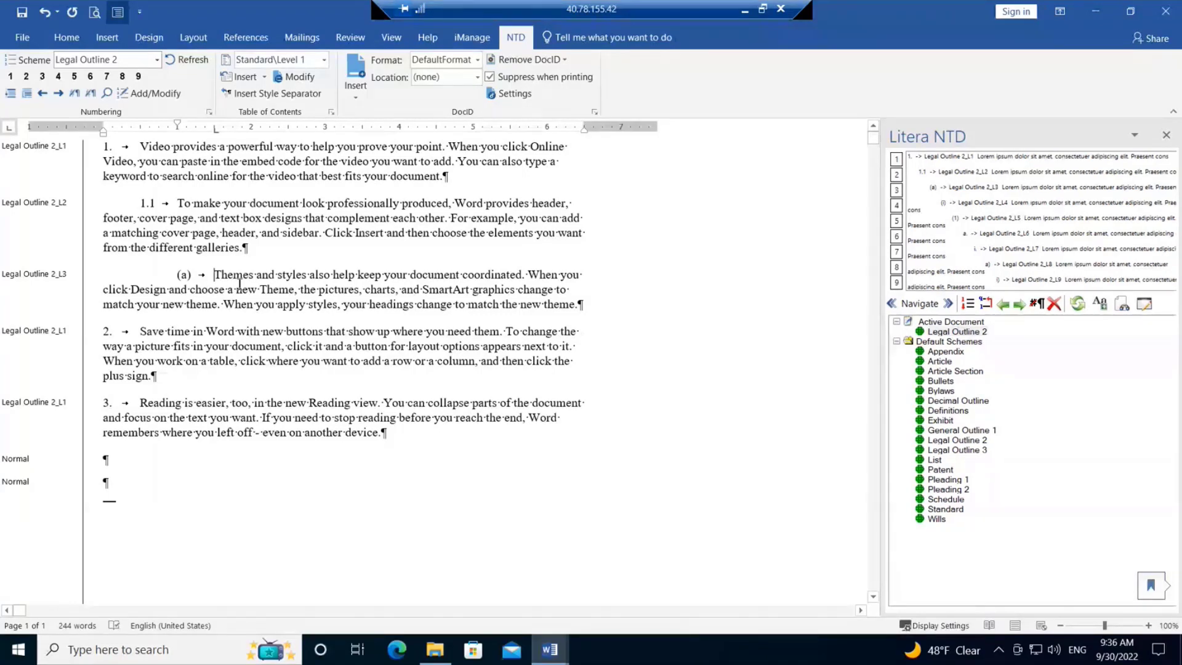
Select the level 1 numbers, extend the selection over the first three numbered paragraphs, and clear it.
left_click(106, 148)
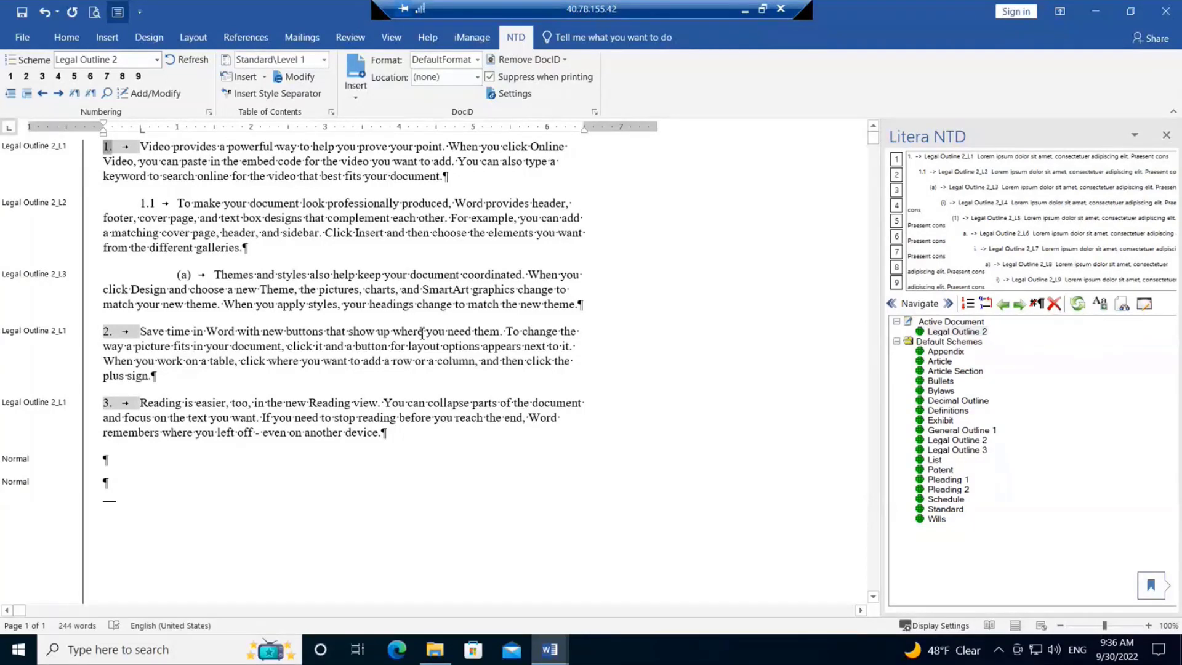
left_click(587, 304, "shift")
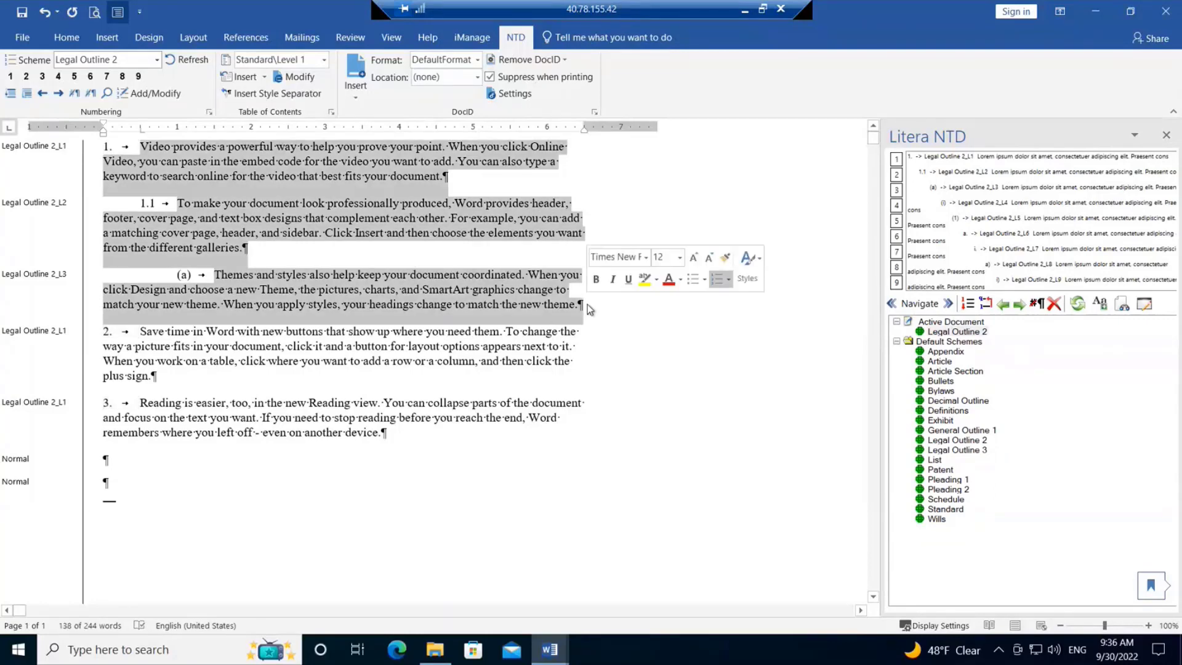
left_click(338, 298)
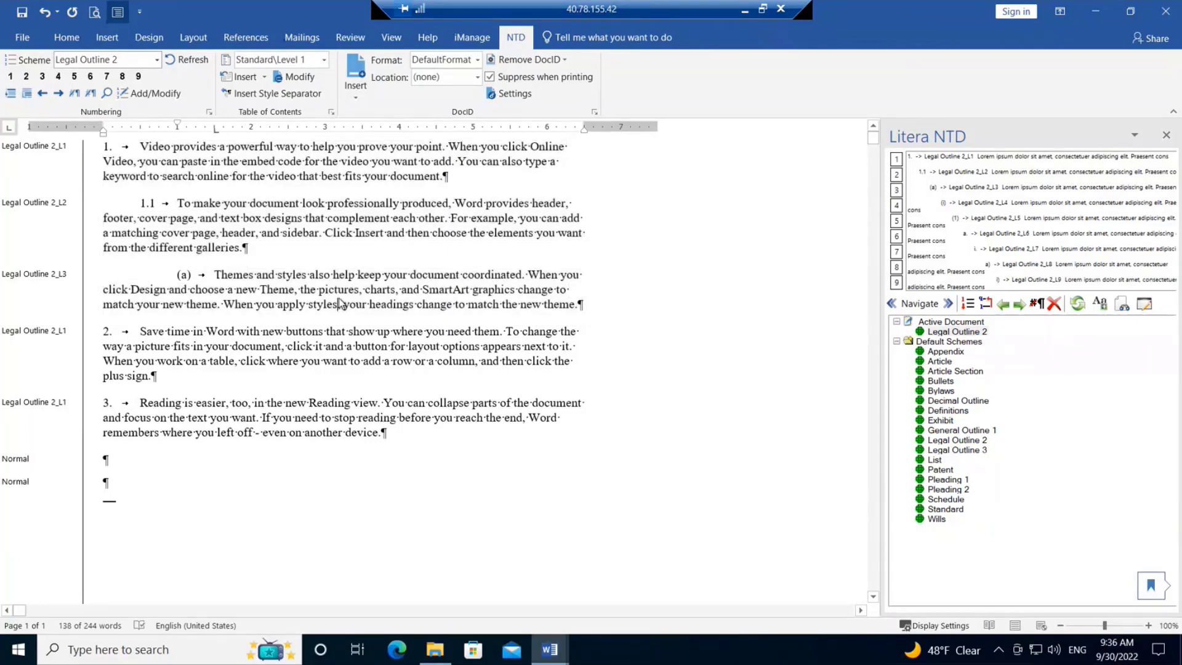
Select the "Video provides" and "Reading is easier" paragraphs together as a non-adjacent selection, and clear it.
left_click(108, 150)
double_click(159, 153)
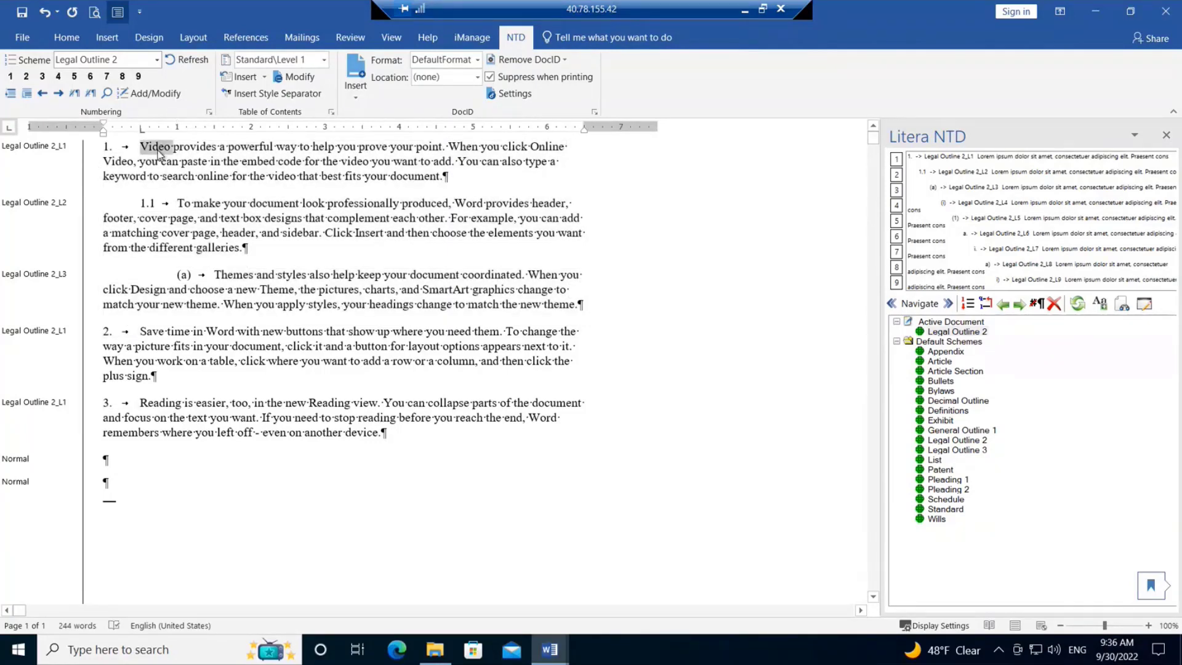
triple_click(158, 153)
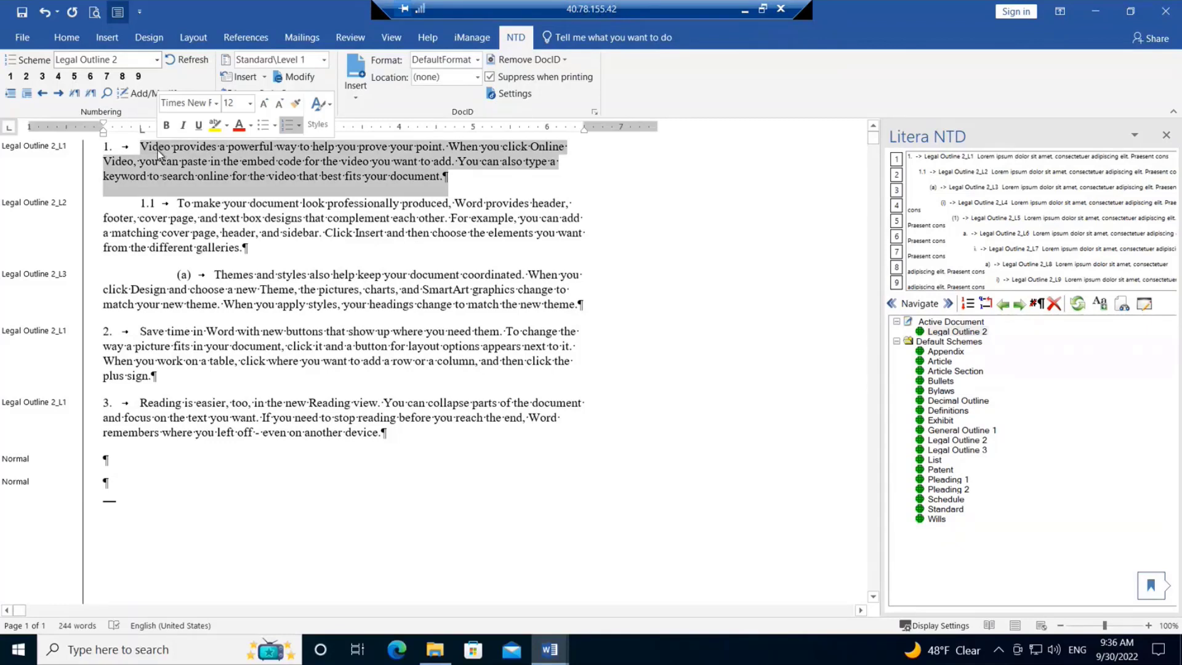
double_click(216, 418, "ctrl")
triple_click(213, 417, "ctrl")
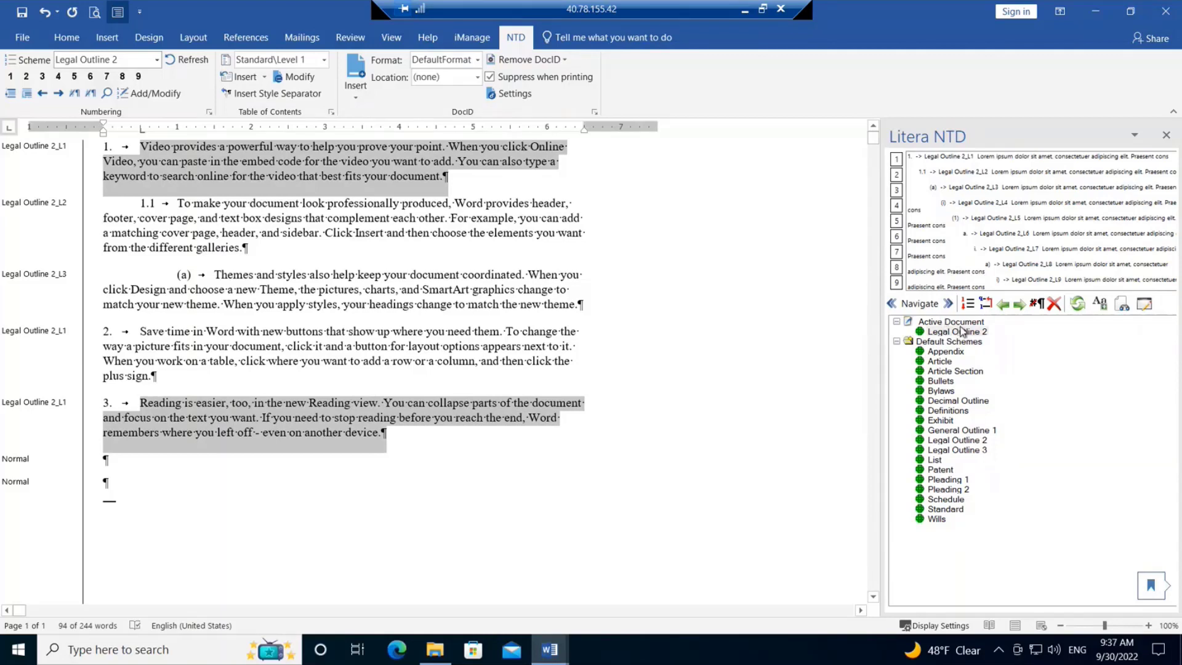
left_click(230, 426)
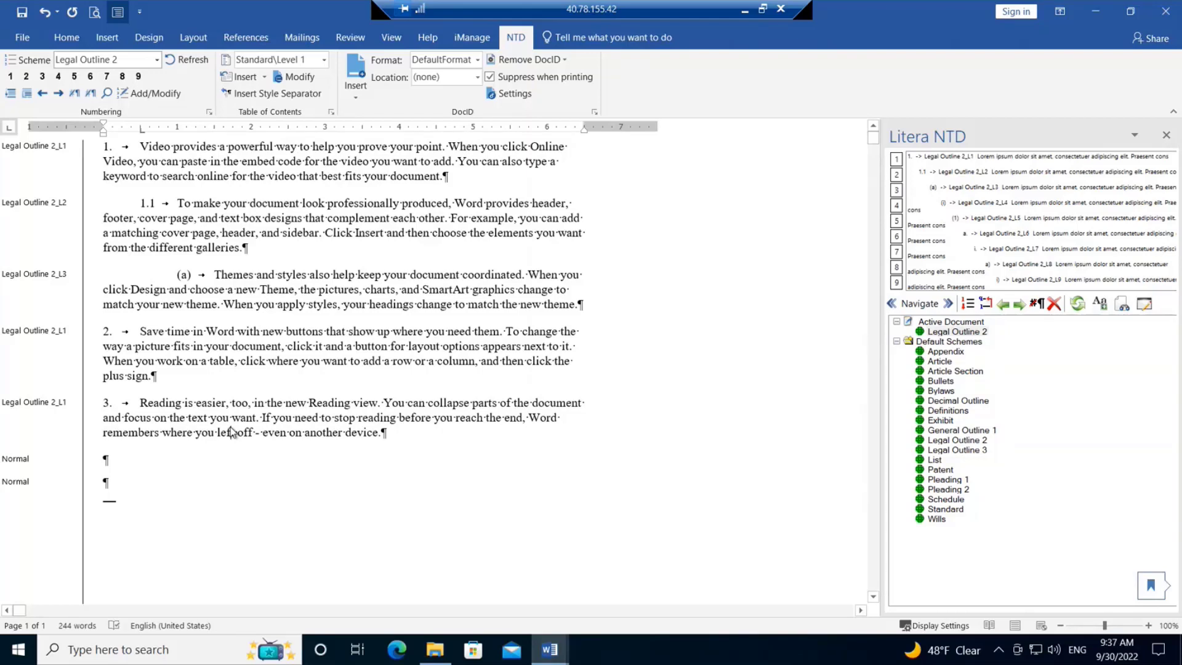
Swap the applied Legal Outline 2 styles for the Legal Outline 3 default scheme throughout the document.
left_click(962, 450)
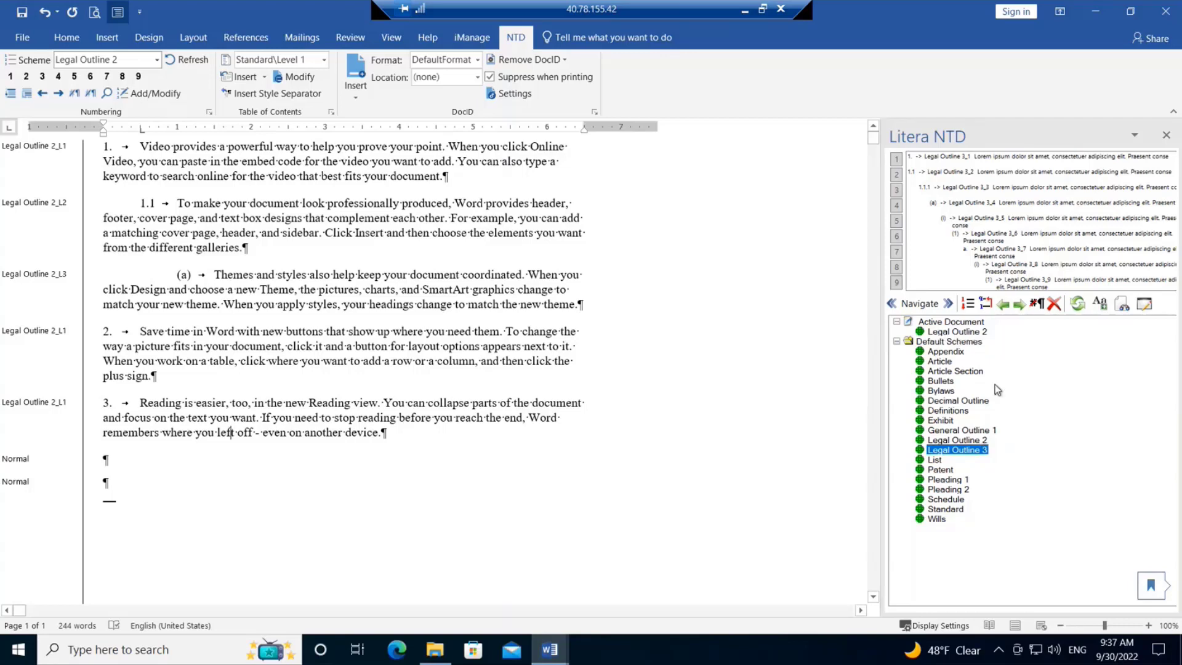
right_click(979, 457)
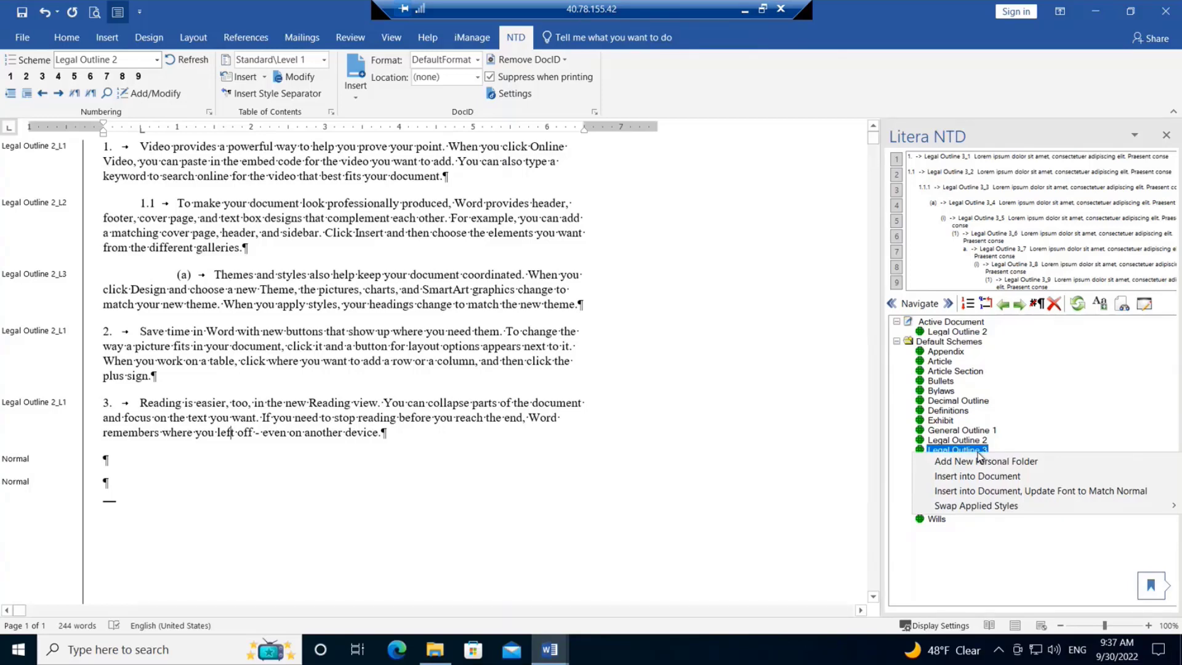
mouse_move(971, 507)
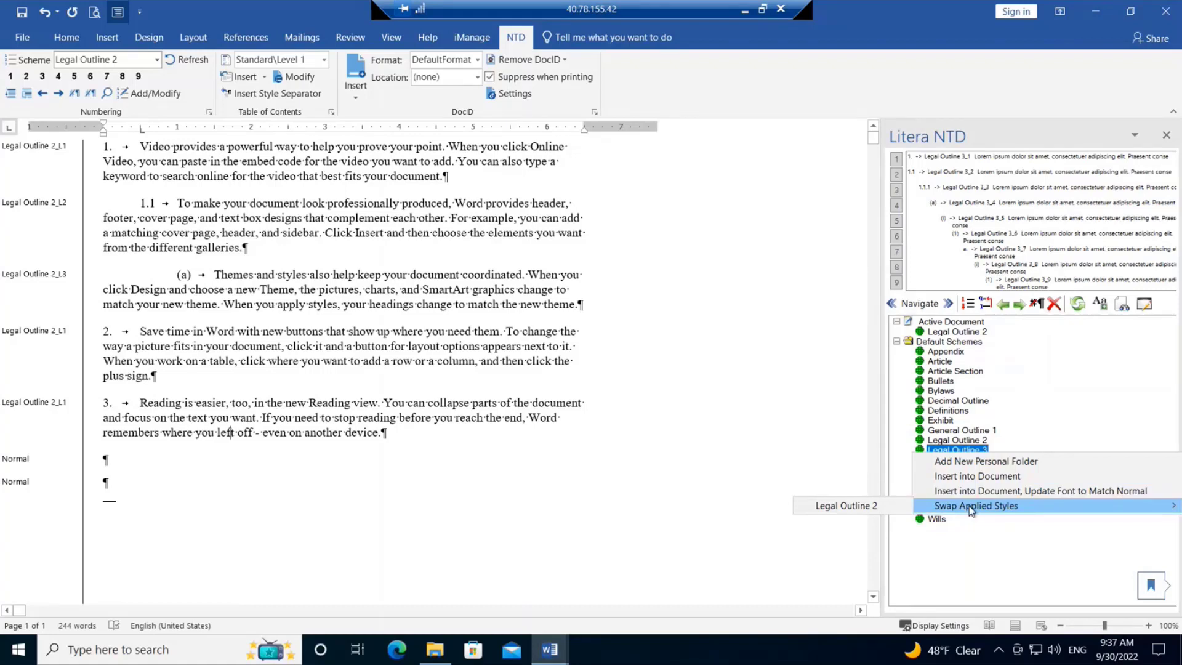
left_click(813, 505)
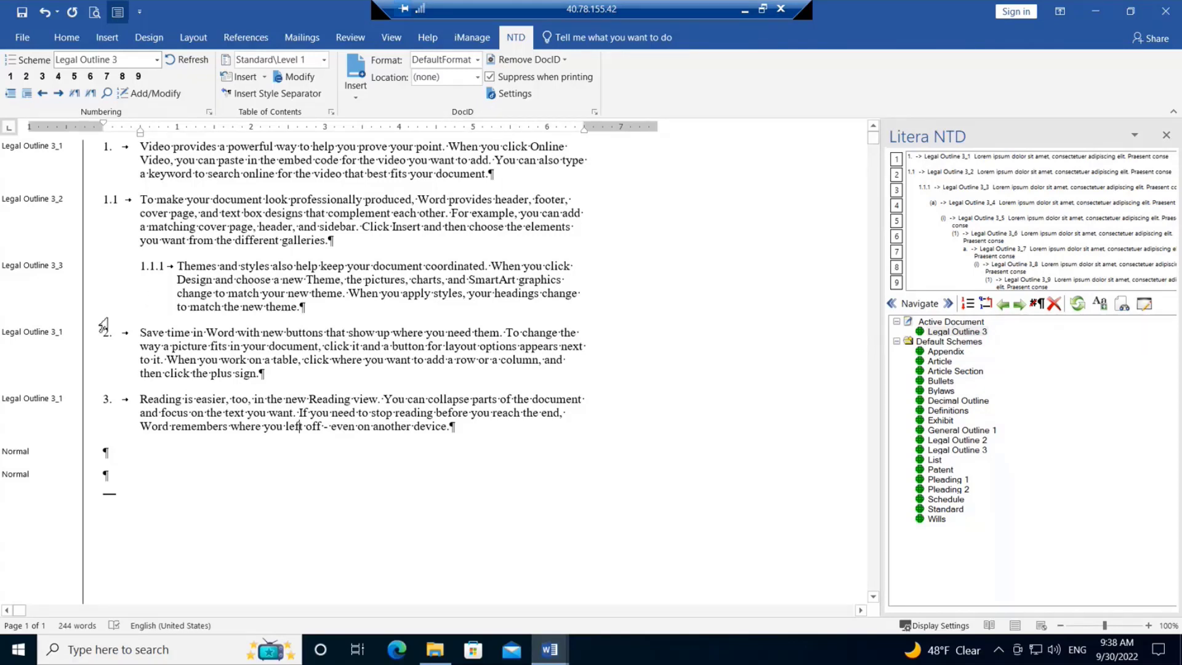
Delete the number in front of the "Save time in Word" paragraph and undo the deletion.
left_click(141, 333)
key("BackSpace")
key("ctrl+z")
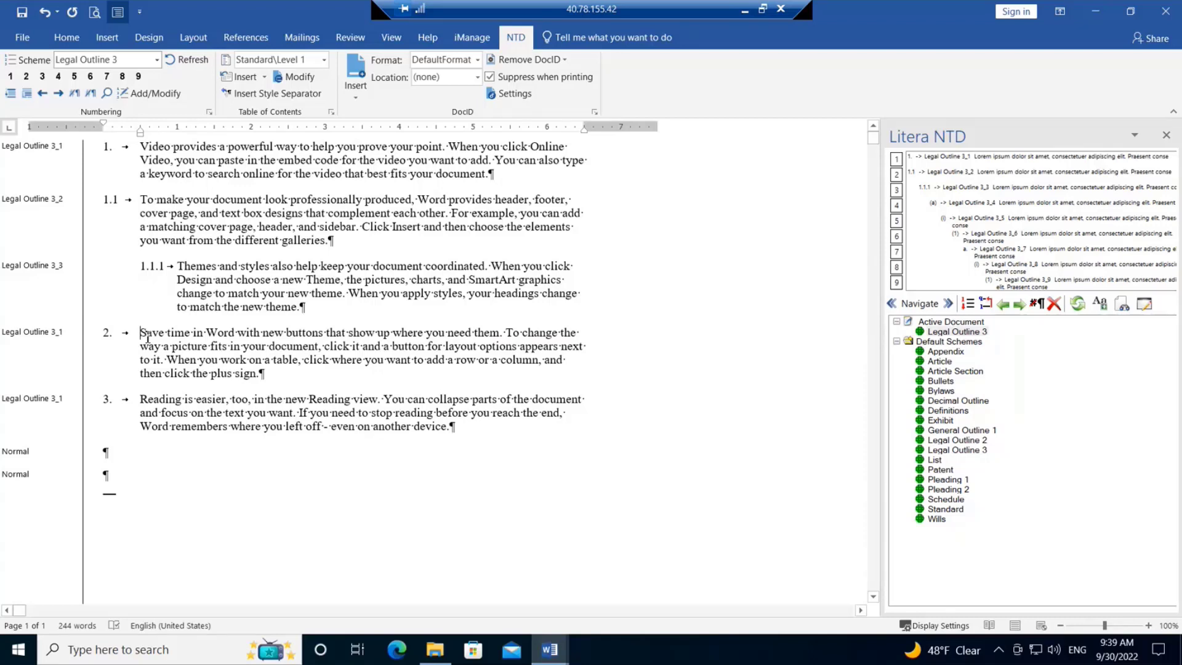
Convert the "Save time in Word" paragraph to Legal Outline 3_1 Body Text, resize the style area to check its name, and undo the conversion.
left_click(75, 94)
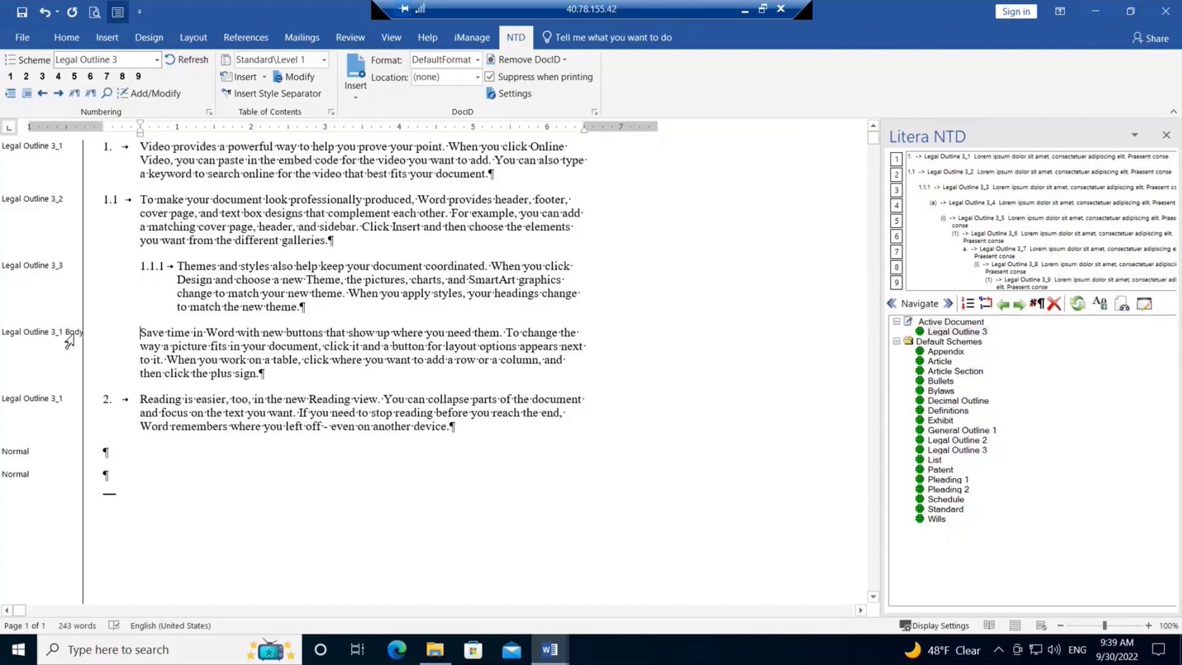
left_click_drag(85, 349, 109, 348)
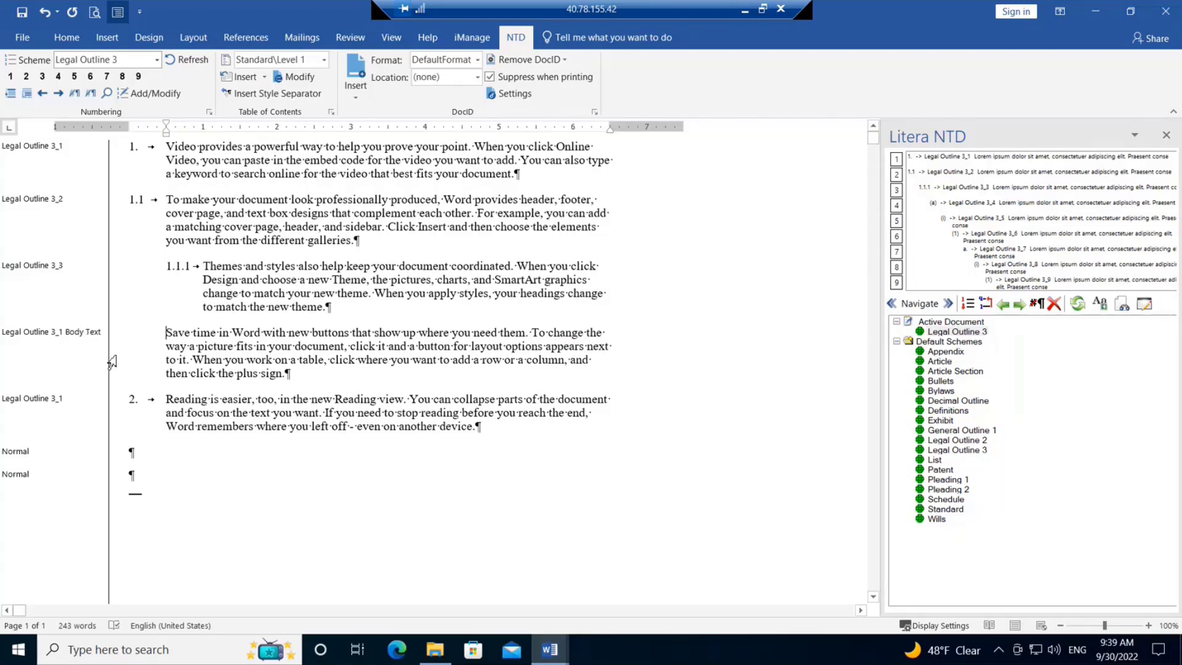
left_click_drag(108, 357, 73, 357)
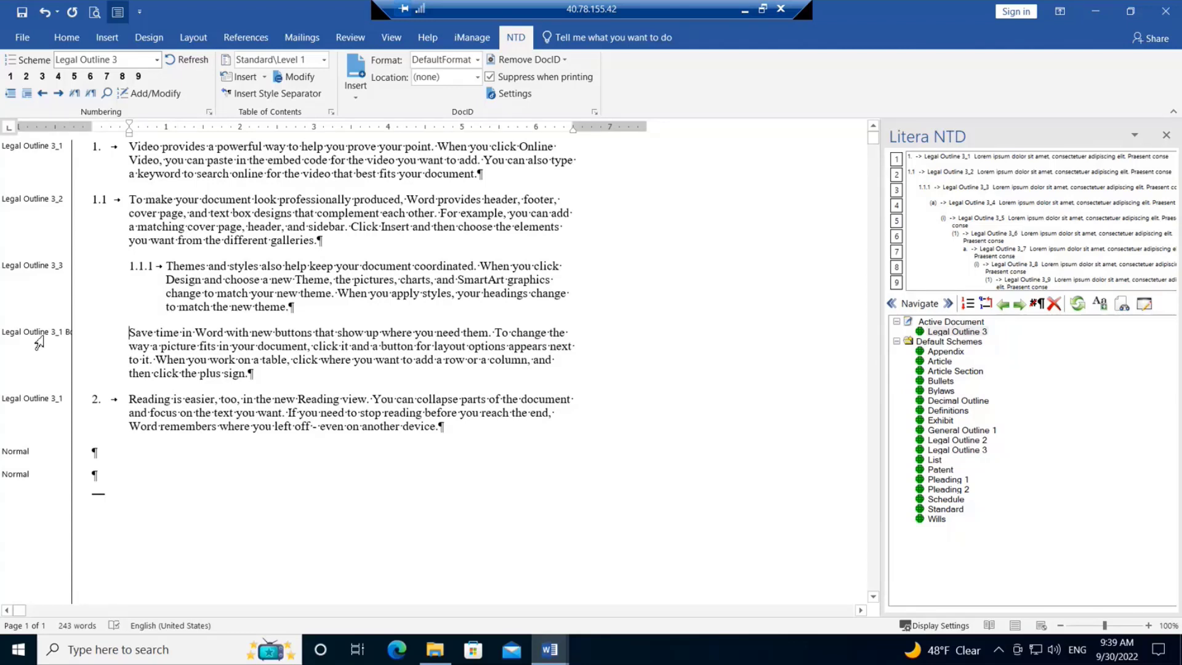
key("ctrl+z")
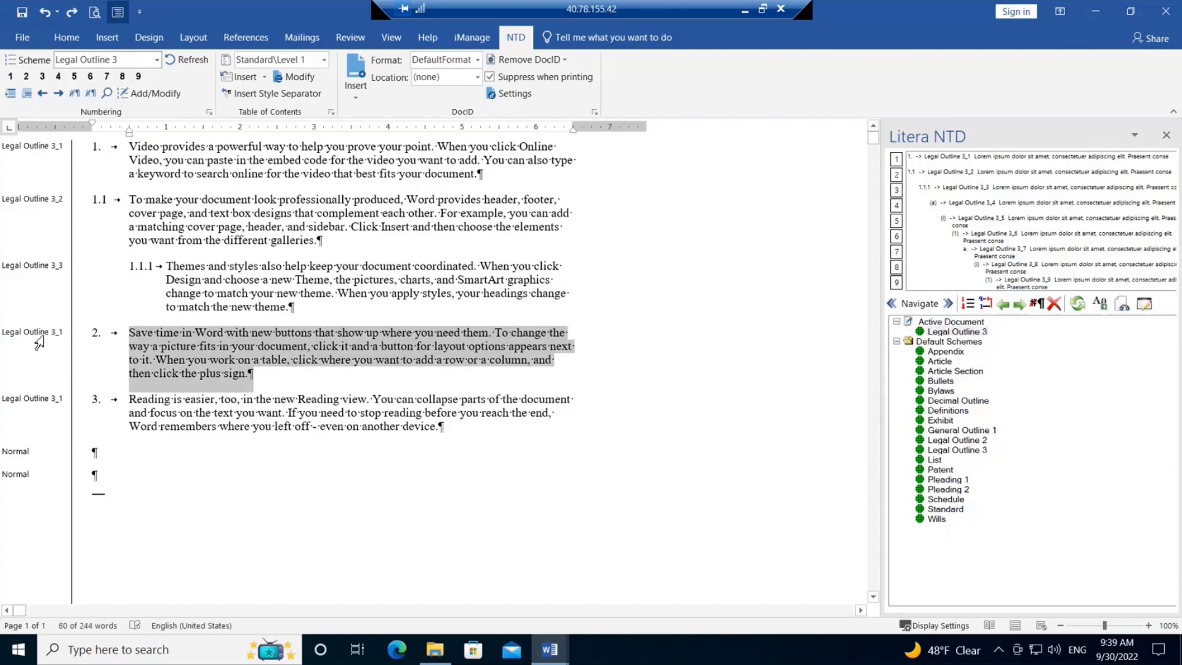
Convert the "Save time in Word" paragraph to plain Body Text and undo it, leaving the cursor at the paragraph's start.
left_click(131, 338)
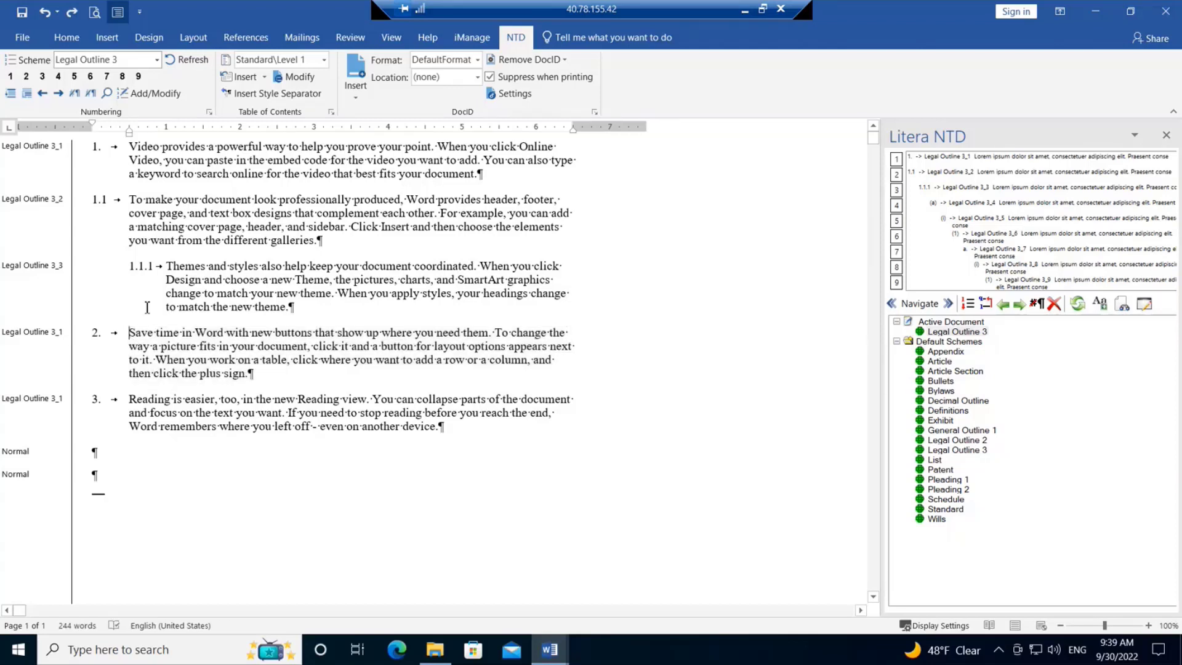
left_click(94, 97)
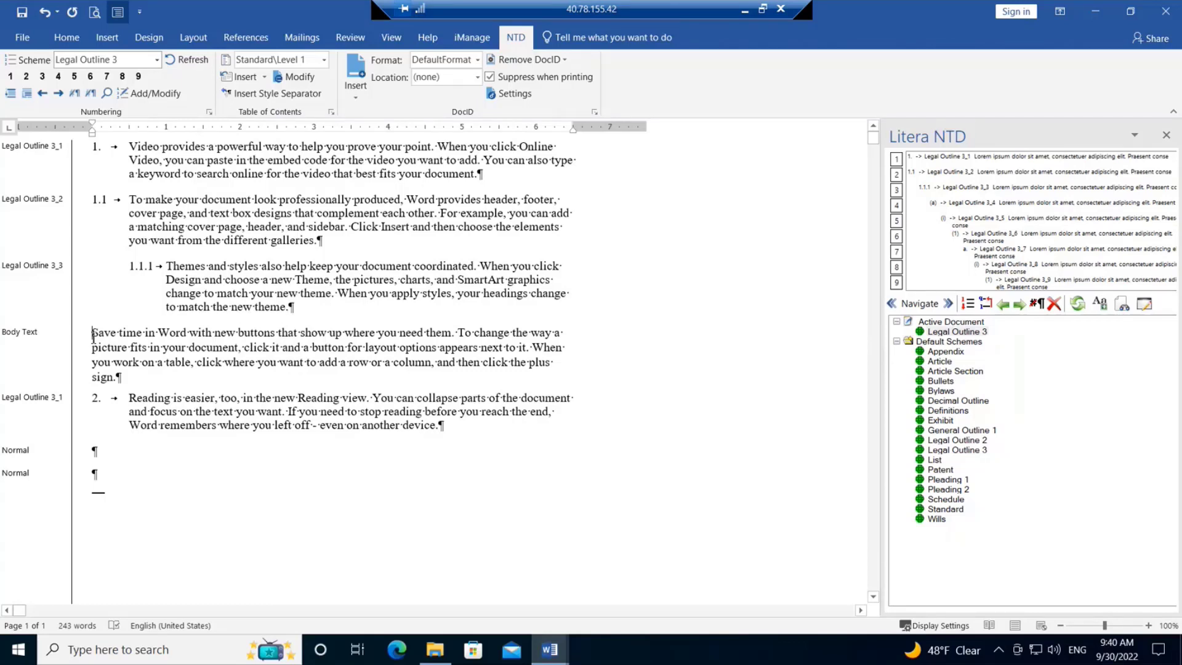
key("ctrl+z")
key("ctrl+z")
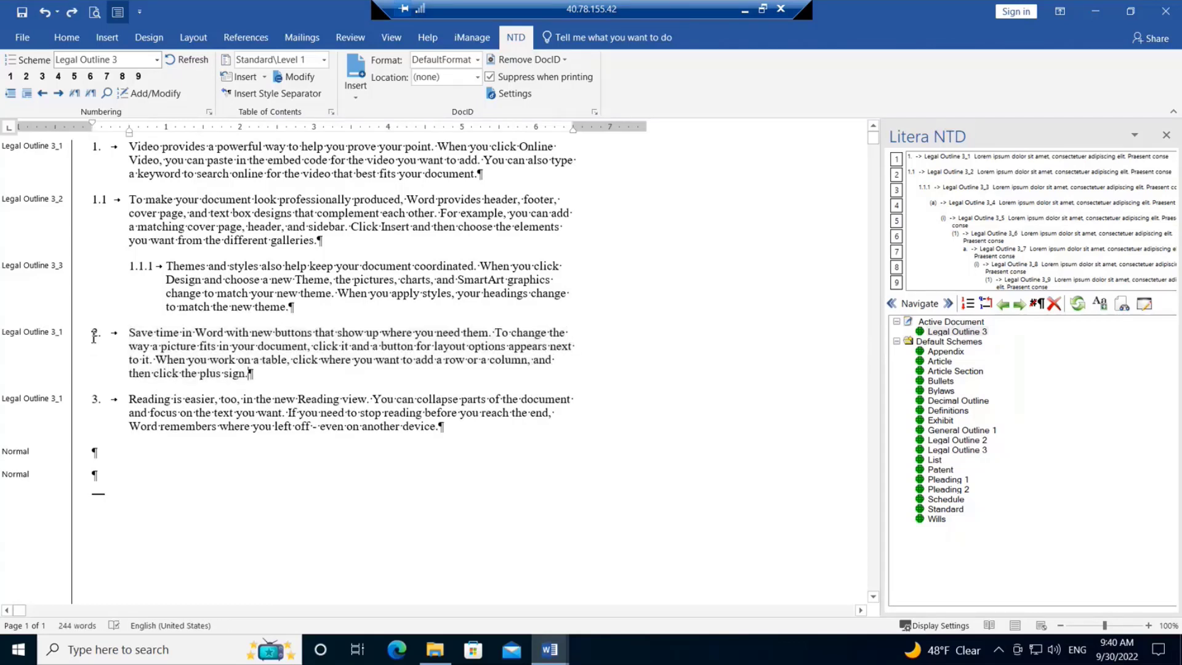
left_click(131, 334)
Examine the Default Schemes folder and the active document's Legal Outline 3 scheme preview.
left_click(953, 342)
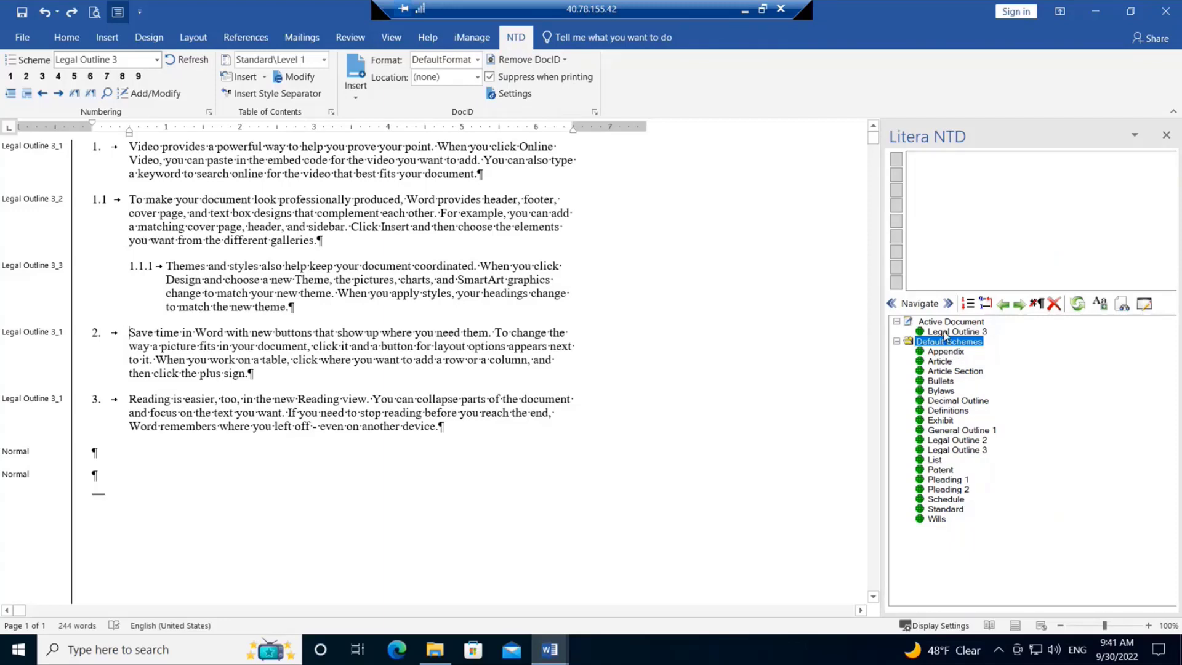
left_click(944, 334)
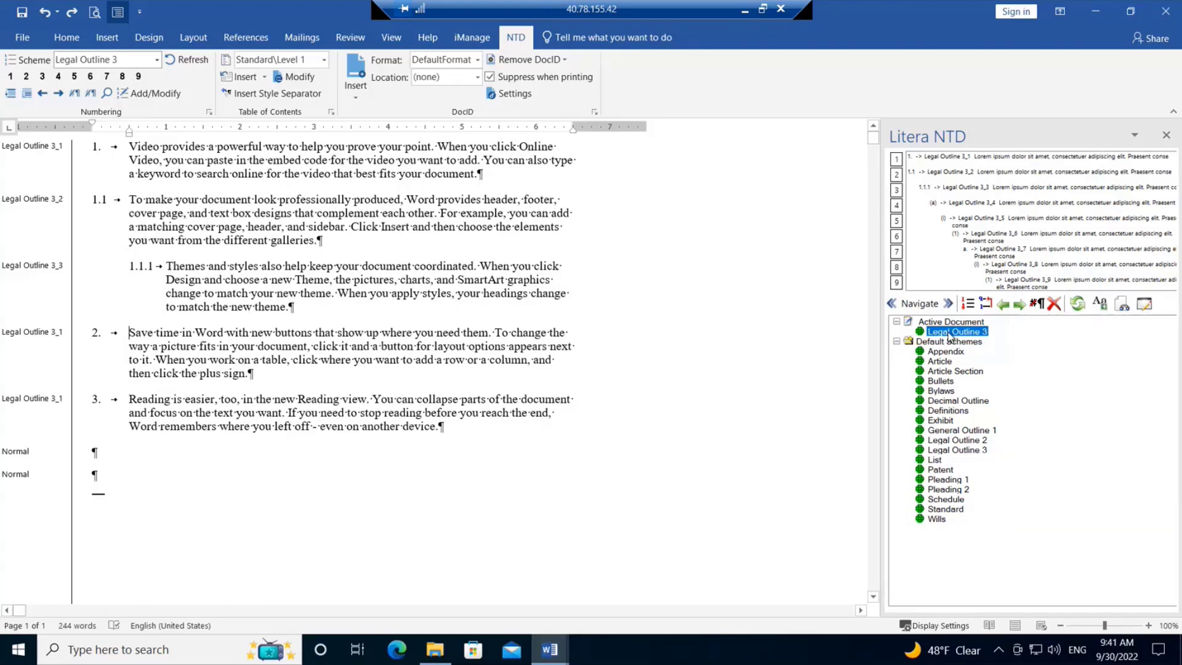
left_click(940, 343)
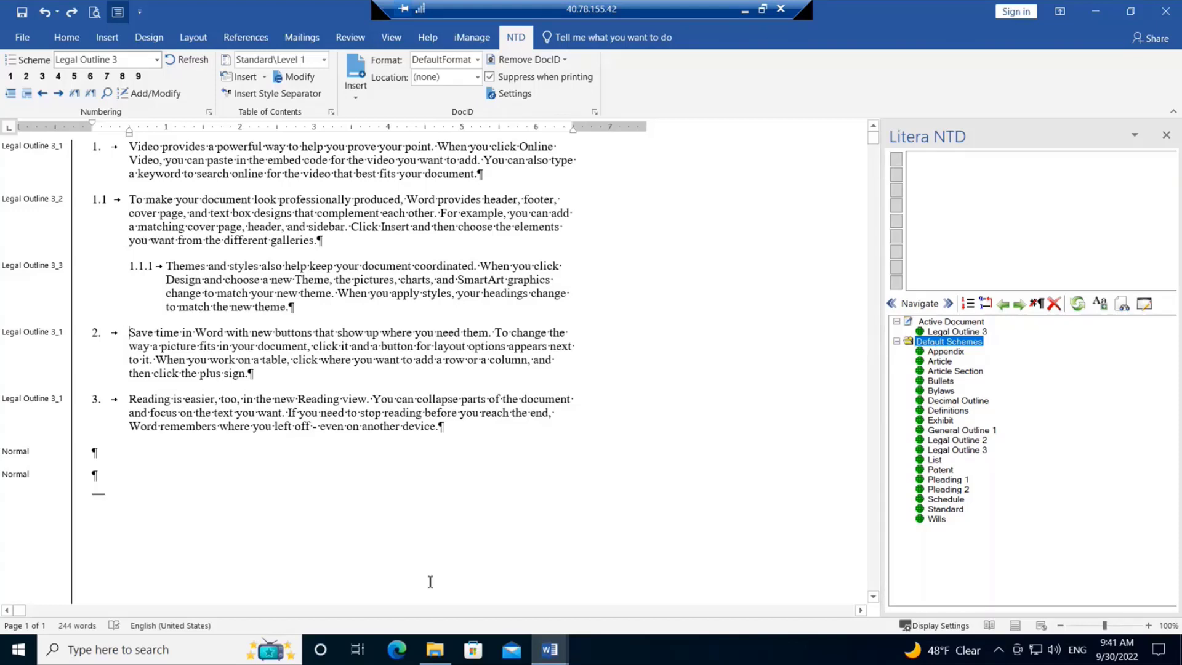
Switch to the document 2. Client Document.docx and display its NTD numbering tools.
left_click(560, 659)
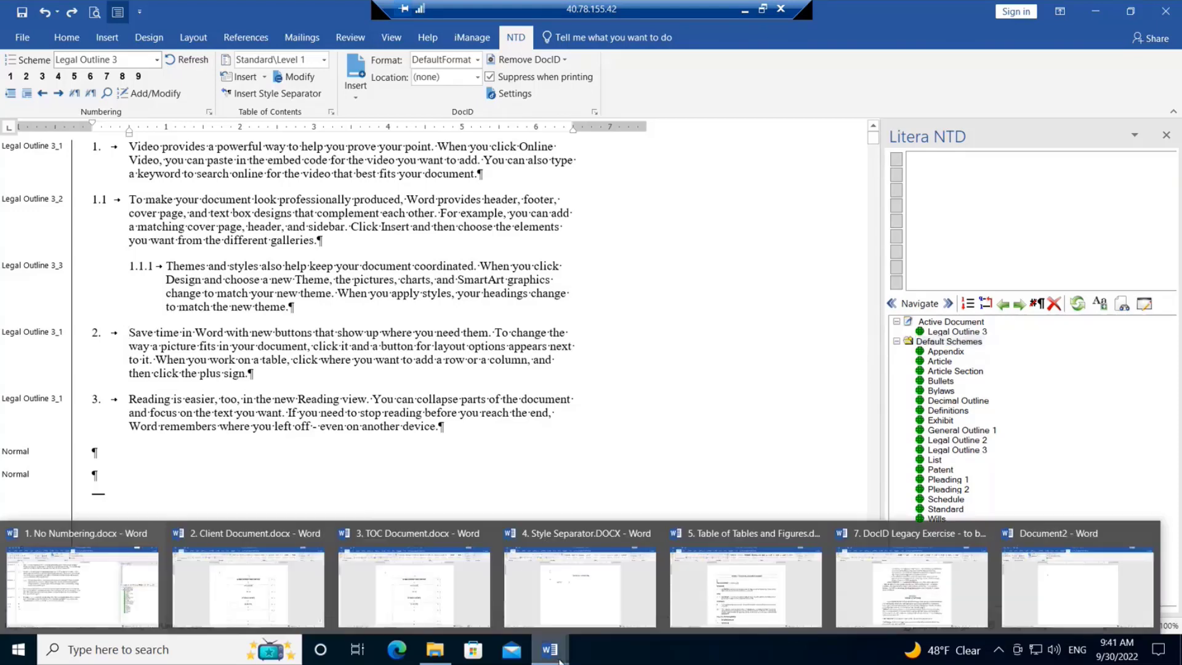
left_click(265, 603)
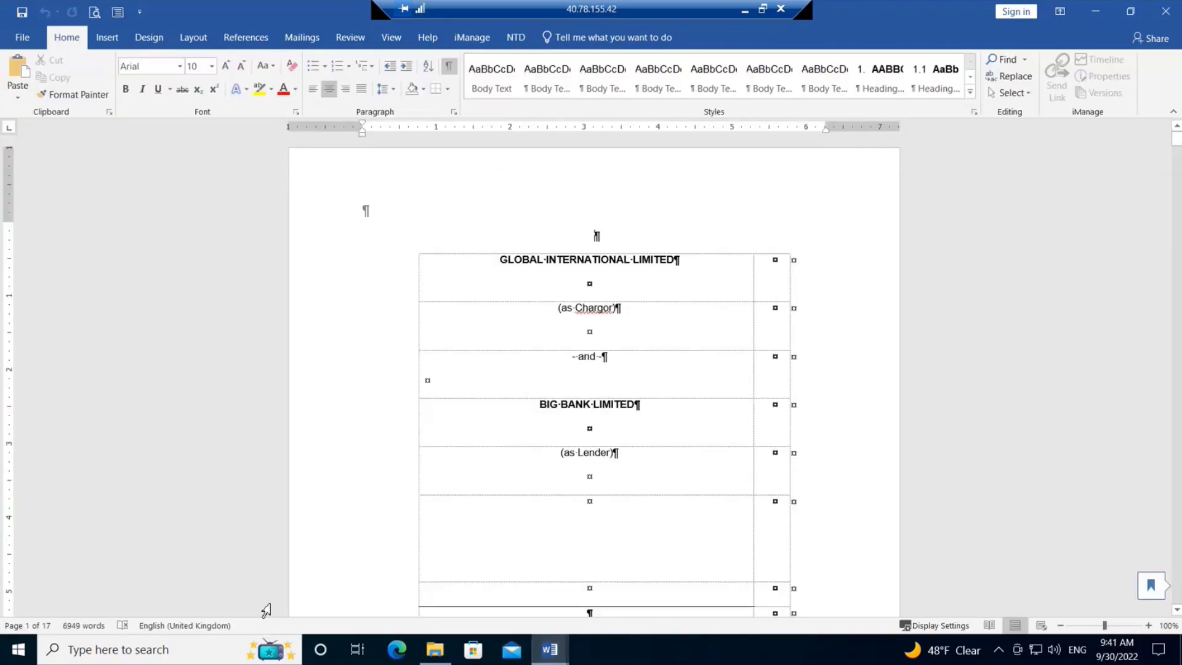
left_click(519, 38)
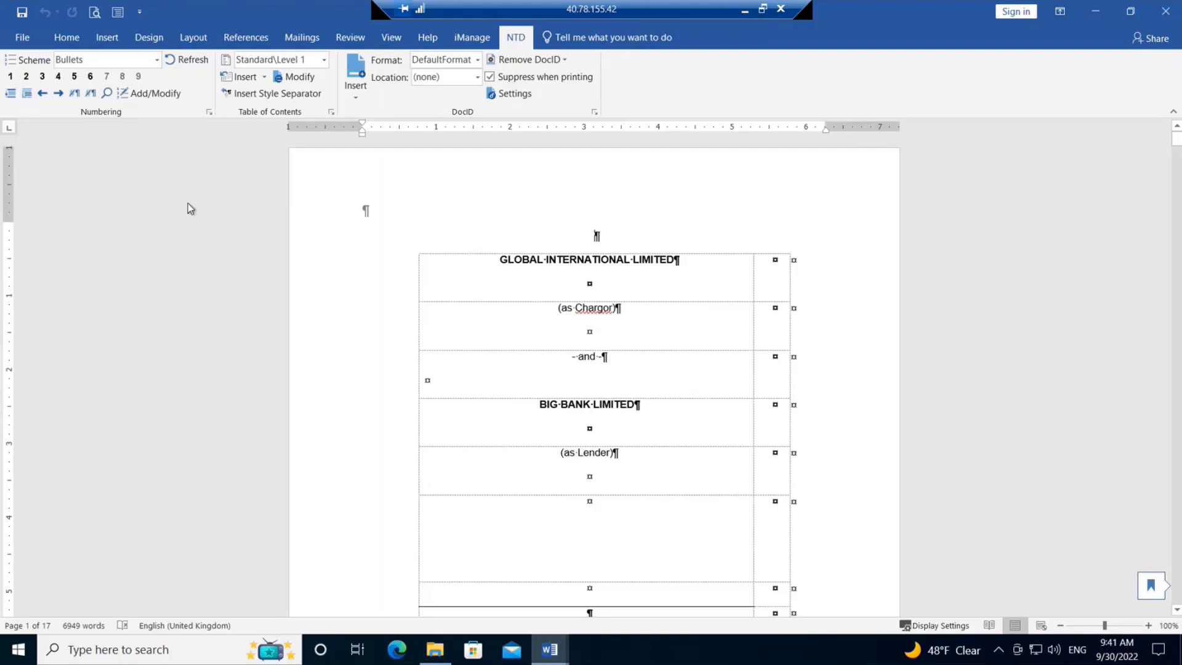
Review the document's available numbering schemes, switching to Definitions and back to Bullets to compare their levels.
left_click(157, 60)
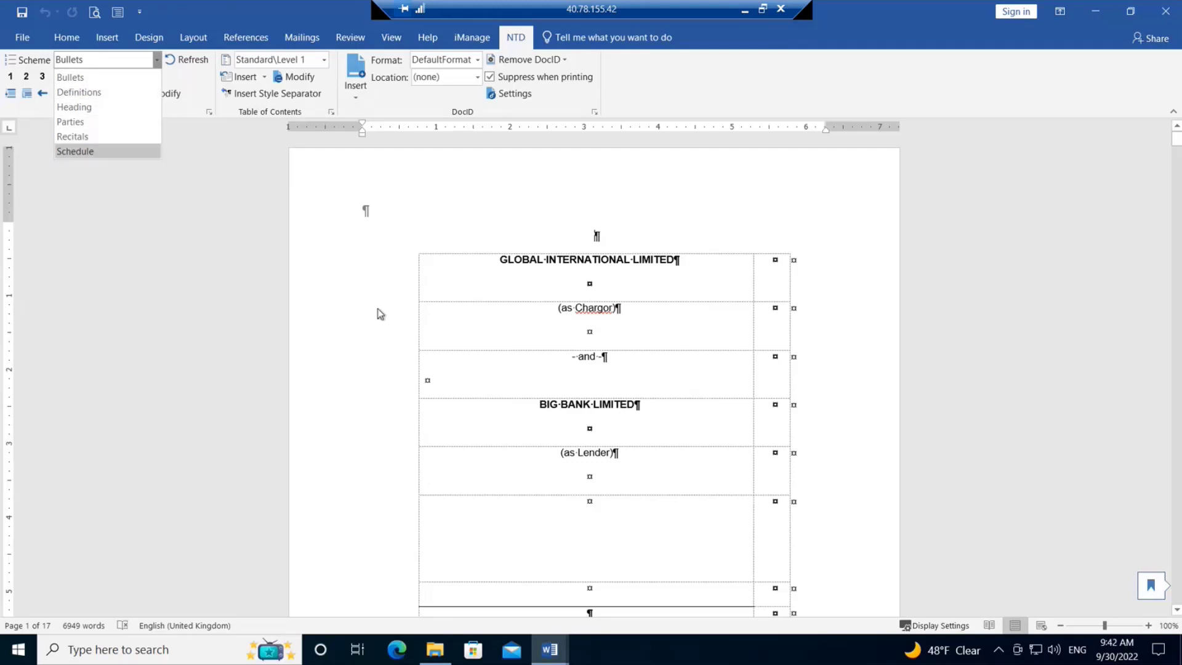
left_click(516, 268)
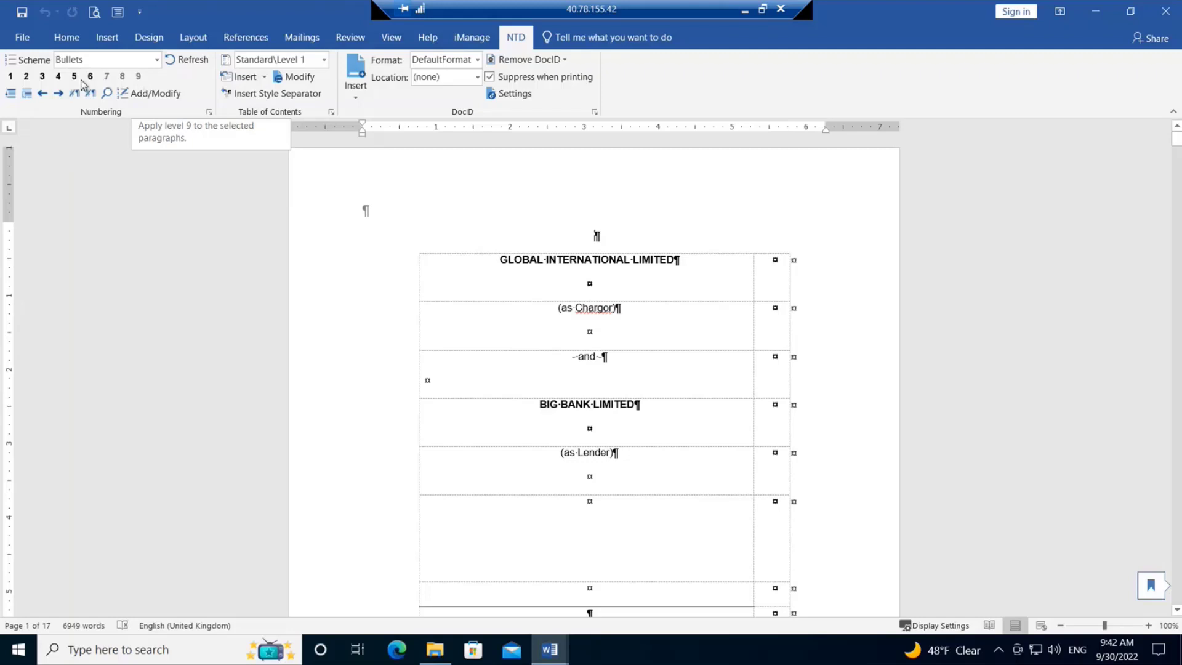
left_click(158, 62)
left_click(136, 94)
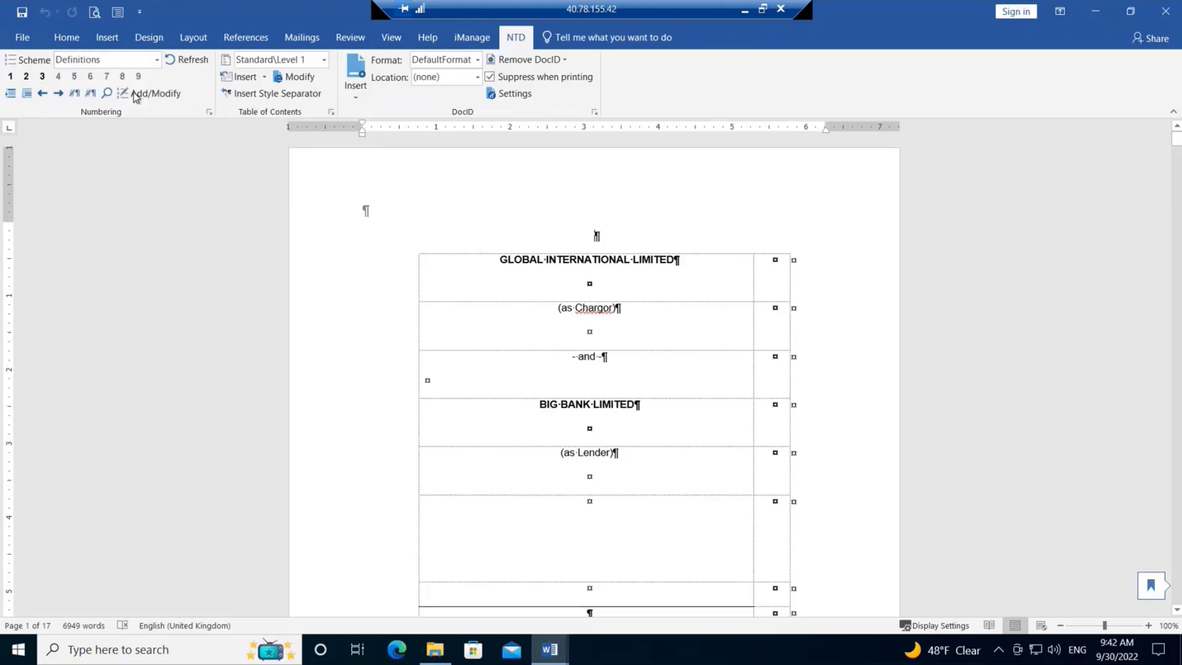
left_click(157, 62)
left_click(140, 83)
Open the Litera NTD numbering pane, dismiss the display settings notice, and make the pane narrower.
left_click(210, 114)
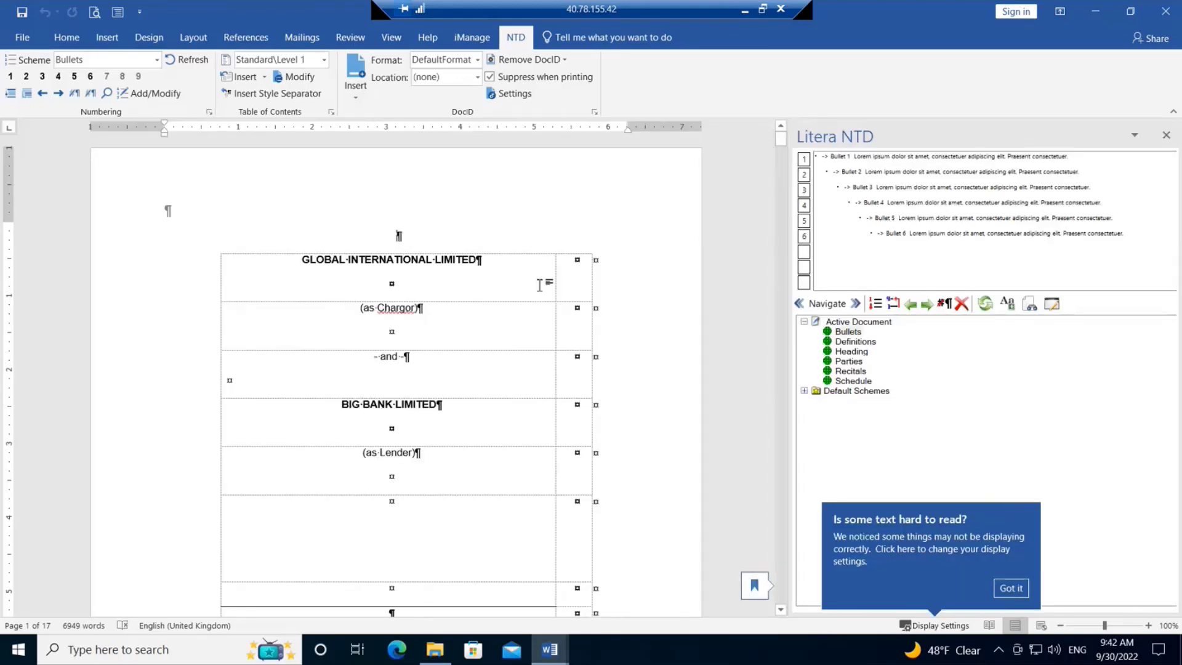
left_click(1013, 590)
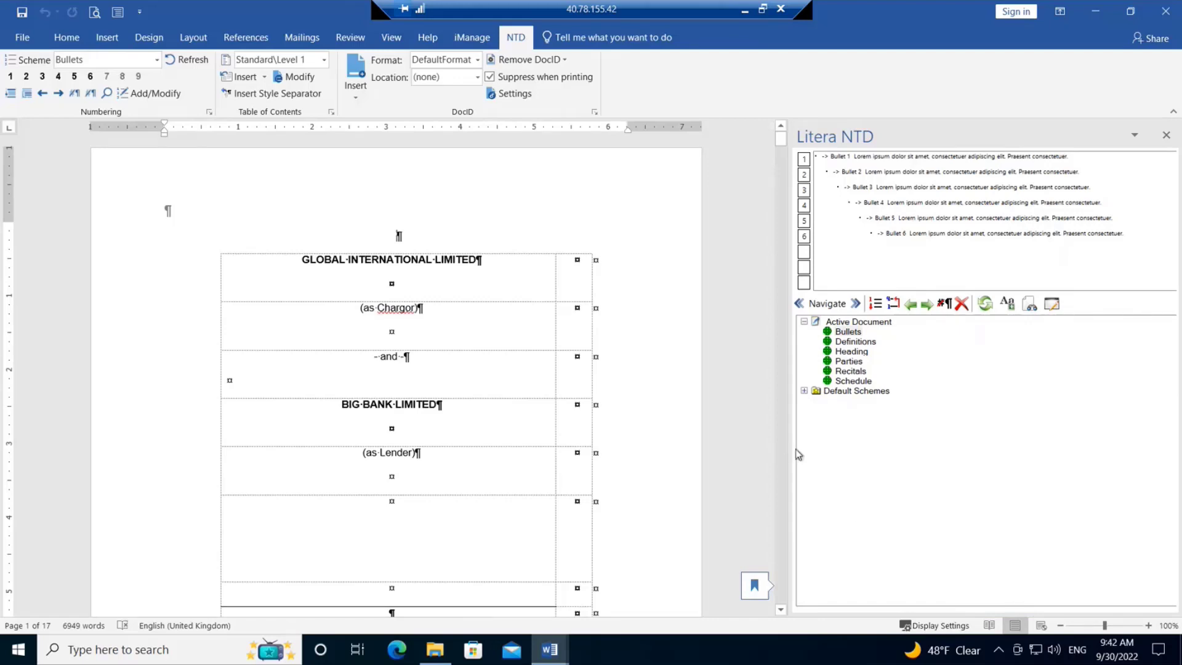
left_click_drag(797, 449, 892, 436)
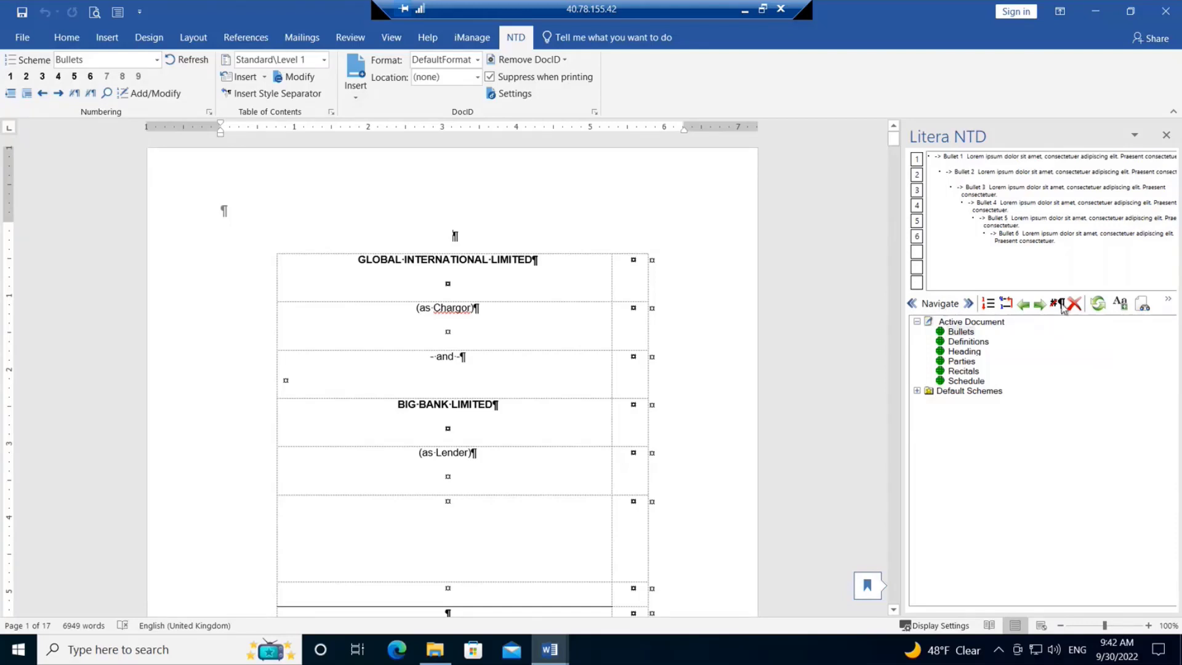
Open Word's Styles pane through Edit With Word and close it again.
left_click(1170, 303)
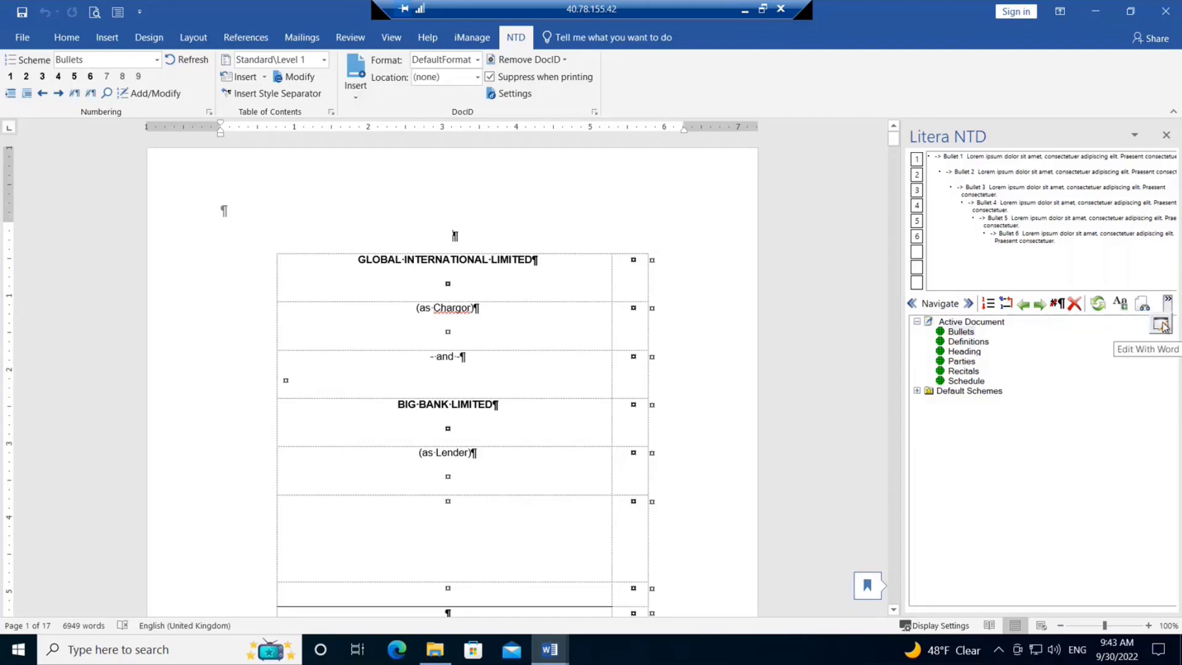
left_click(1162, 324)
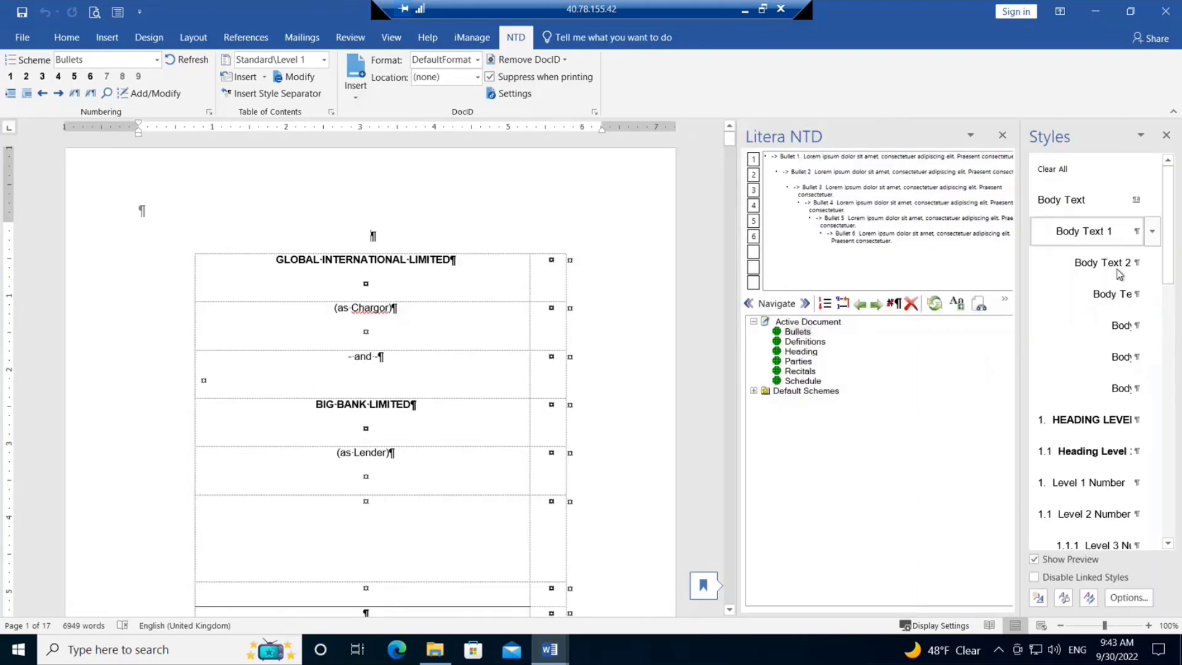
left_click(1165, 135)
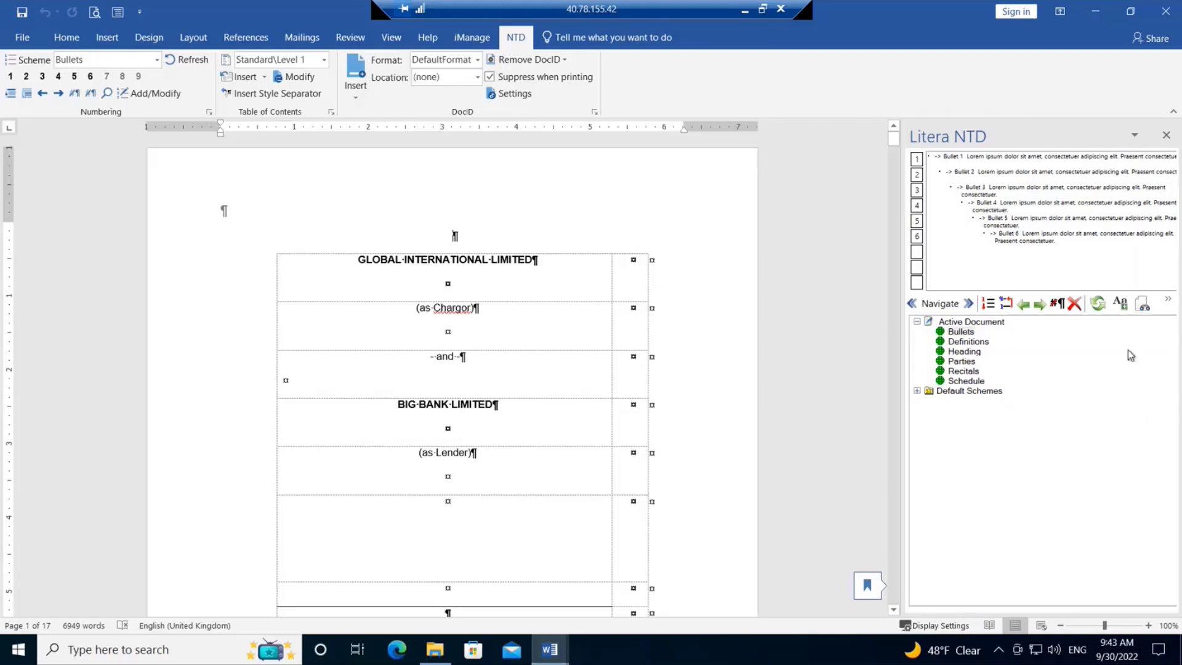
Choose the active document's Schedule scheme and examine the first four levels in its preview.
left_click(965, 381)
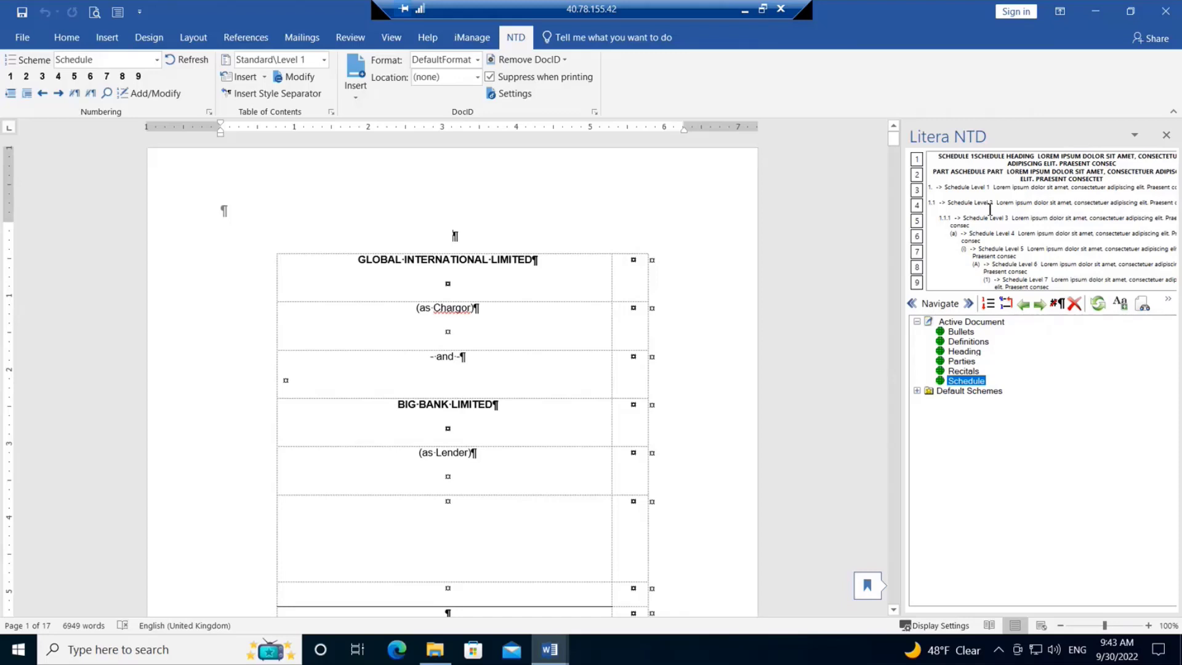
left_click(983, 162)
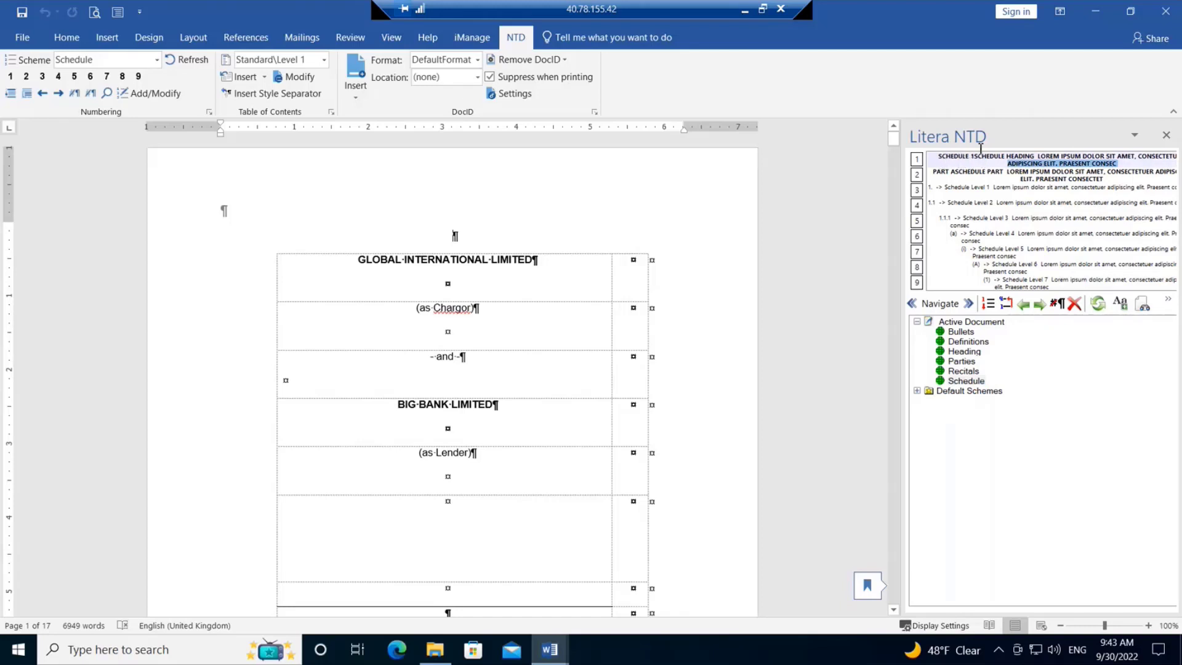
left_click(982, 170)
left_click(995, 194)
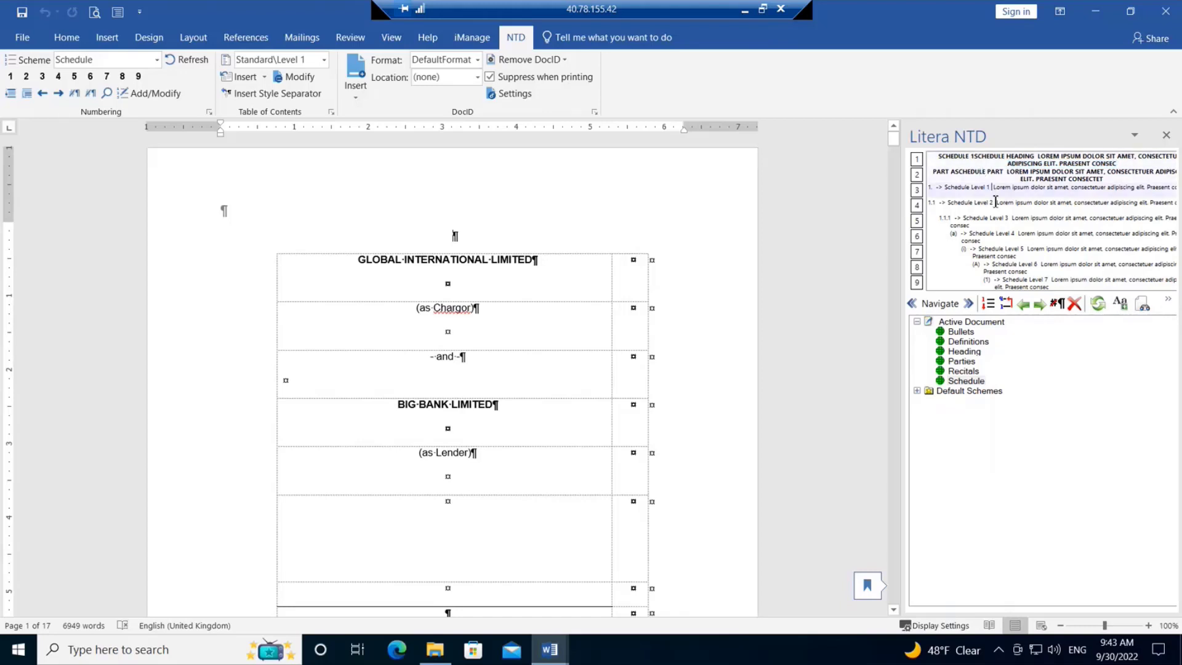
left_click(999, 211)
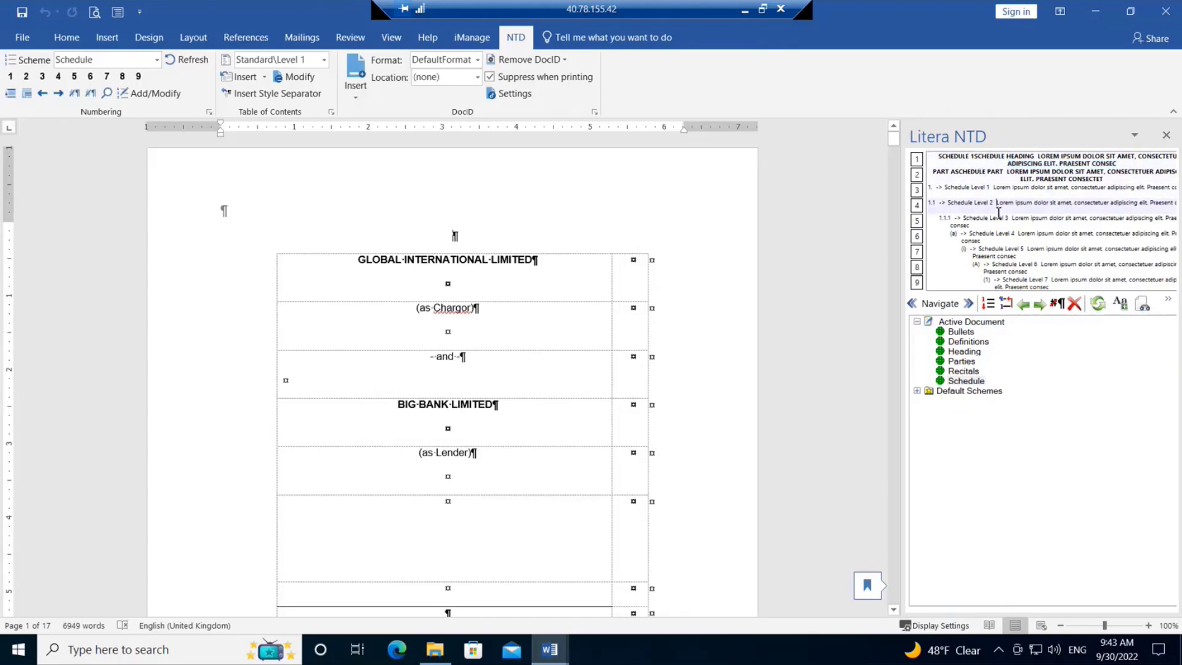
Locate the Schedule scheme's Level 1 paragraphs in the document, going forward to Schedule 2 and back to Schedule 1.
left_click(999, 162)
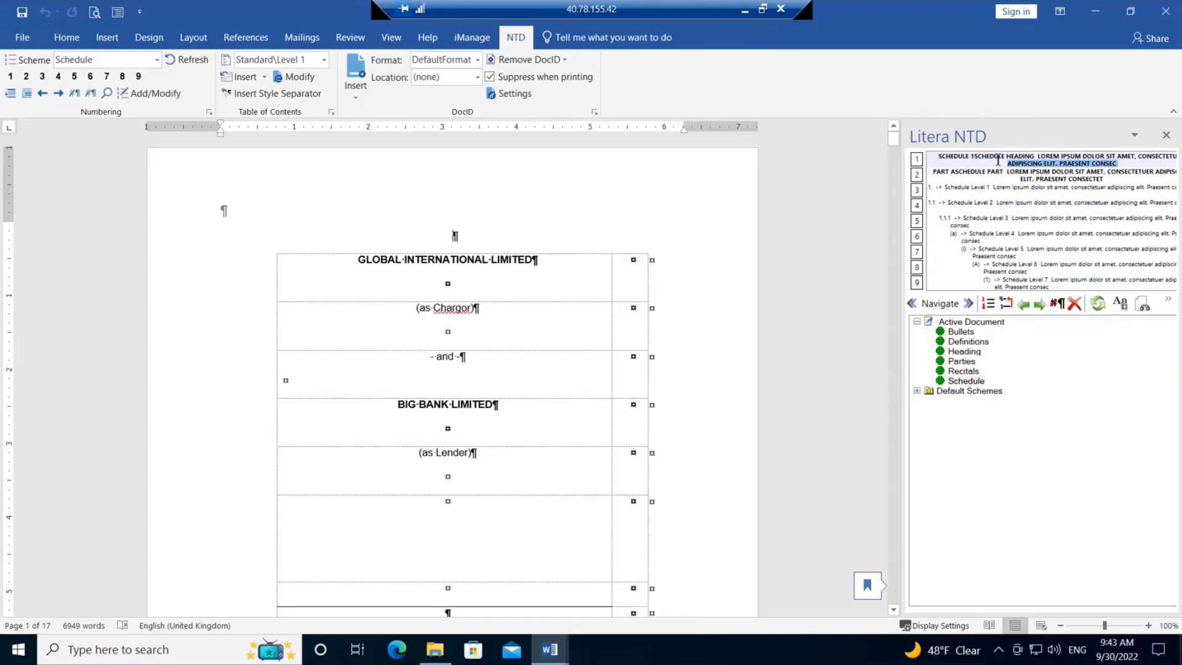
left_click(968, 304)
left_click(967, 303)
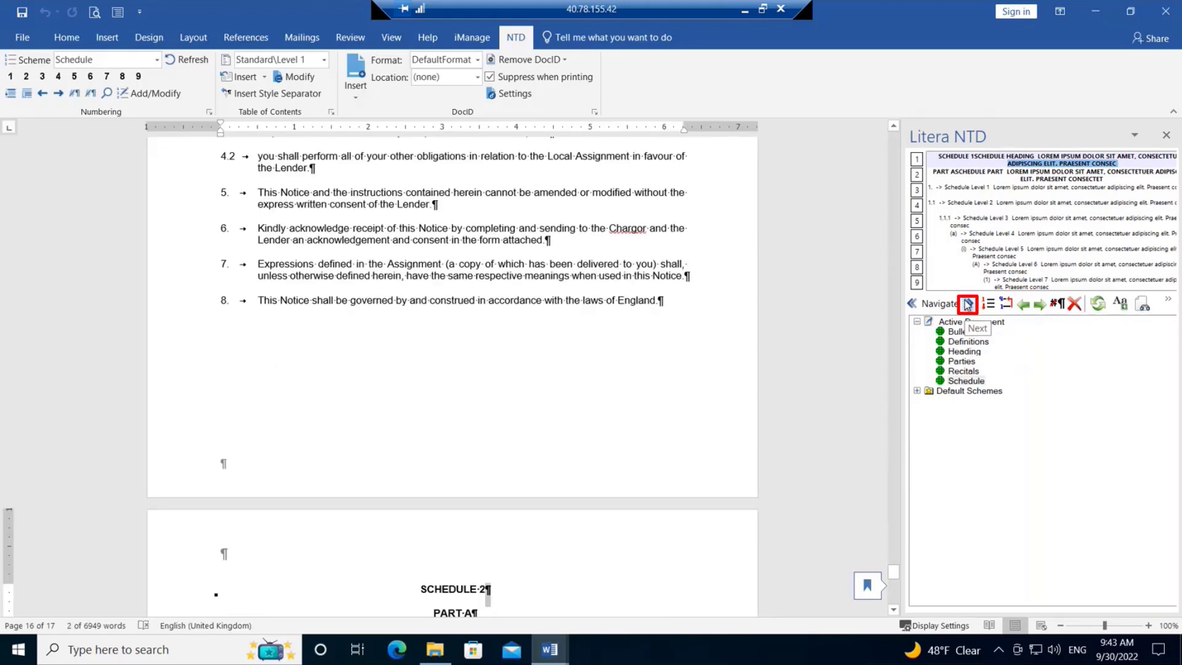
left_click(912, 305)
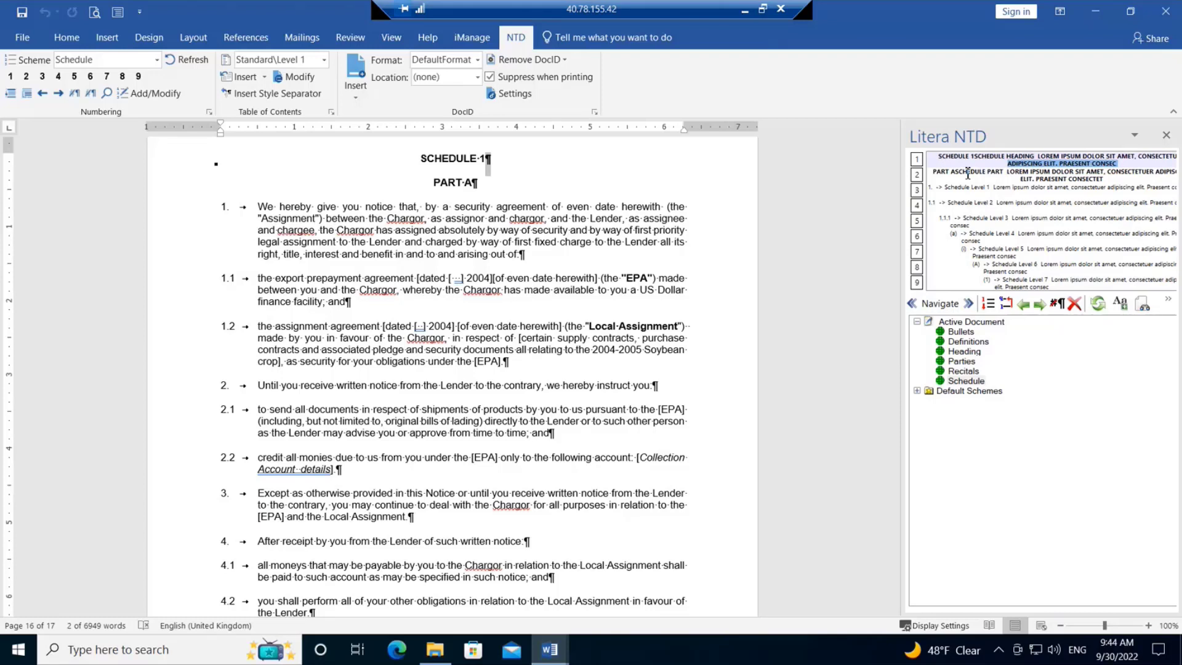
Review the number font and paragraph settings for editing Schedule levels 1-9 together, and leave without applying changes.
right_click(1009, 162)
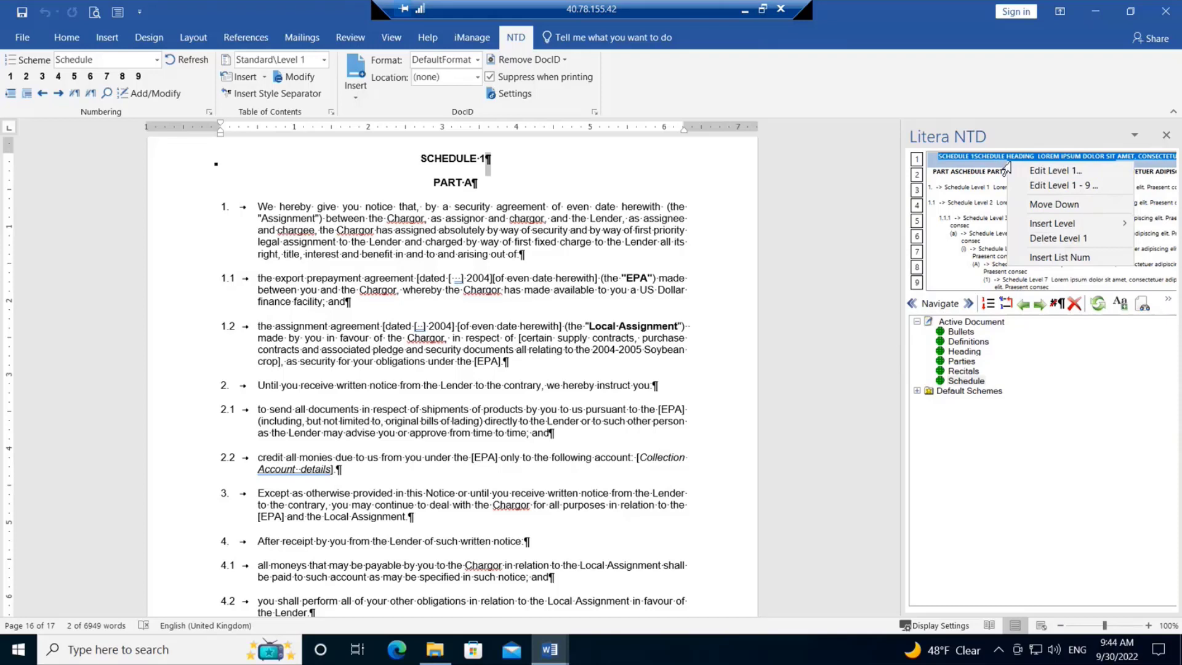
left_click(1034, 186)
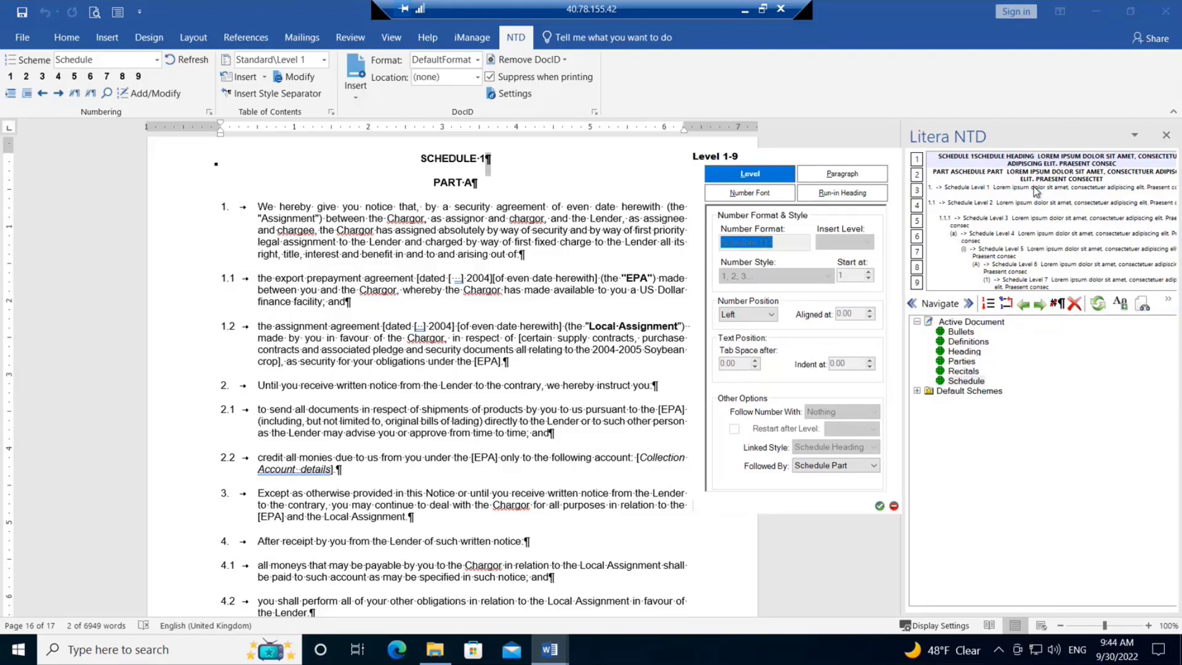
left_click(744, 192)
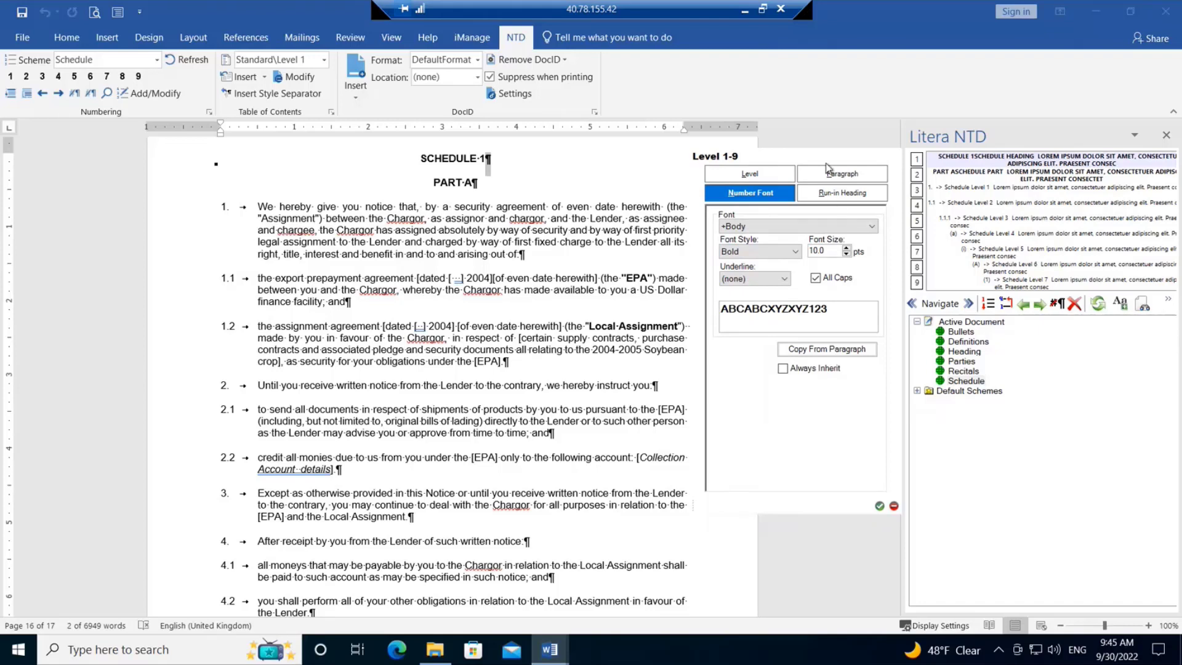
left_click(835, 178)
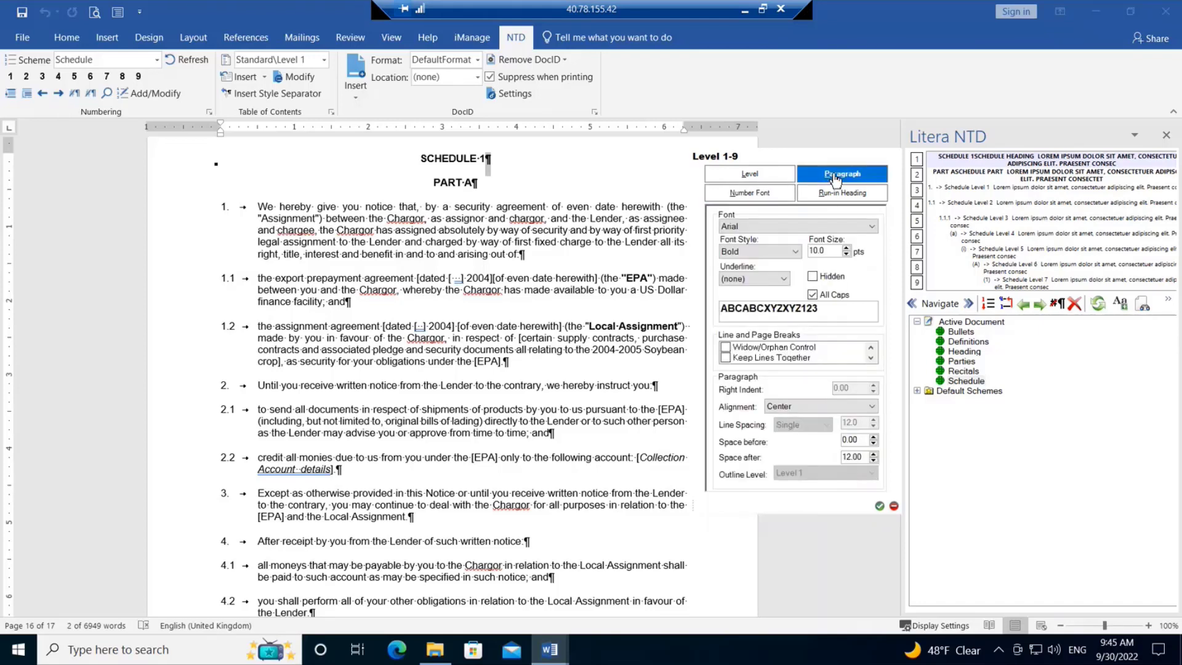
left_click(894, 505)
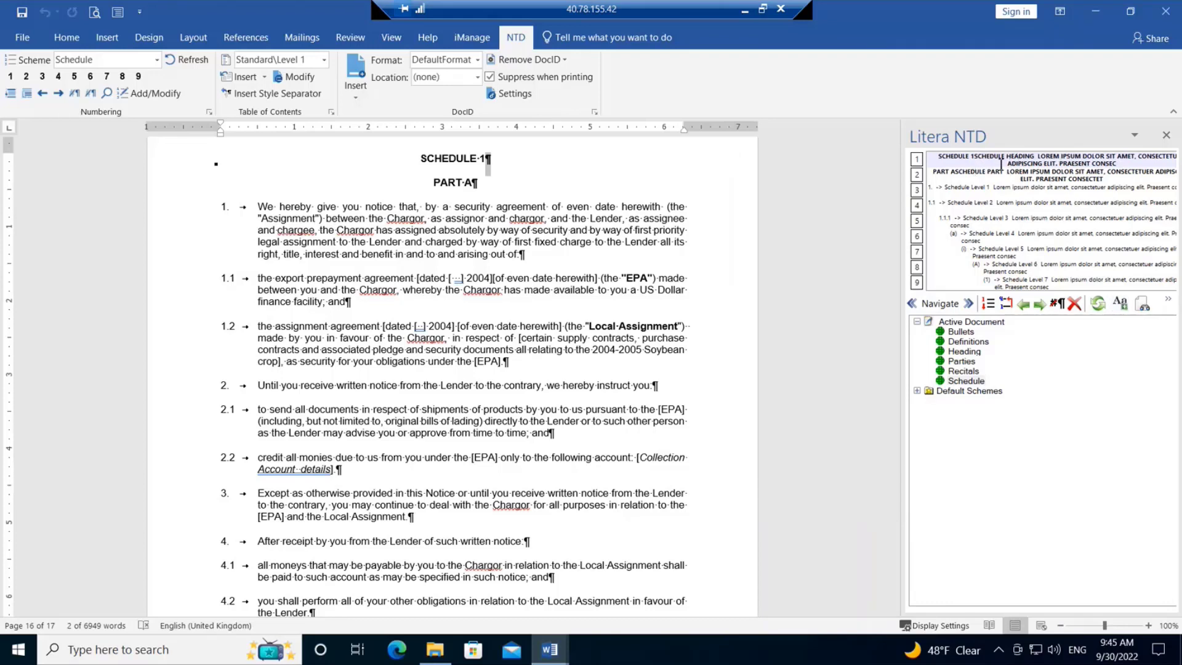
Edit Level 1 of the Schedule scheme to use number style A, B, C... followed by One Line Break.
right_click(1008, 161)
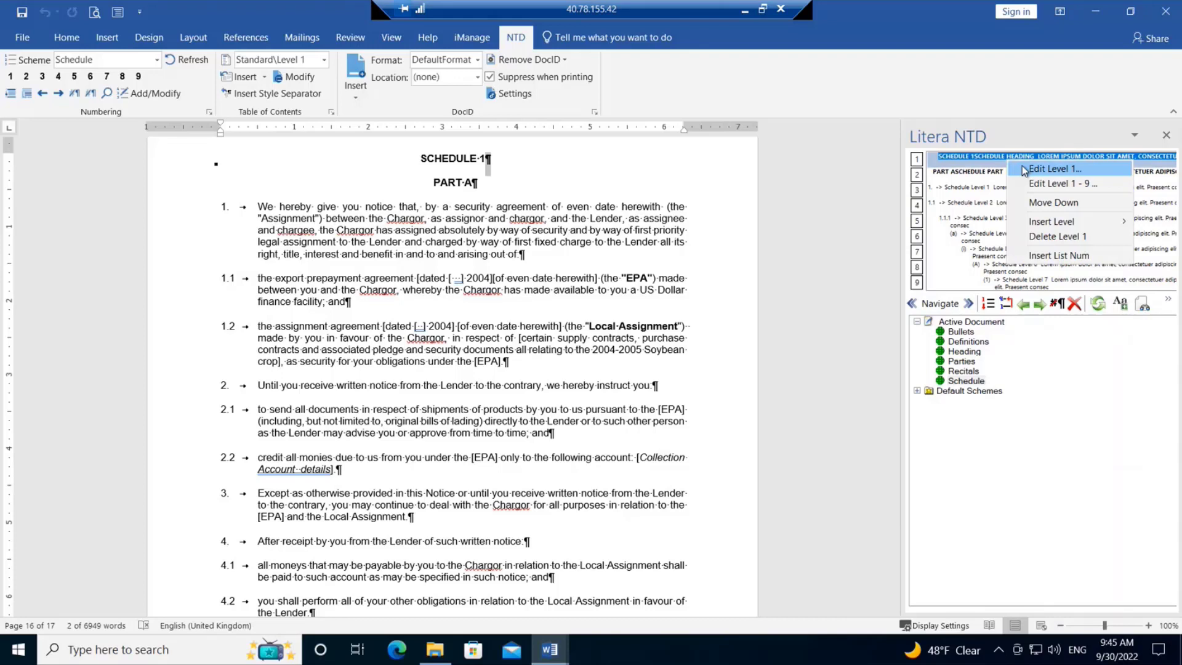
left_click(1022, 165)
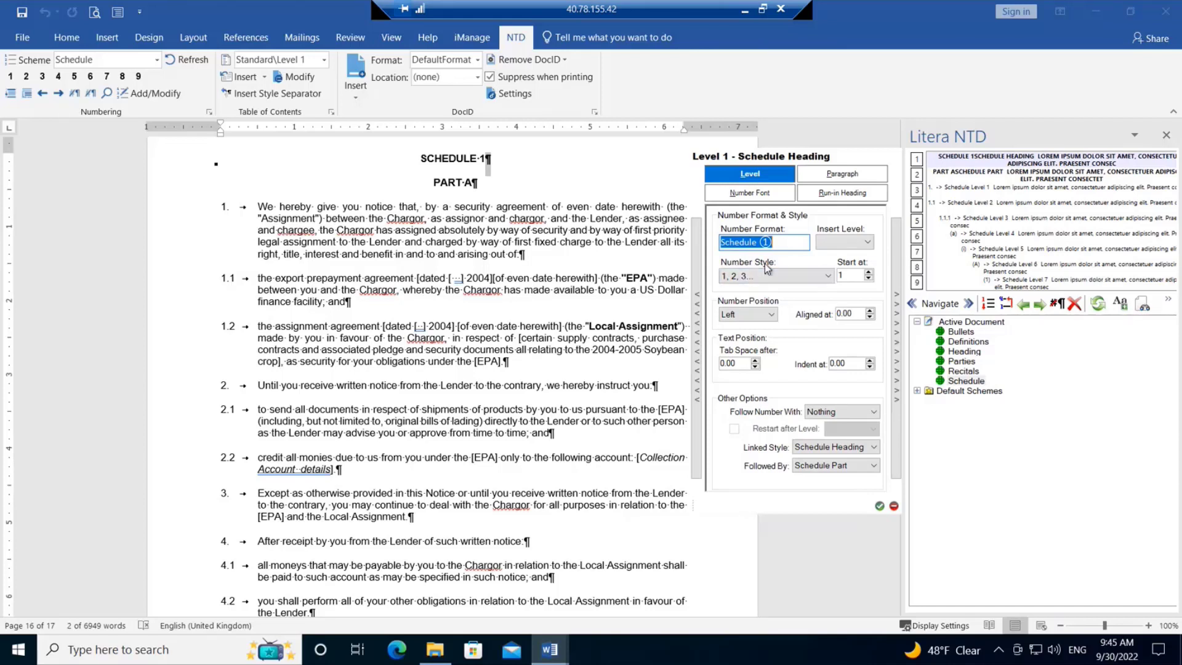
left_click(826, 277)
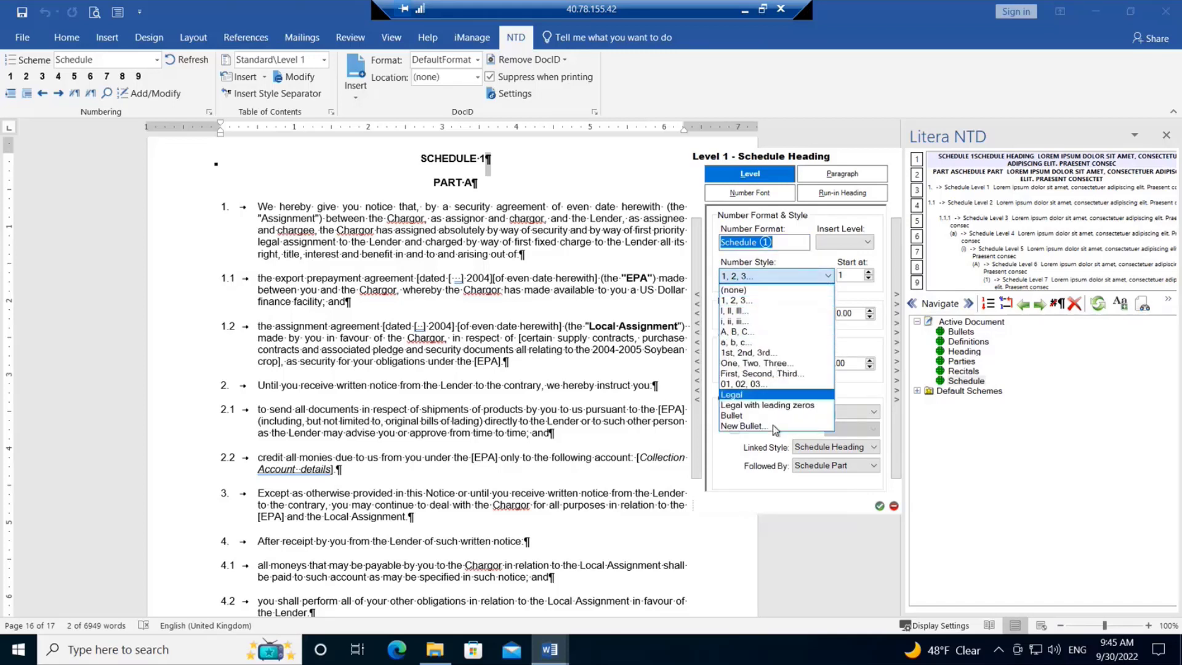
left_click(751, 332)
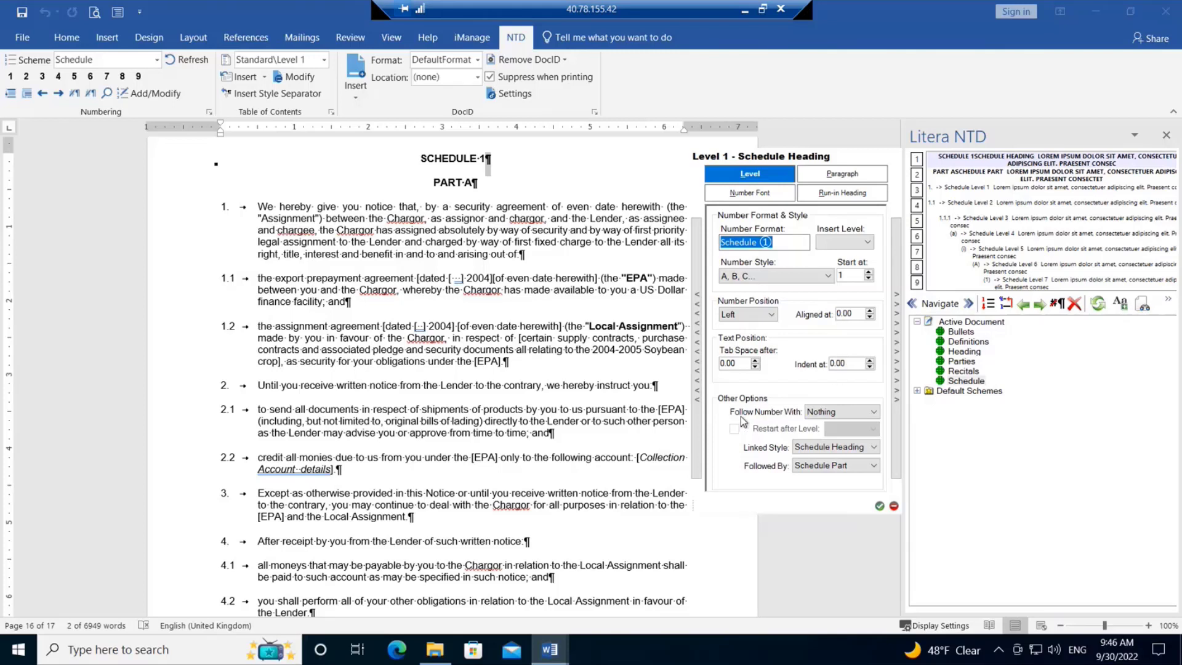
left_click(871, 412)
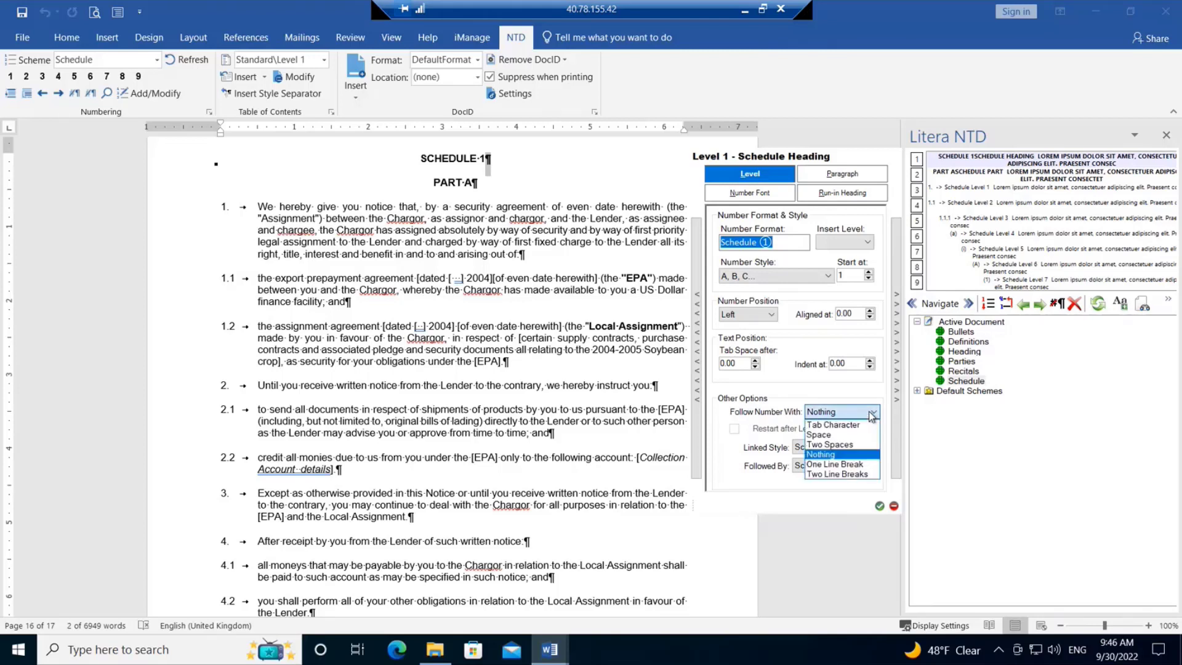
left_click(853, 464)
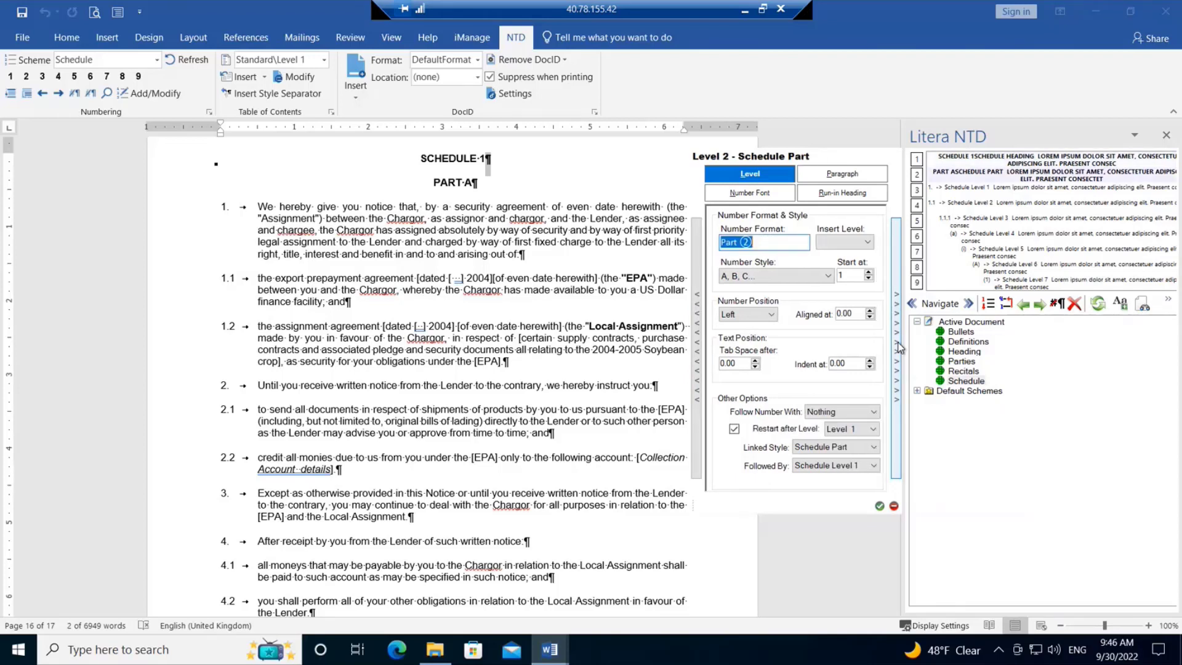
Set the number style of Level 2 (Schedule Part) to 1, 2, 3...
left_click(762, 276)
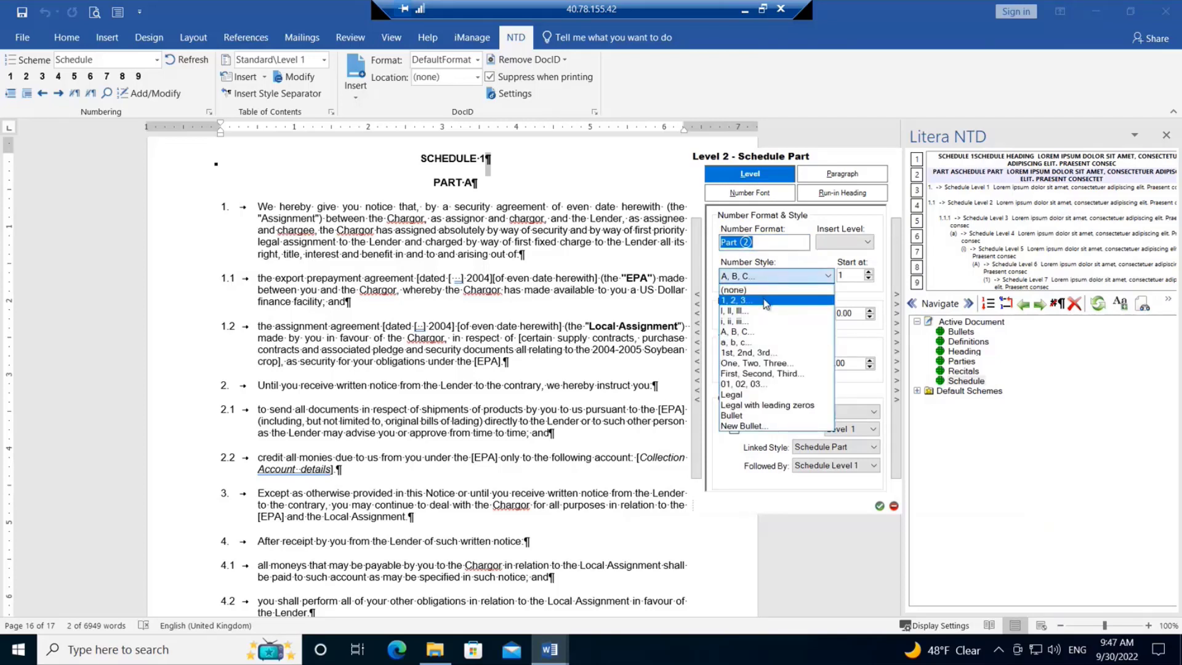
left_click(765, 302)
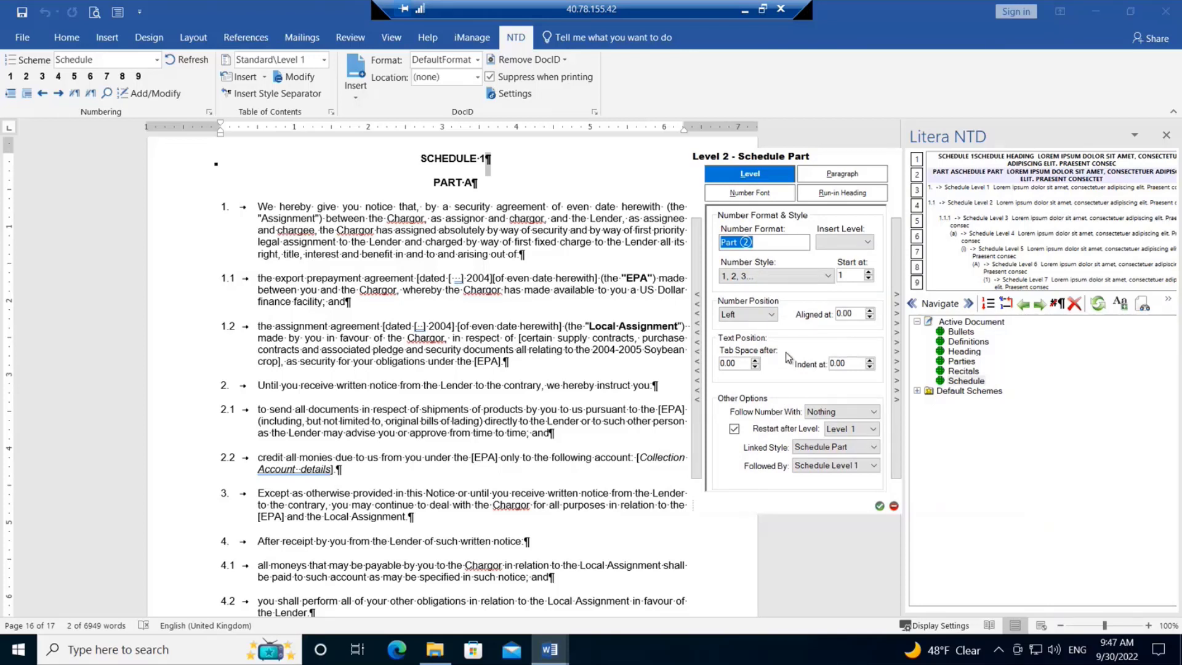
Examine Level 3's number format, number font, paragraph and run-in heading settings, including the available run-in styles.
left_click(898, 332)
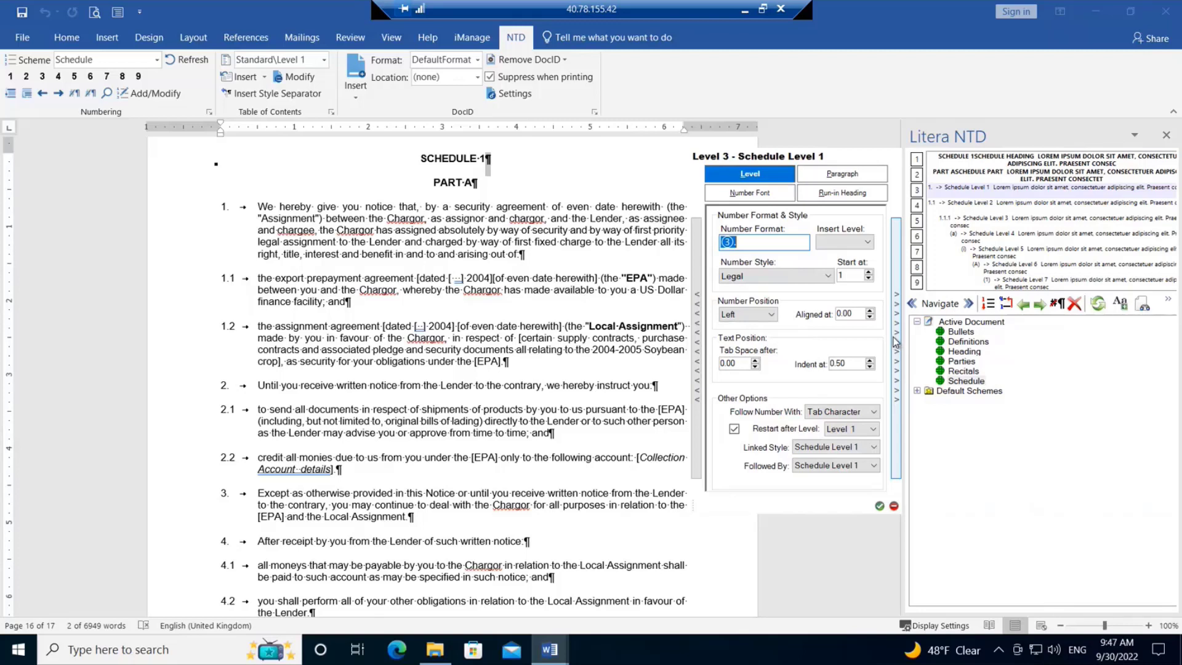
left_click(749, 194)
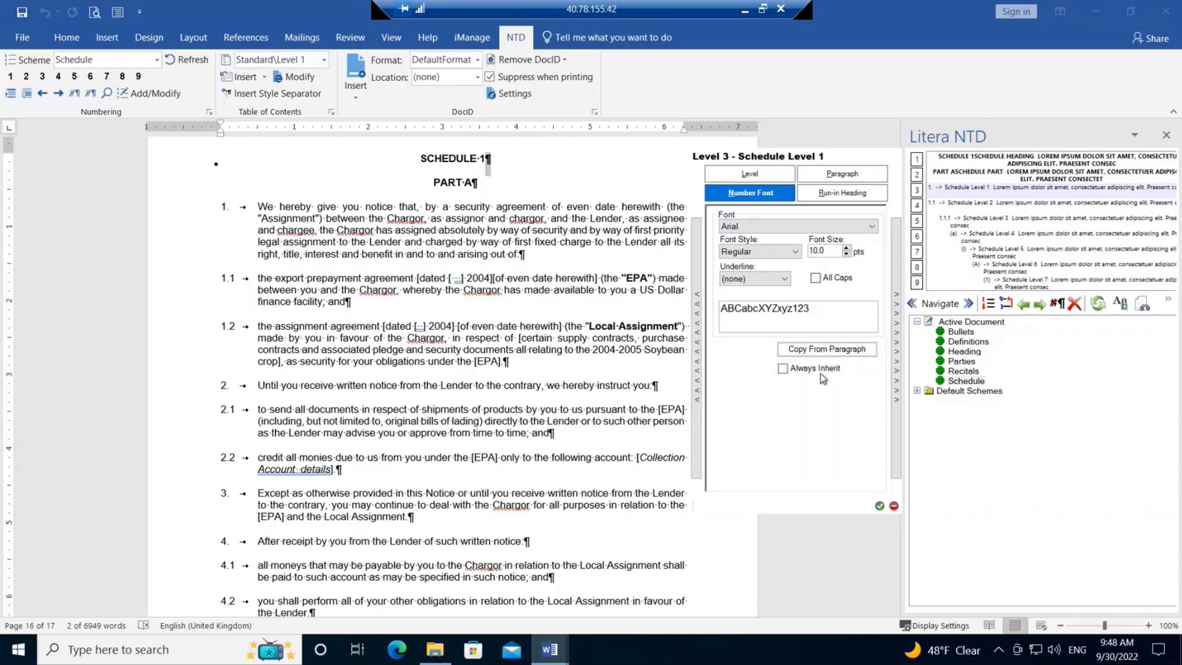
left_click(825, 177)
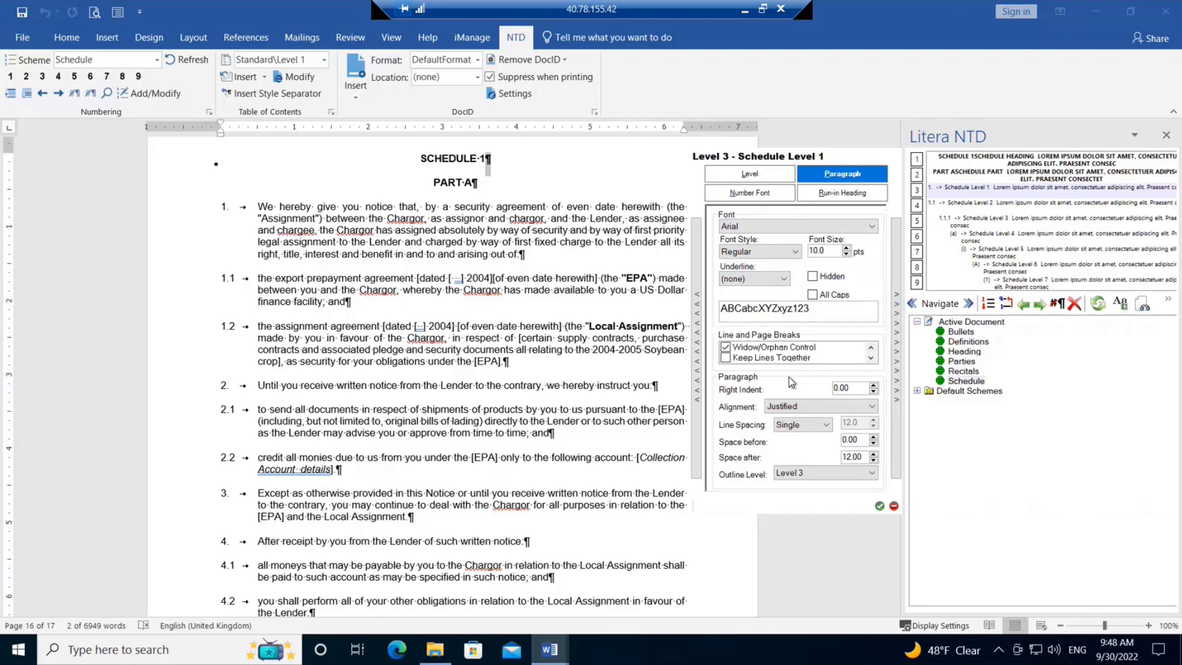
left_click(836, 200)
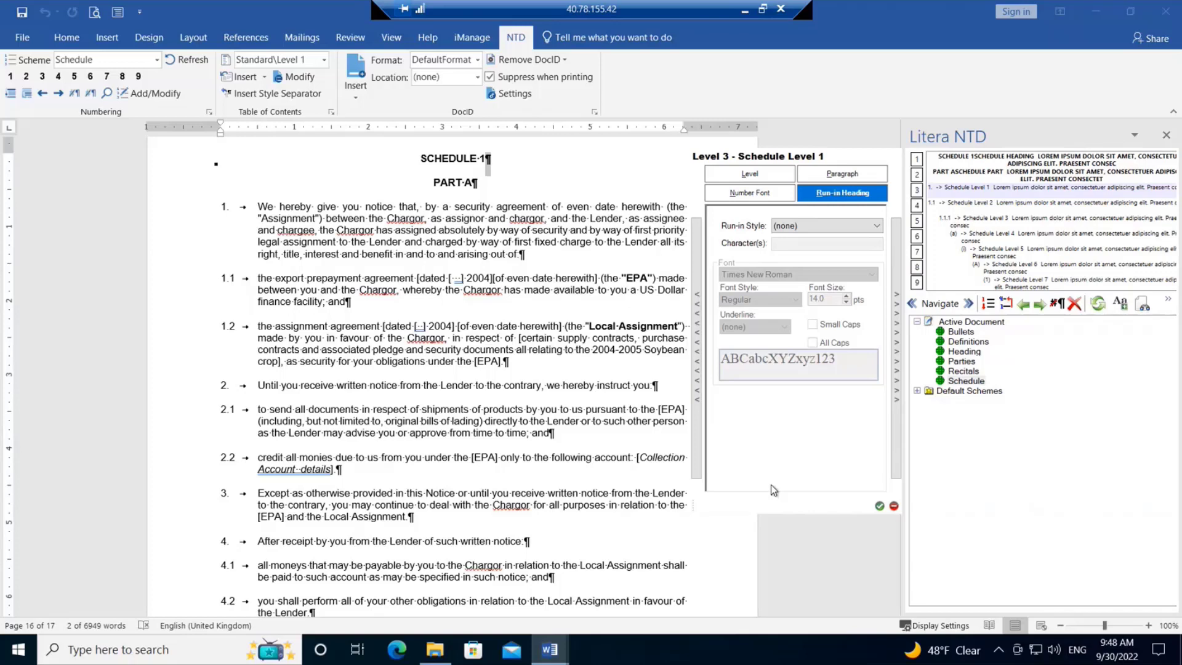
left_click(875, 226)
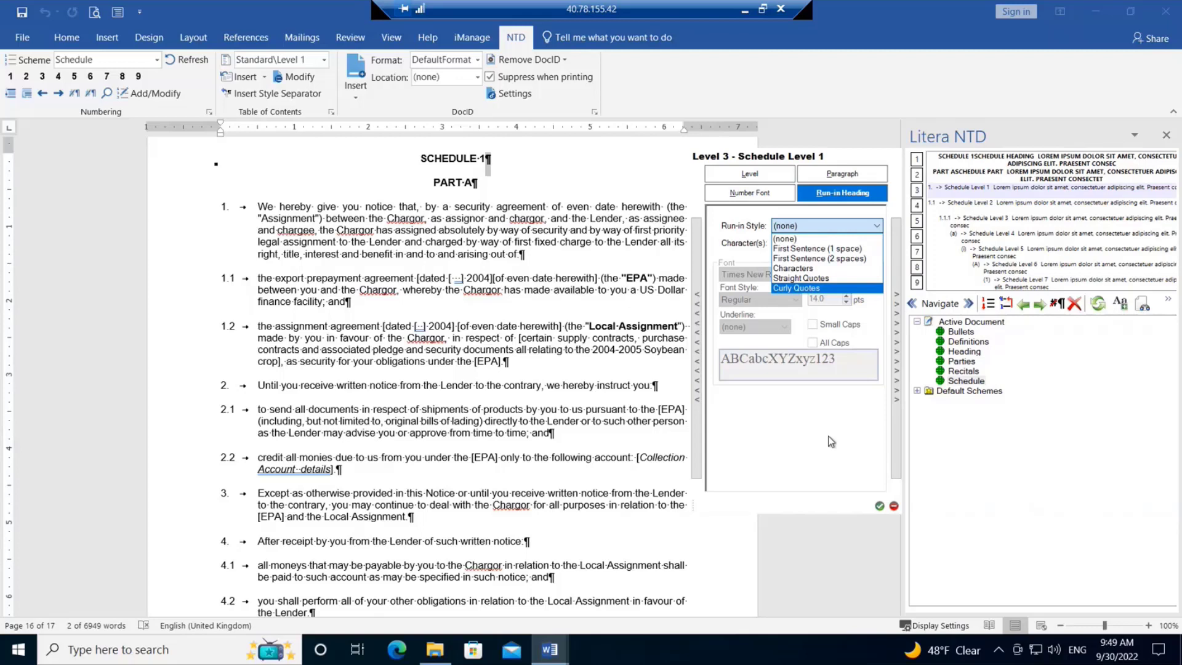
left_click(879, 506)
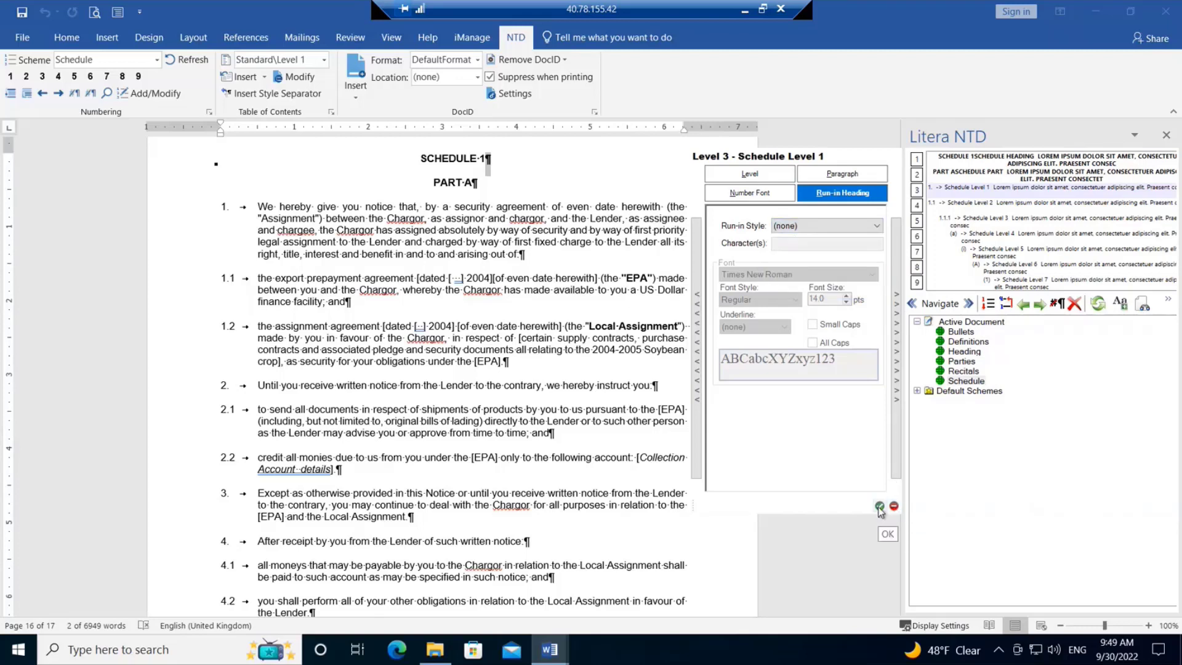
Recheck the Level 2 and Level 1 number settings and apply the Schedule scheme changes to the document.
left_click(696, 365)
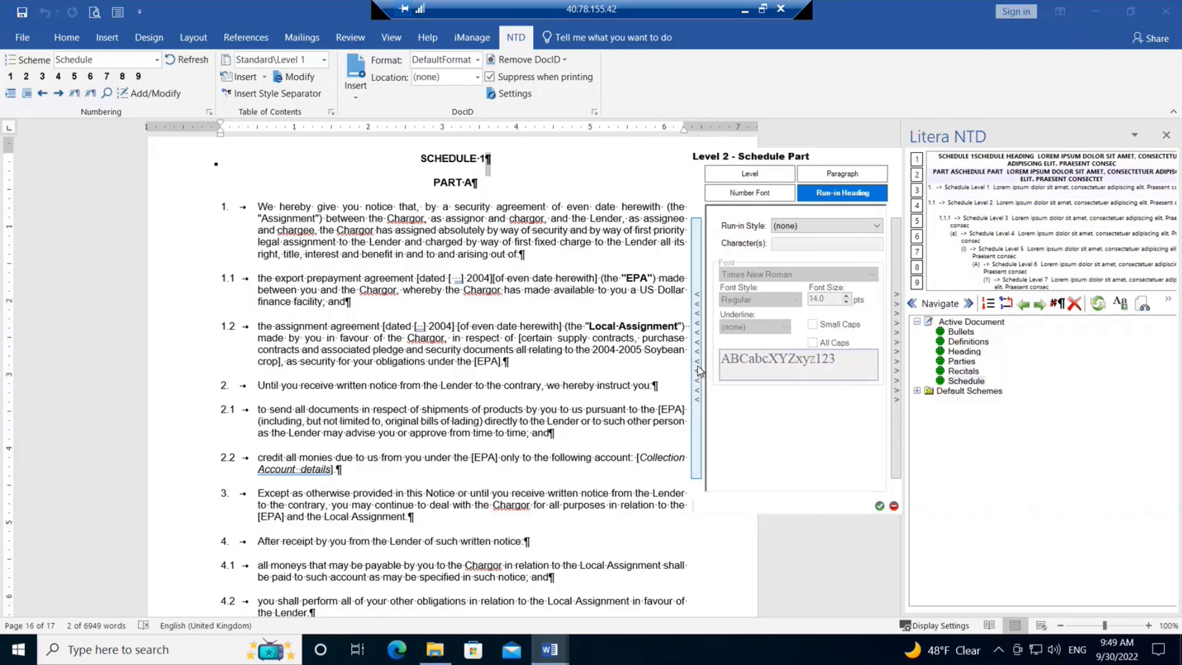
left_click(744, 172)
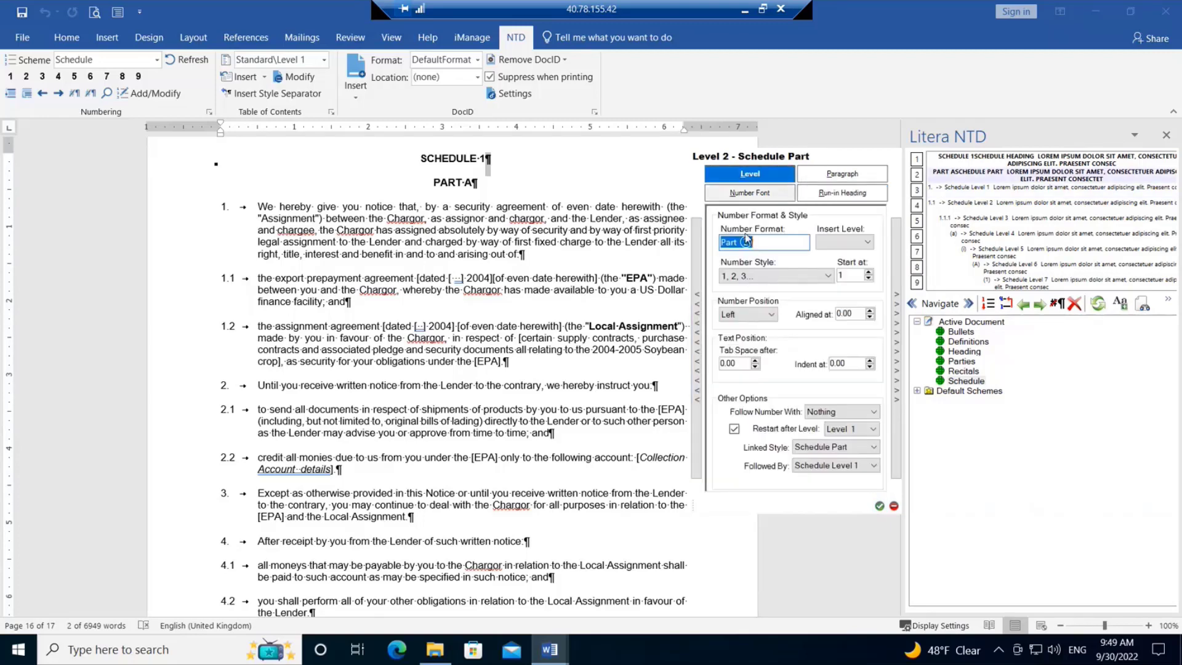
left_click(697, 332)
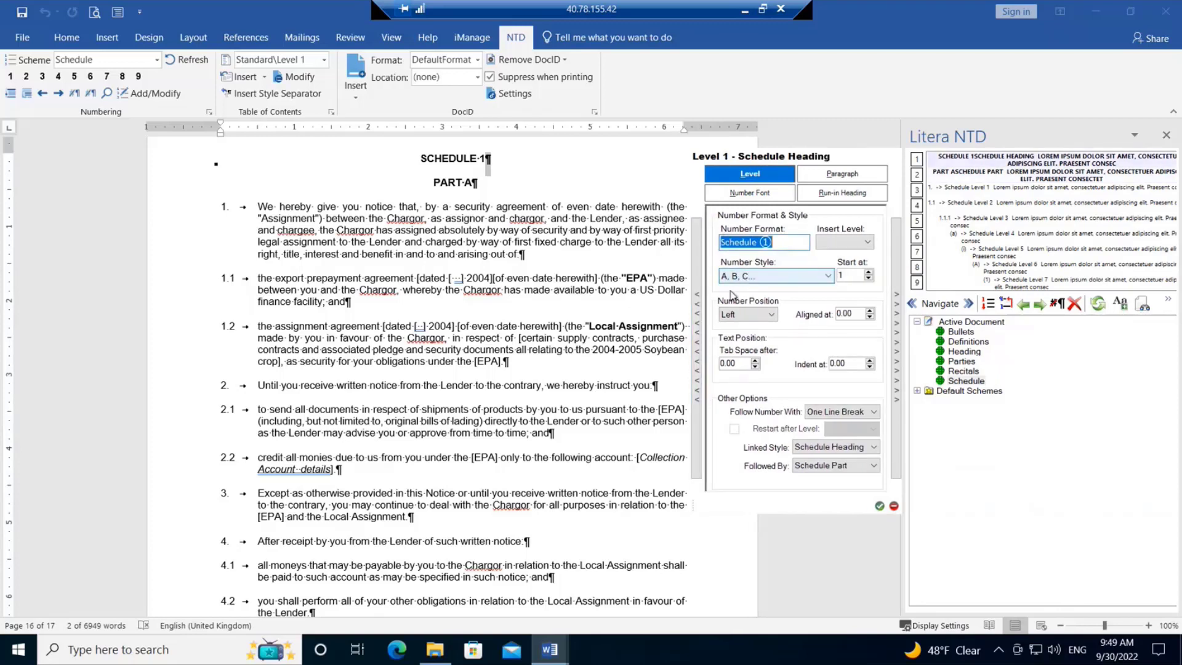
left_click(879, 507)
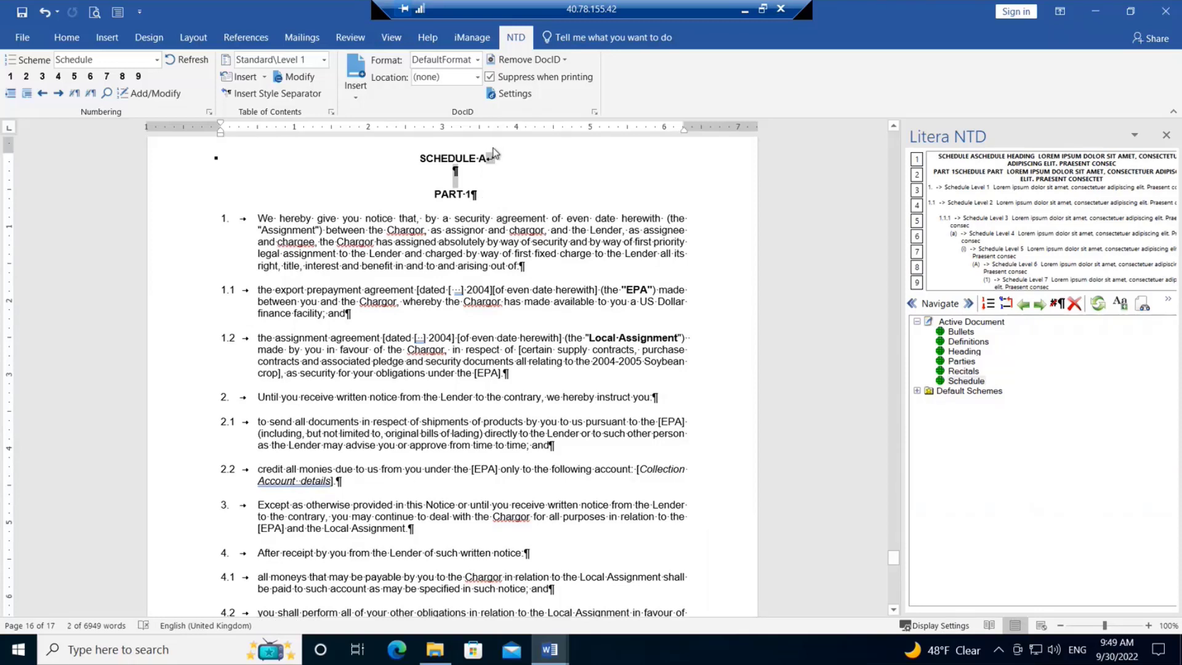
Add the title EXPORT PREPAYMENT AGREEMENT on the line beneath the Schedule A heading number.
left_click(456, 177)
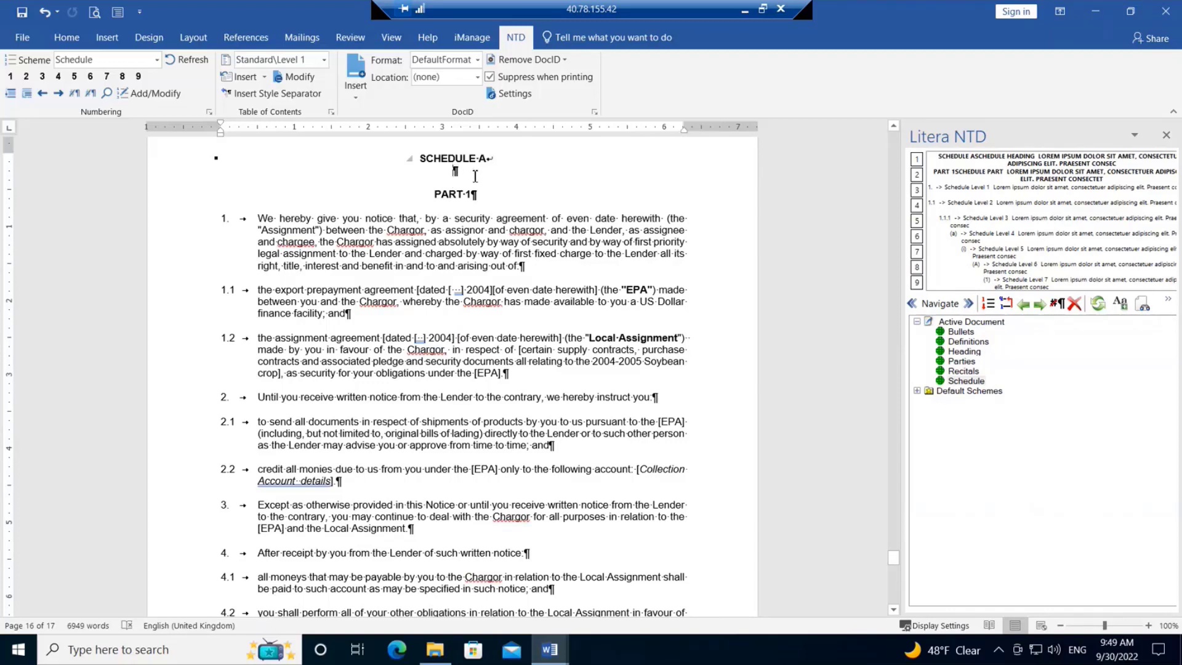
type("EXP")
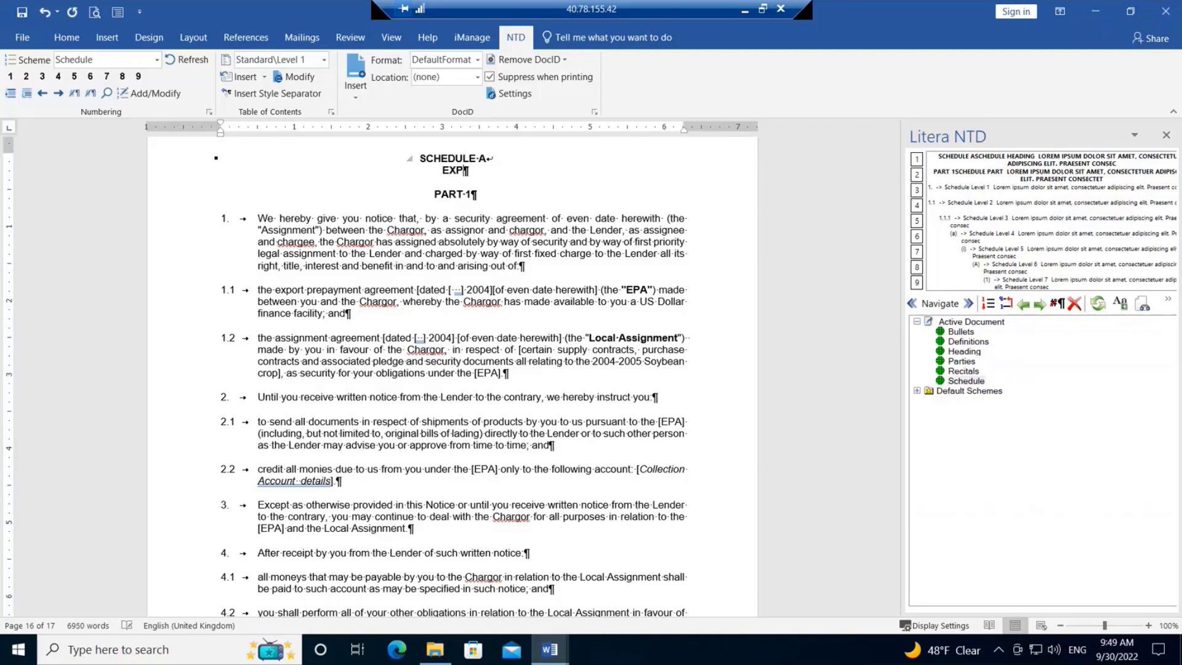
type("ORT PREPAYMENT AGREEMENT")
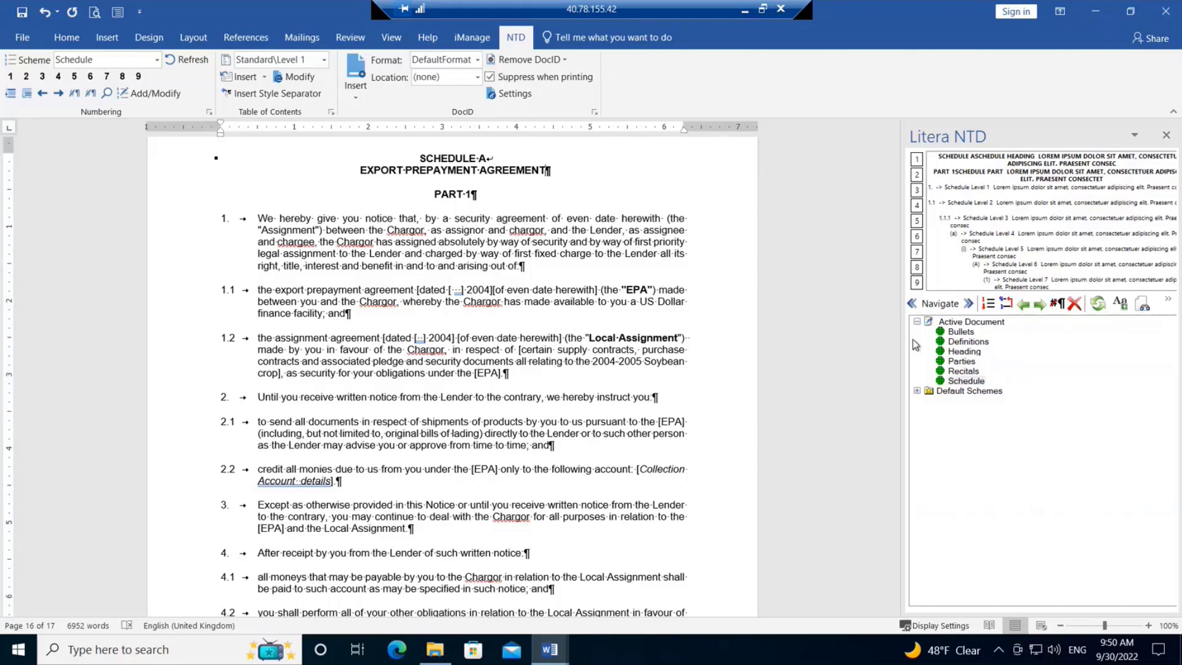
Preview the active document's Definitions, Parties and Heading schemes to compare their numbering levels.
left_click(969, 332)
left_click(977, 341)
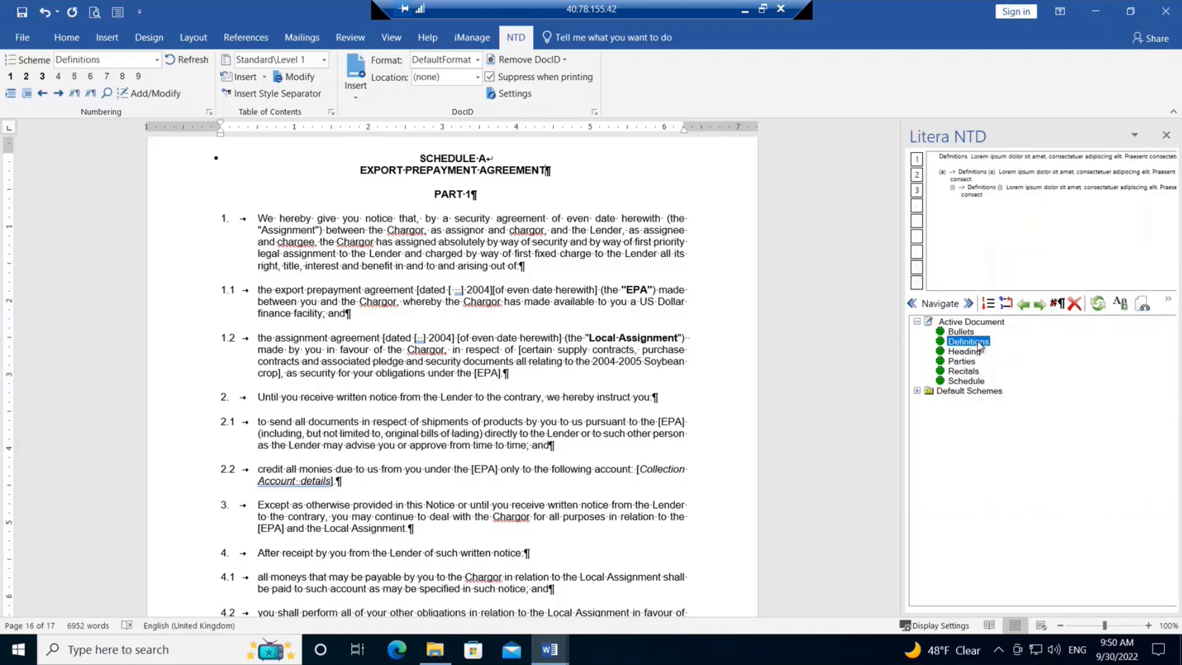
left_click(974, 362)
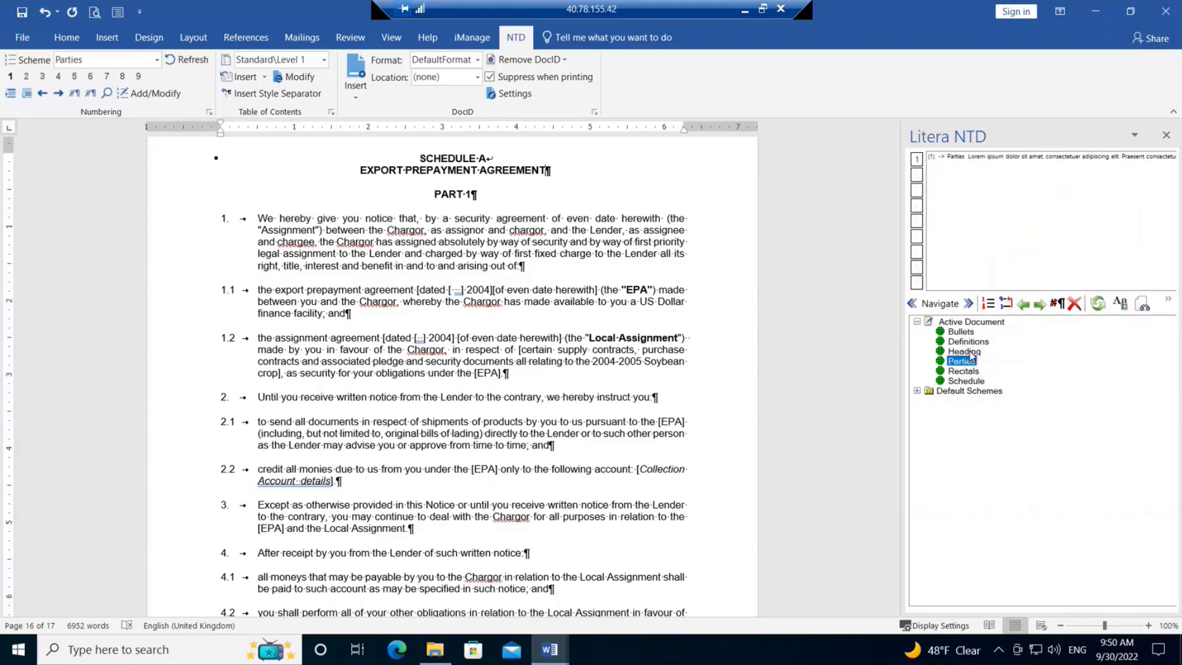
left_click(970, 352)
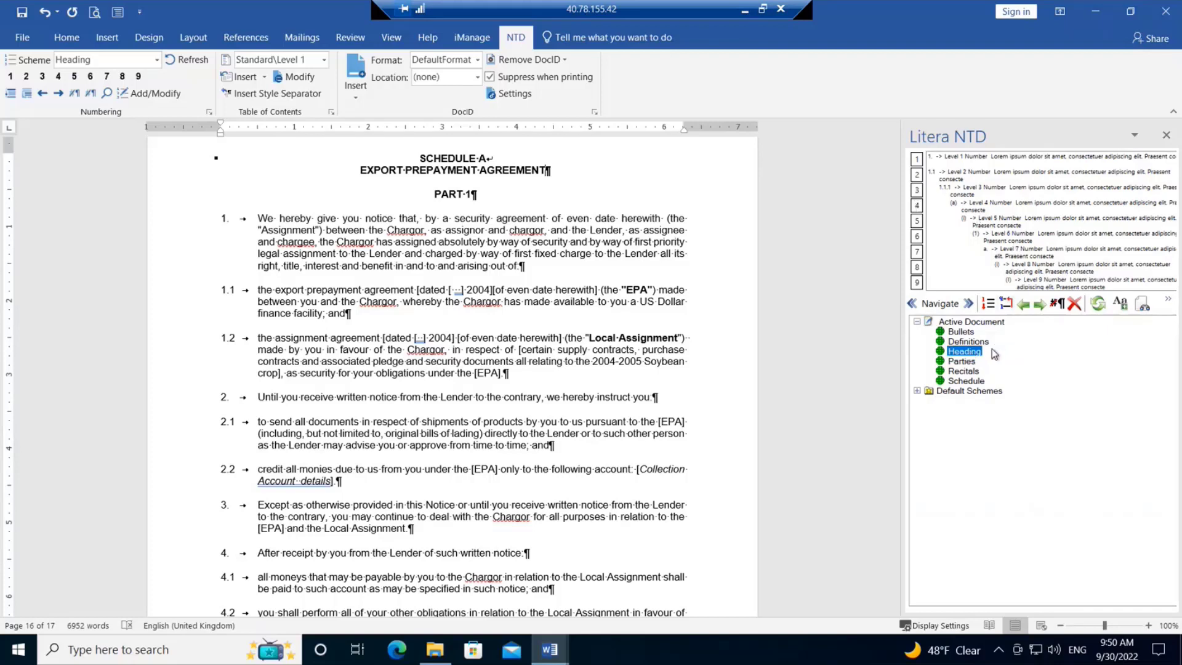
List the default schemes and preview the levels of Bylaws and Decimal Outline.
left_click(917, 392)
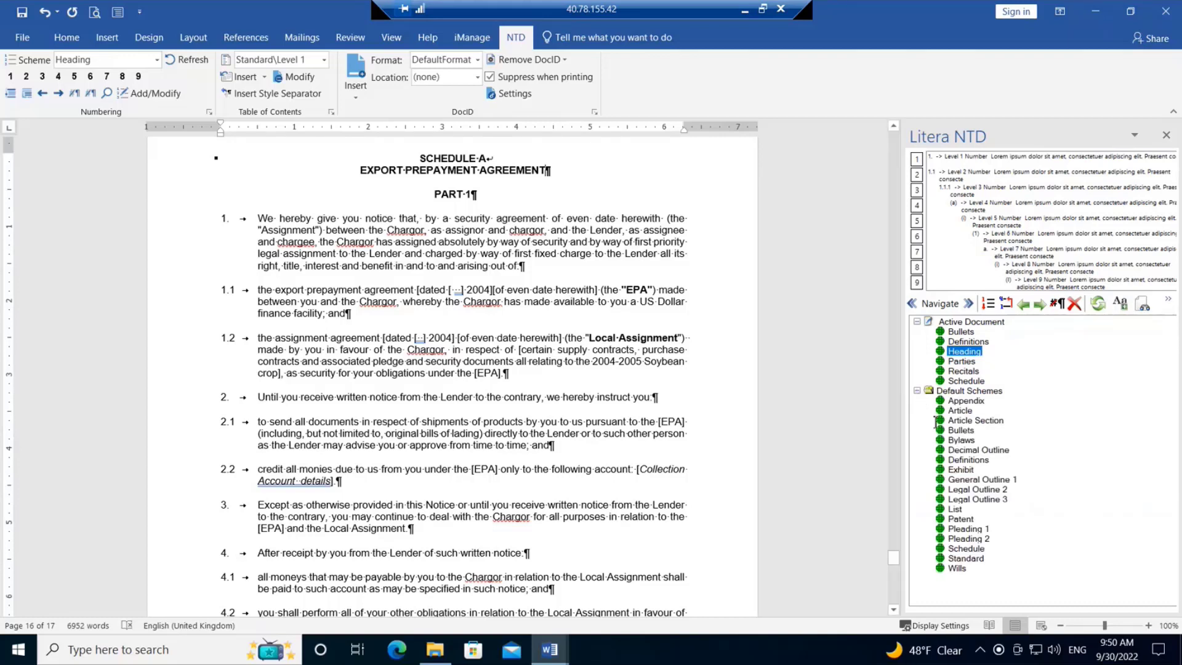
left_click(960, 441)
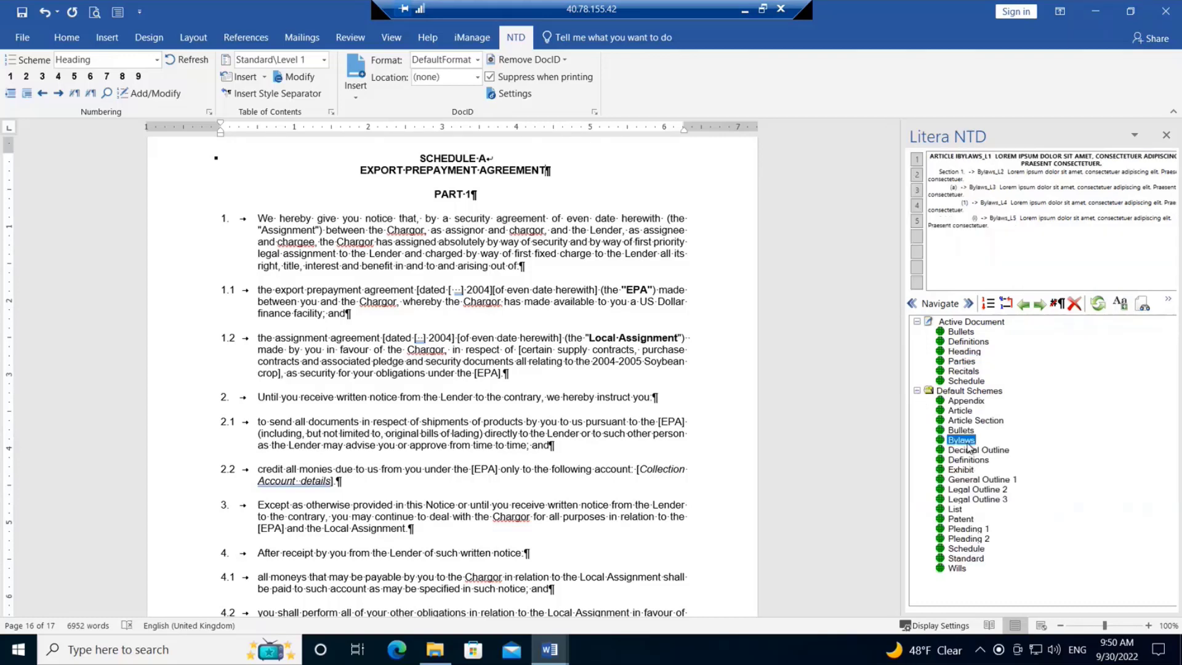
left_click(975, 452)
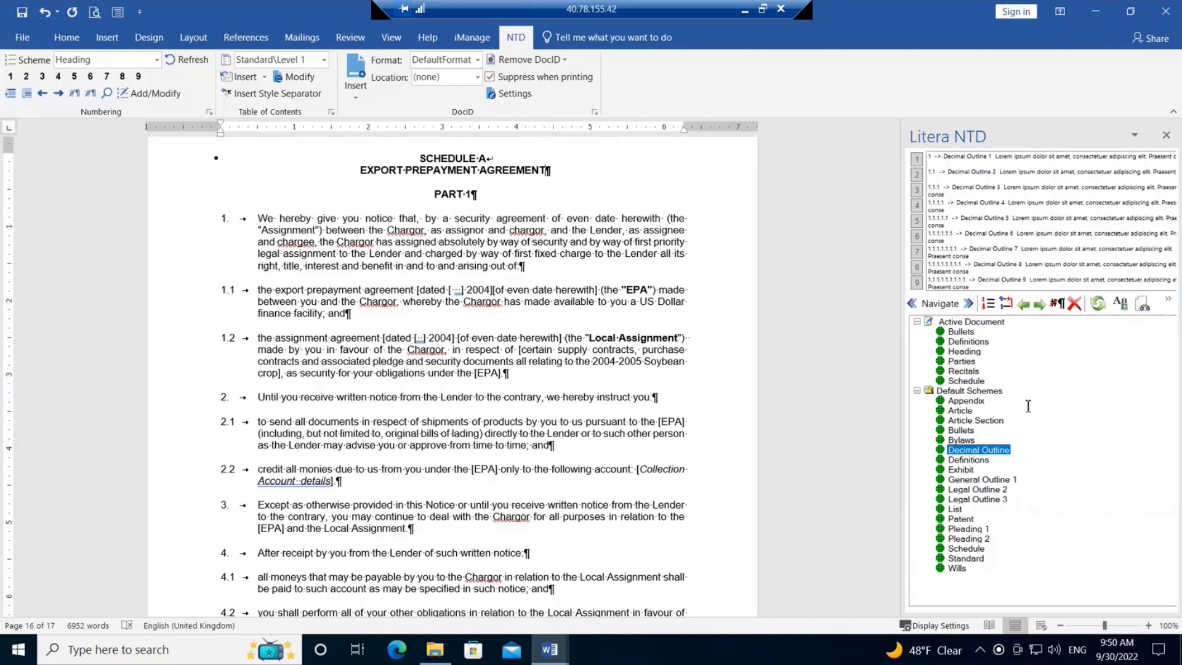
Insert the default Decimal Outline scheme into the document with its font updated to match Normal, and select it among the document's schemes.
right_click(988, 450)
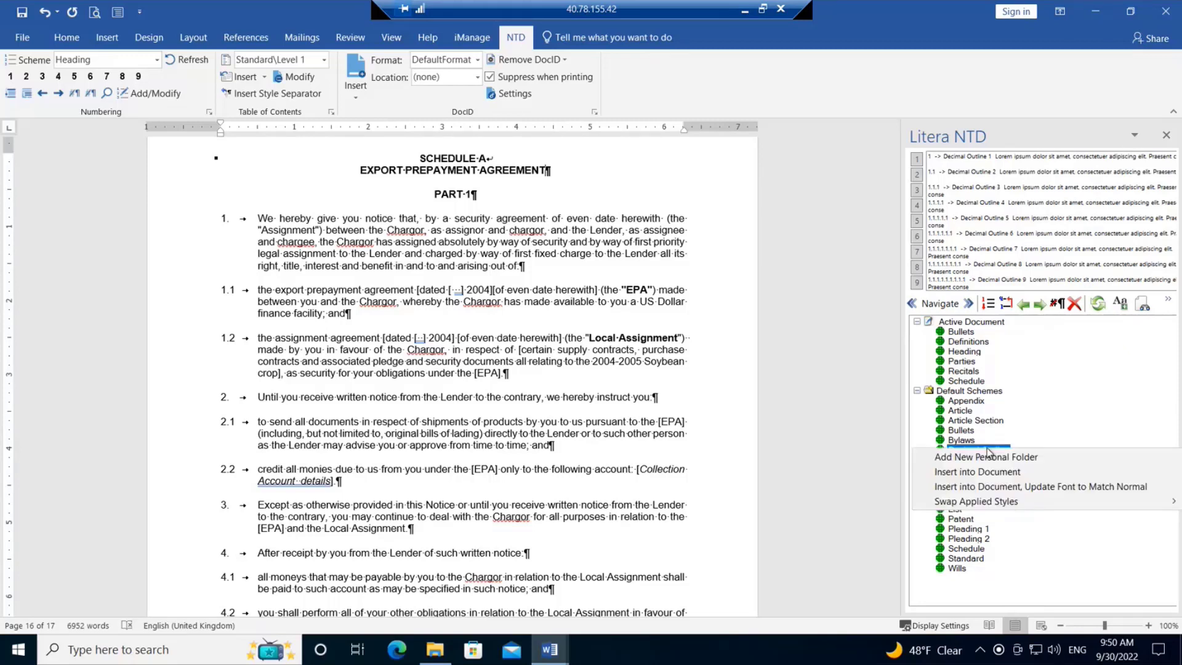
left_click(1002, 486)
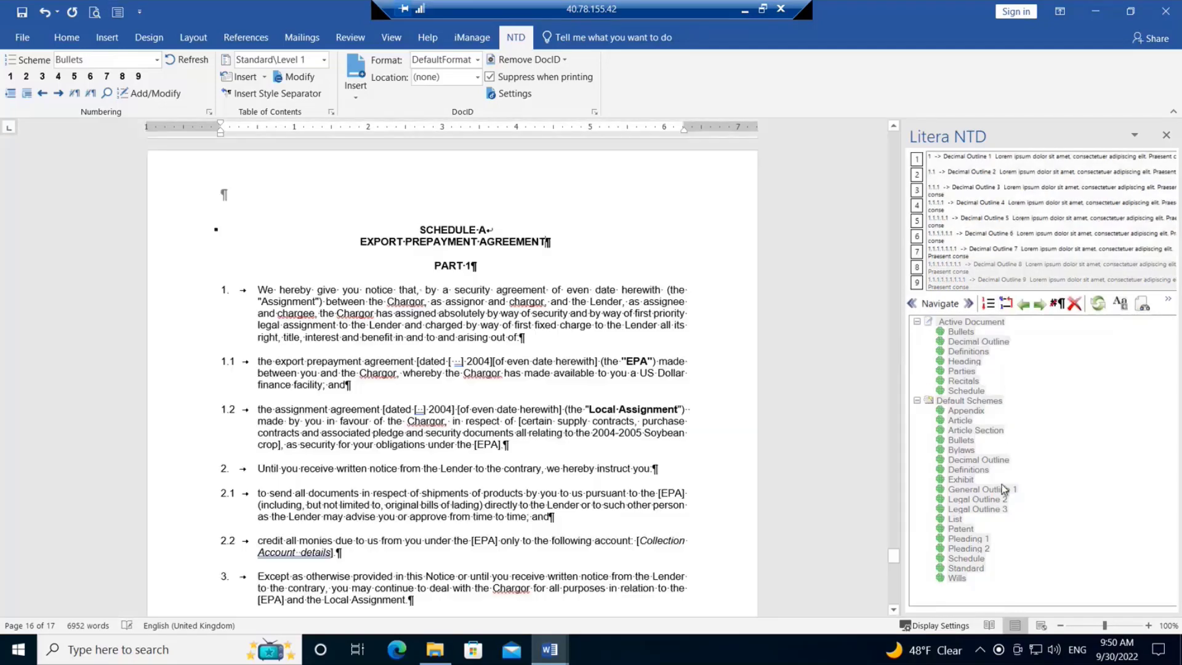
left_click(1003, 342)
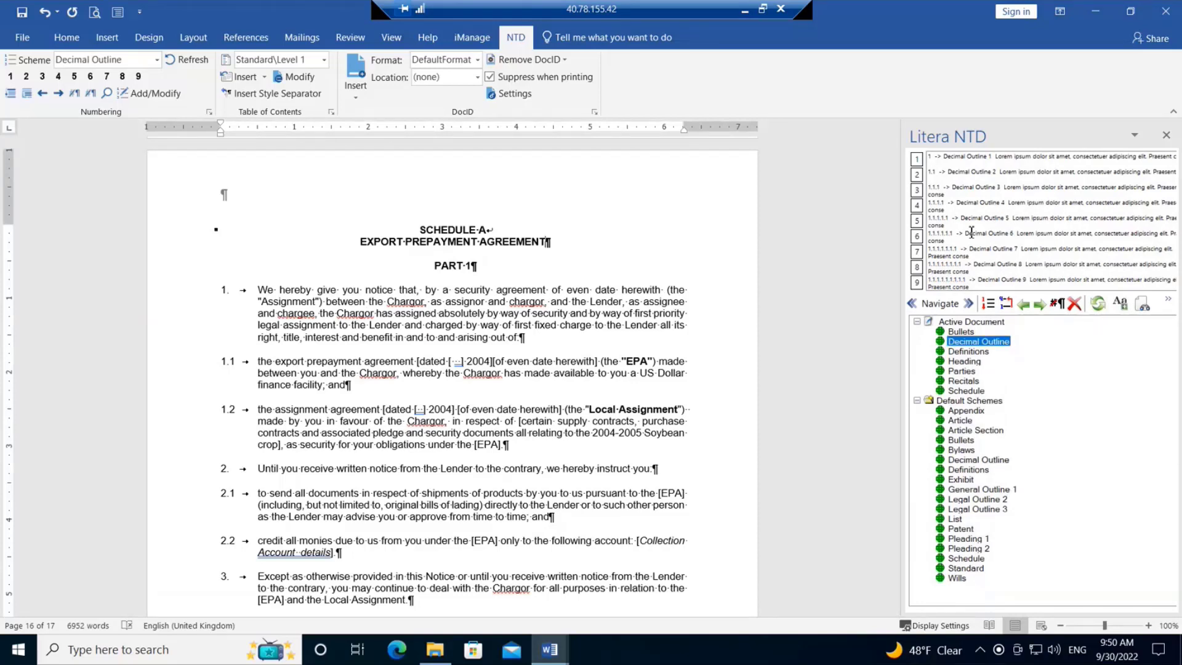
Indent all levels of the document's Decimal Outline scheme at the default tab stop.
right_click(986, 346)
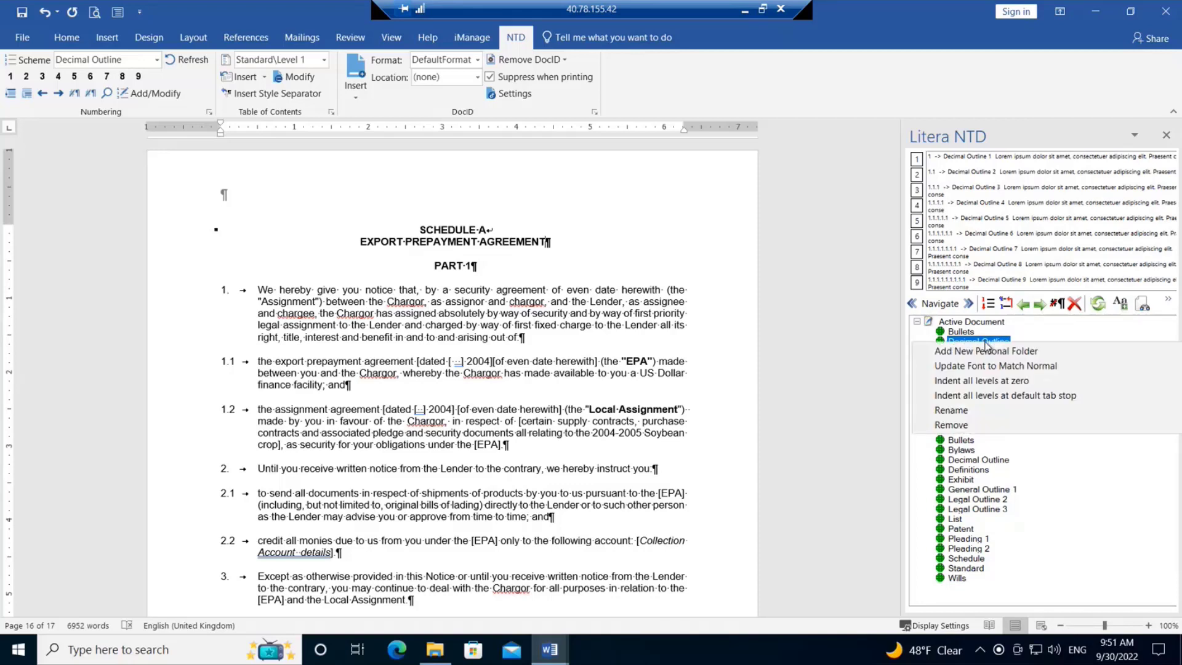
left_click(996, 397)
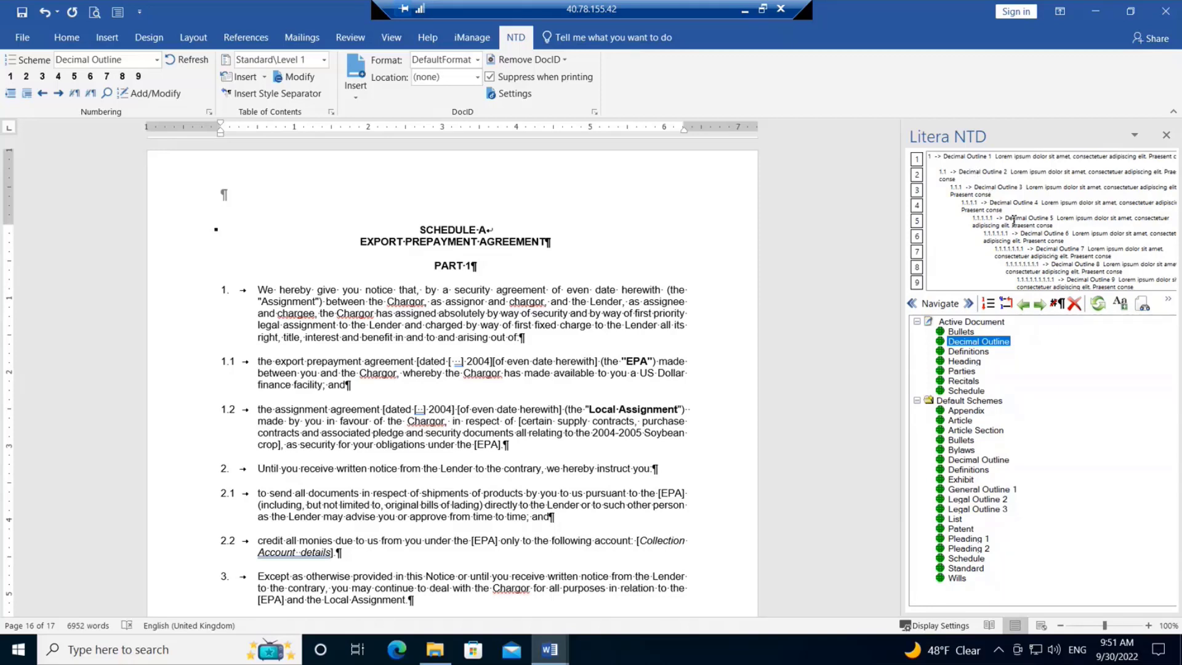
right_click(1009, 348)
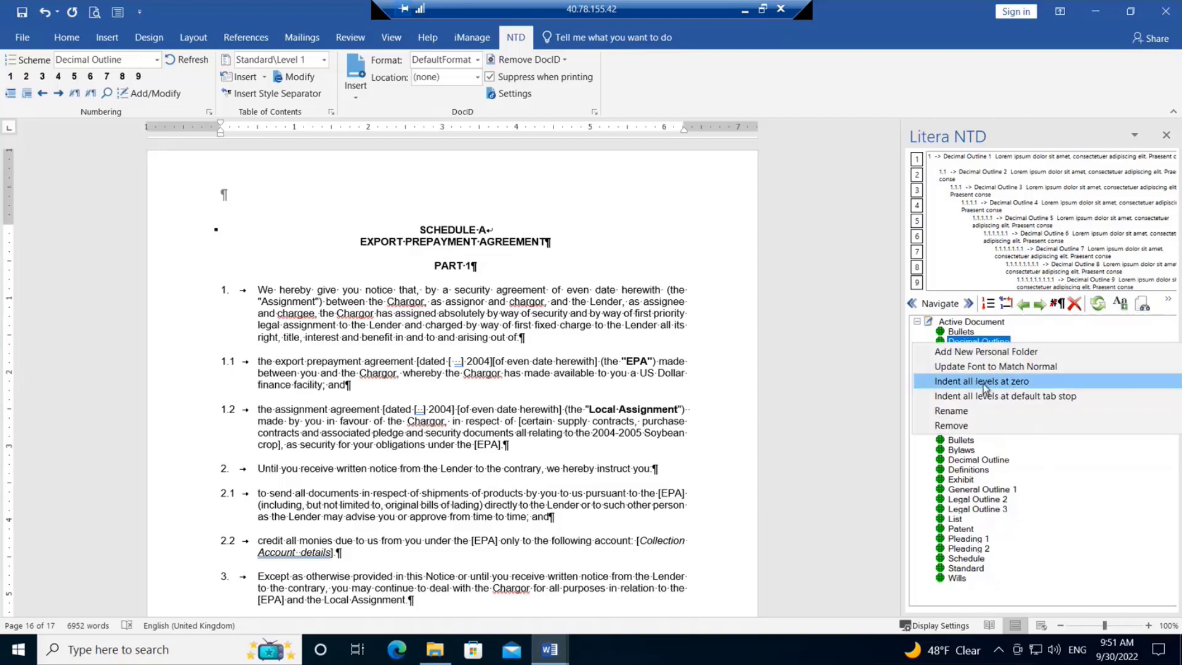
Edit the tab space after the number for Decimal Outline Levels 1 and 2, using 1.00 for Level 2.
left_click(981, 162)
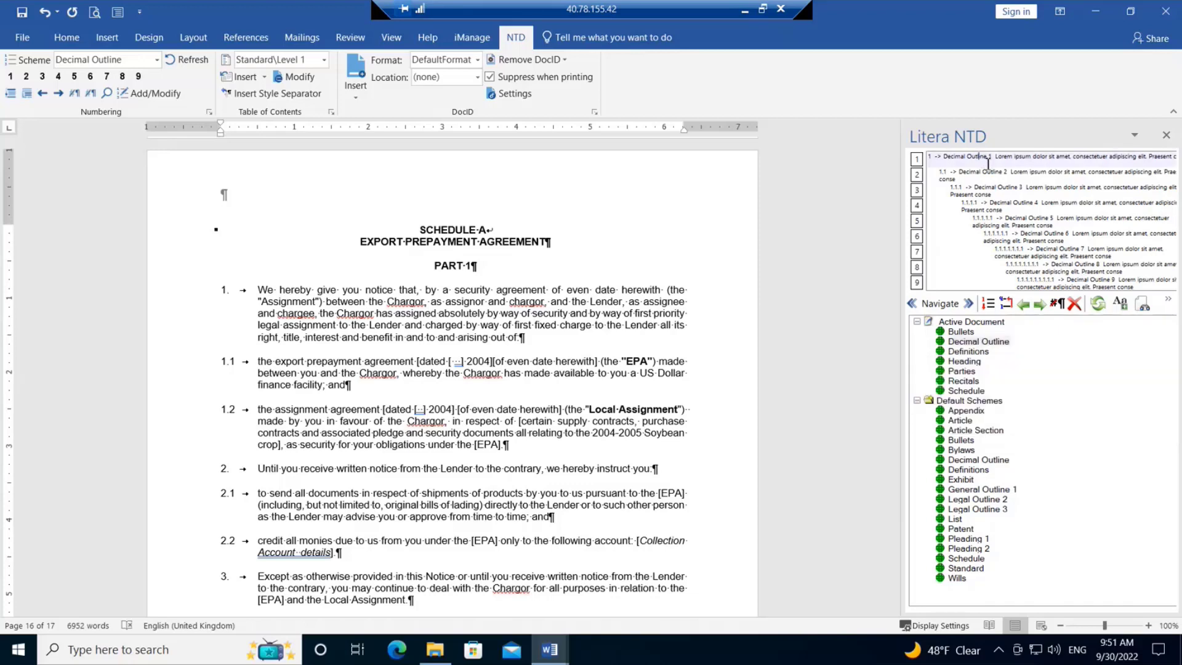
right_click(988, 163)
left_click(1010, 175)
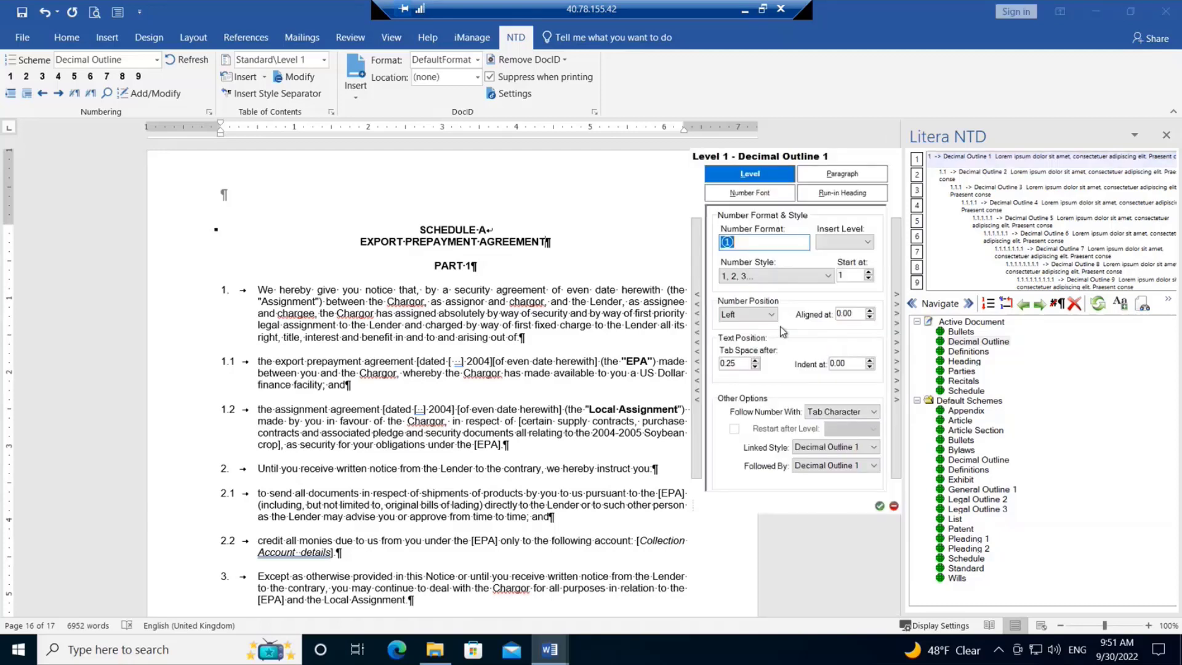
left_click(750, 359)
key("BackSpace")
left_click(895, 361)
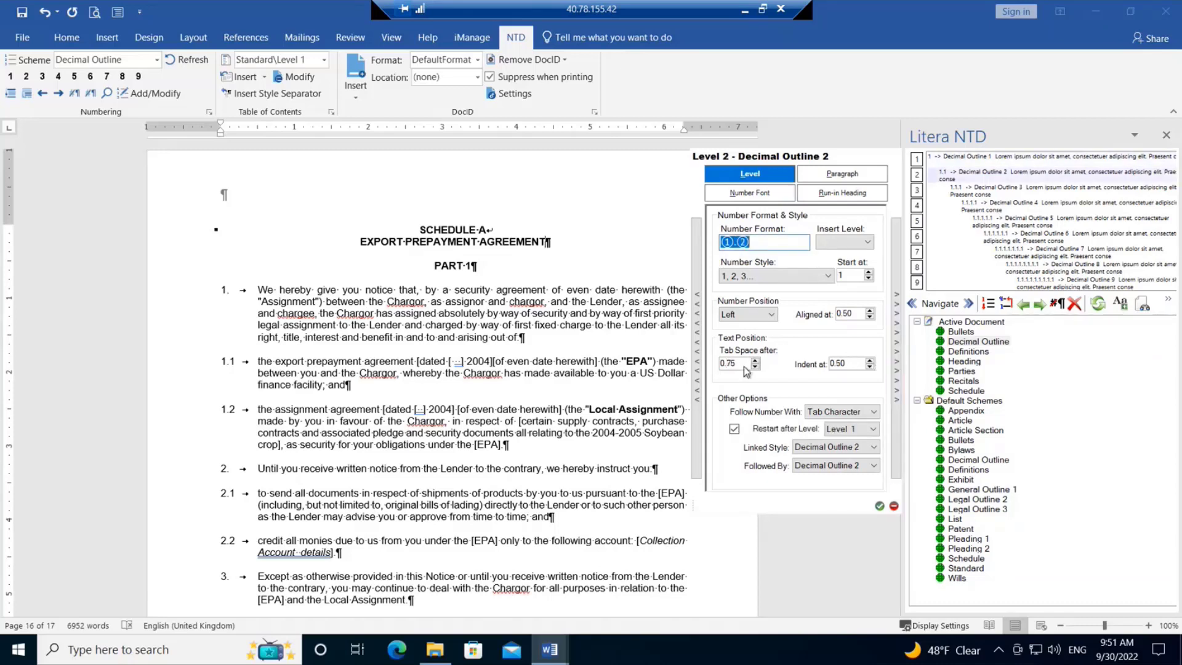
left_click_drag(737, 364, 714, 365)
left_click(897, 365)
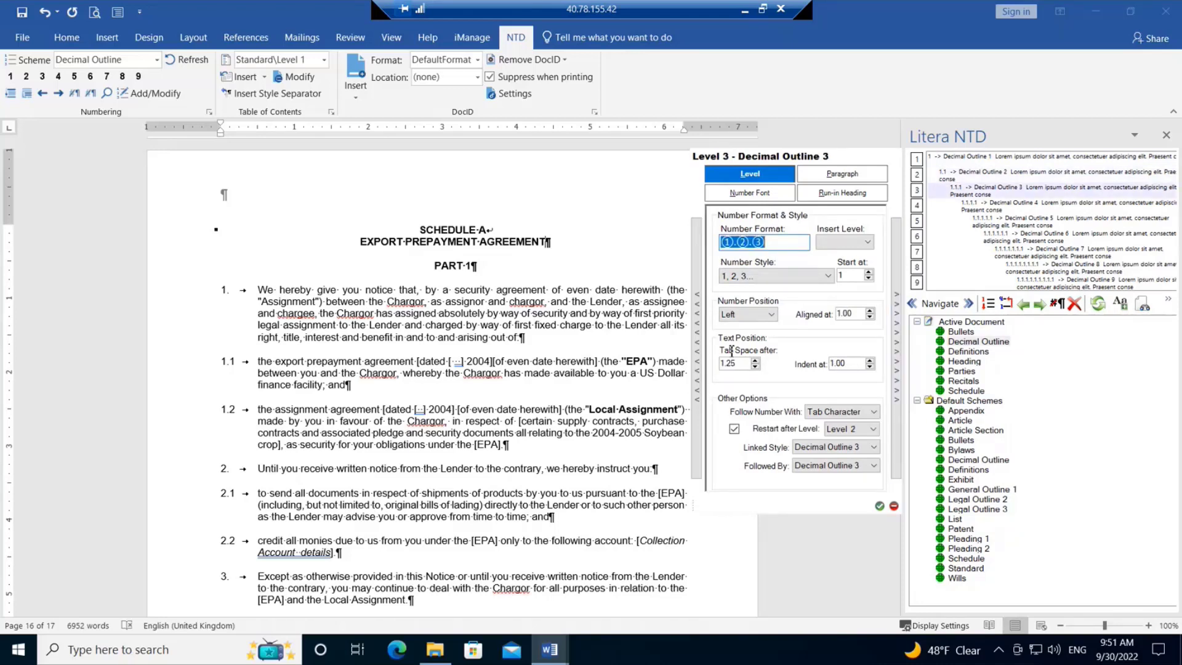
Set the tab space after the number to 1.50 for Decimal Outline Level 3 and apply the level changes to the scheme.
left_click_drag(722, 363, 709, 367)
type("1.50")
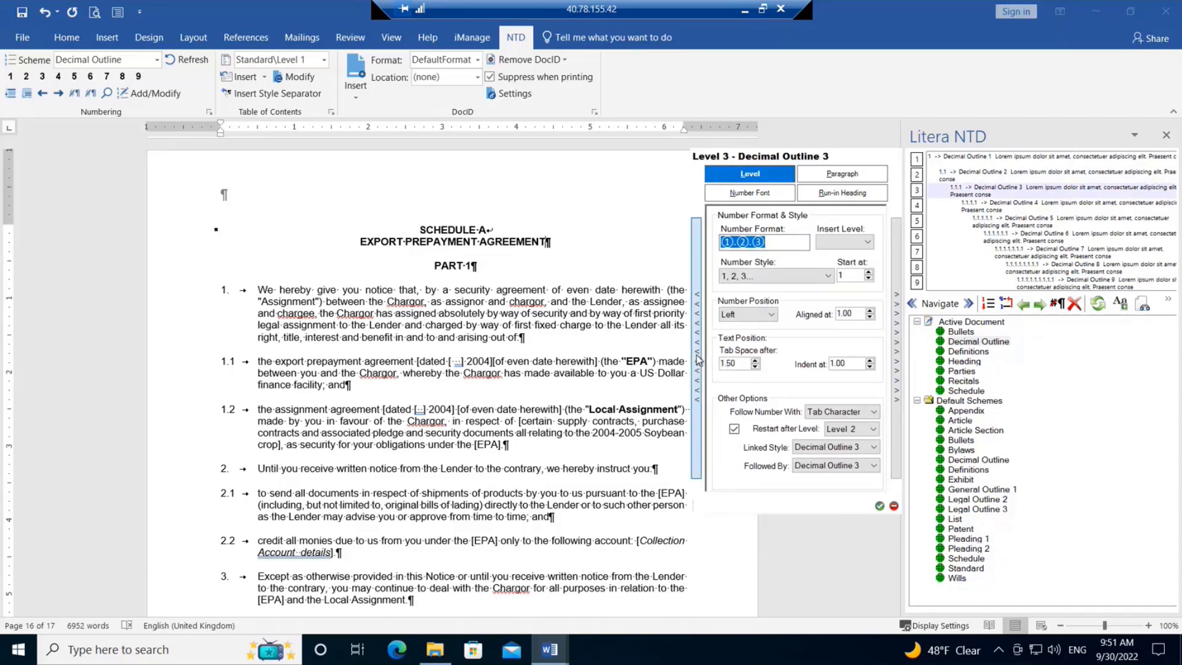
left_click(698, 360)
left_click(698, 361)
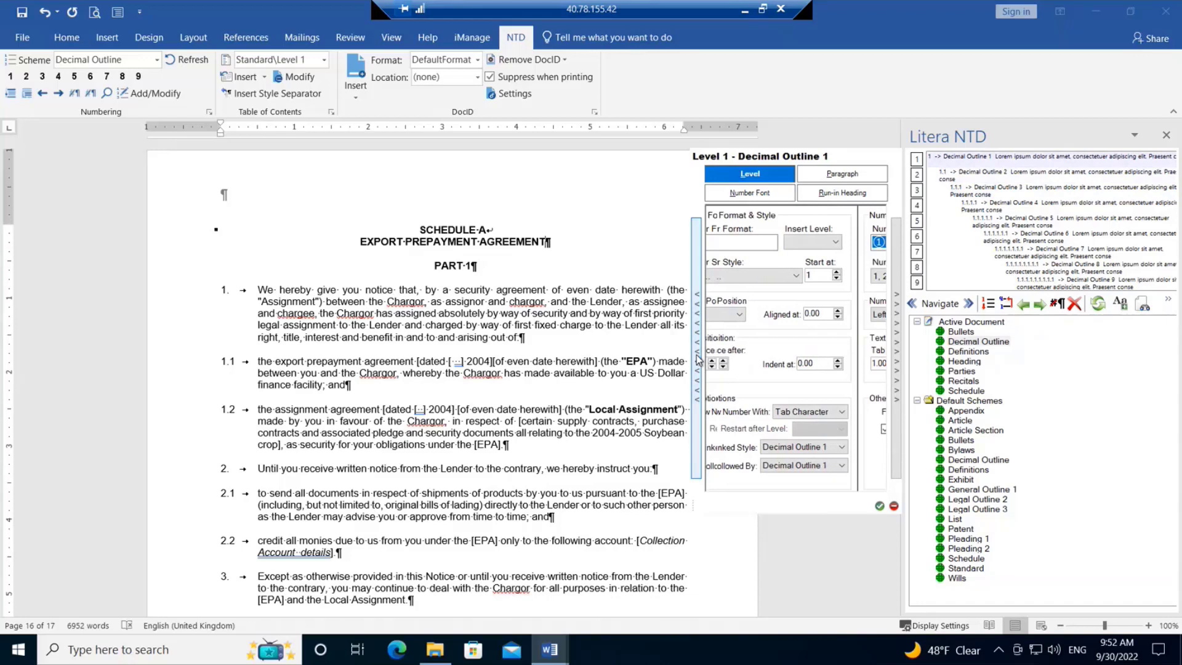
left_click(880, 506)
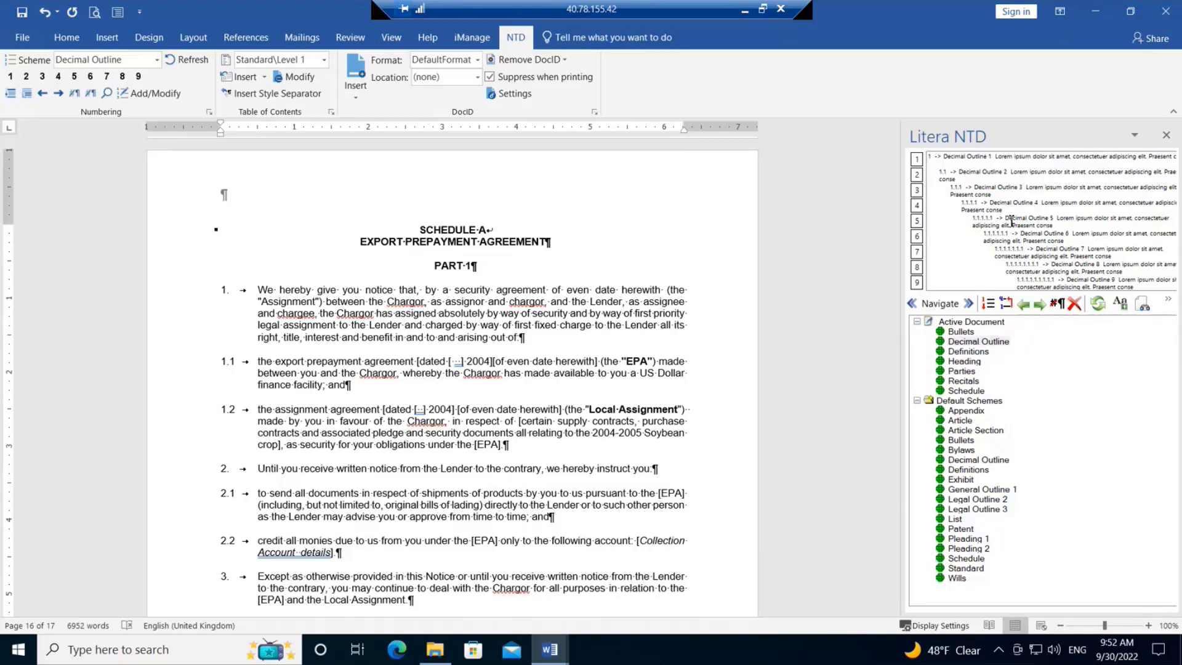
left_click(988, 343)
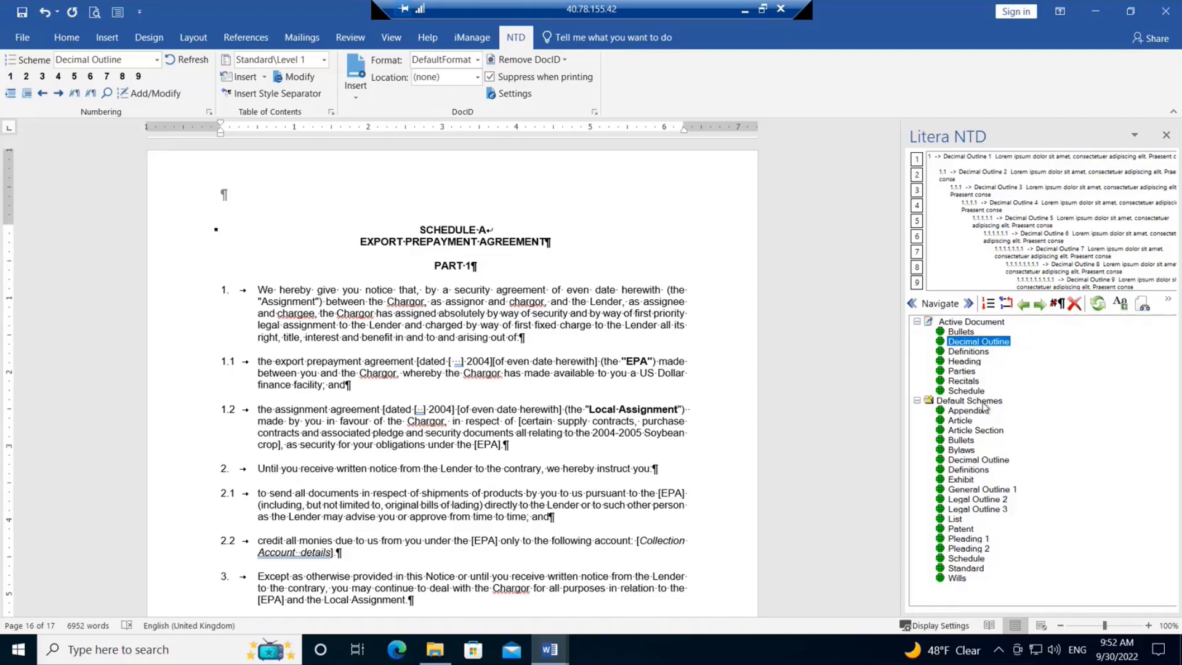
Collapse the default schemes list and add a new personal folder named My Schemes.
left_click(917, 401)
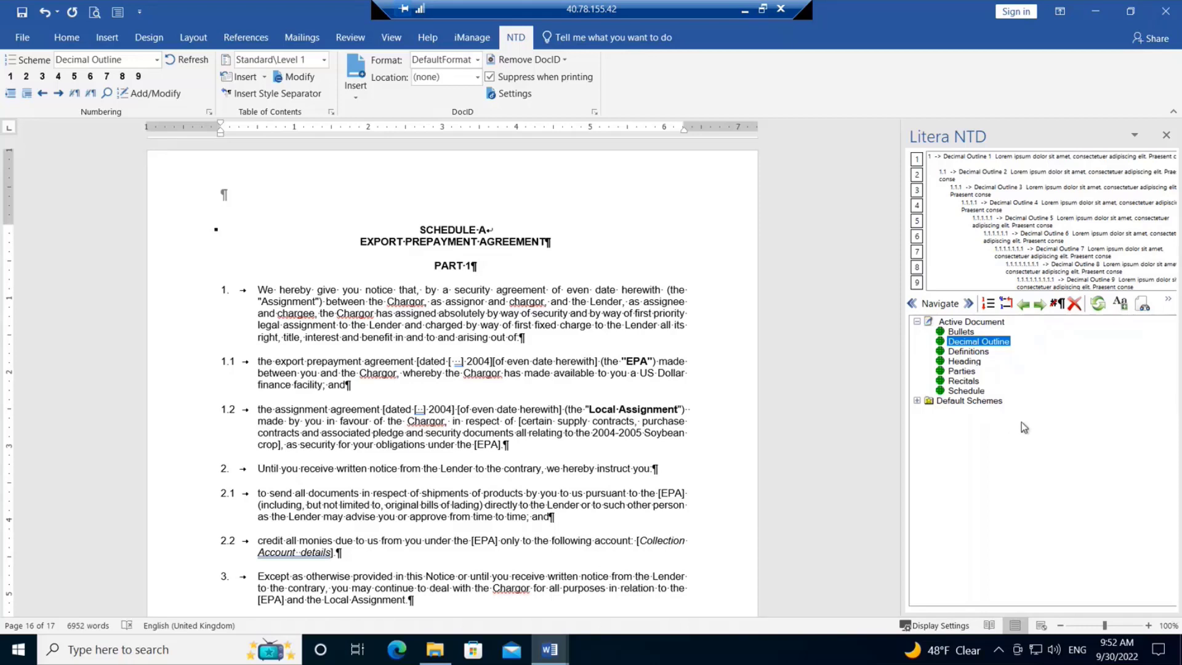
right_click(1059, 454)
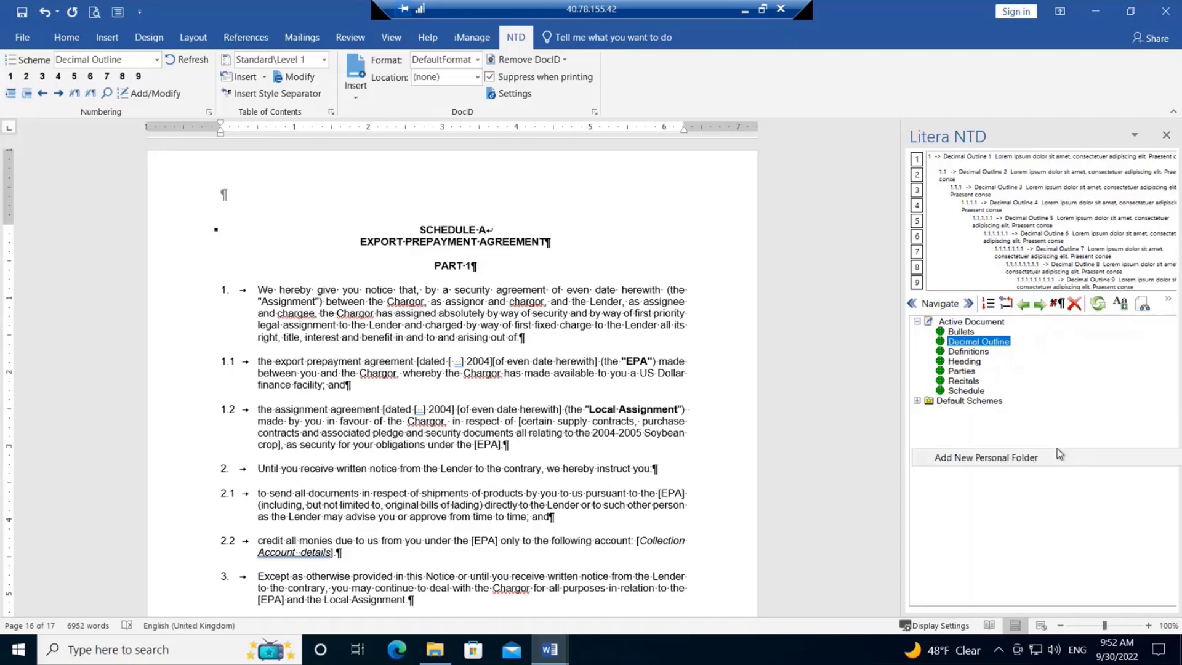
left_click(1015, 458)
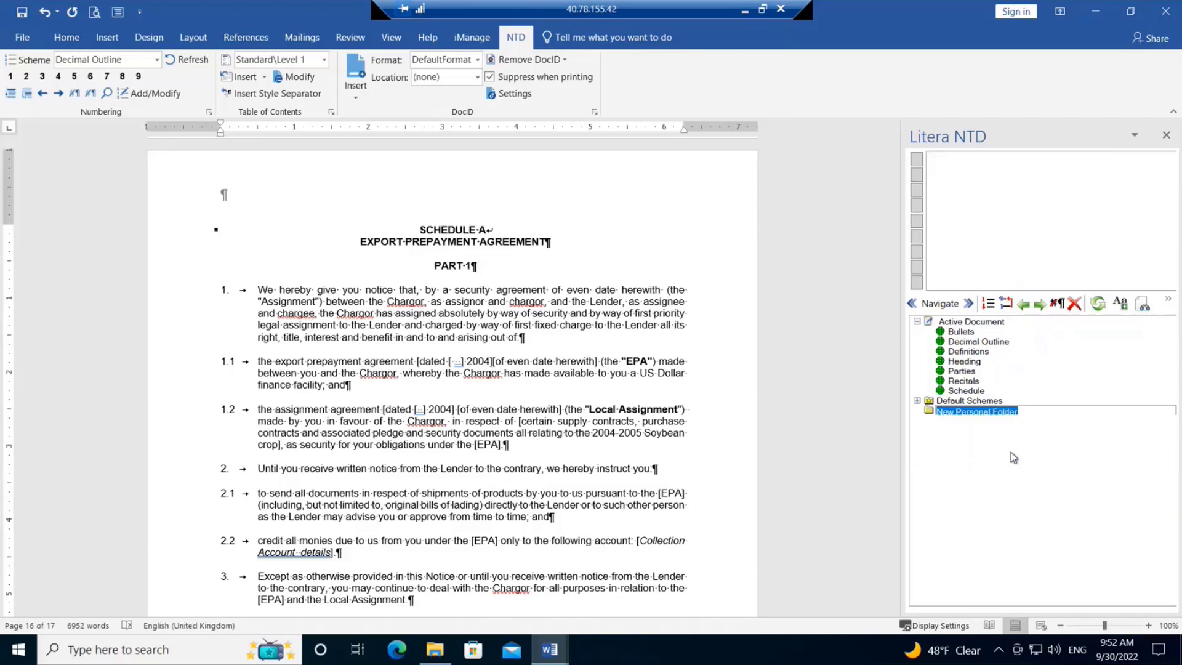
type("My Schemes")
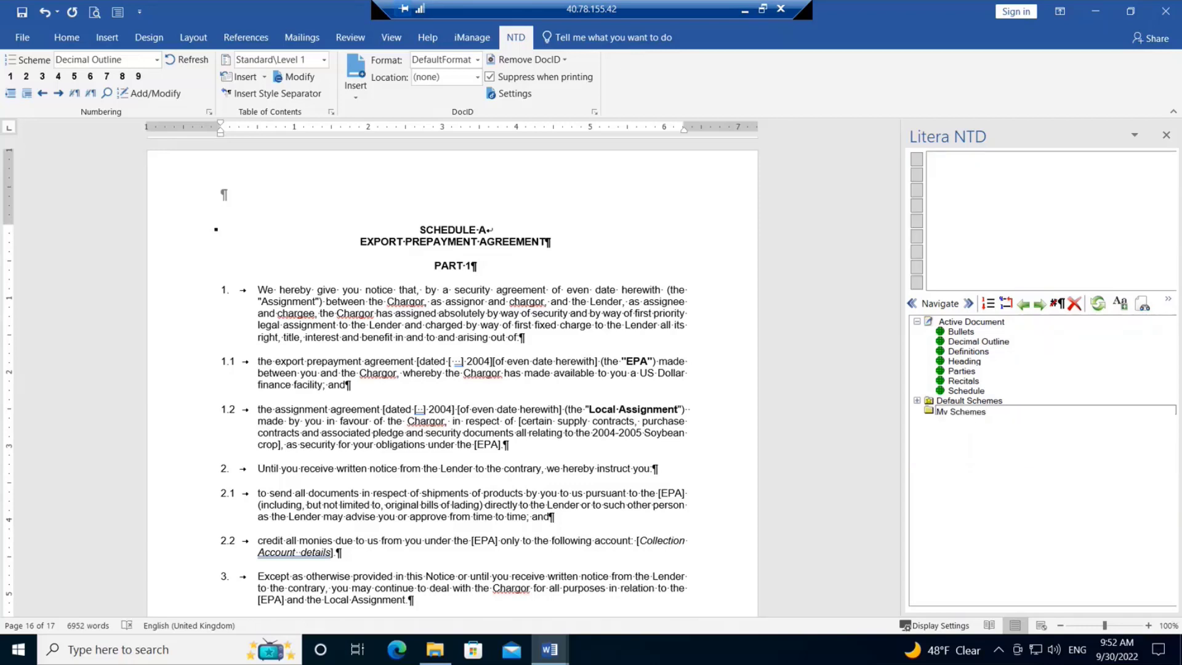
key("Return")
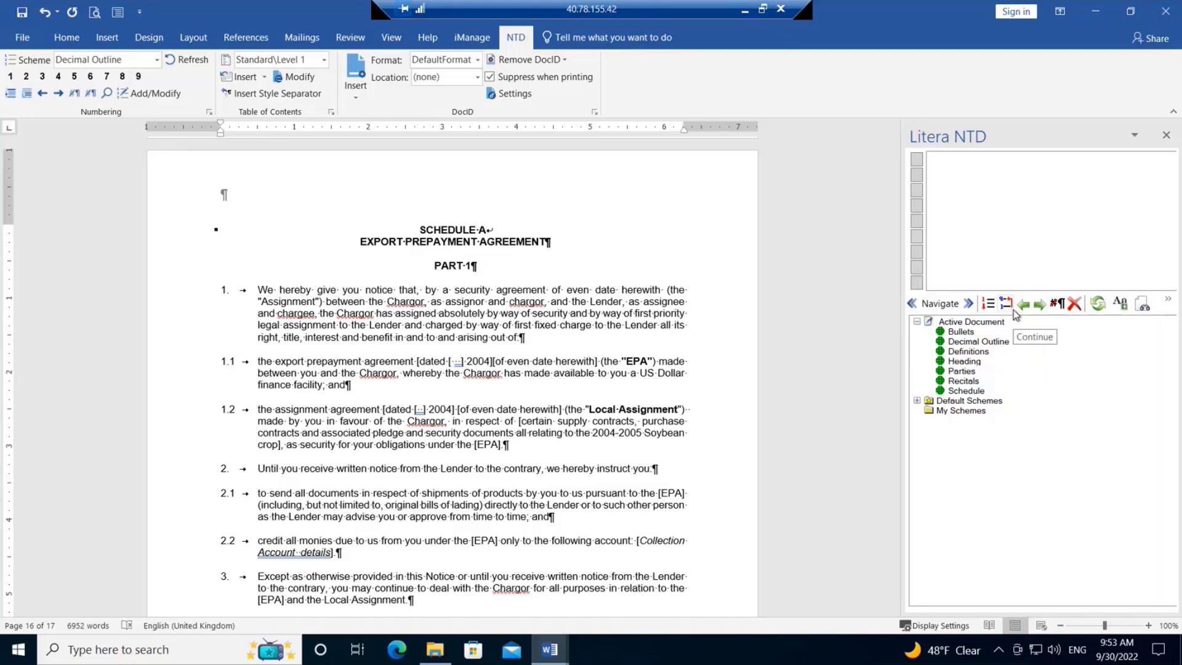
Save the document's Schedule and Decimal Outline schemes into the My Schemes personal folder.
left_click(981, 391)
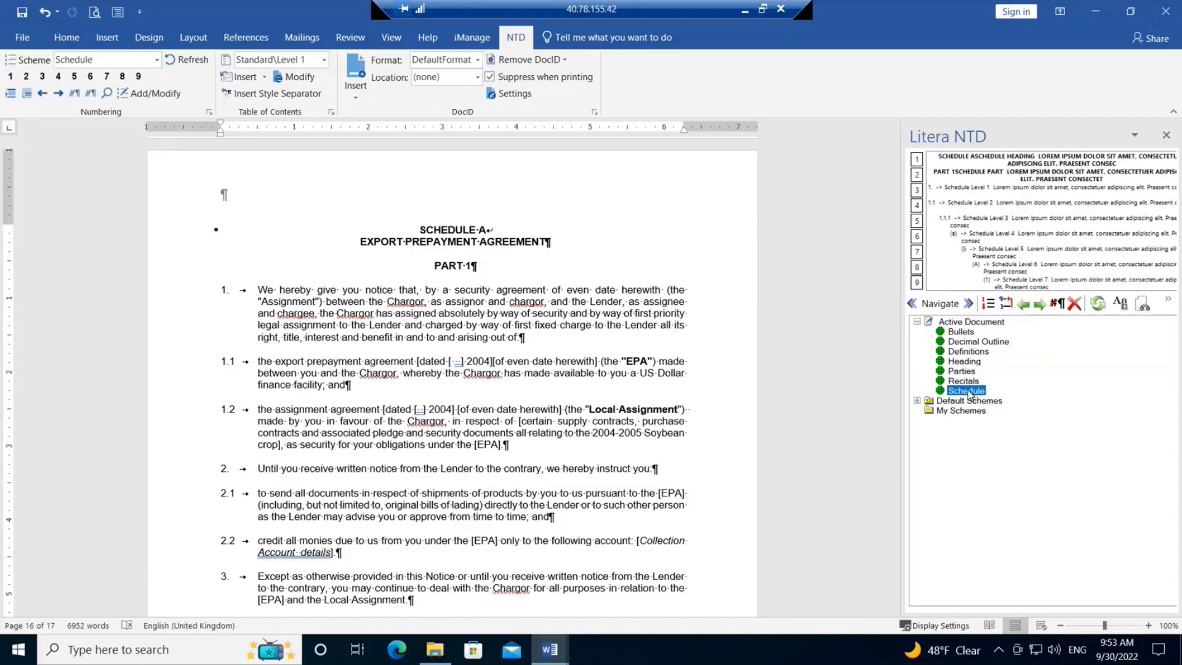
left_click_drag(969, 395, 969, 417)
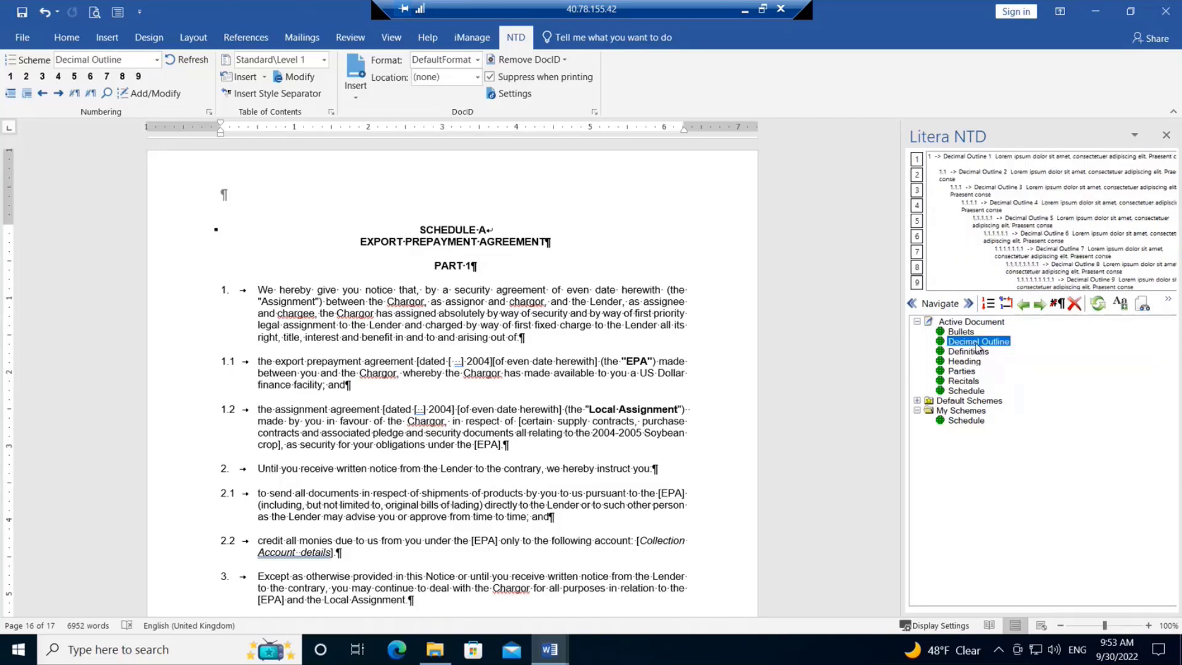
right_click(977, 347)
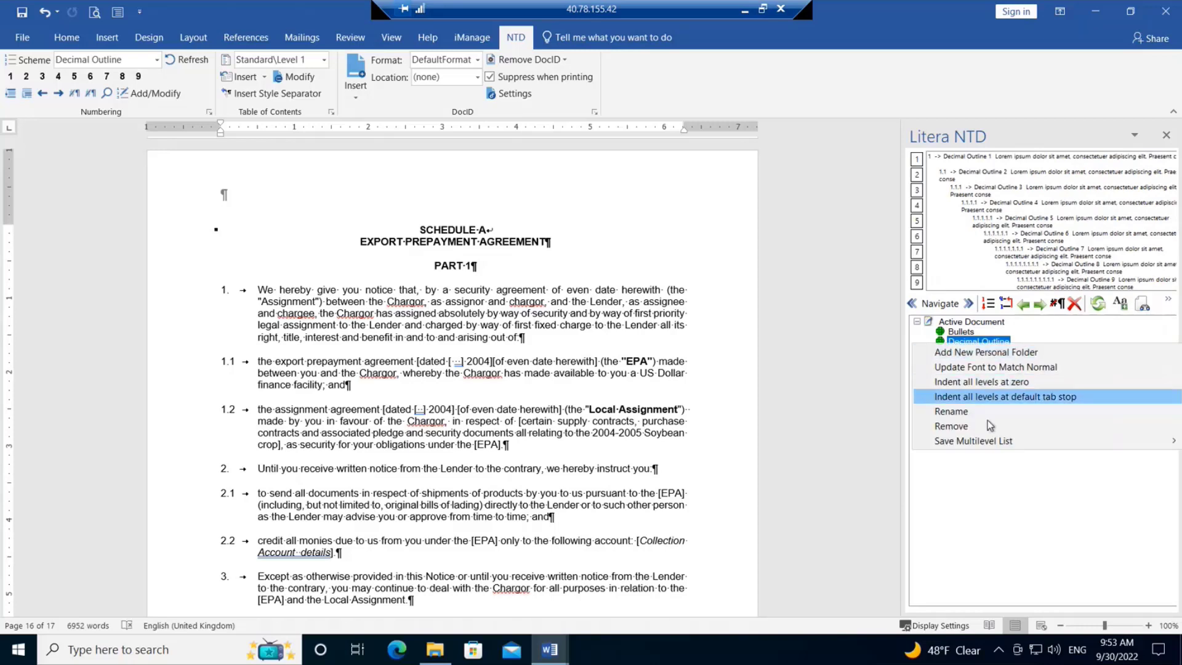
mouse_move(992, 442)
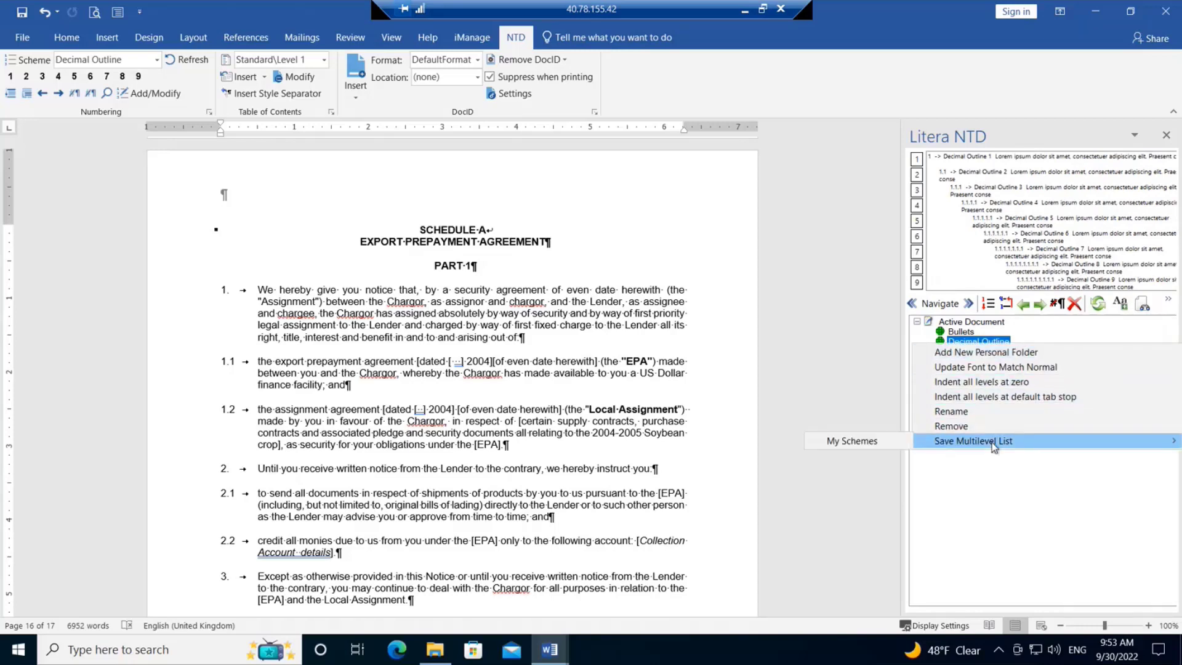
left_click(870, 443)
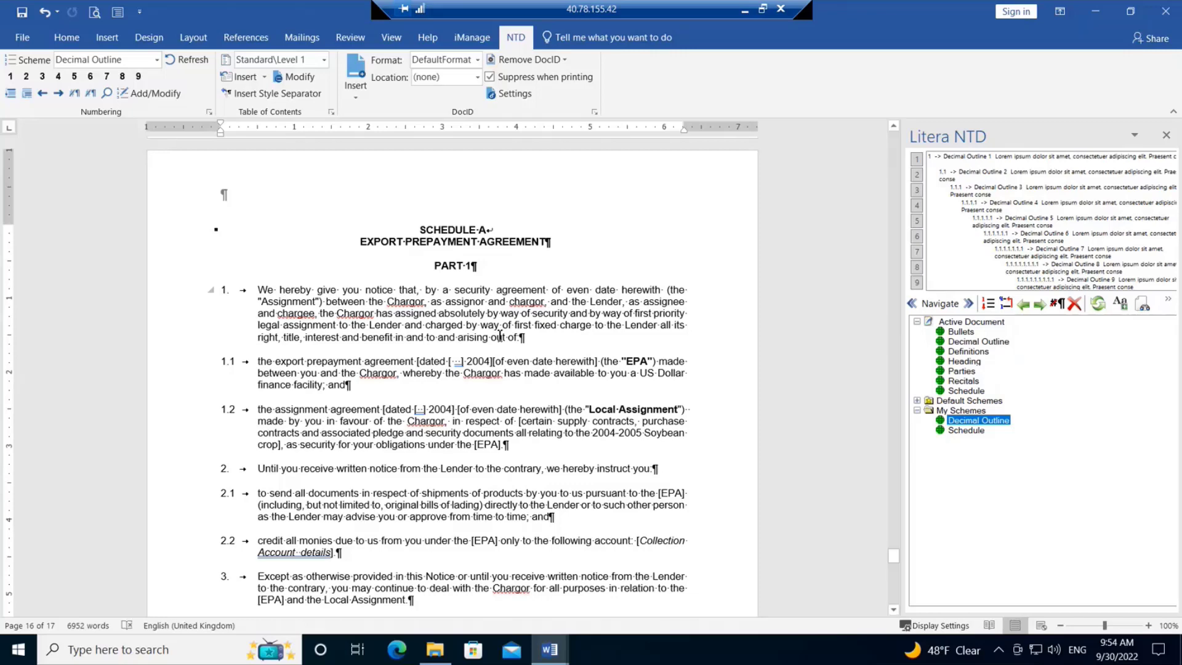
Switch to 3. TOC Document.docx and review its NTD numbering schemes and the available Table of Contents formats.
left_click(551, 651)
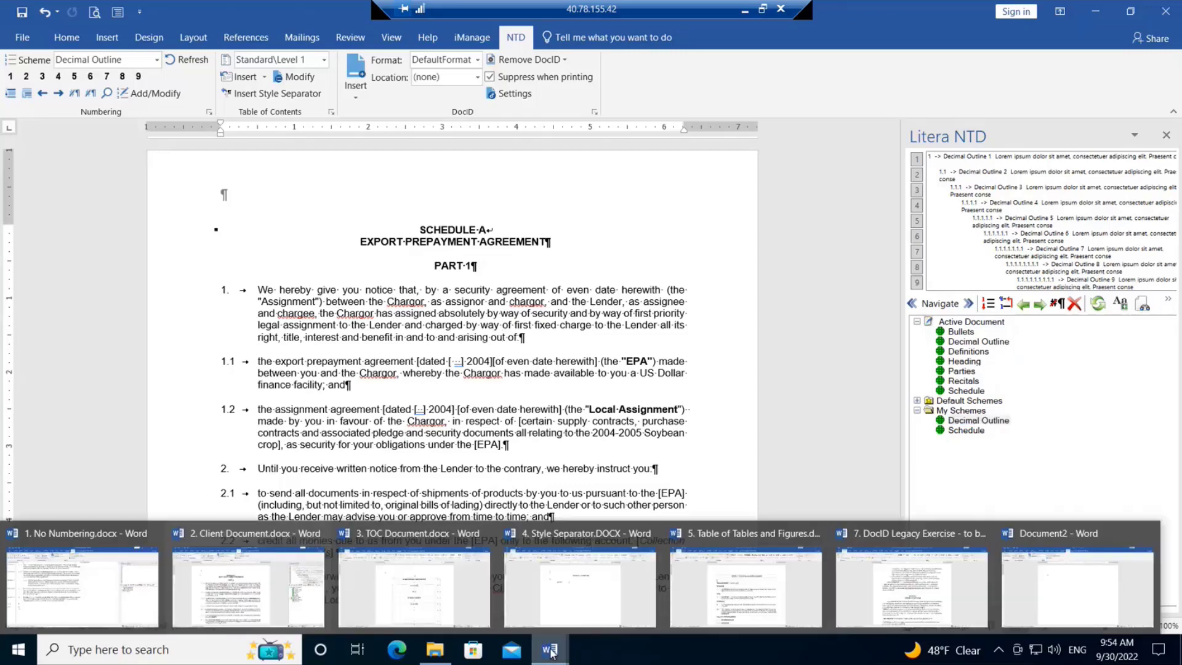
left_click(462, 588)
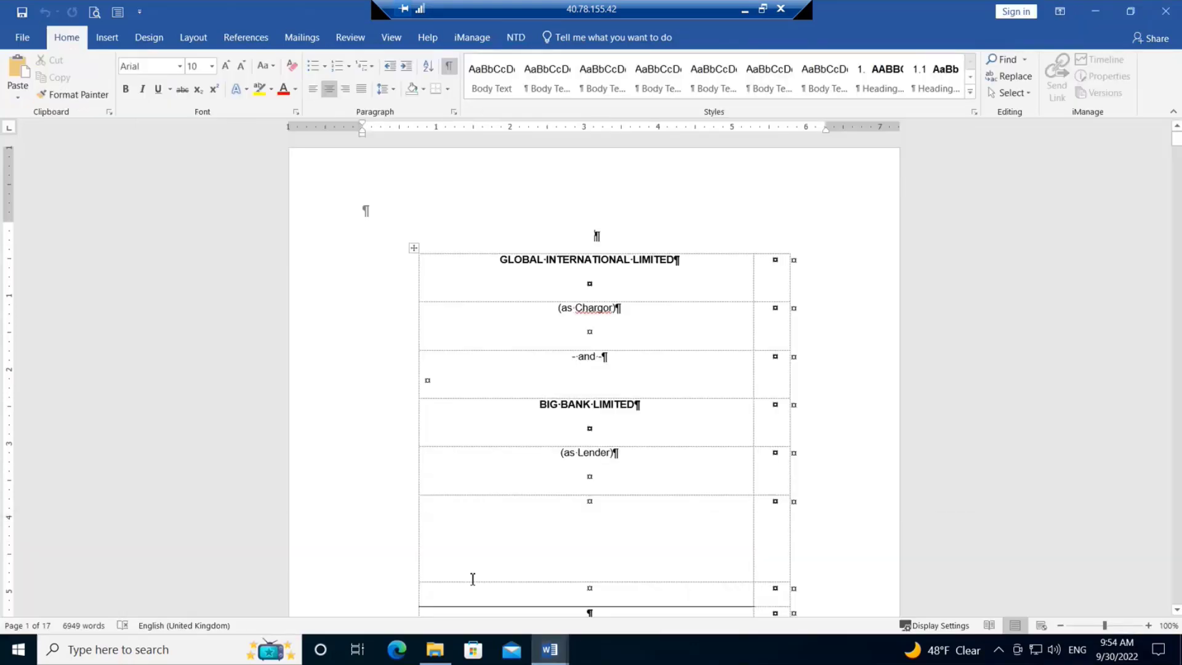
left_click(522, 43)
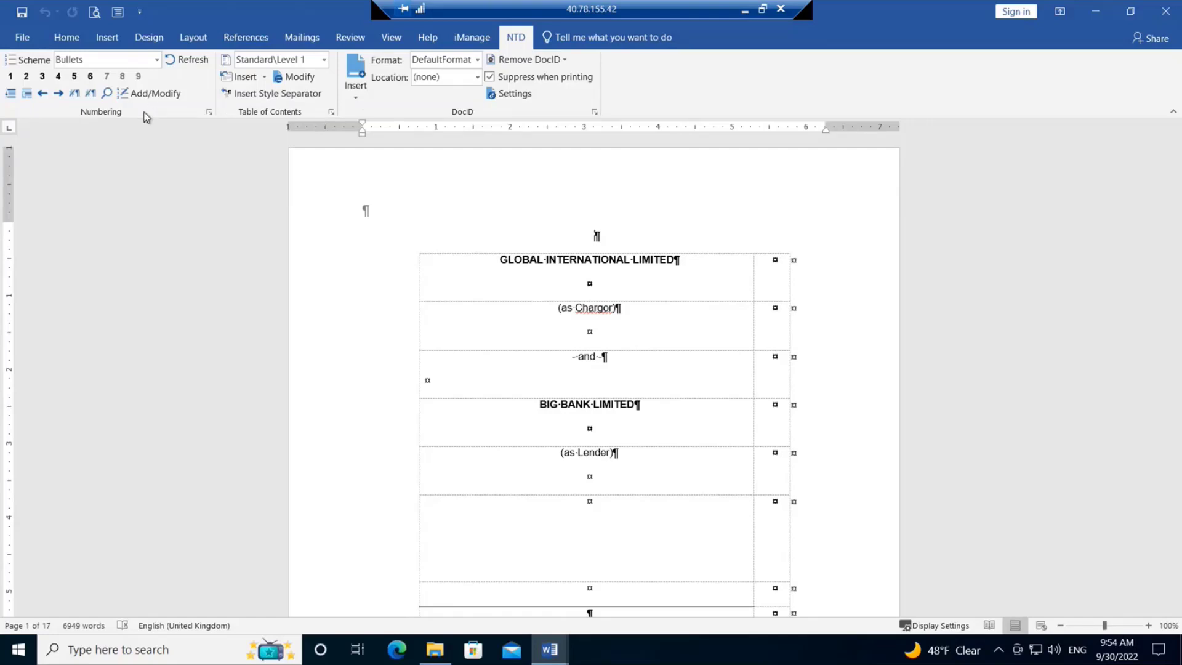
left_click(157, 62)
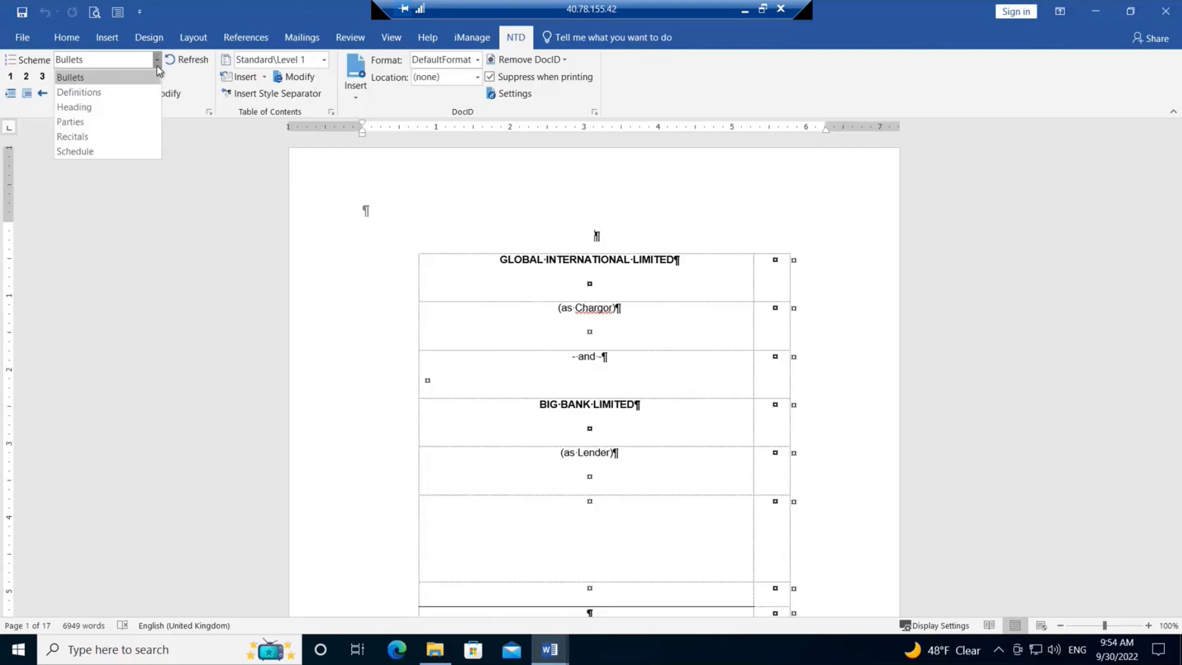
left_click(158, 68)
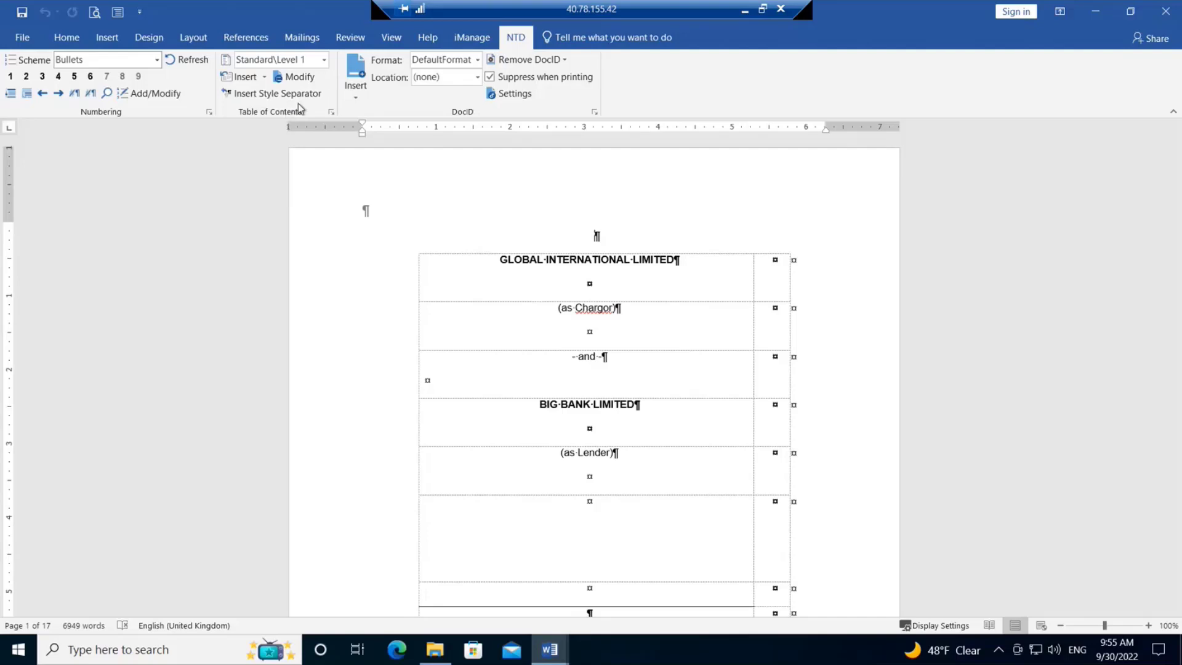
left_click(324, 61)
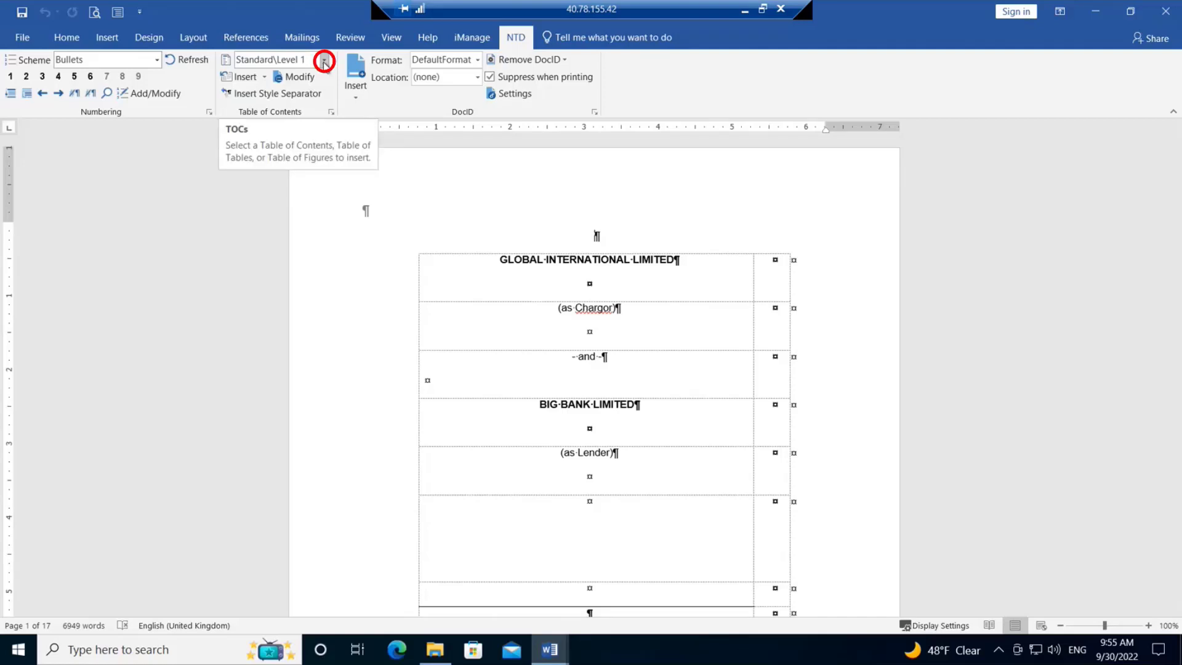
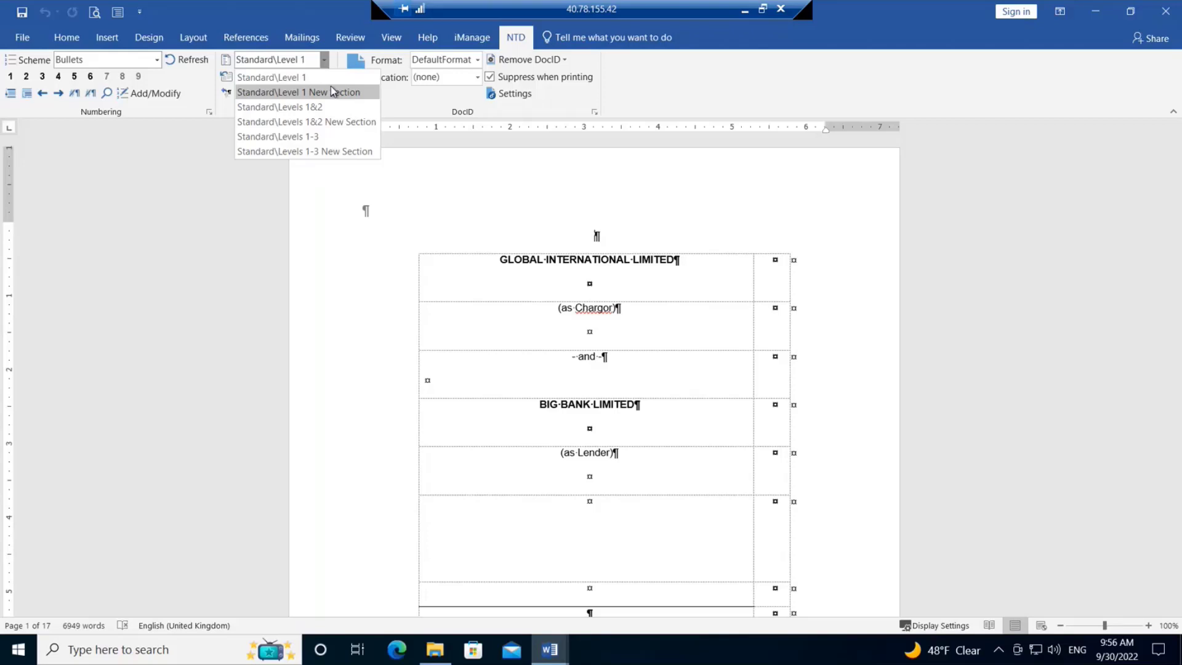
left_click(557, 311)
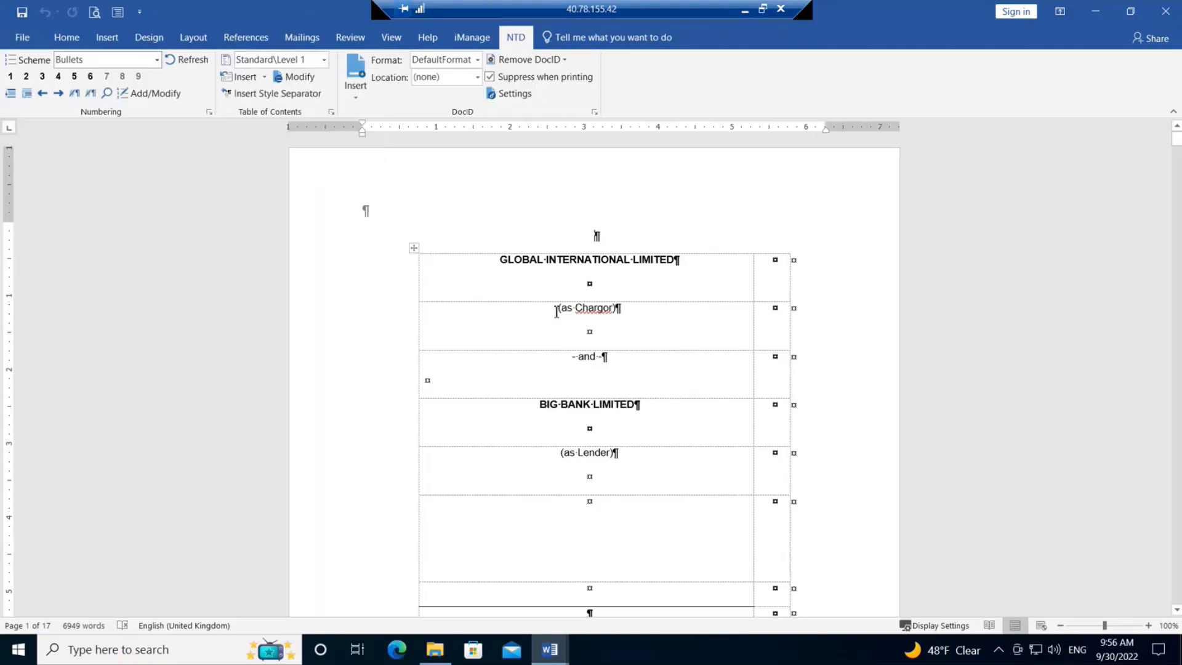
Insert a table of contents in the Standard\Levels 1&2 format at the empty paragraph below the Clause and Page line.
scroll(556, 311, "down", 2)
scroll(556, 310, "down", 3)
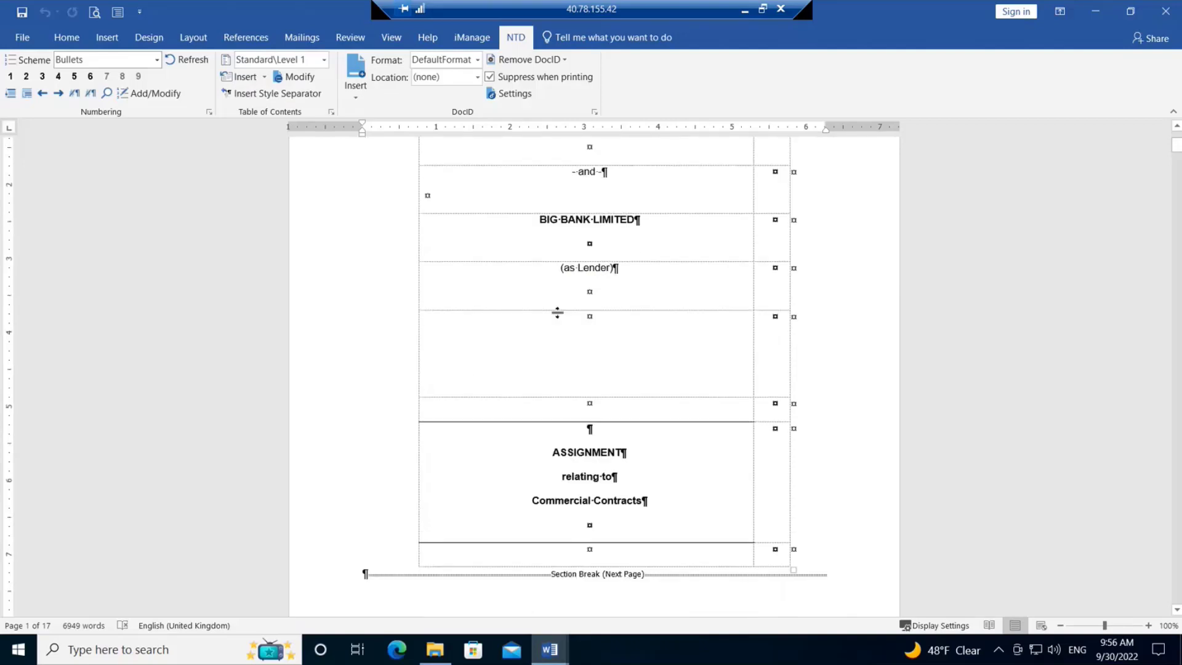
scroll(557, 313, "down", 15)
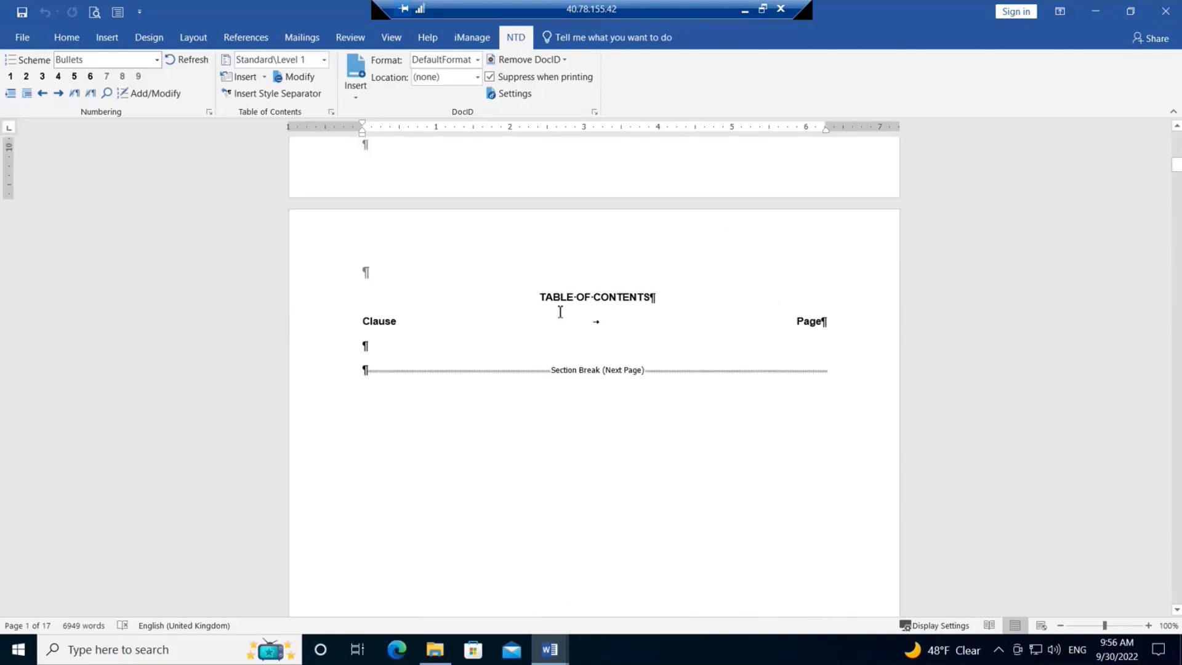
left_click(382, 347)
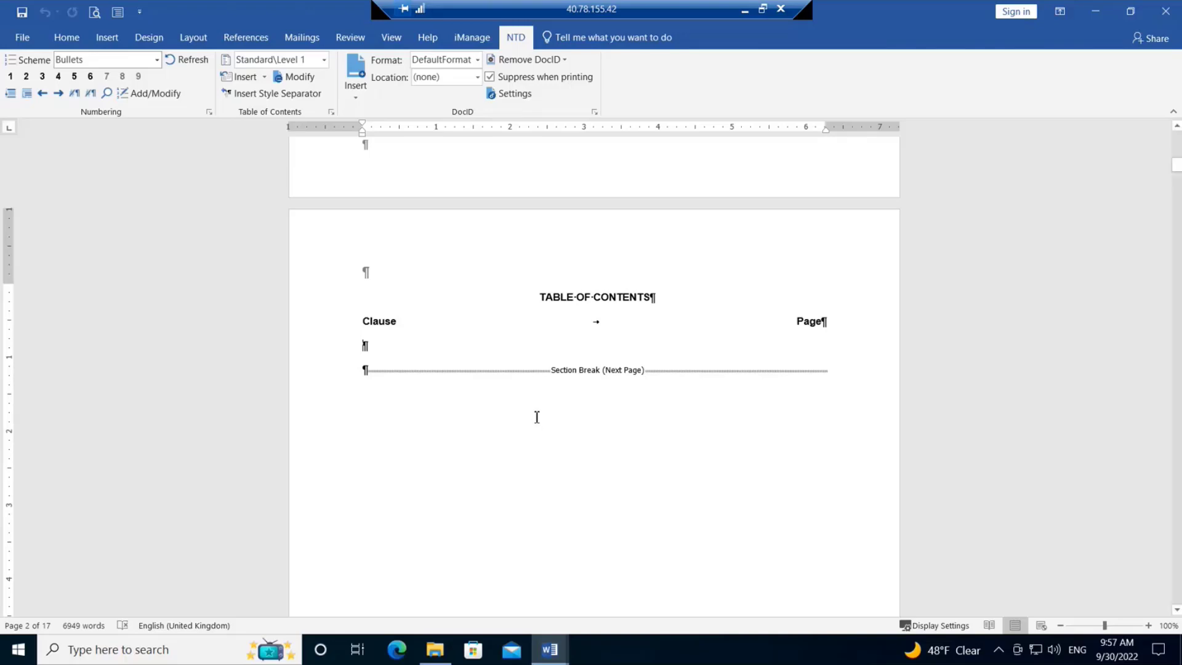
scroll(537, 417, "down", 15)
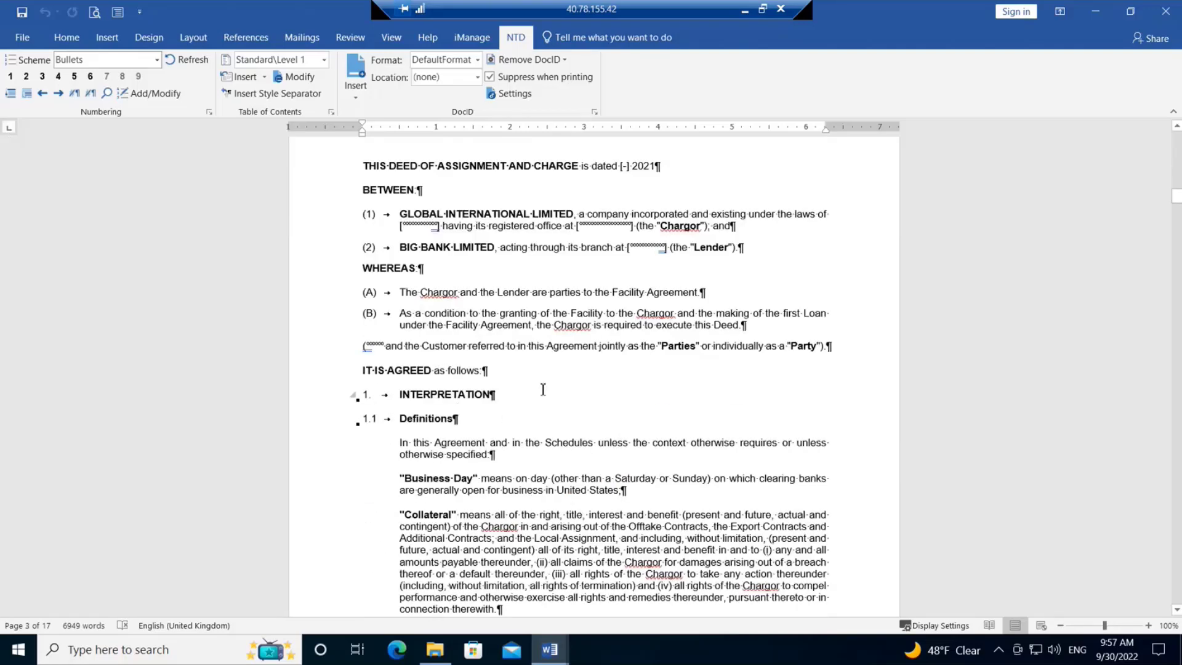
scroll(543, 389, "up", 15)
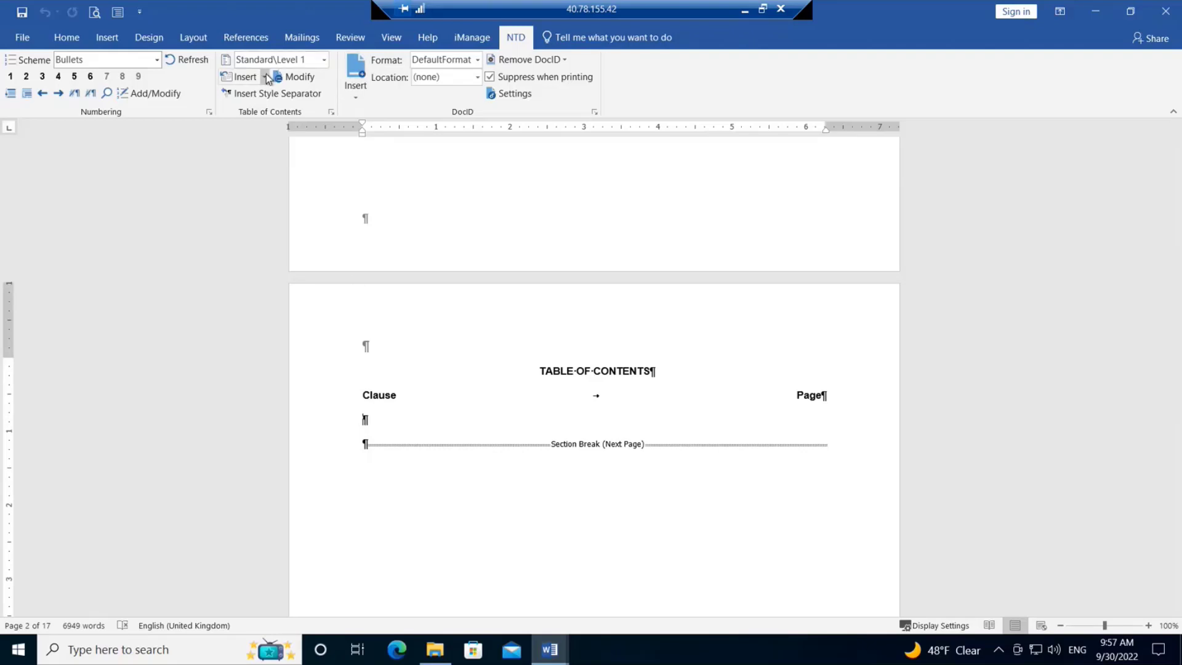
left_click(324, 61)
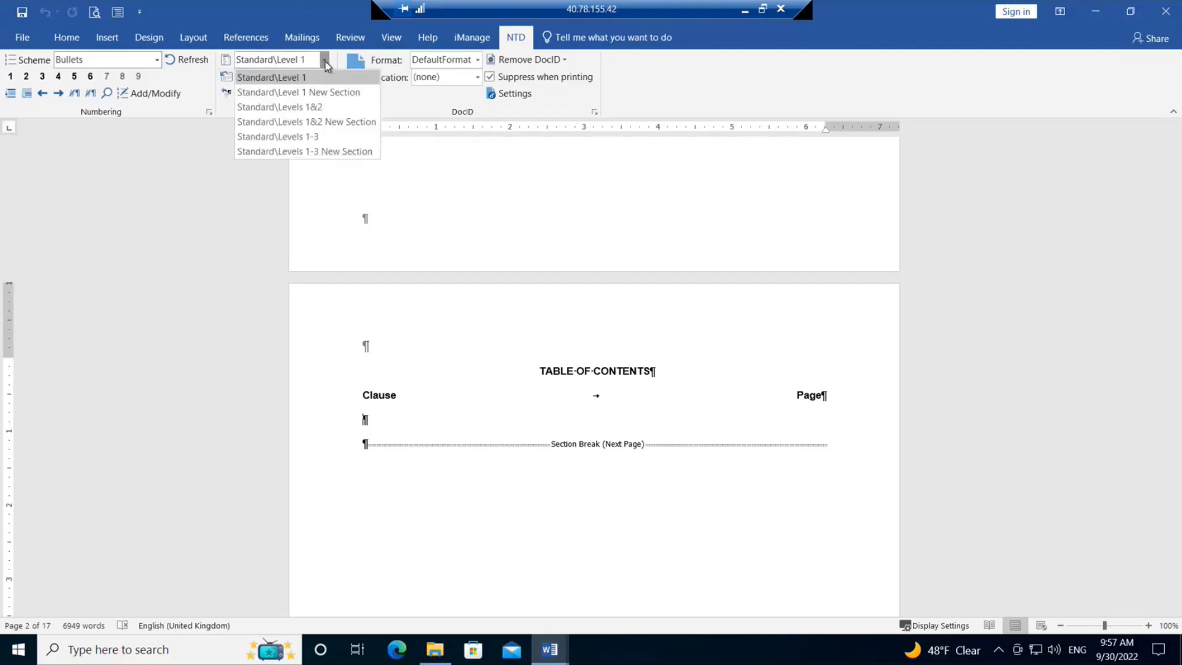
left_click(292, 107)
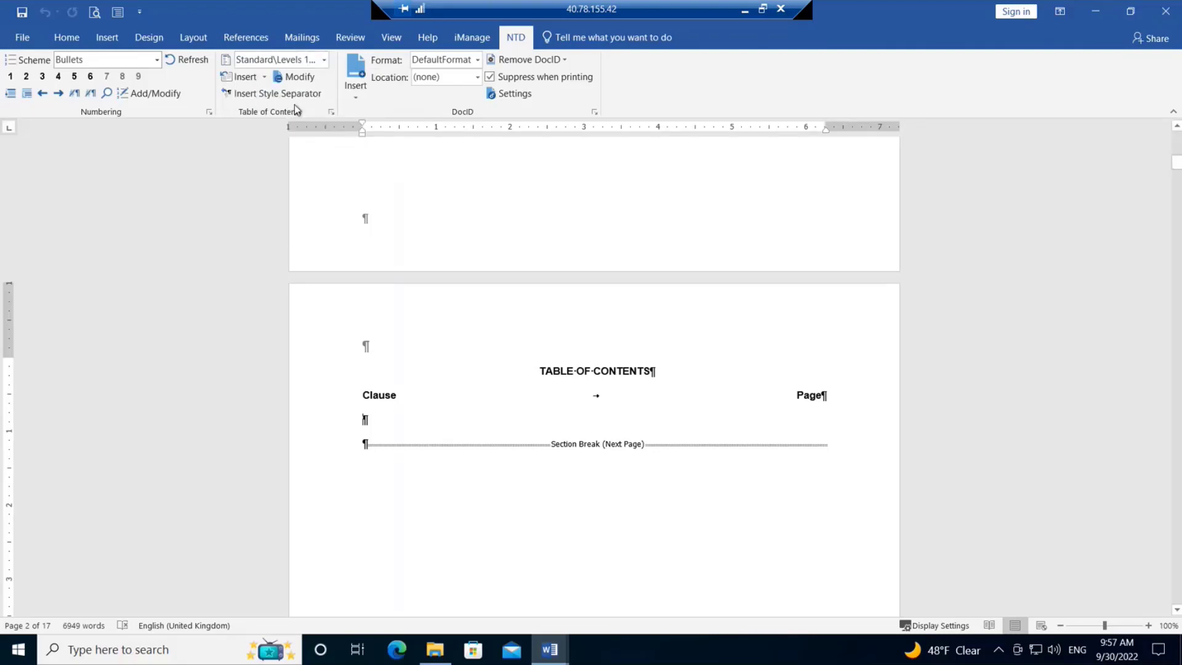
left_click(265, 77)
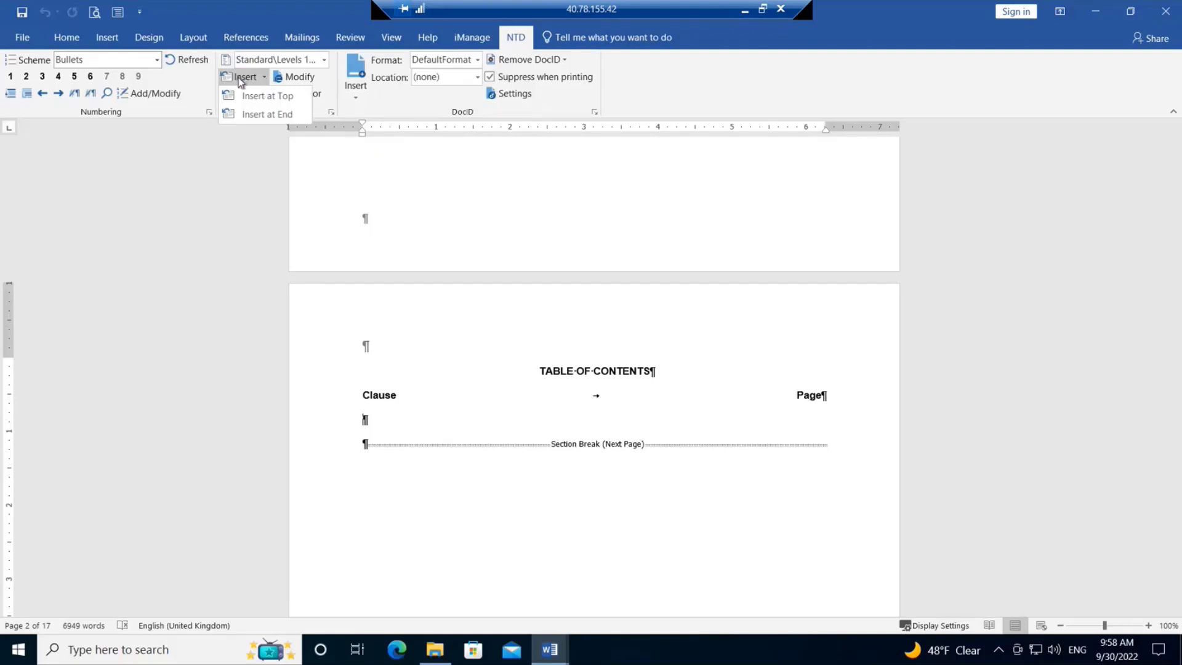
left_click(241, 82)
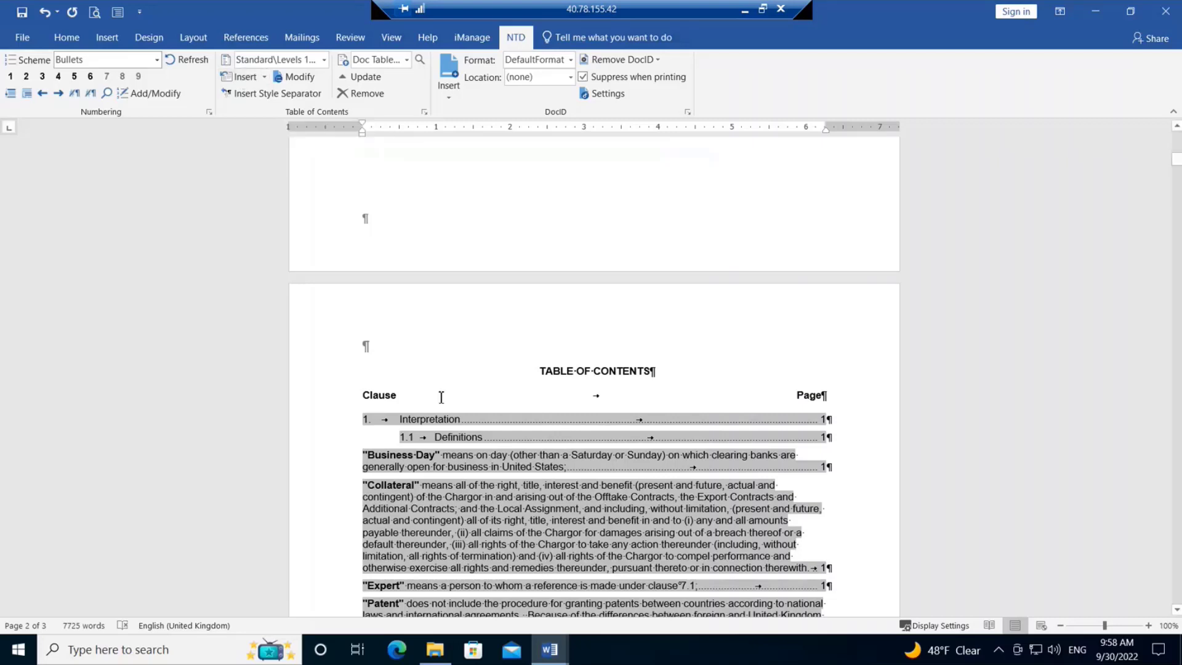
Review the entries of the inserted table of contents and the list of tables of contents in the document.
scroll(500, 422, "down", 8)
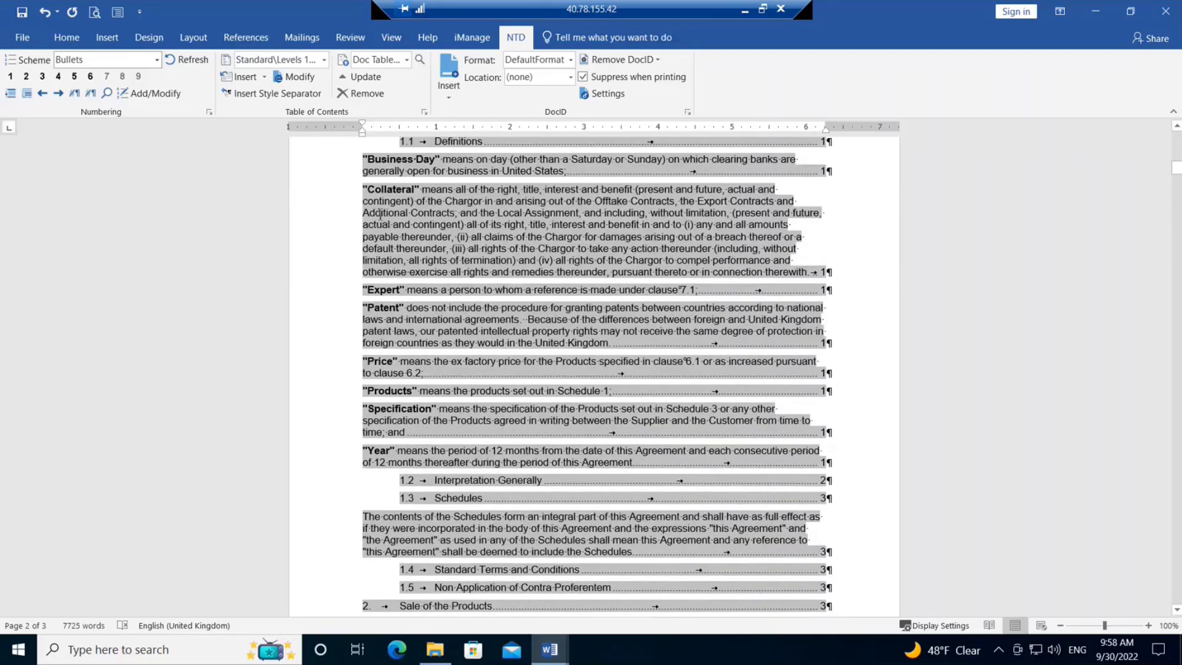
scroll(454, 371, "down", 2)
scroll(466, 394, "down", 2)
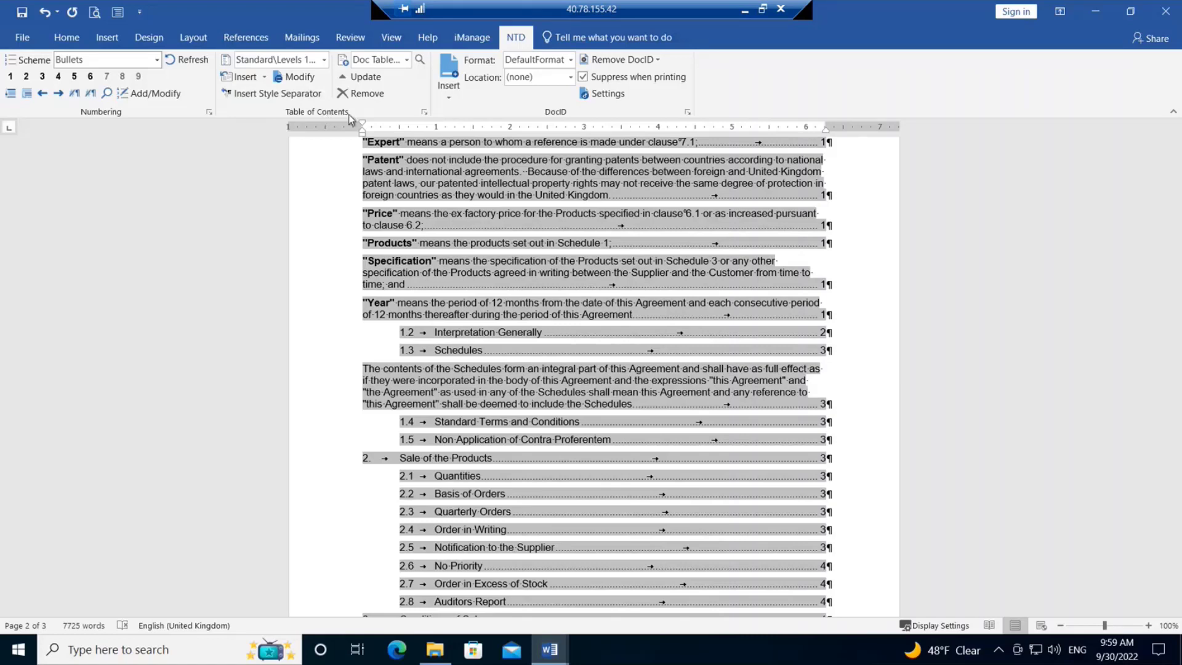
left_click(407, 62)
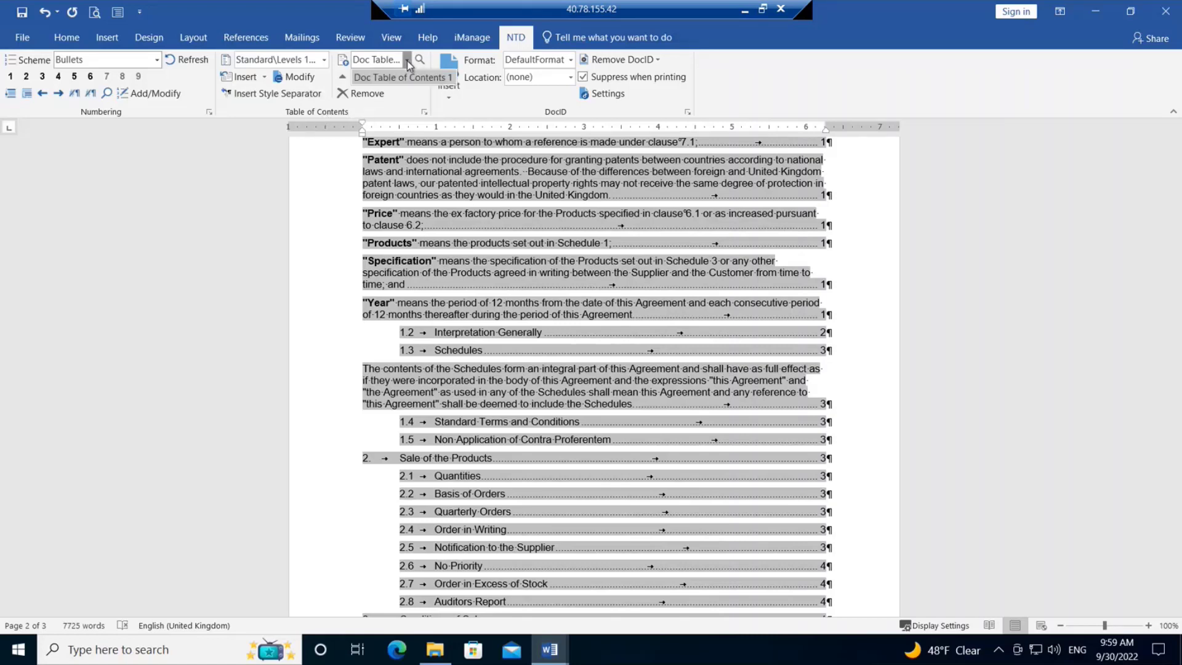
left_click(408, 61)
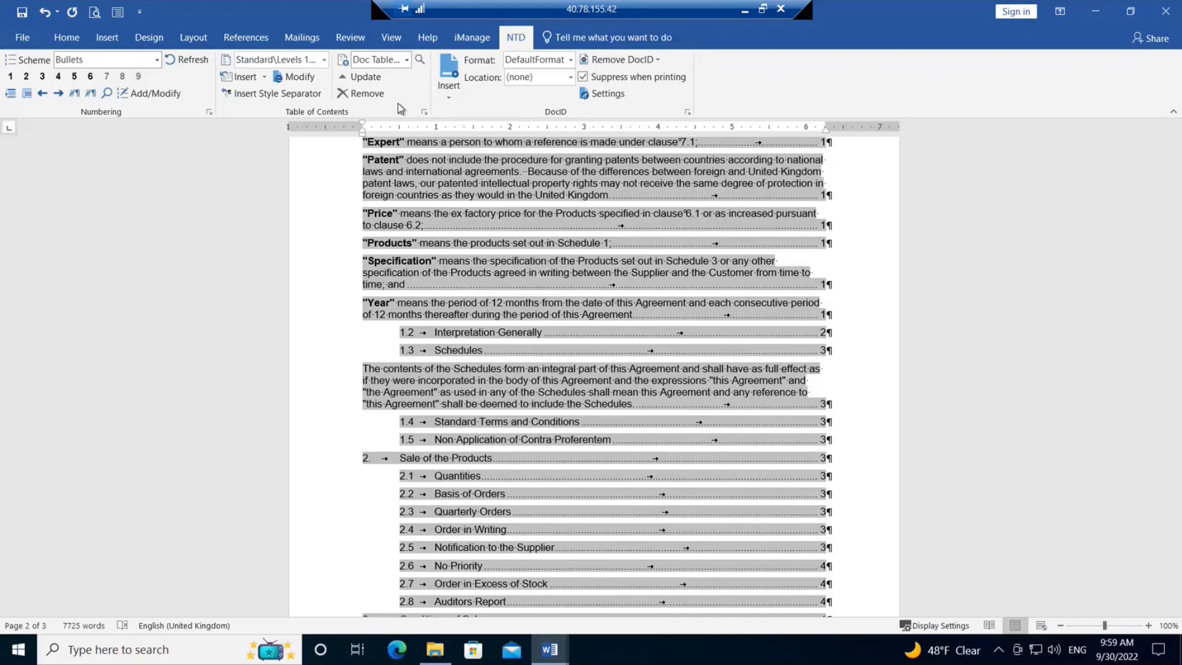
Open the table of contents modification pane and examine the formats in the Standard folder.
left_click(298, 81)
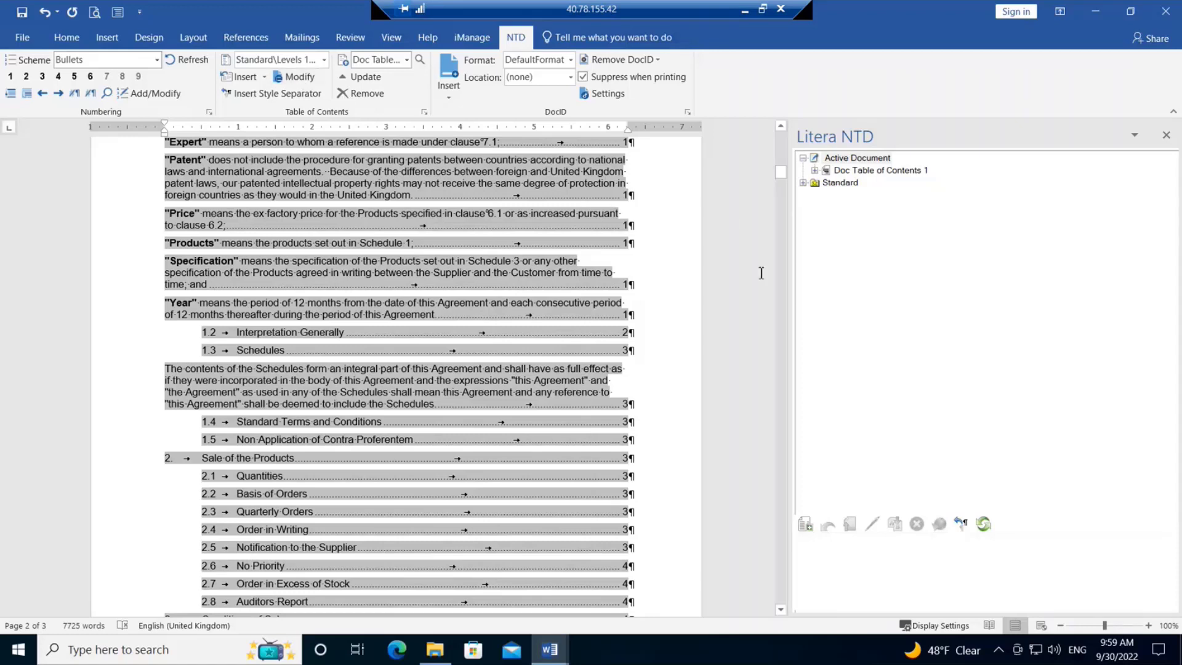
left_click(802, 184)
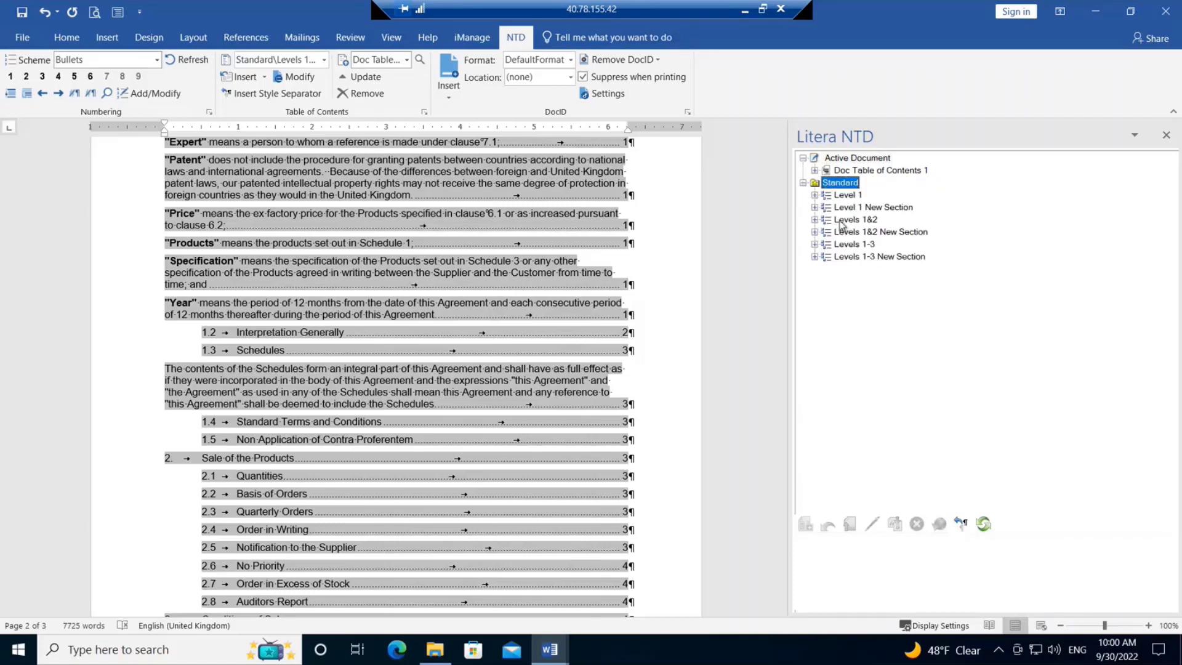
left_click(325, 61)
left_click(326, 65)
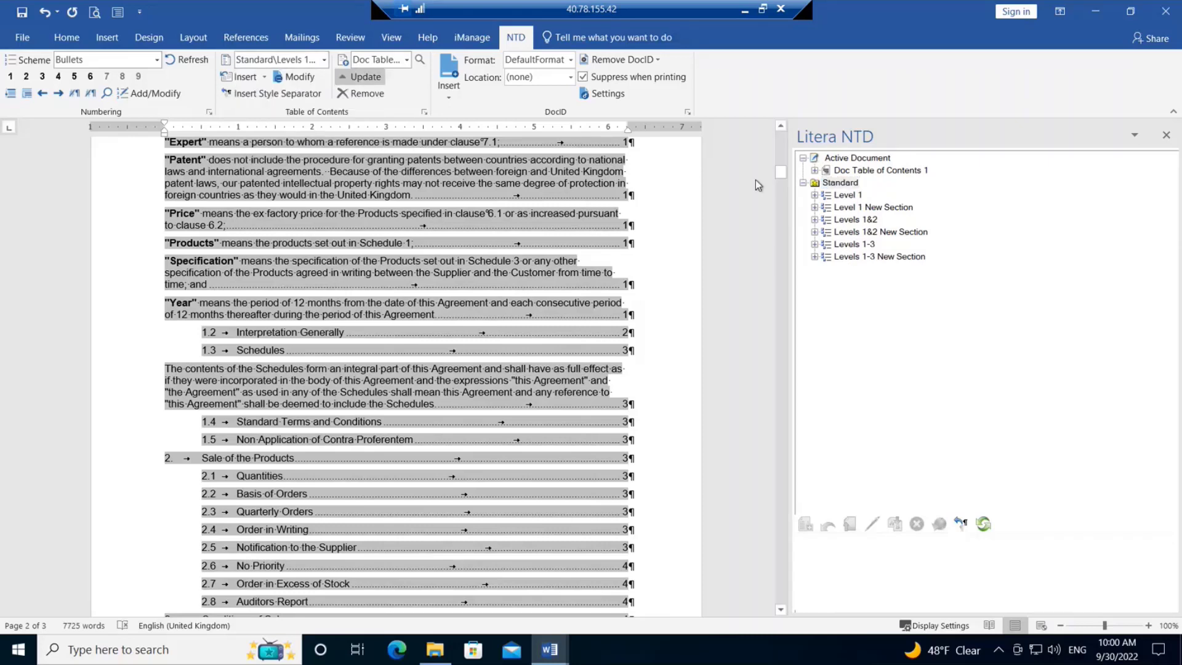
left_click(803, 182)
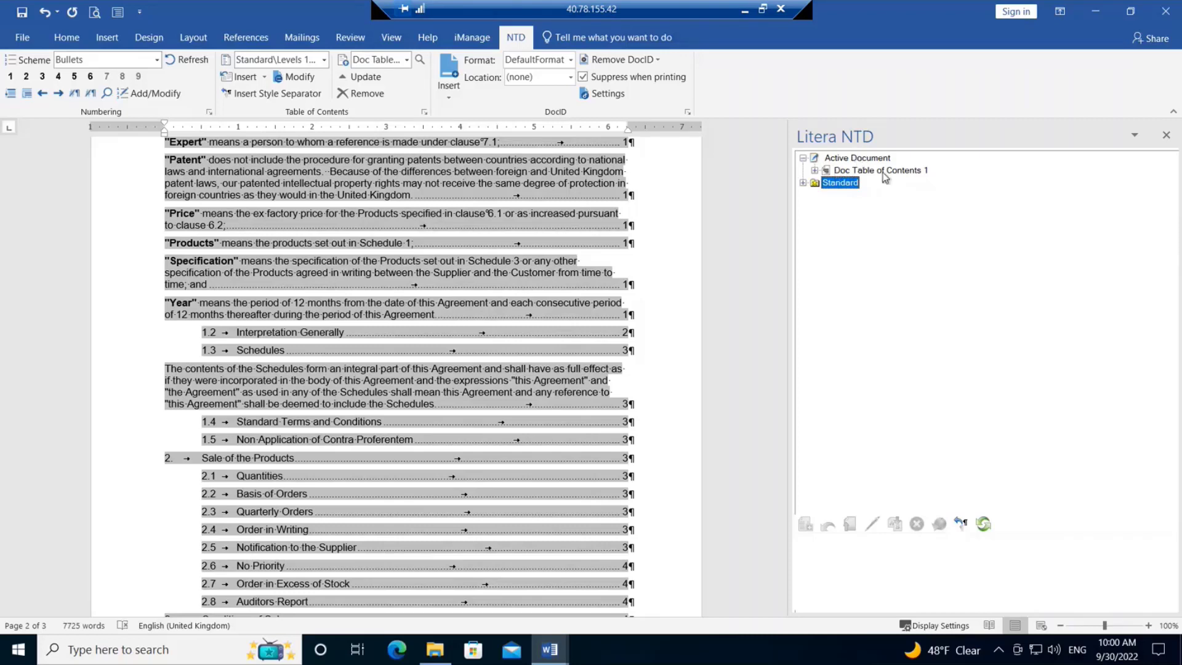
For Level 1 of Doc Table of Contents 1, exclude the Definitions and Level 1 Number styles and enable All Caps.
left_click(814, 170)
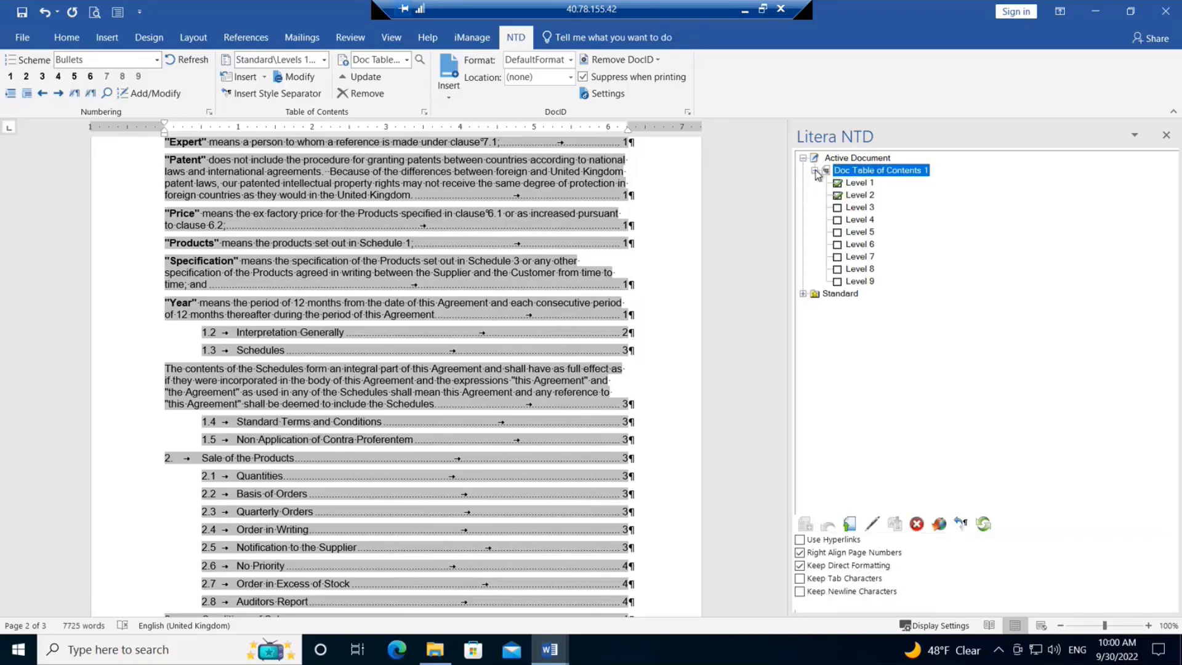
left_click(861, 183)
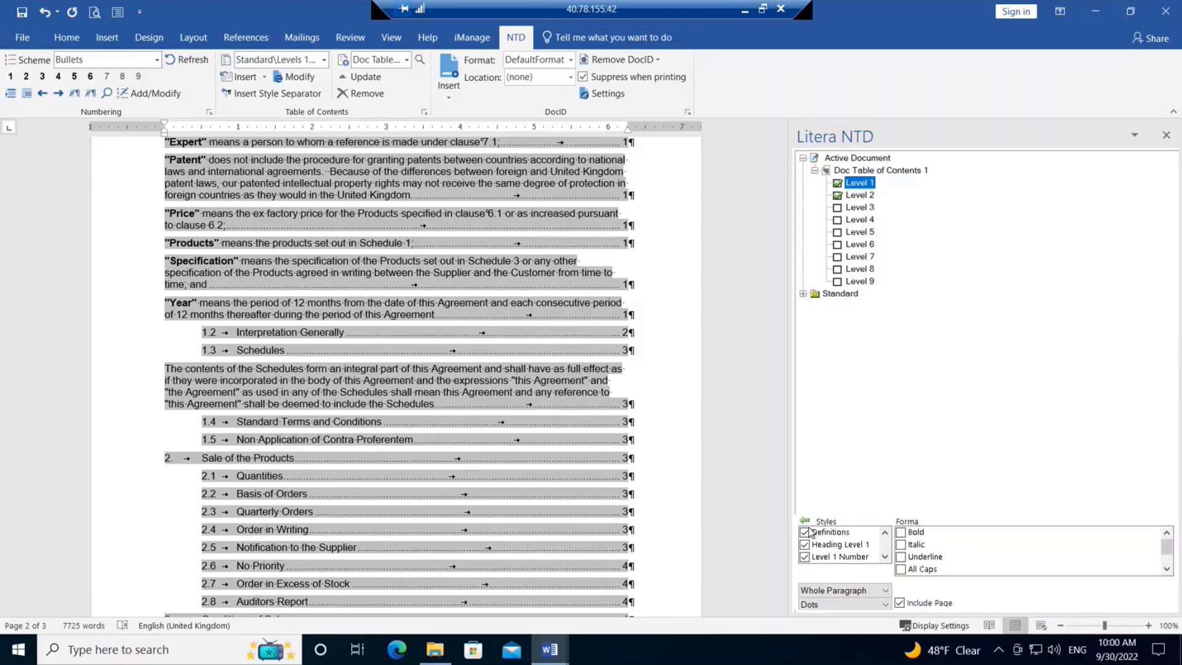
left_click(805, 559)
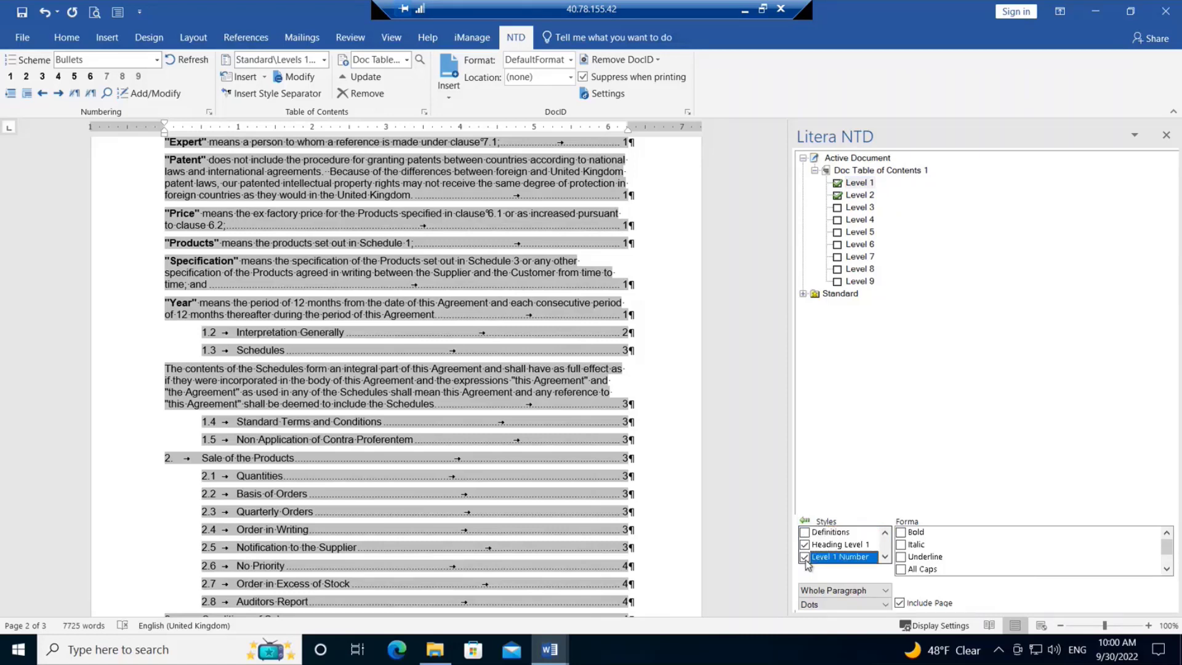
left_click(884, 557)
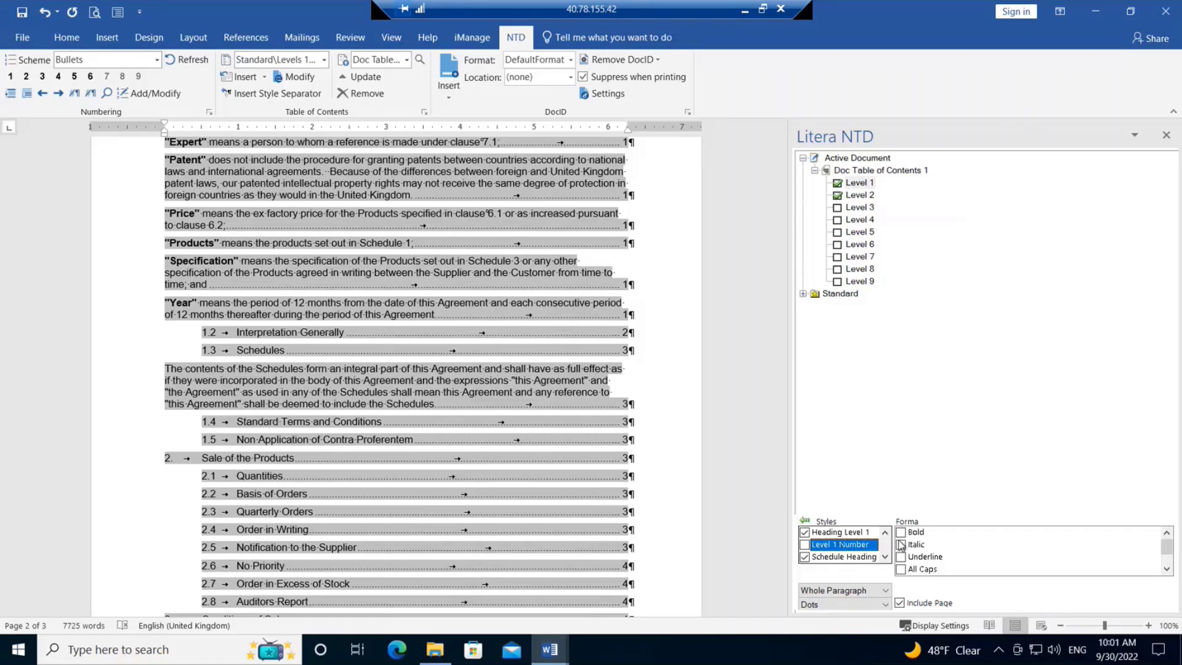
left_click(901, 570)
left_click(901, 570)
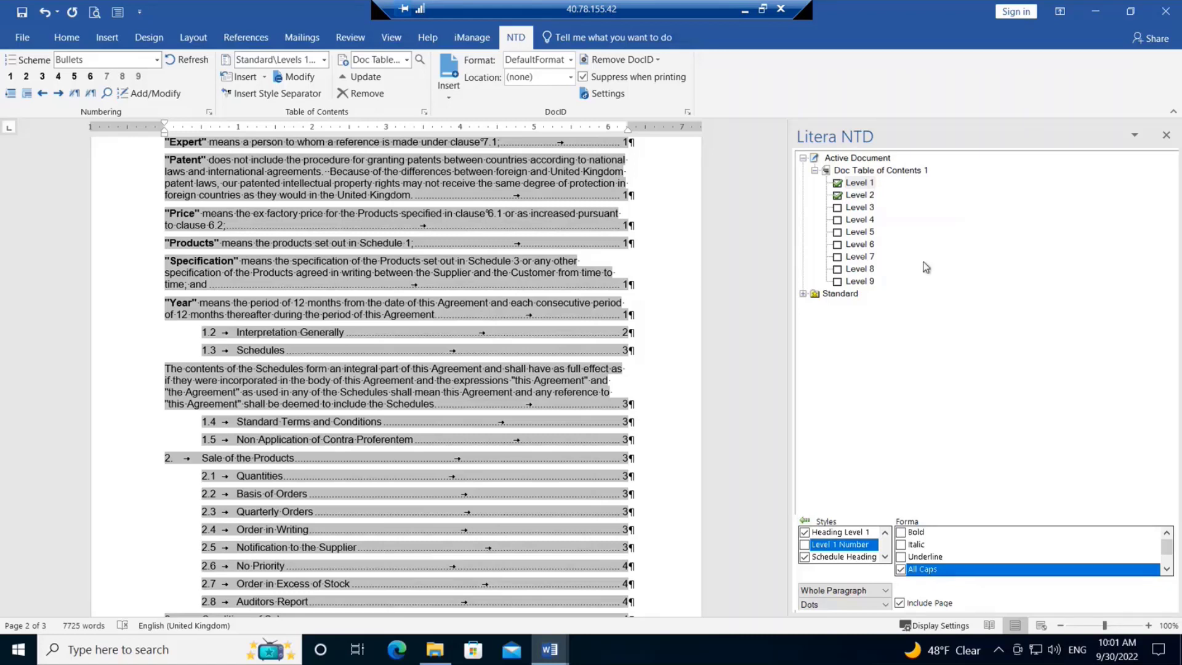
For Level 2 of Doc Table of Contents 1, exclude the Definitions (a) and Level 2 Number styles.
left_click(860, 196)
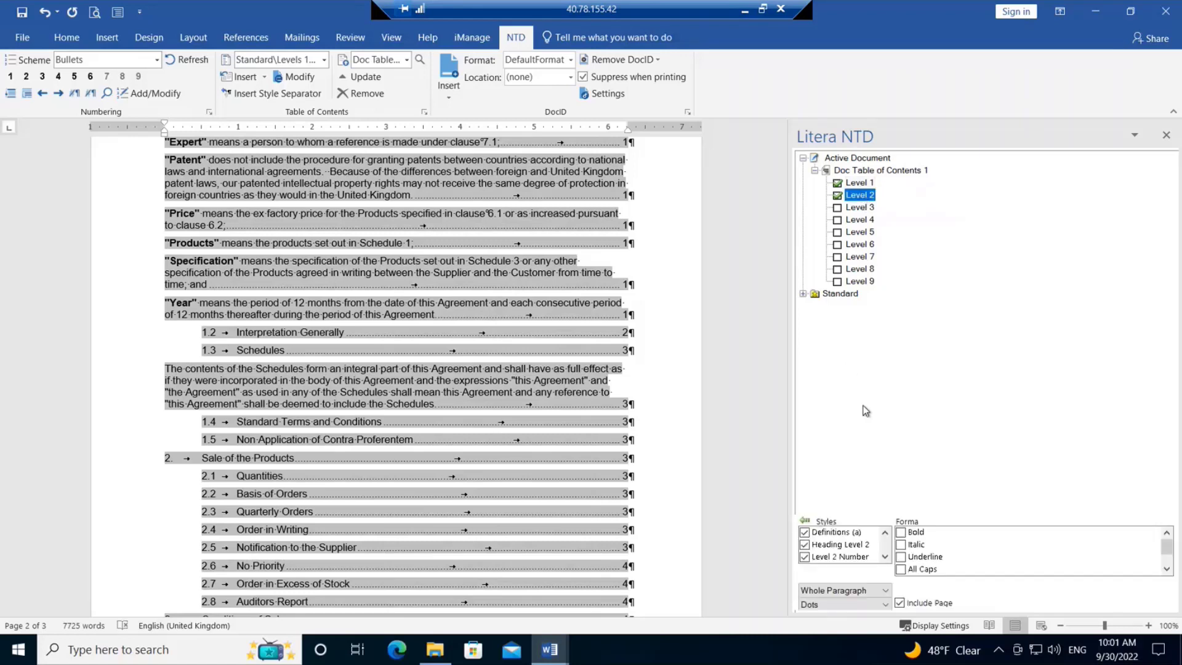
left_click(806, 533)
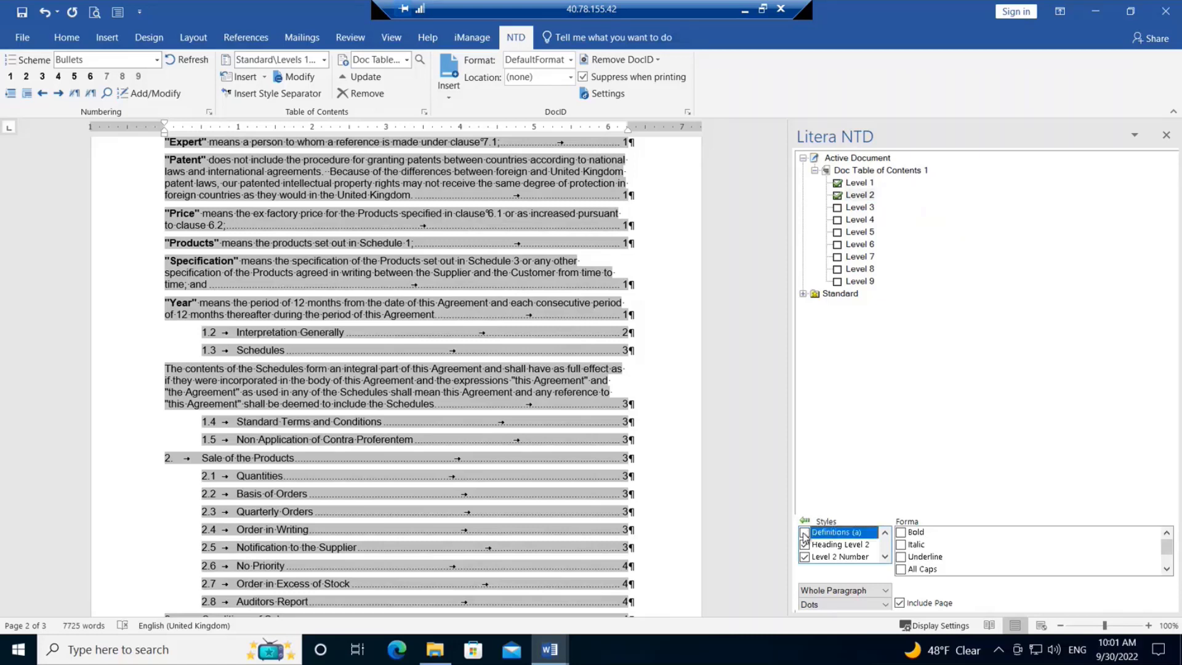
left_click(804, 558)
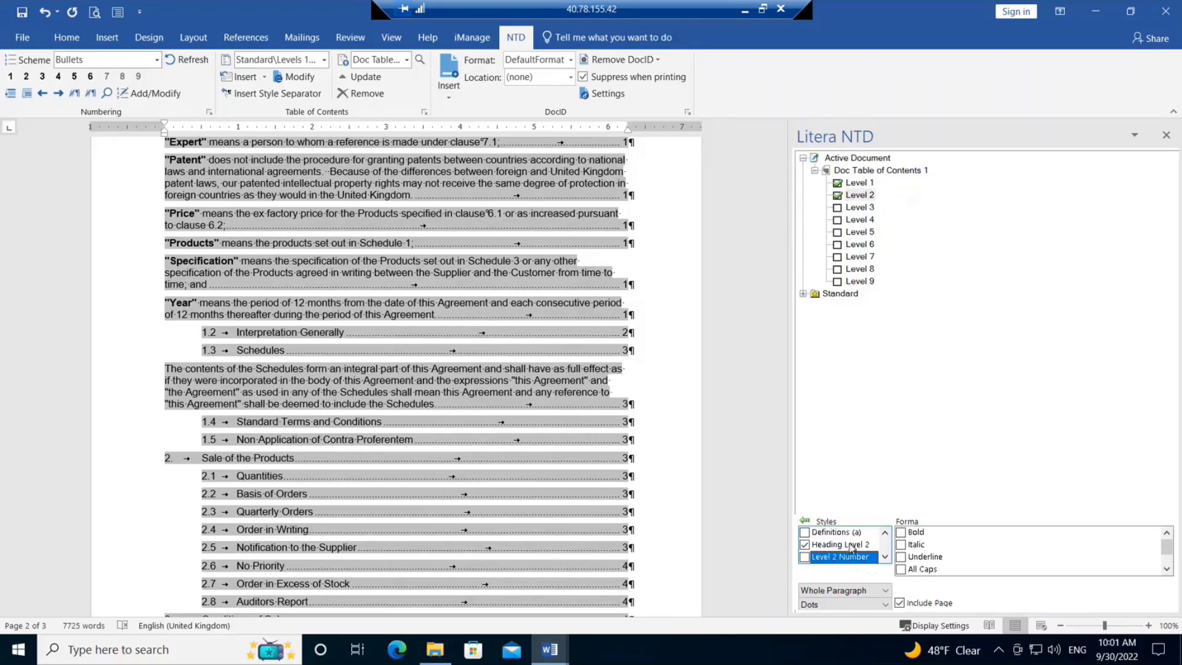
left_click(886, 558)
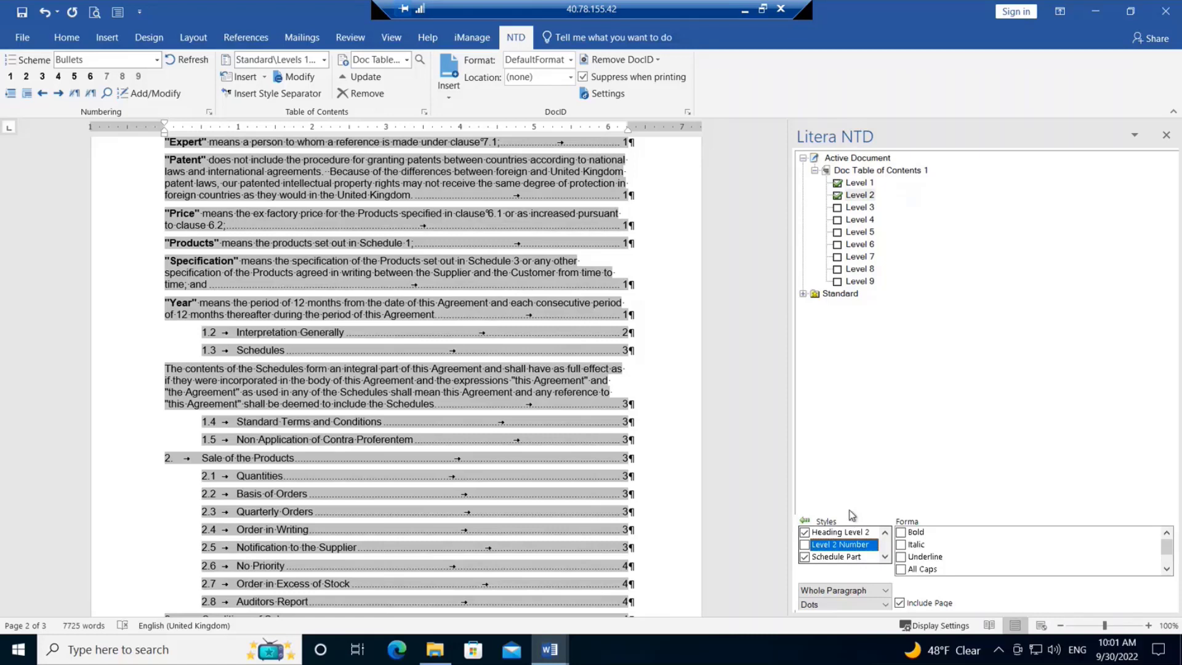
Browse the additional styles available for Level 2 and close the list without changing the selection.
left_click(806, 523)
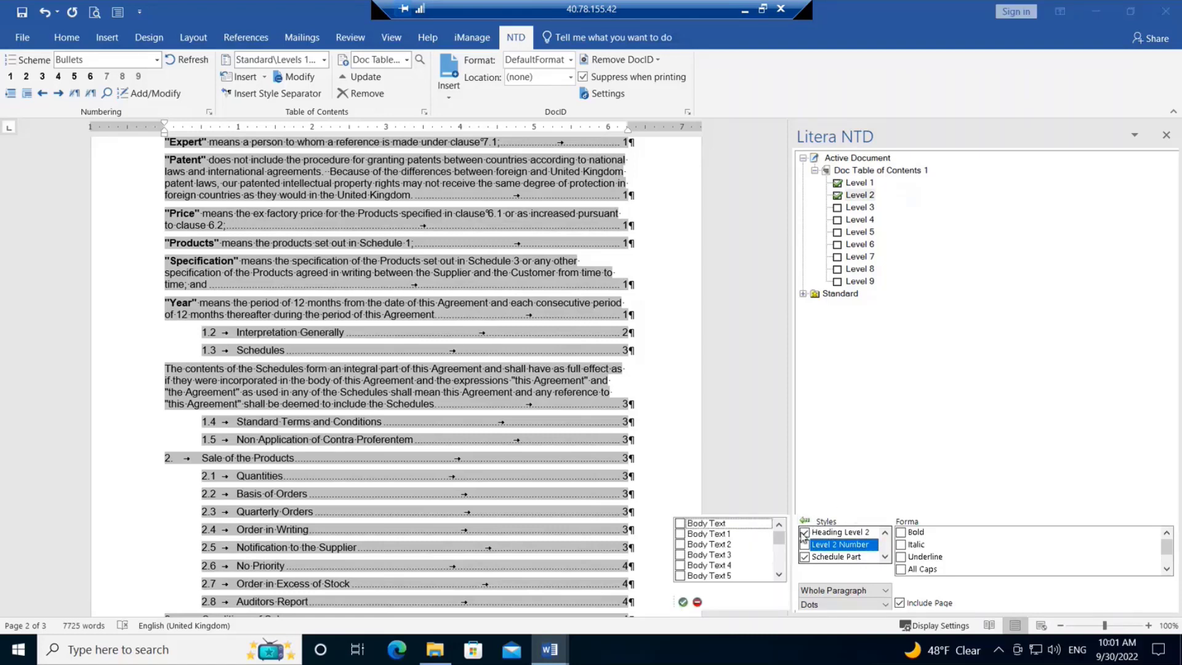
left_click(779, 574)
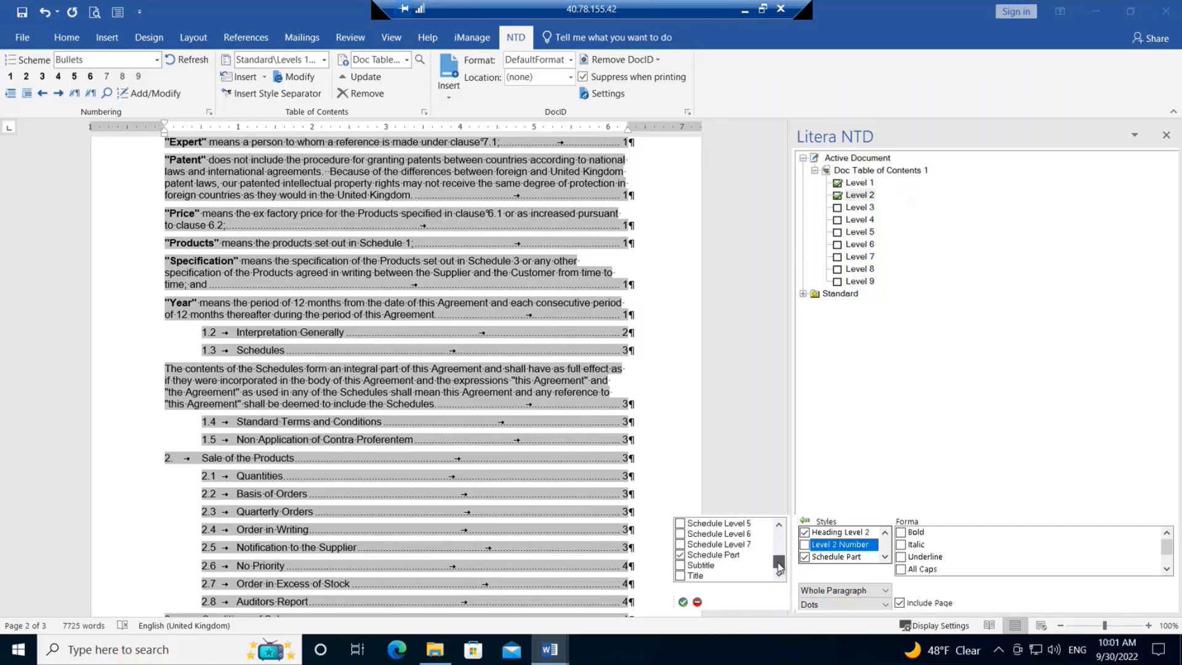
left_click_drag(778, 564, 778, 533)
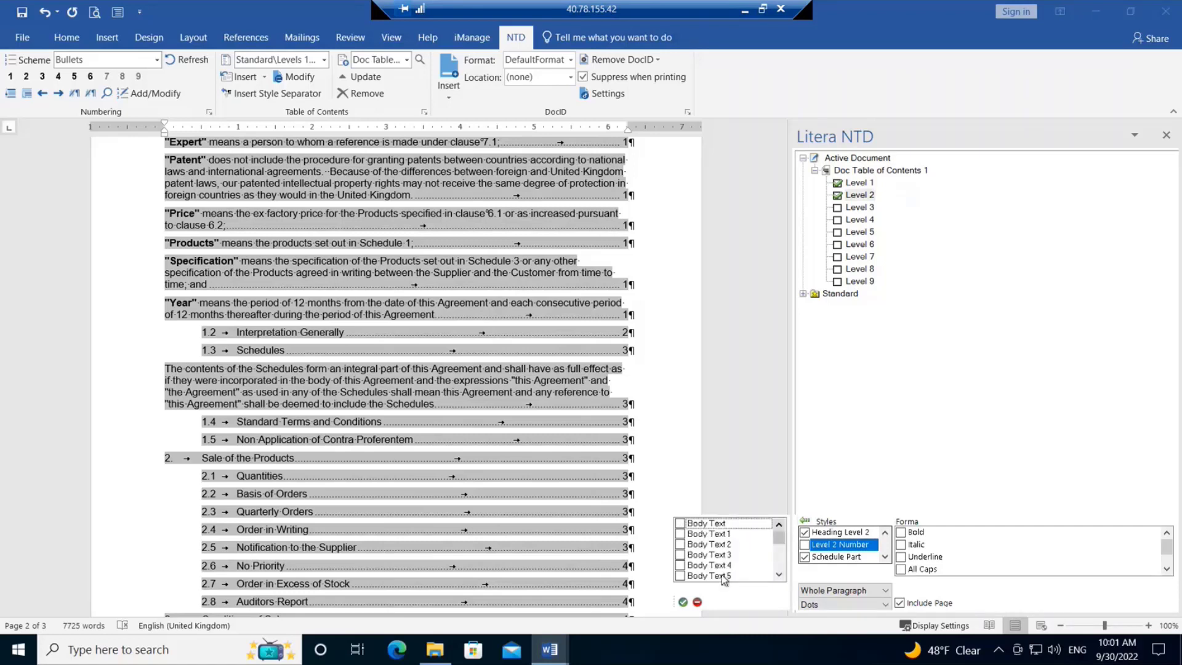
left_click(698, 603)
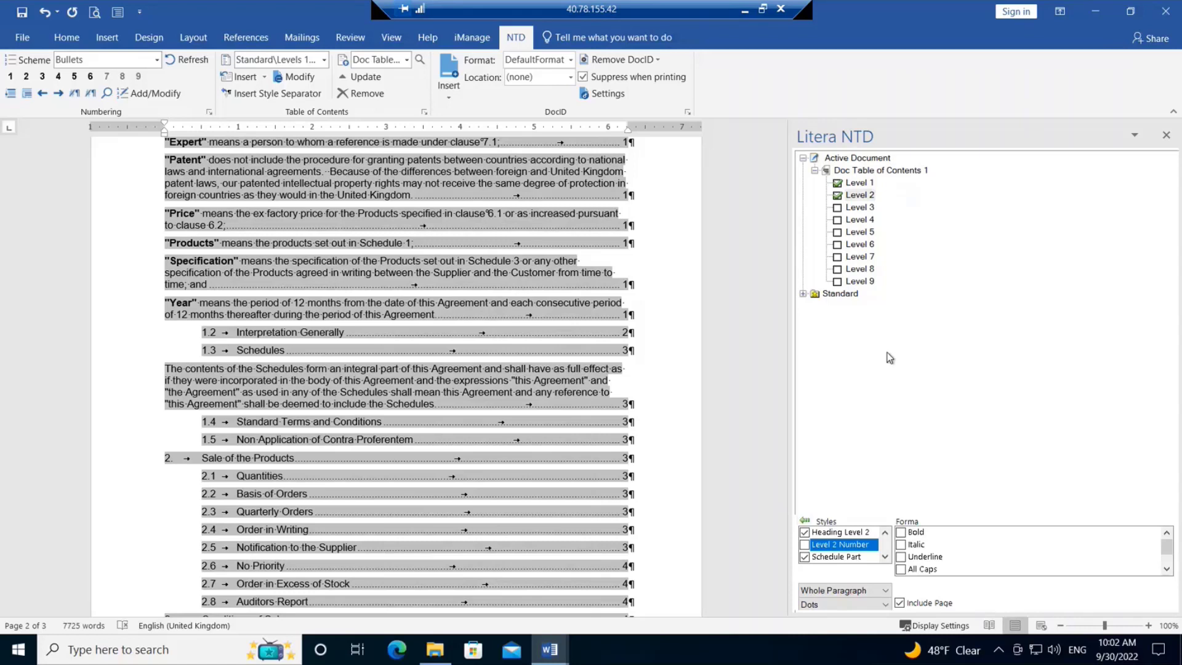
Apply the level changes to Doc Table of Contents 1 and review the regenerated entries.
left_click(867, 171)
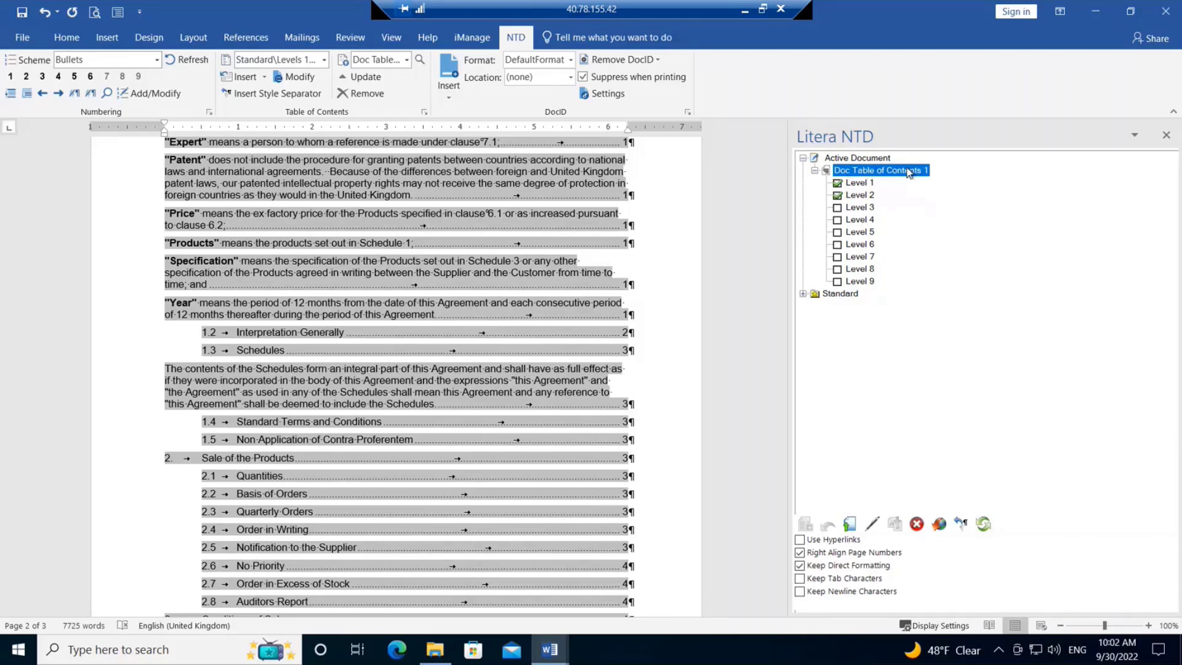
left_click(851, 524)
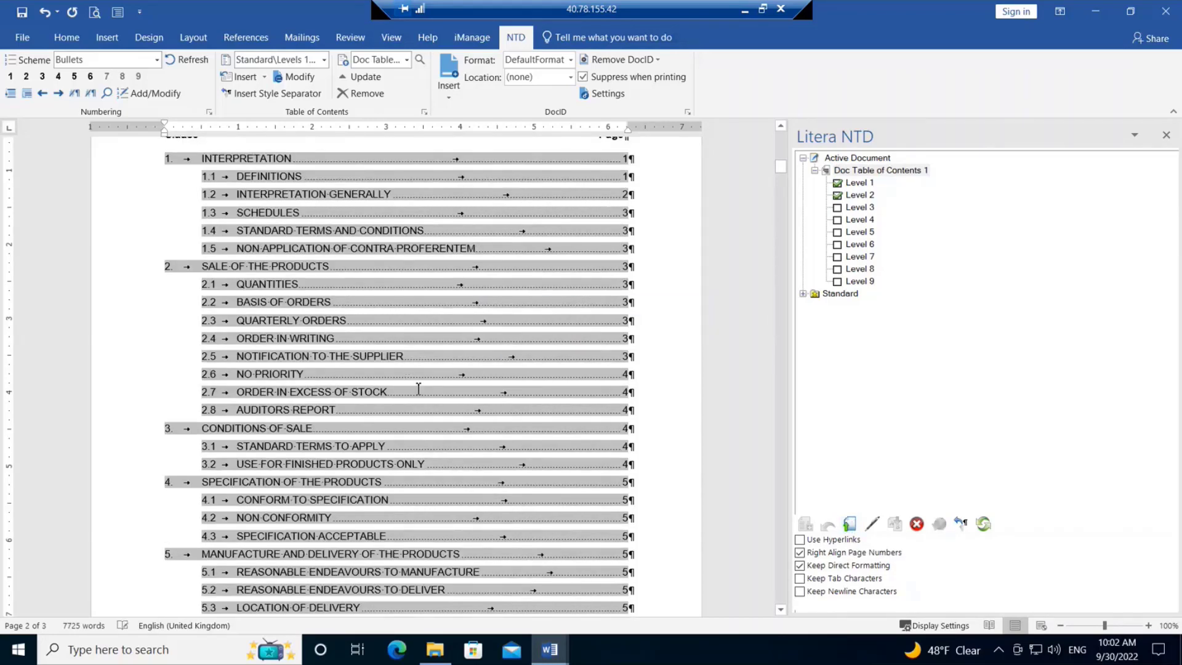
scroll(418, 388, "up", 2)
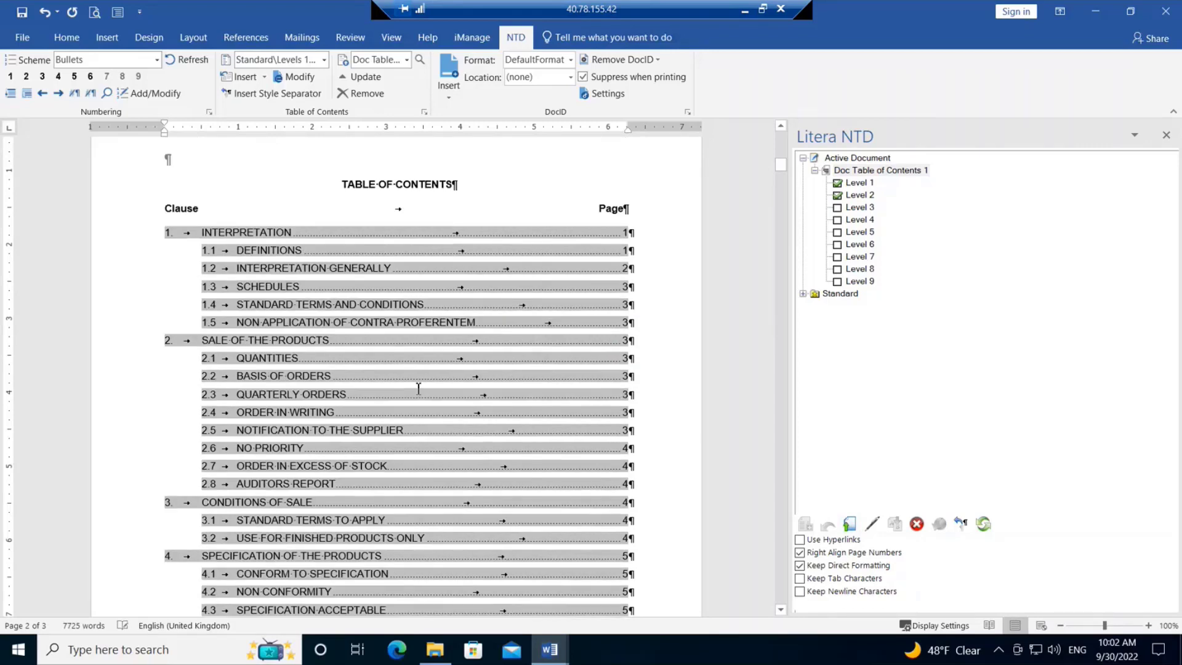
scroll(418, 388, "down", 20)
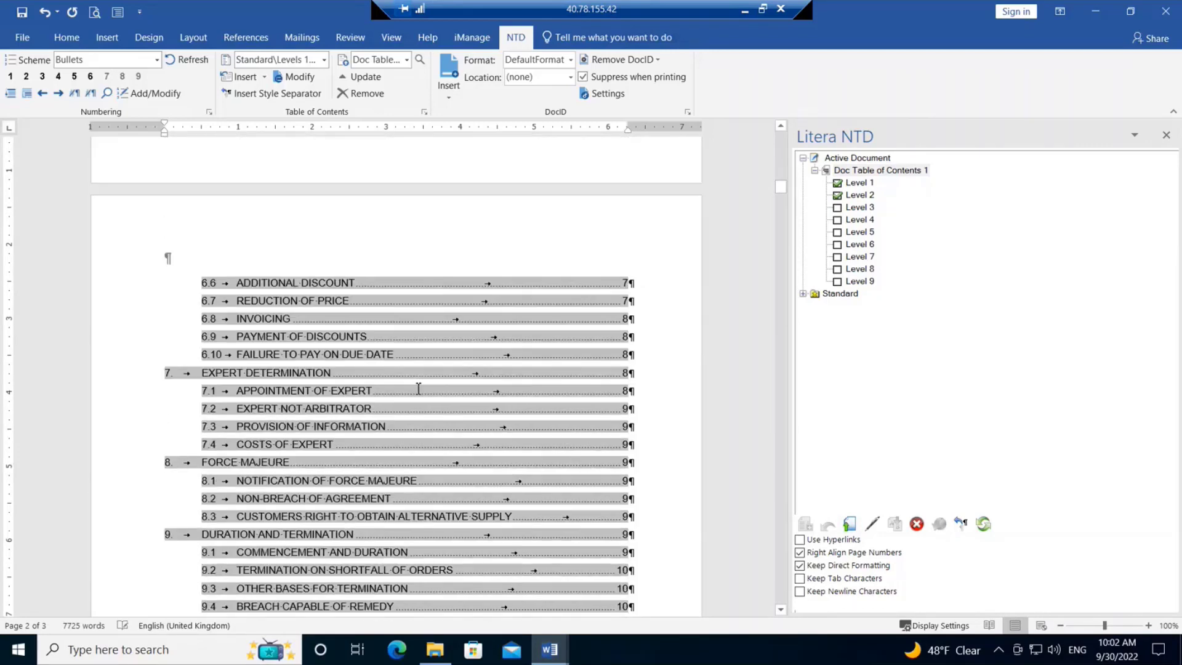
scroll(418, 389, "down", 13)
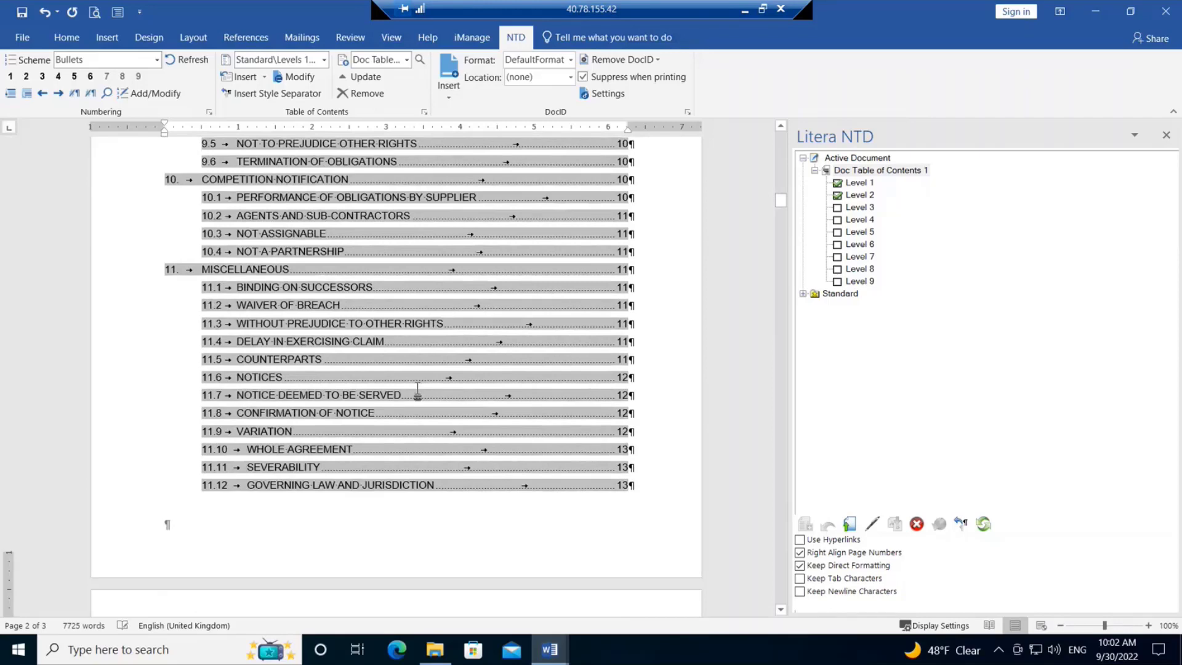
Turn off Keep Direct Formatting for Doc Table of Contents 1, update the table and review its entries through the schedules.
scroll(418, 390, "down", 7)
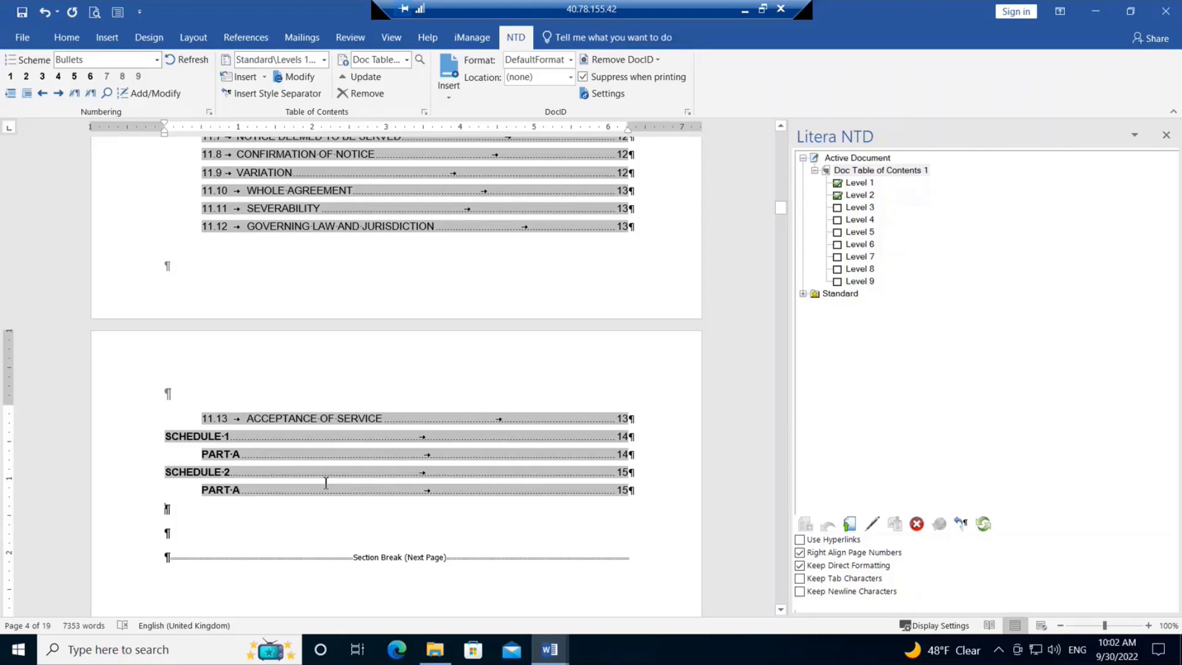
left_click(799, 565)
left_click(366, 78)
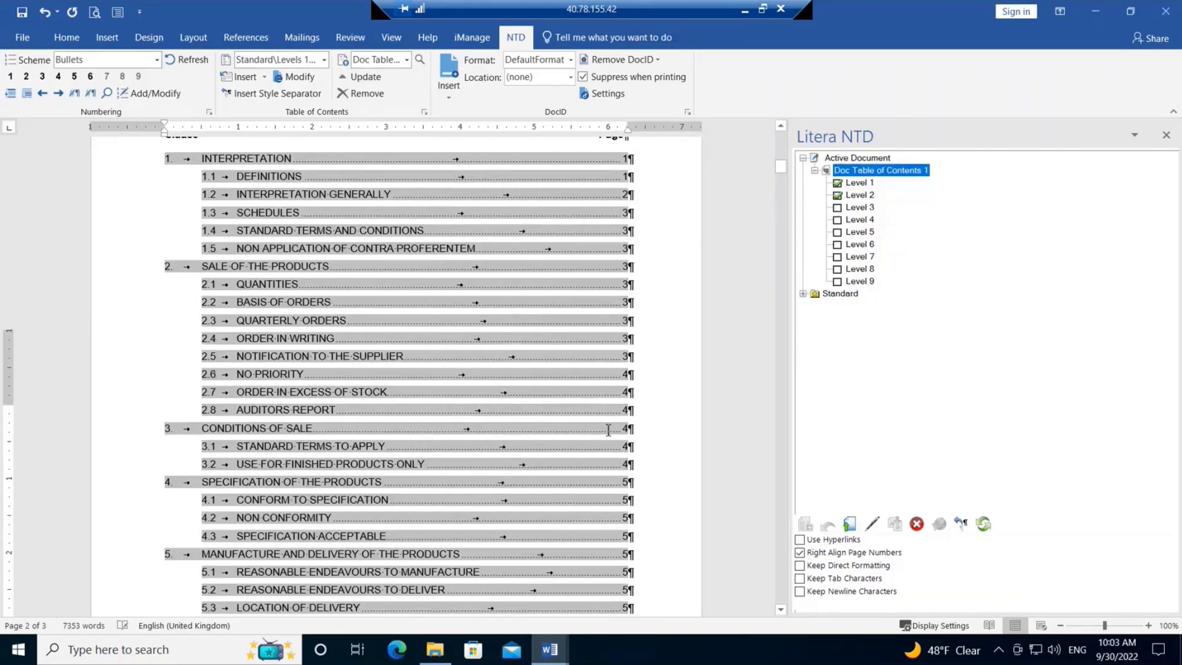
scroll(520, 364, "down", 6)
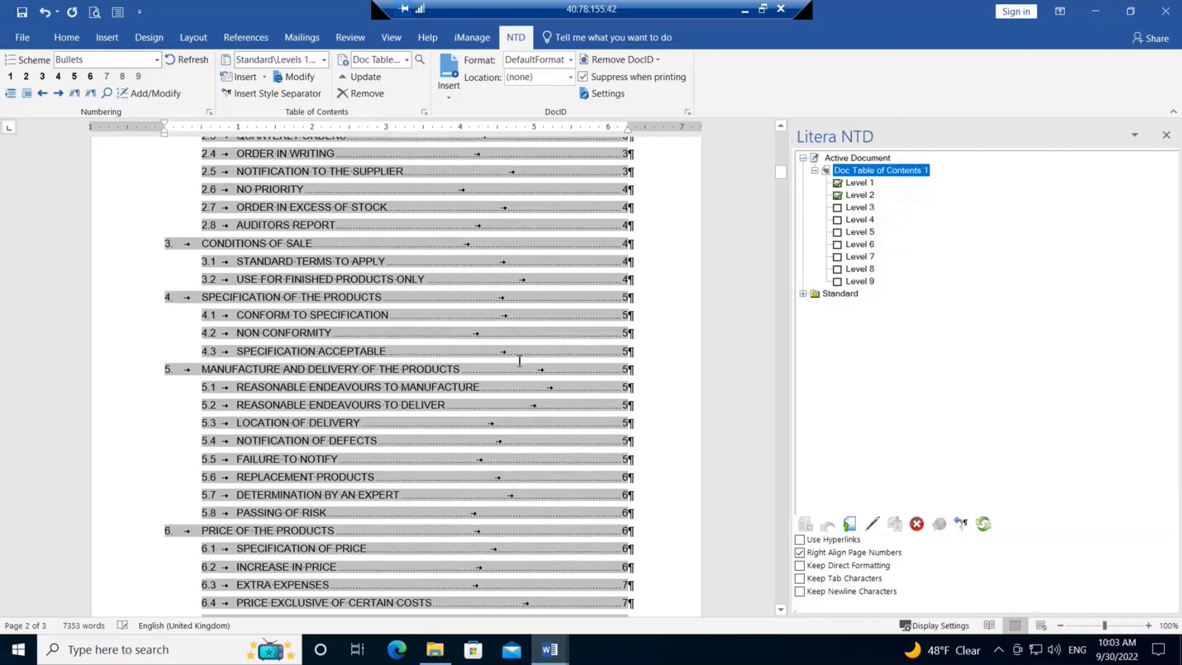
scroll(520, 360, "down", 15)
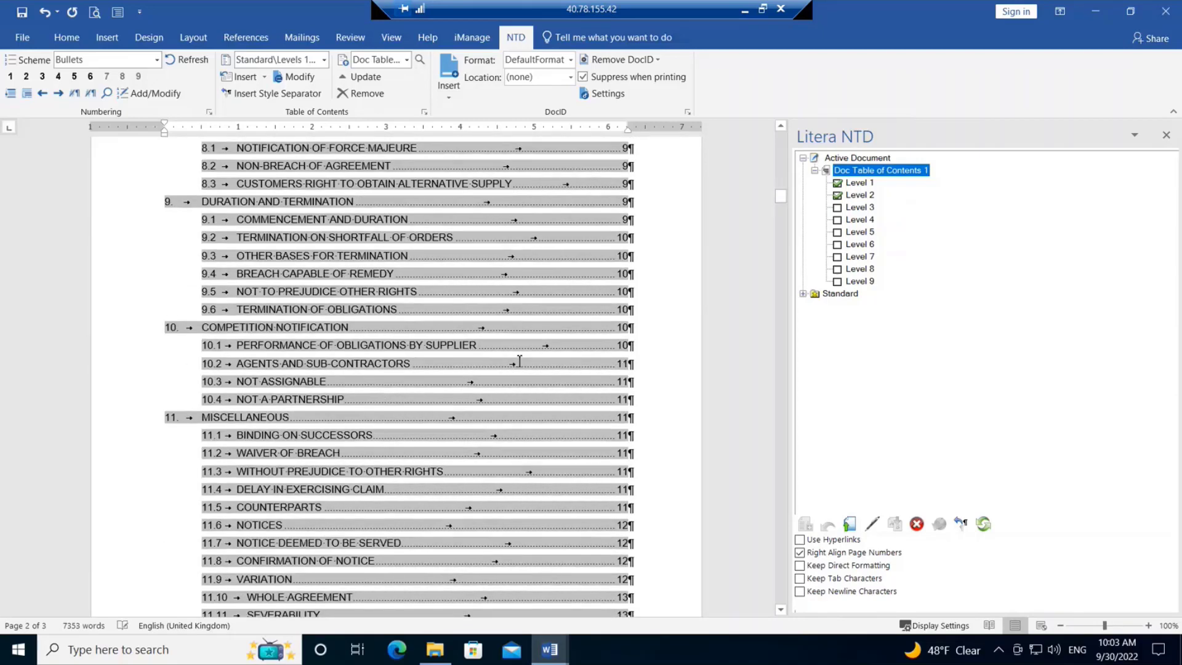
scroll(518, 361, "down", 3)
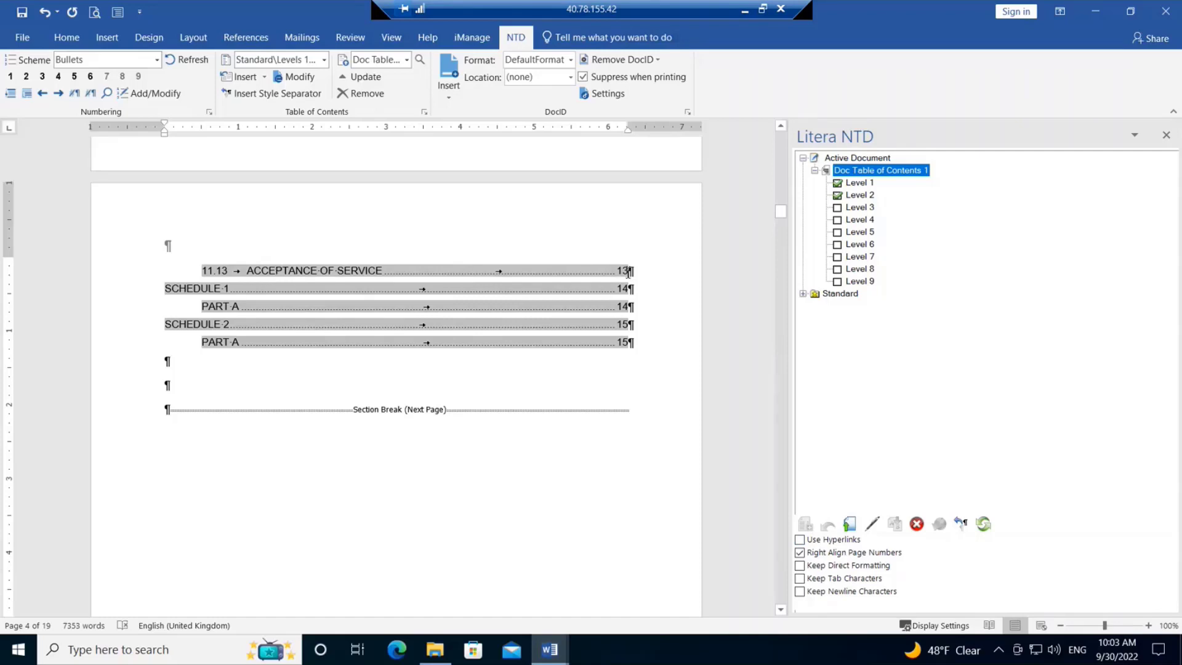
left_click(563, 271)
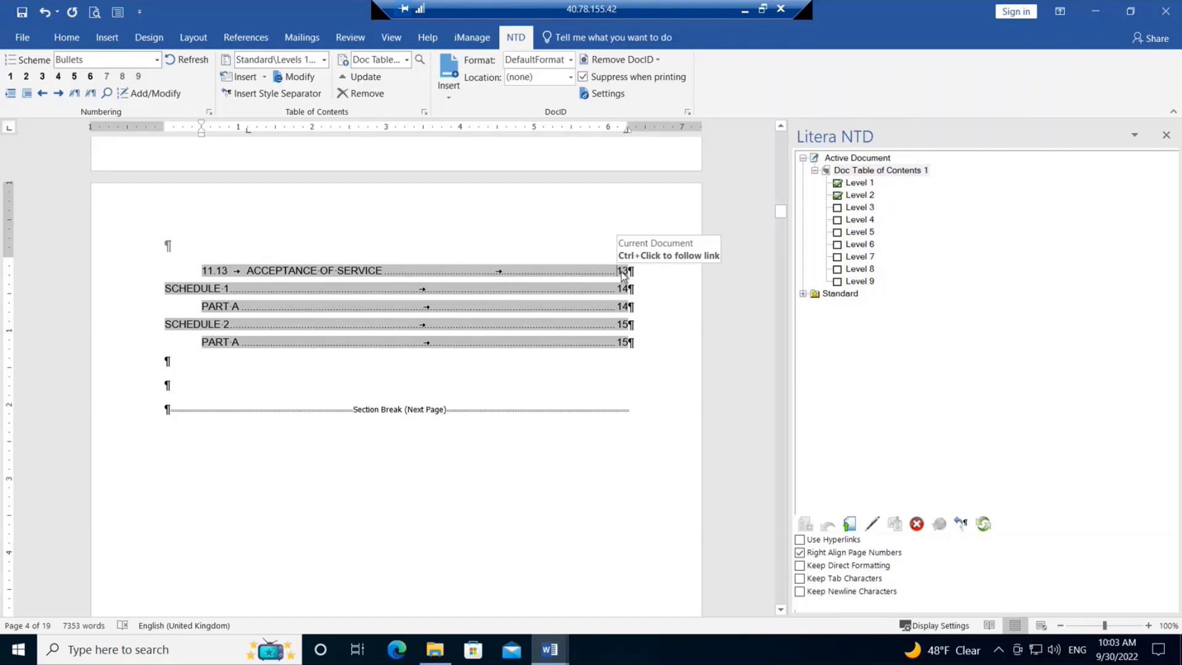
left_click(249, 272)
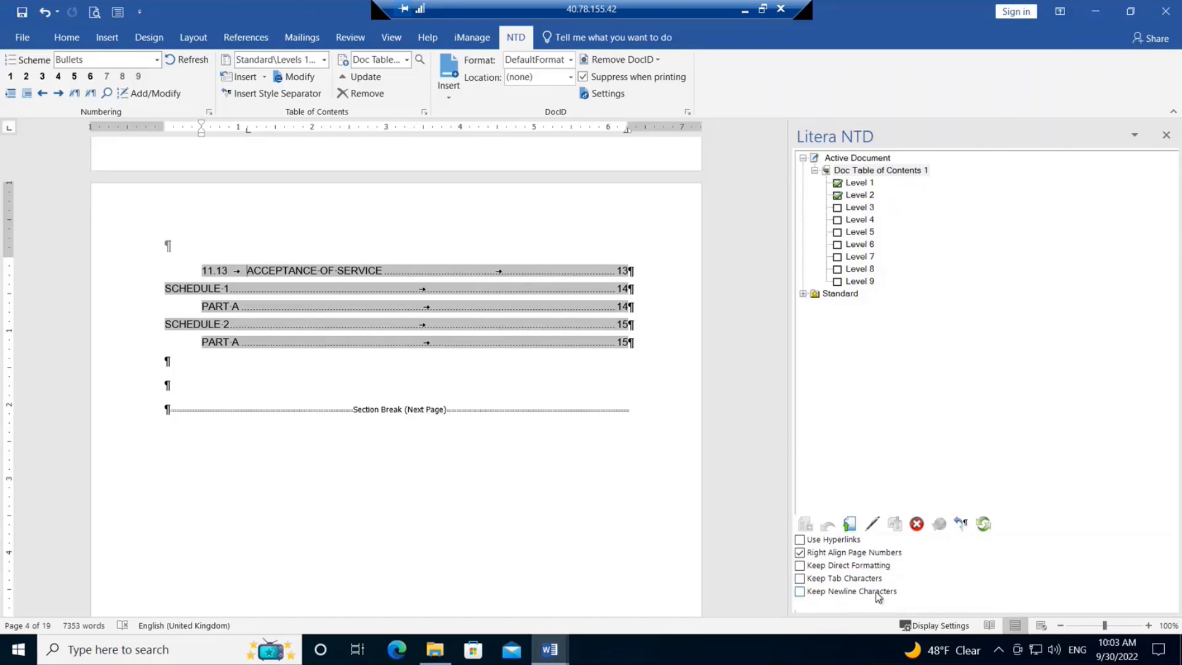
Enable Keep Newline Characters for Doc Table of Contents 1, update the table and review the regenerated entries.
left_click(800, 592)
right_click(906, 177)
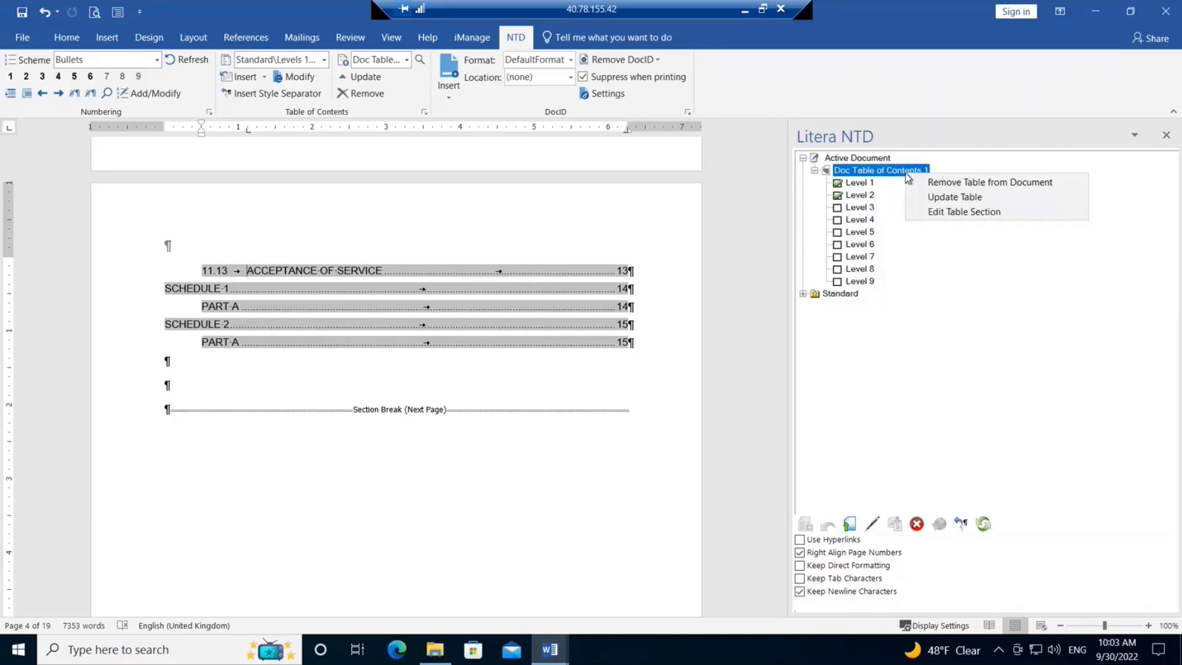
left_click(939, 197)
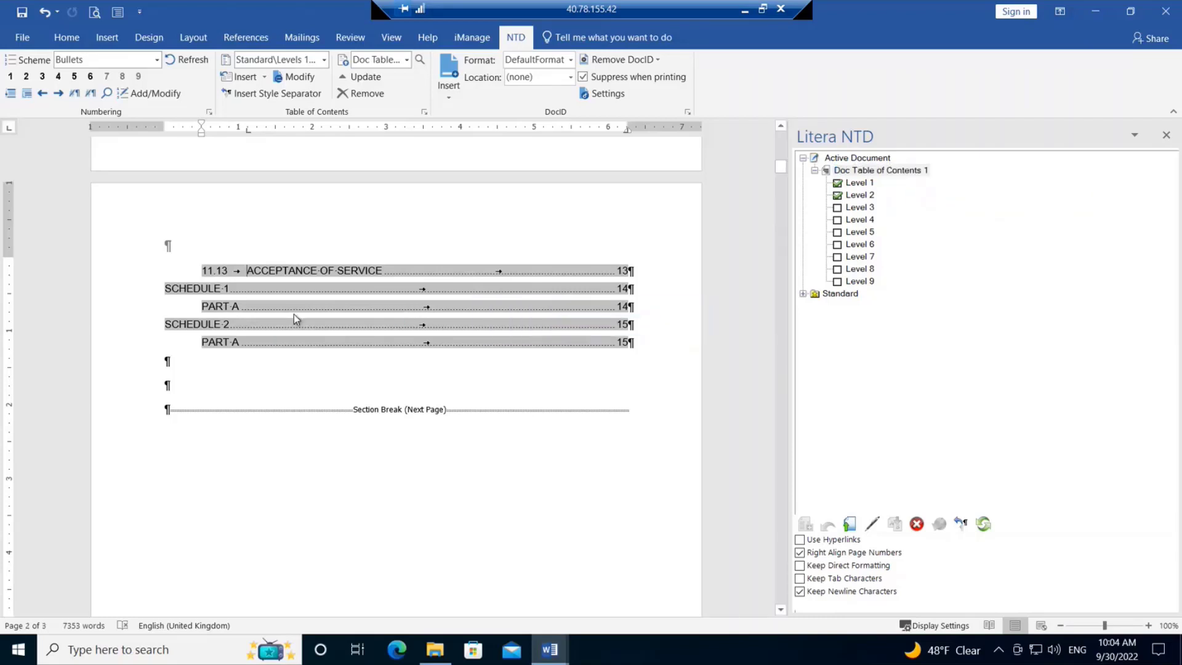
scroll(420, 415, "down", 20)
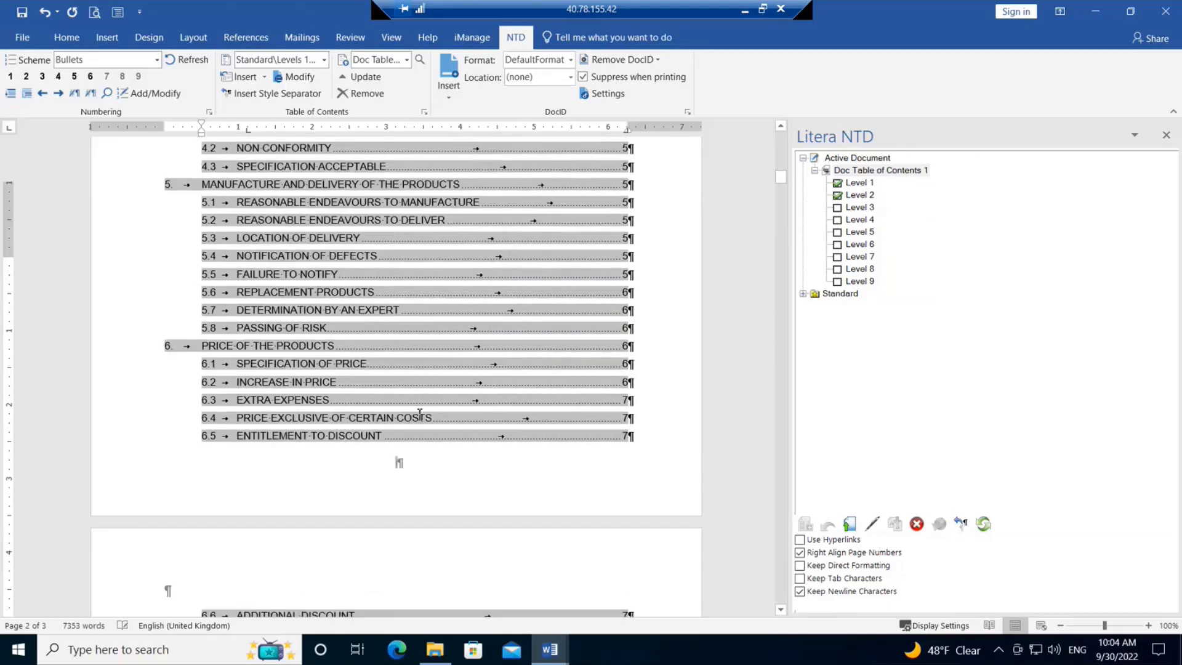
scroll(417, 413, "down", 5)
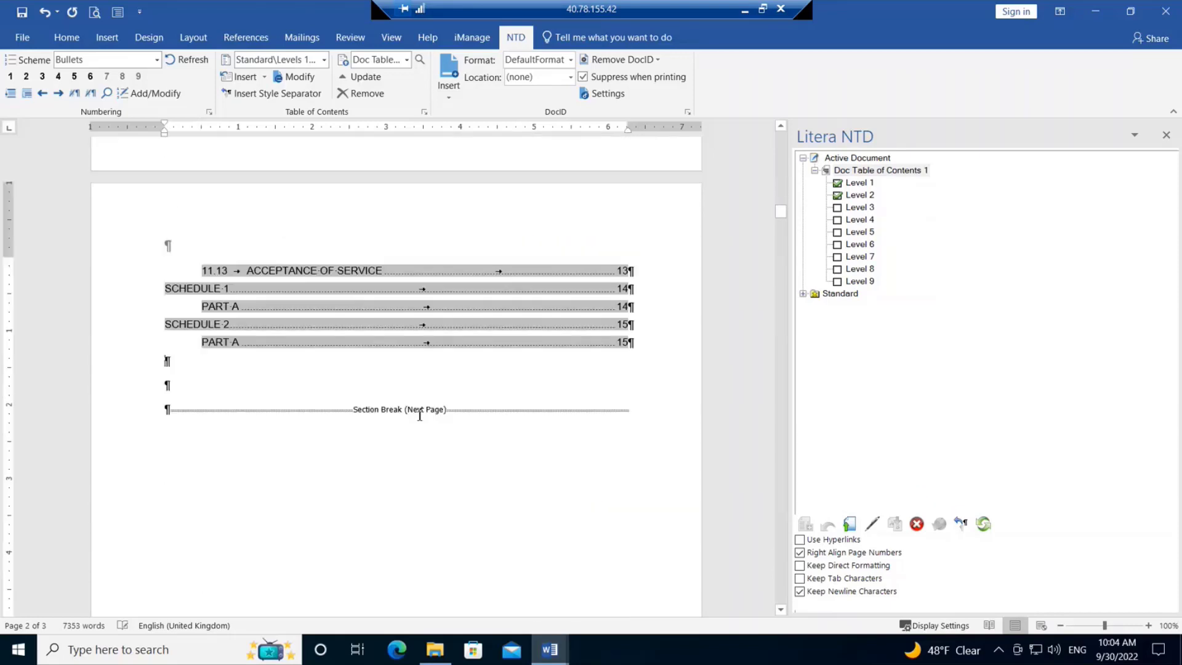
Turn off Keep Newline Characters for Doc Table of Contents 1 and view the Level 1 style and format settings.
left_click(798, 591)
scroll(454, 484, "up", 7)
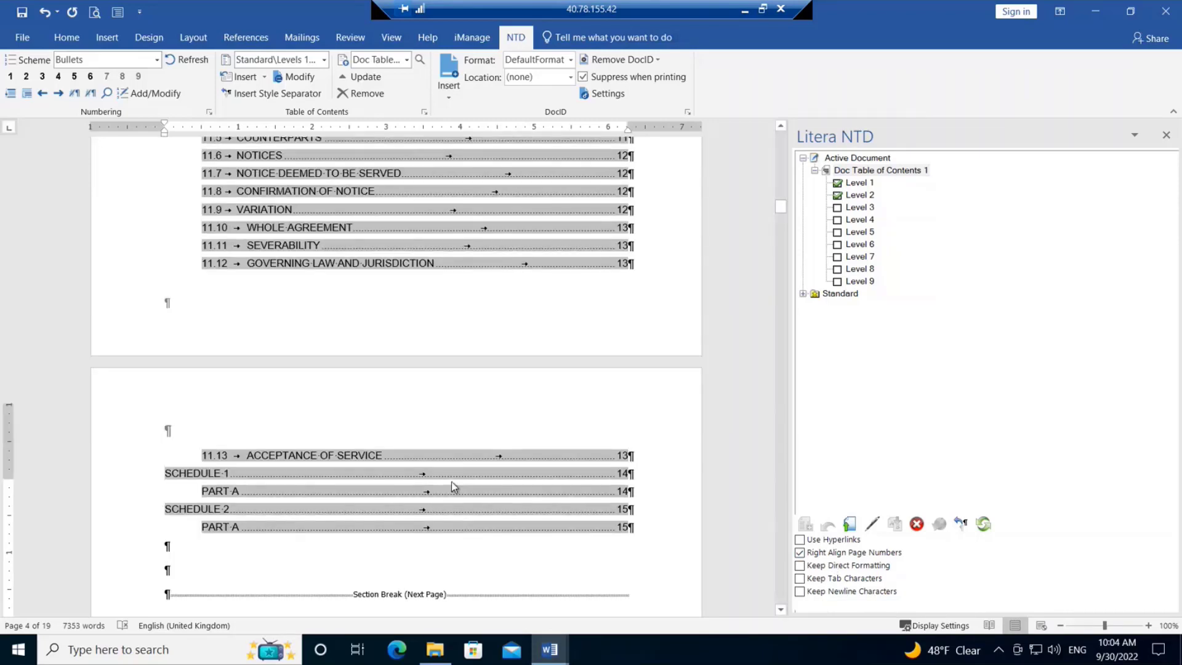
scroll(454, 483, "up", 10)
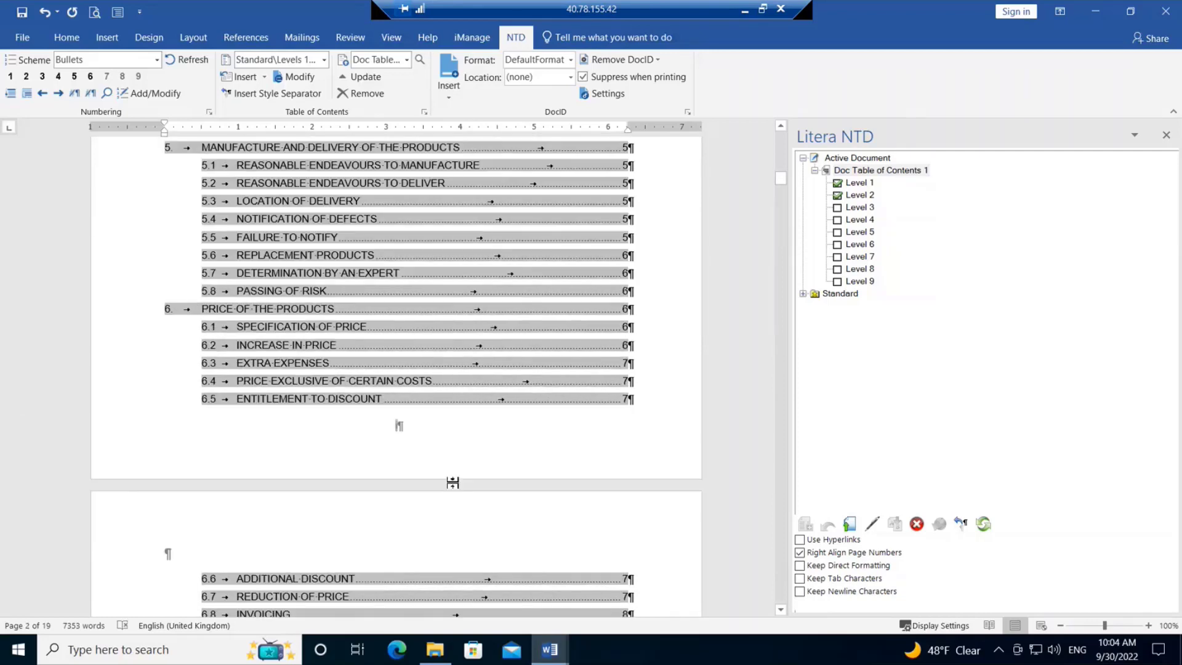
scroll(454, 484, "up", 6)
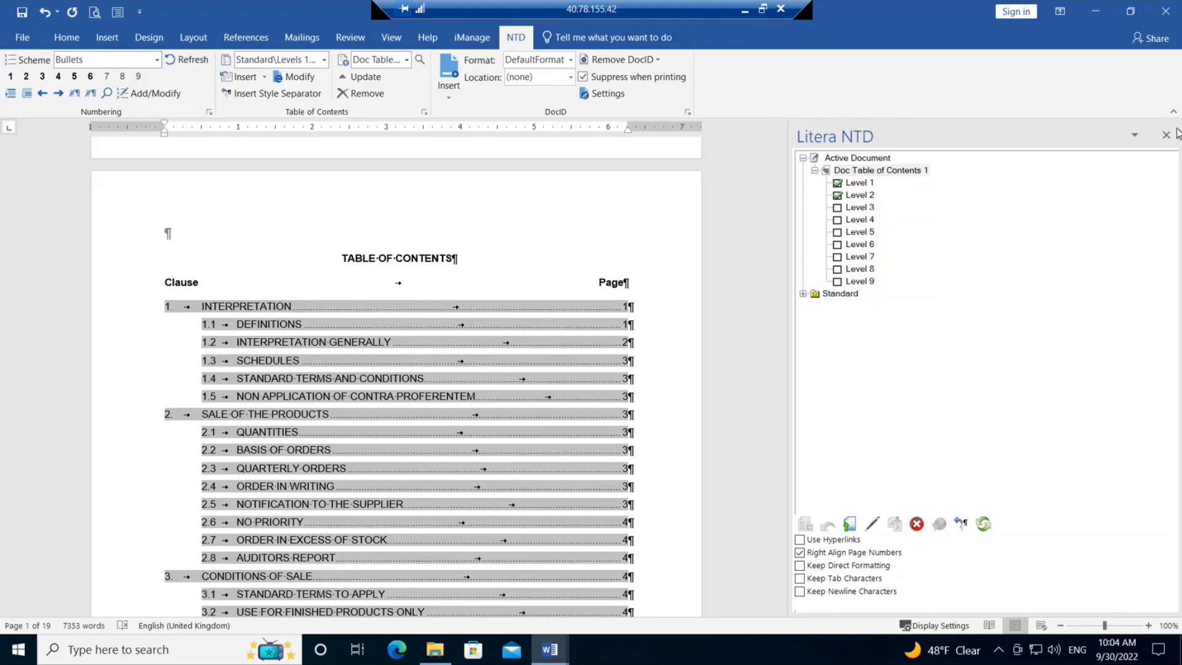
left_click(860, 184)
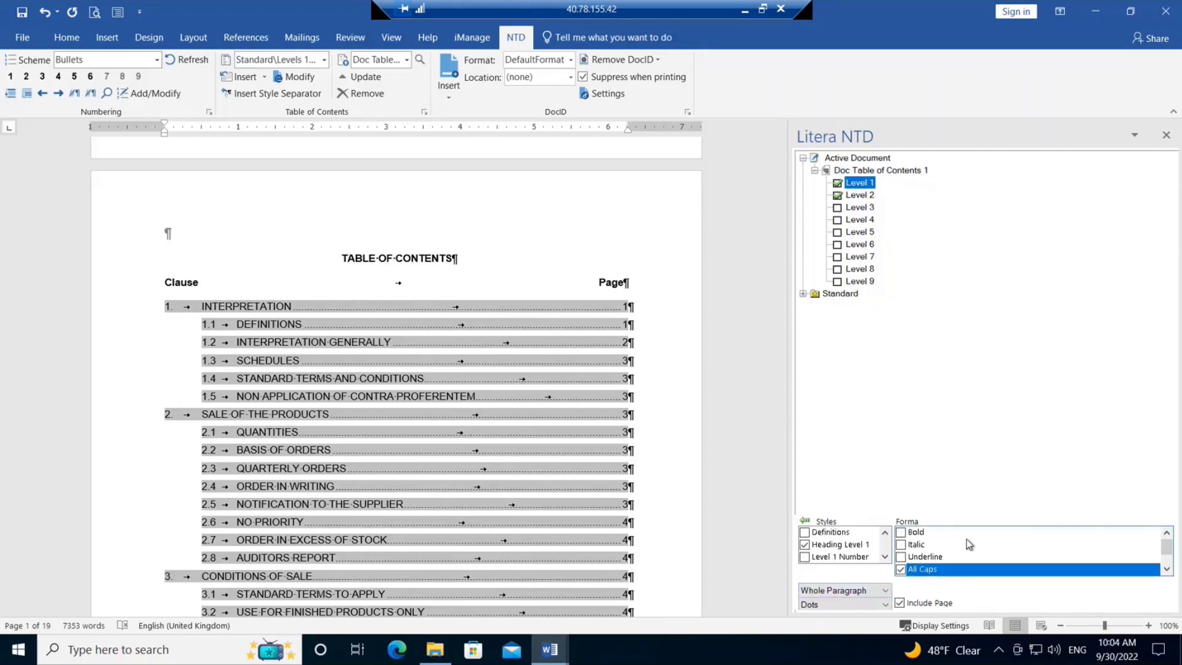
left_click(905, 174)
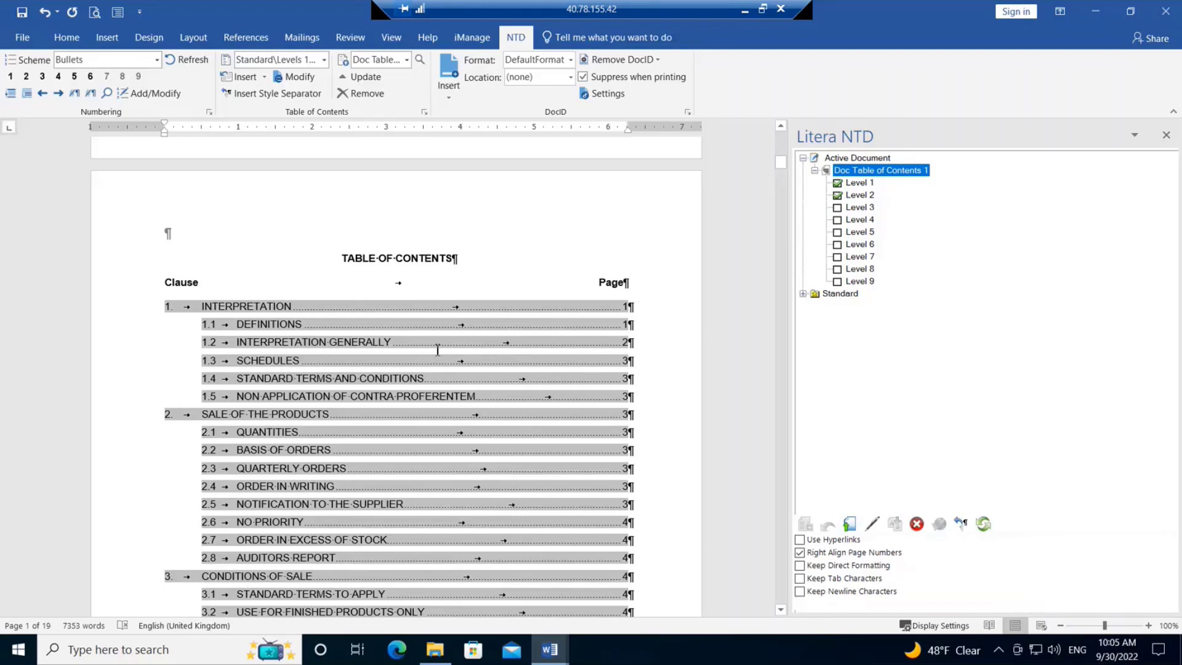
Follow the Schedule 2 contents entry to its heading and insert a Standard\Level 1 table of contents in the blank paragraph below PART A.
scroll(513, 367, "down", 20)
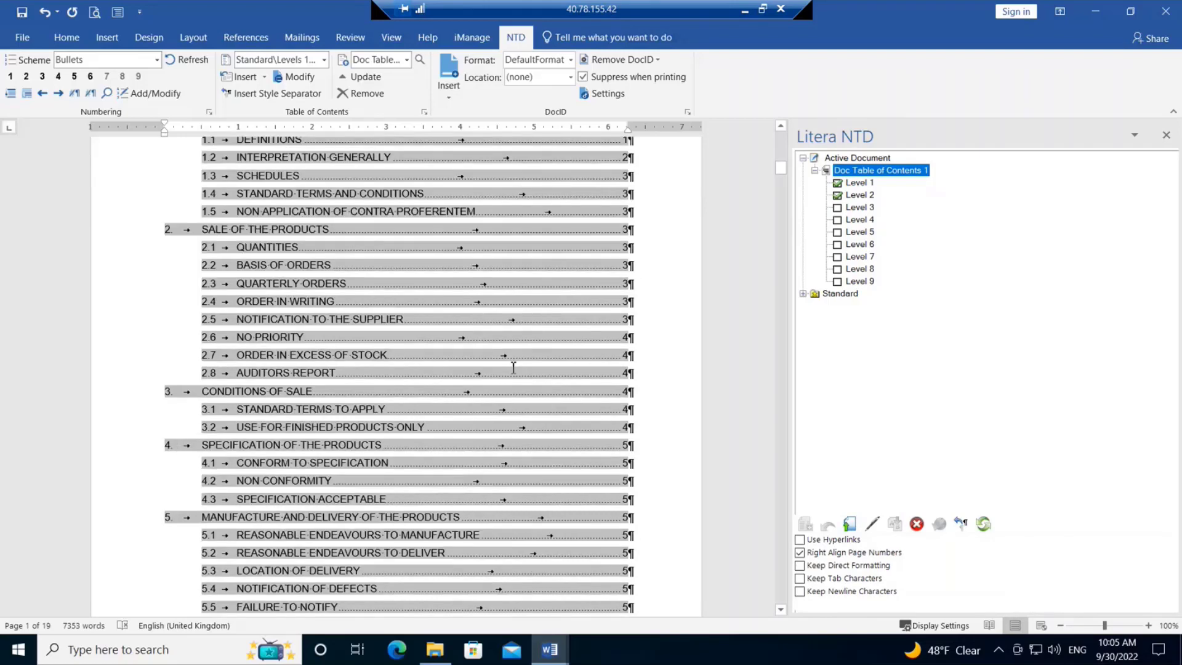
scroll(513, 367, "down", 15)
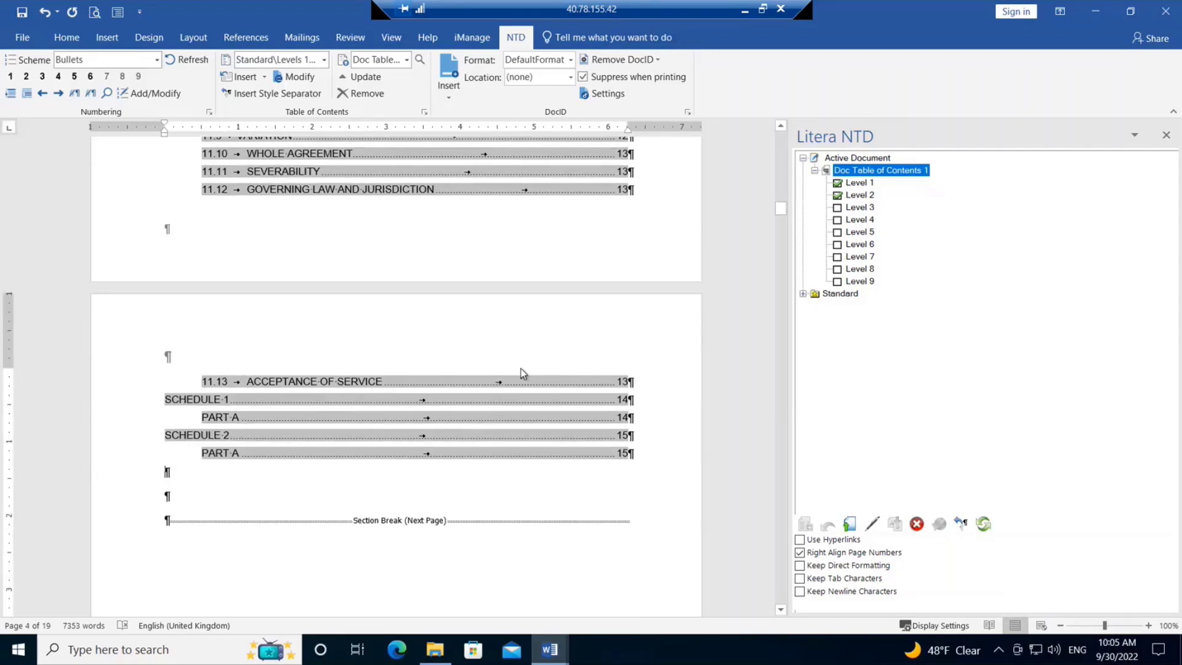
left_click(626, 435, "ctrl")
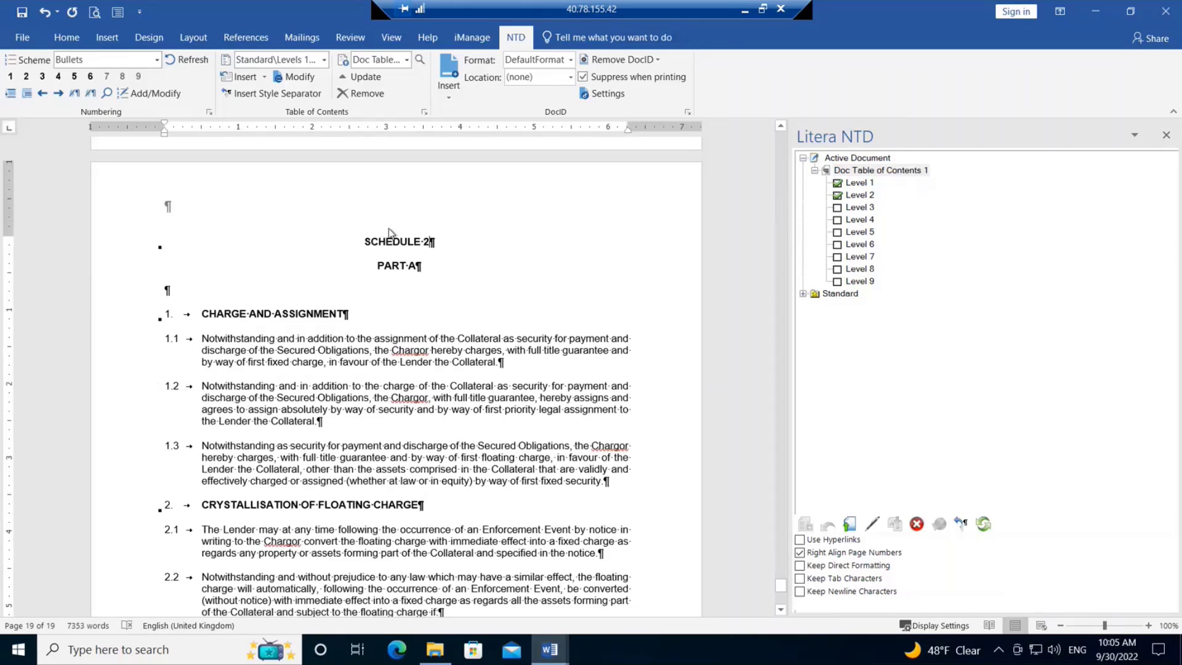
left_click(179, 290)
left_click(158, 60)
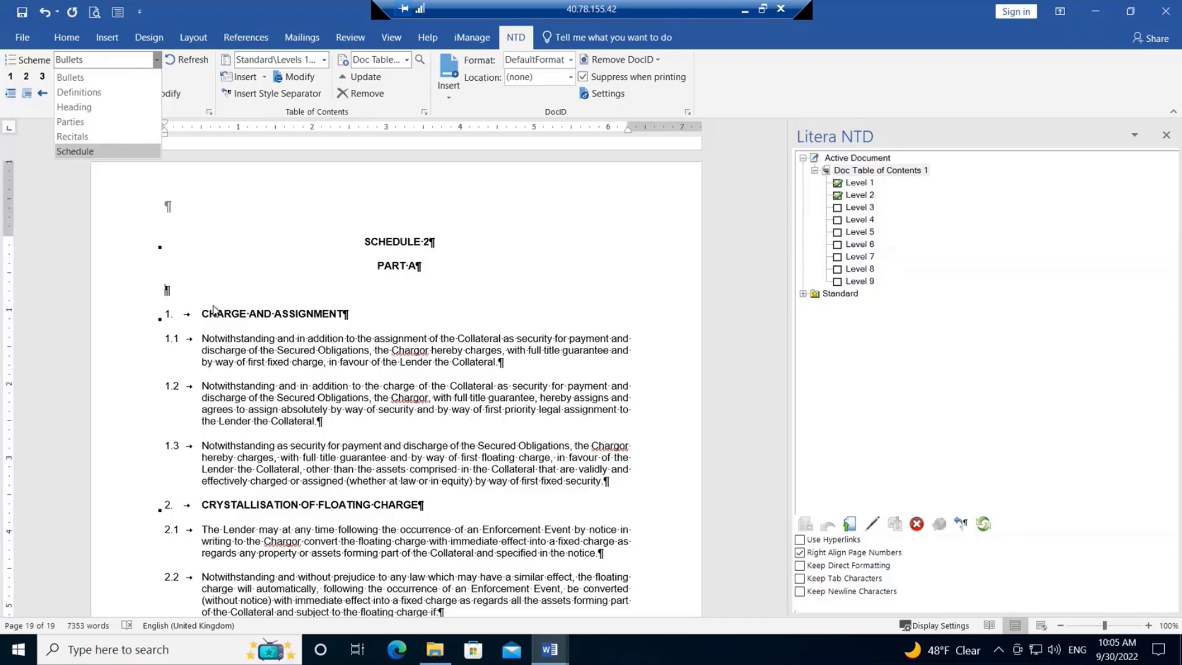
left_click(173, 290)
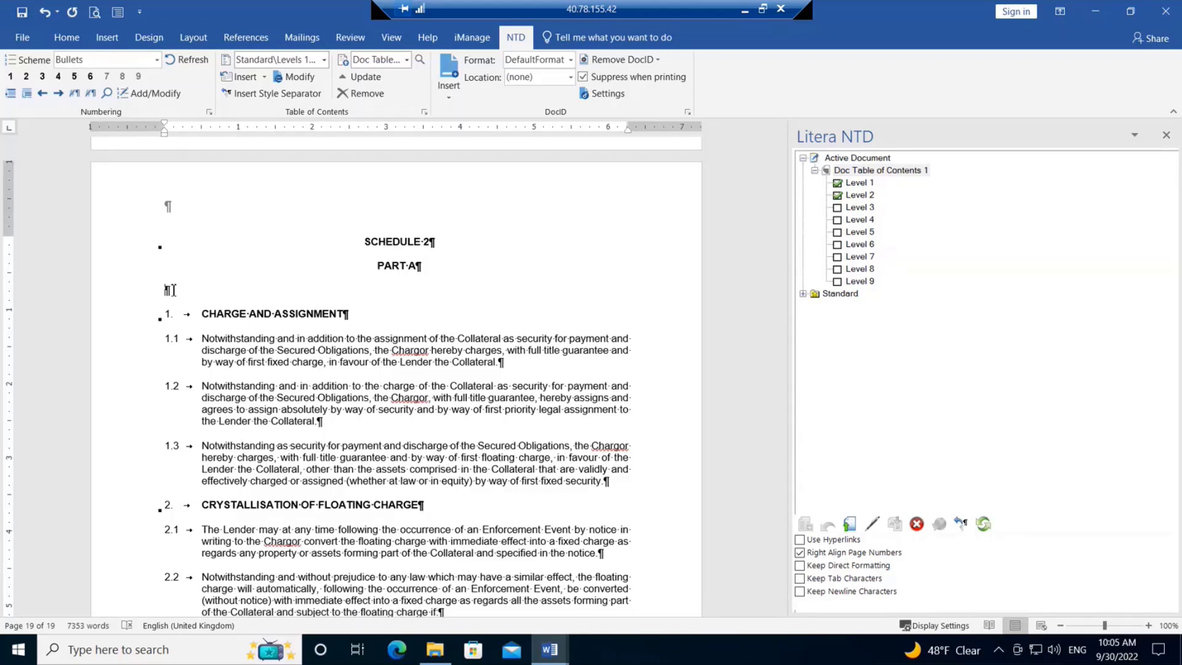
left_click(324, 61)
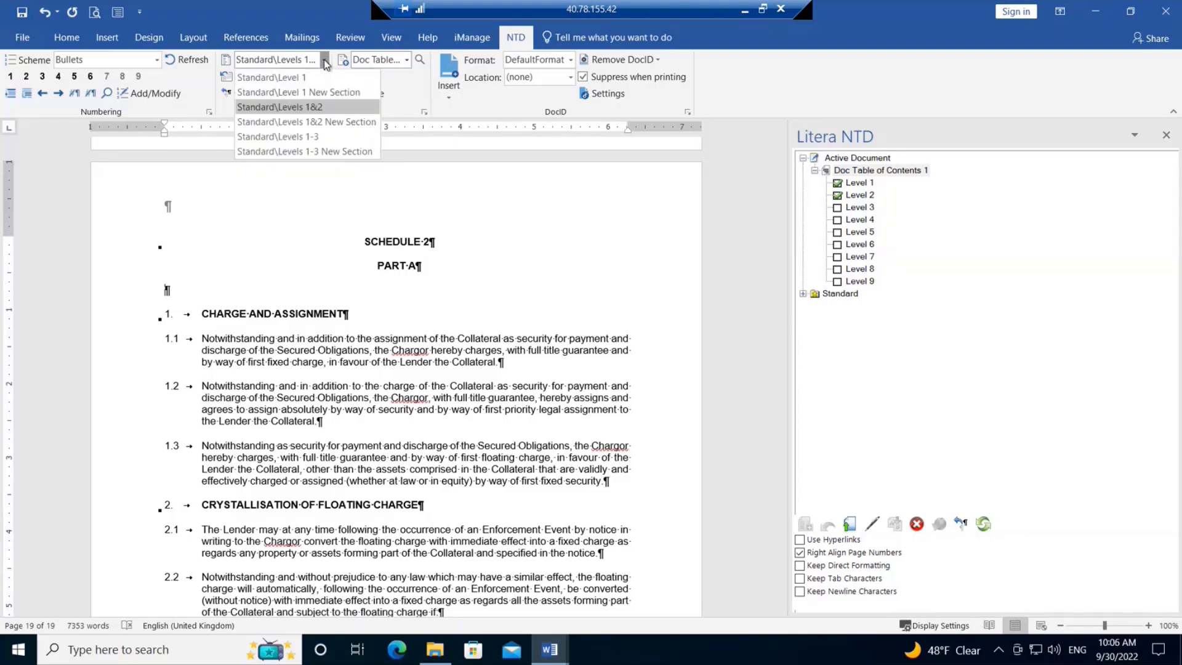
left_click(281, 77)
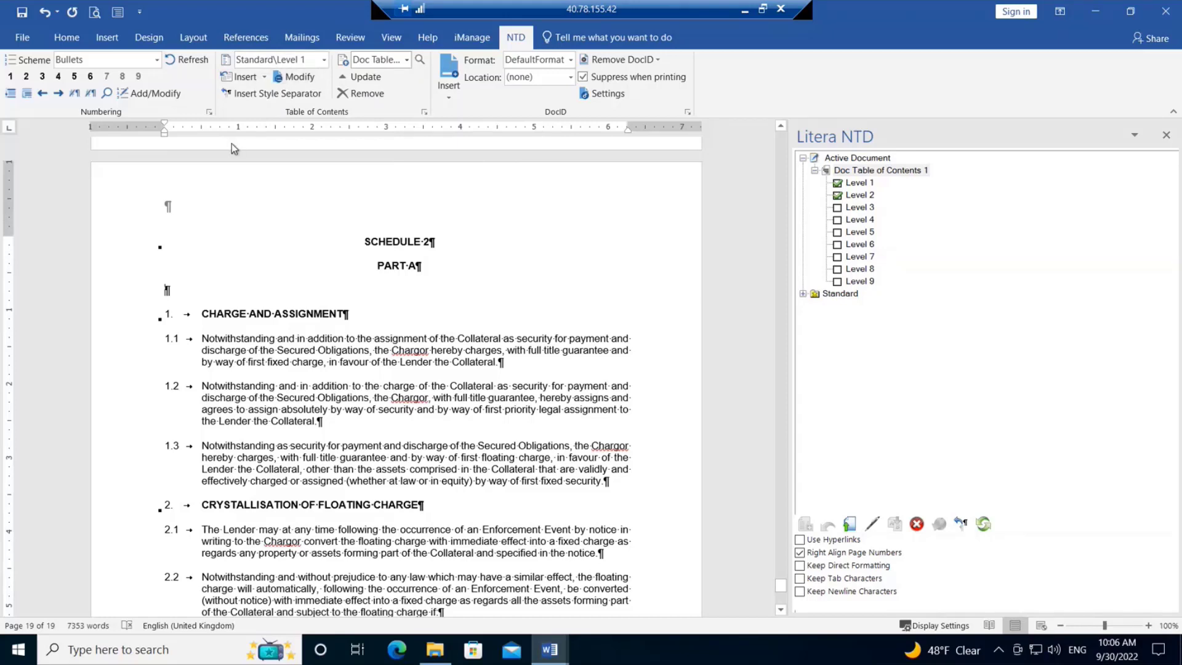
left_click(241, 79)
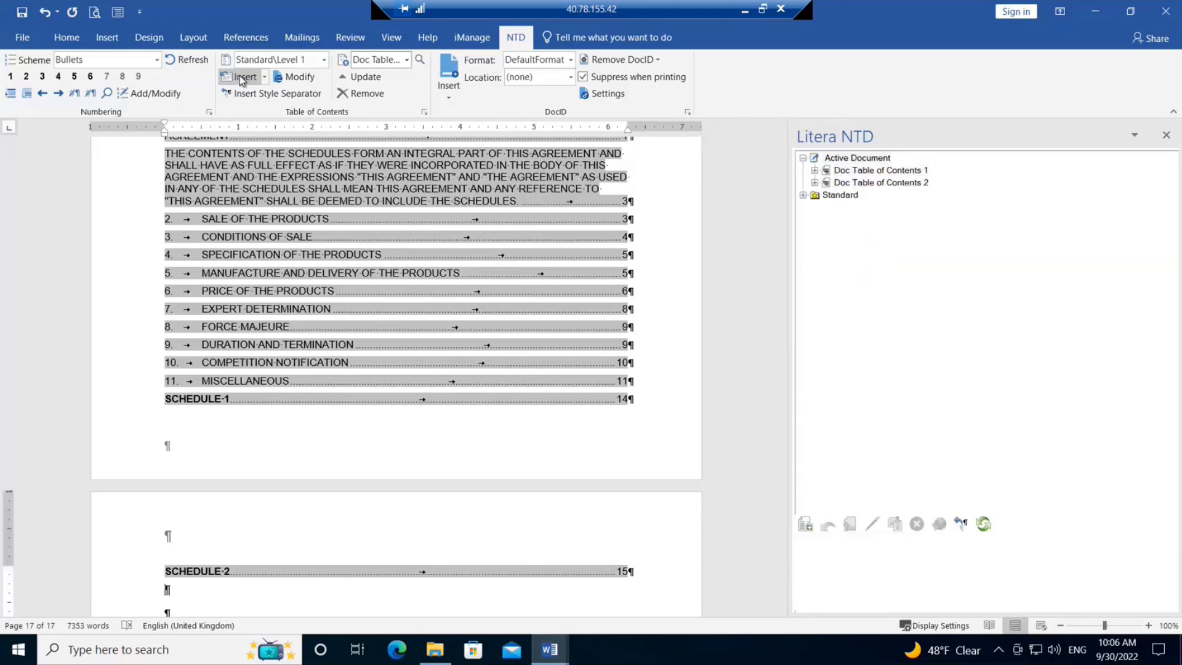
For Doc Table of Contents 2, turn off Keep Direct Formatting and exclude the Definitions, Heading Level 1, Level 1 Number and Schedule Heading styles from Level 1.
left_click(867, 187)
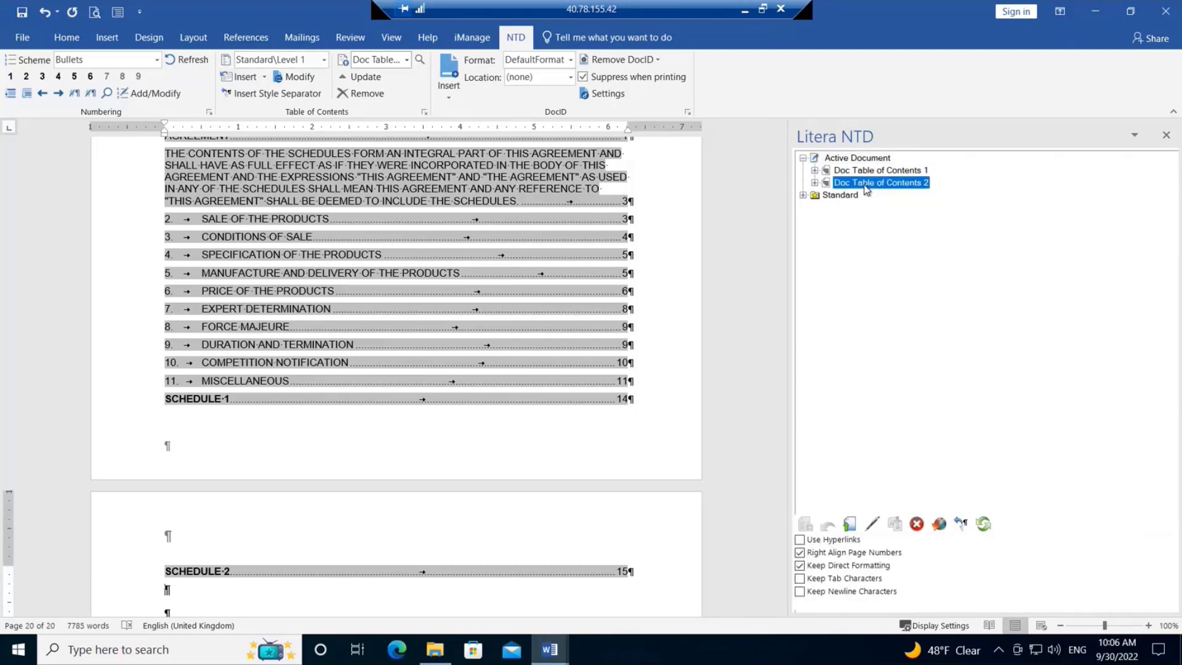
left_click(800, 565)
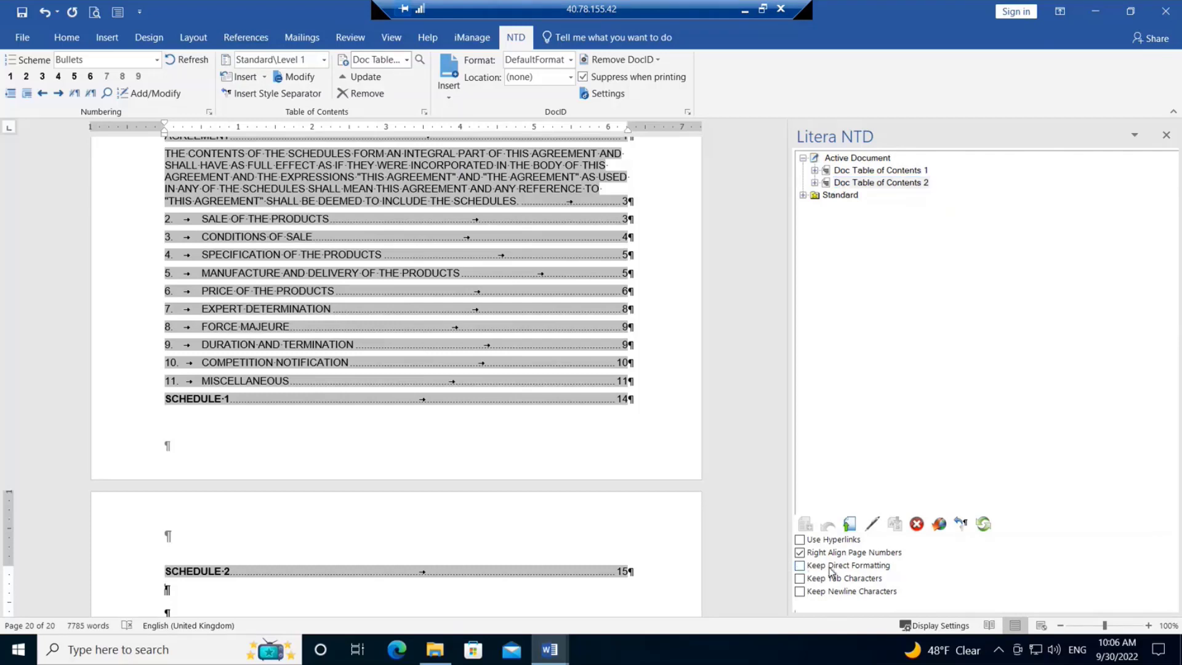
left_click(815, 183)
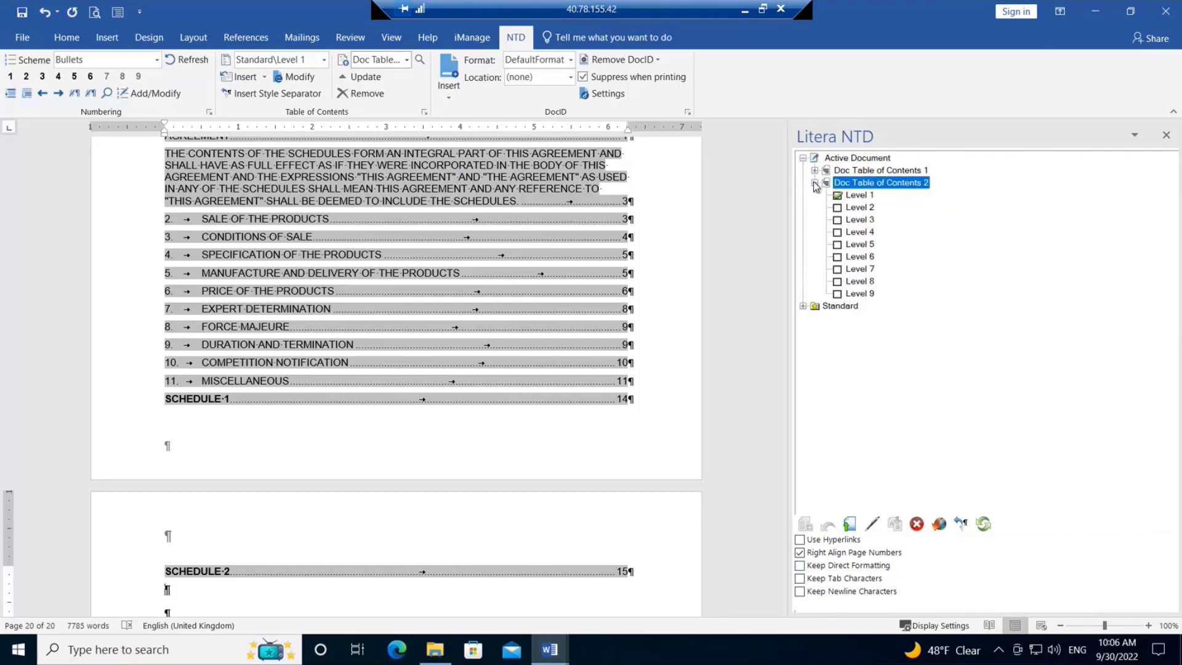
left_click(861, 196)
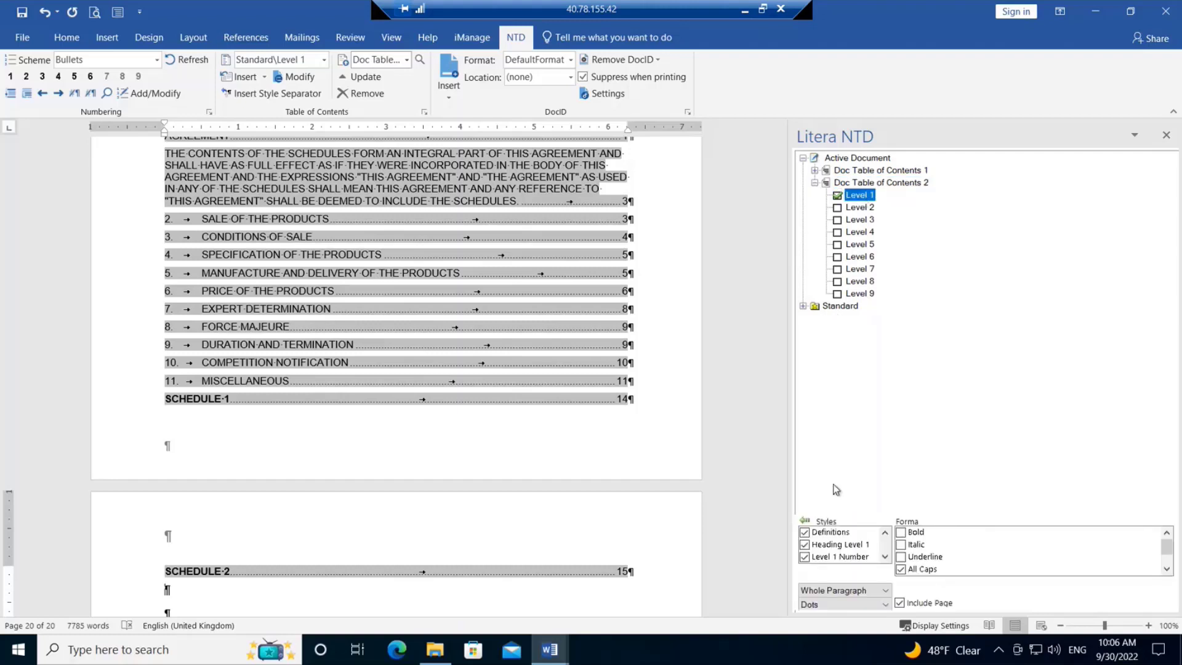
left_click(806, 533)
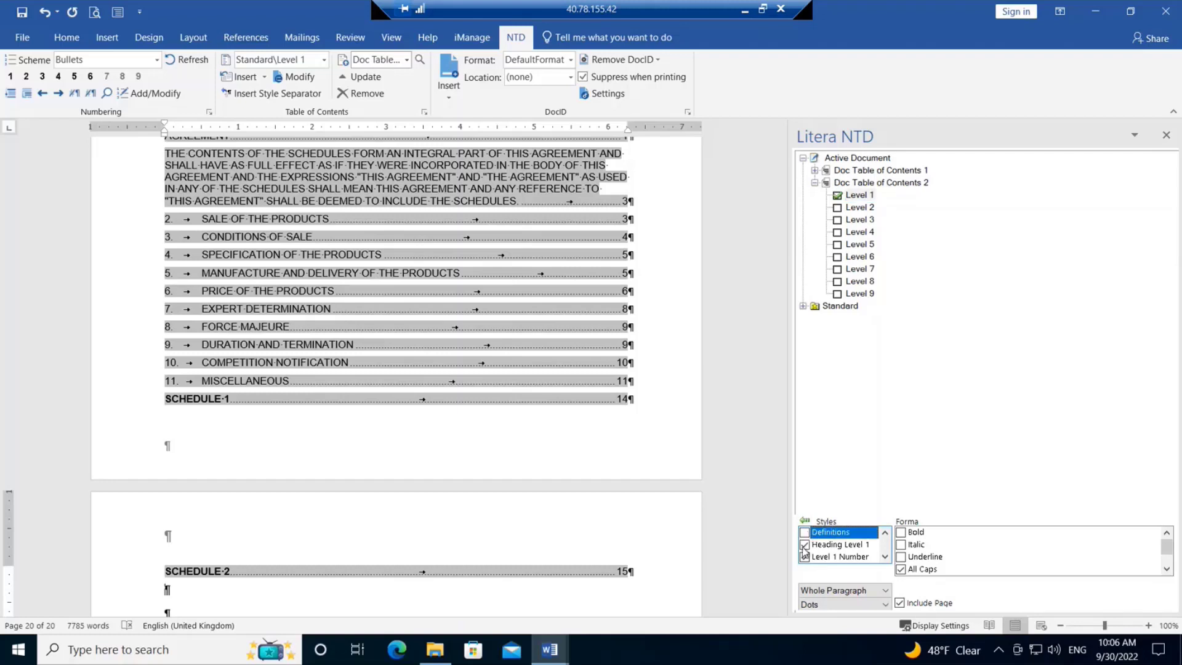
left_click(804, 545)
left_click(804, 557)
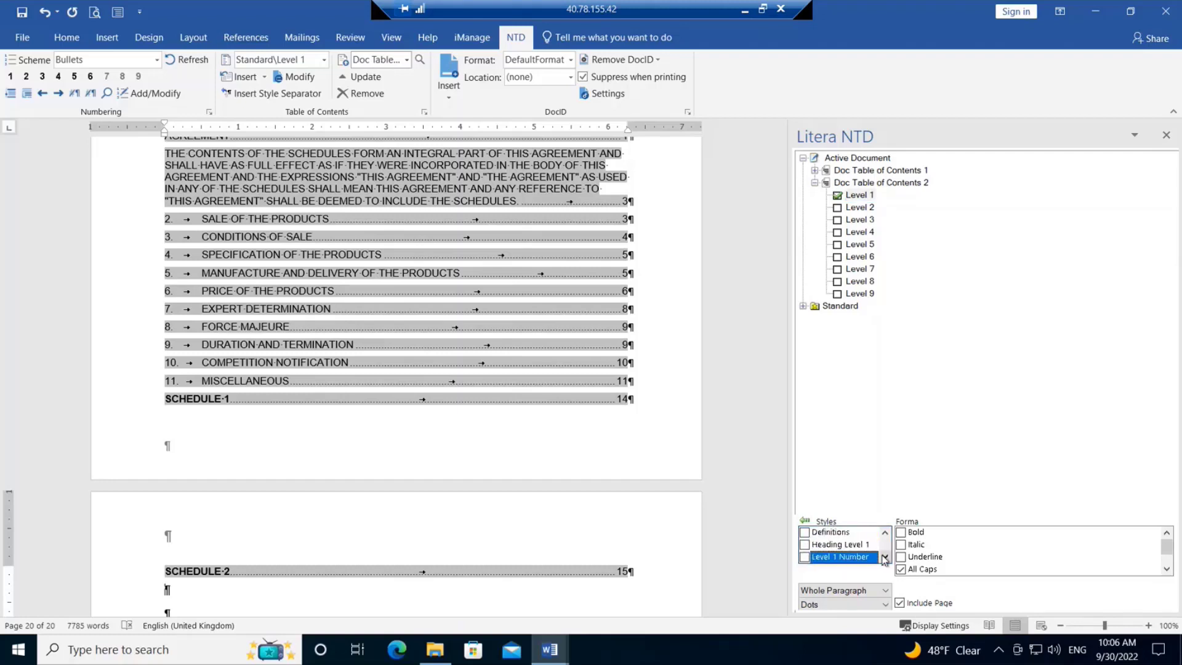
left_click(885, 558)
left_click(805, 557)
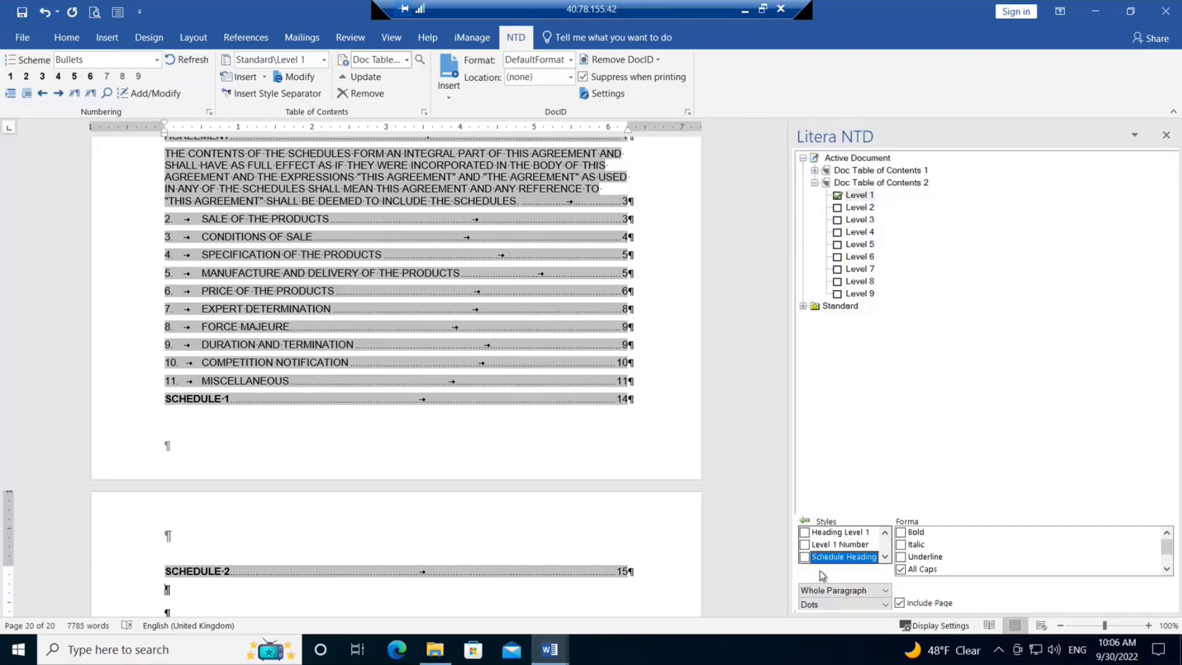
Add the Schedule Heading 1 style to Level 1 of Doc Table of Contents 2.
left_click(807, 523)
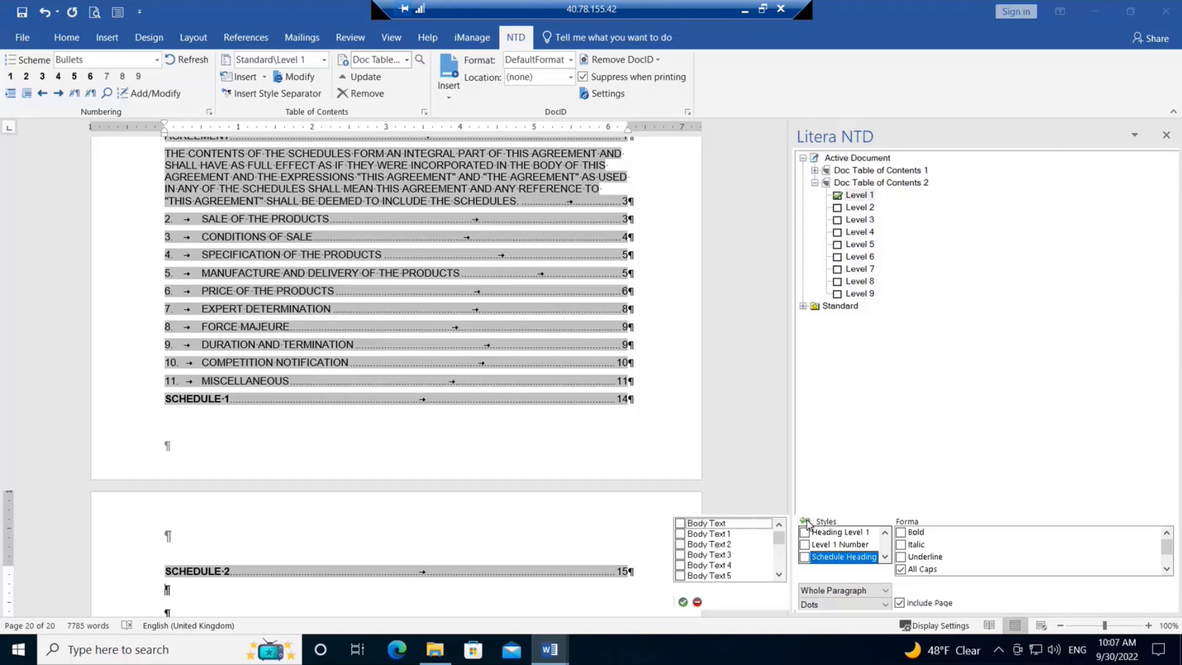
left_click(779, 576)
left_click(779, 576)
left_click(779, 576)
left_click(779, 576)
left_click(779, 576)
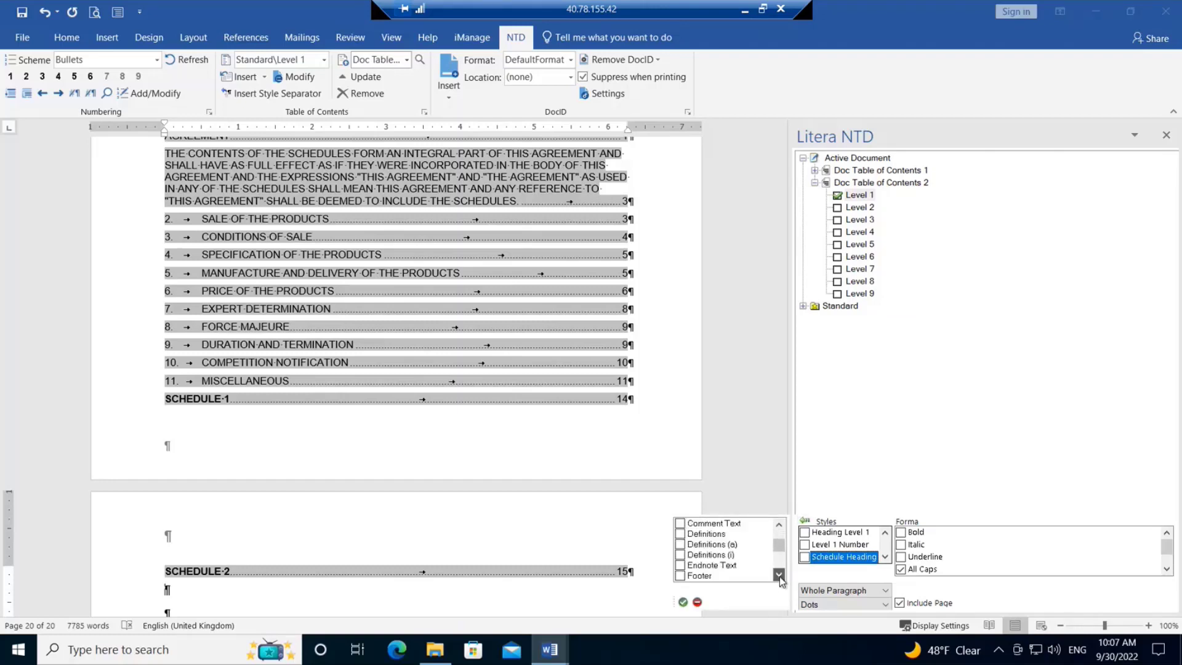
left_click(779, 576)
left_click(780, 576)
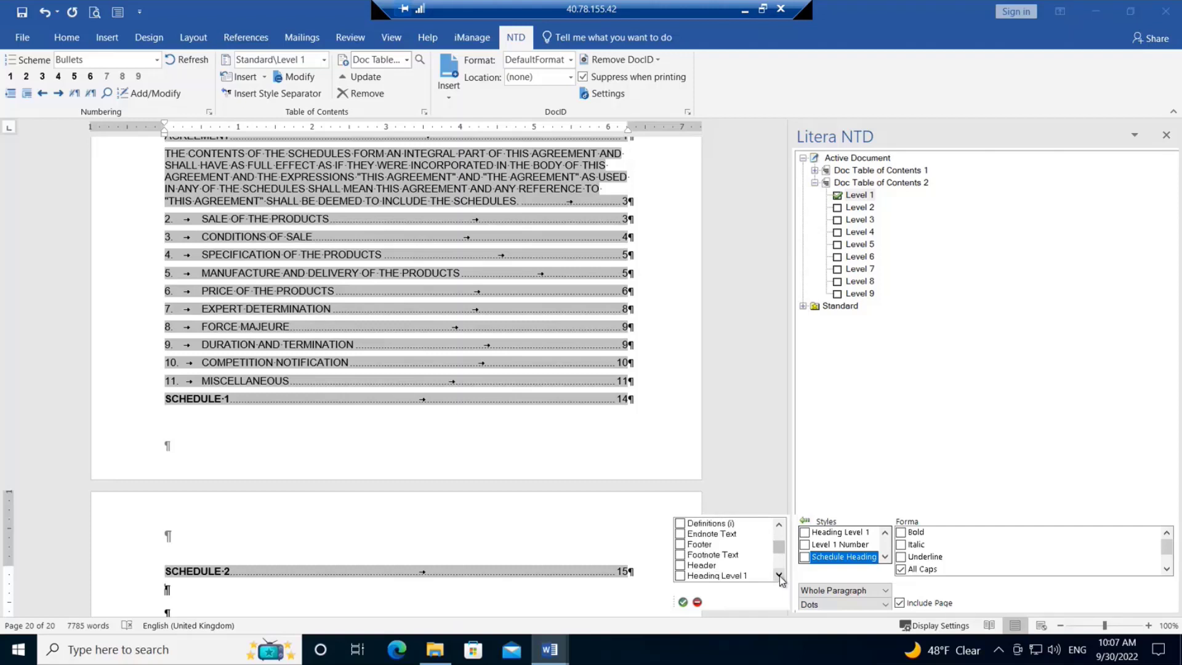
left_click(779, 575)
left_click(779, 575)
left_click(779, 575)
left_click(779, 575)
left_click(779, 575)
left_click(780, 575)
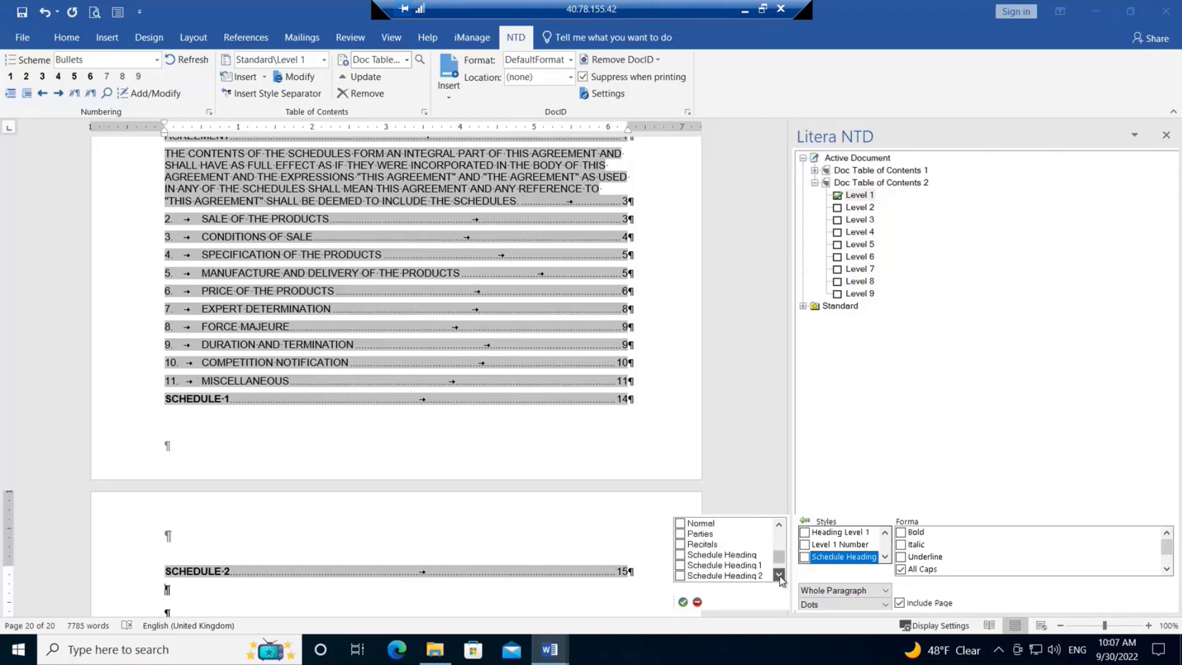
left_click(779, 575)
left_click(779, 575)
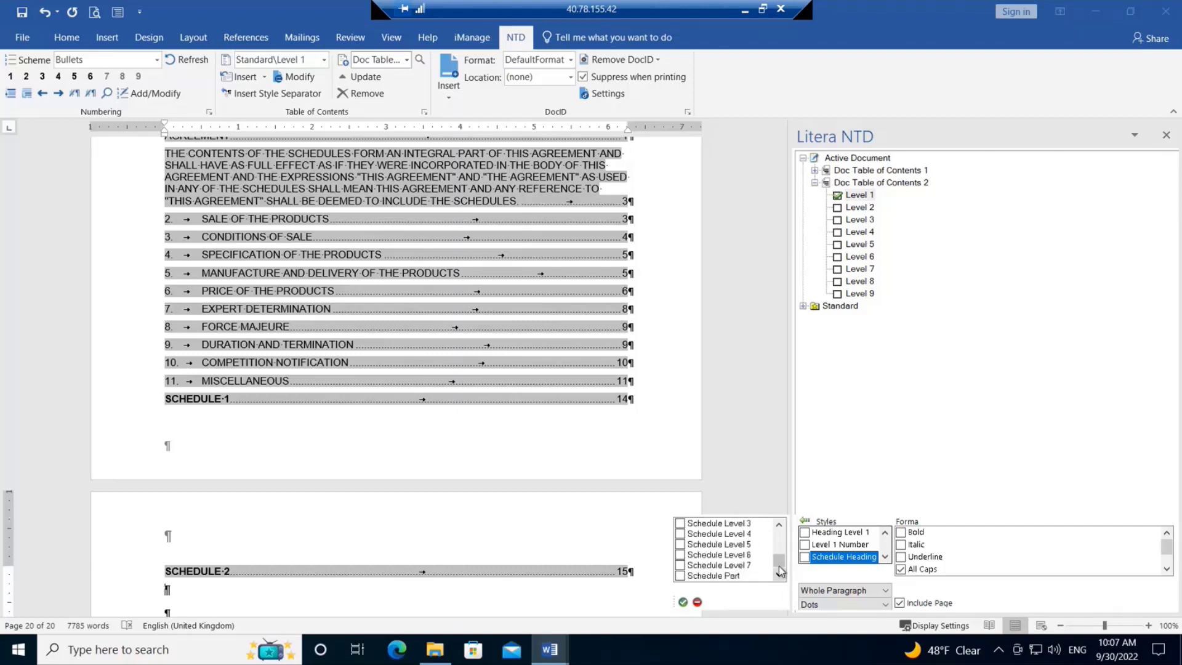
left_click(779, 525)
left_click(778, 525)
left_click(778, 525)
left_click(779, 526)
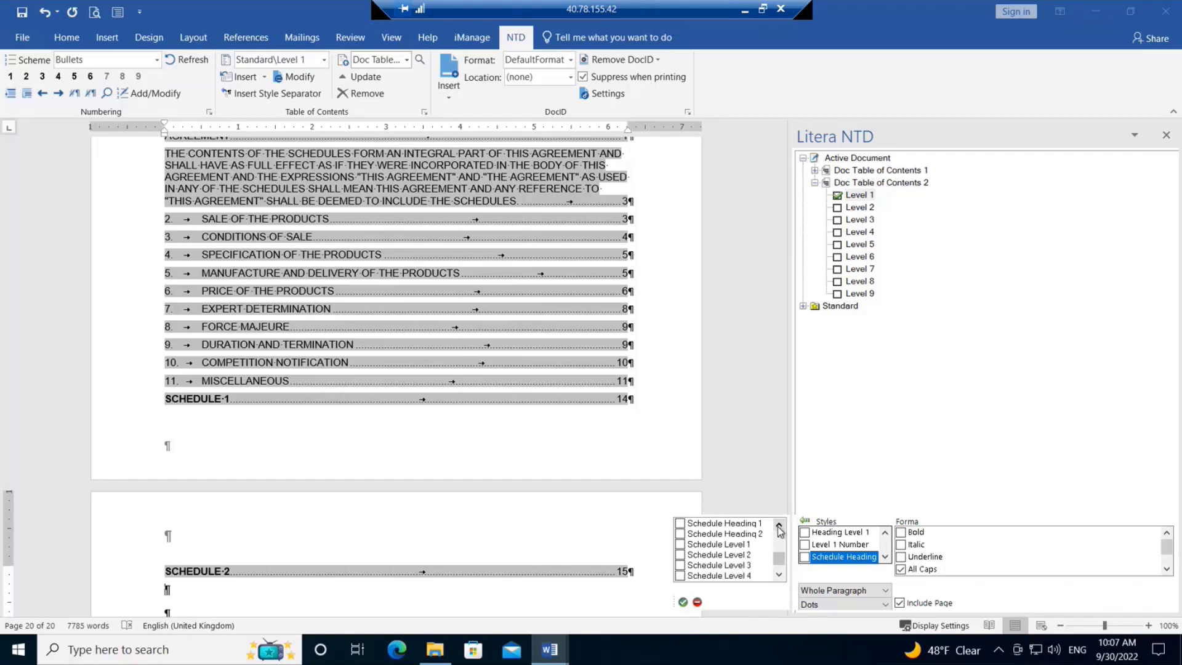
left_click(681, 525)
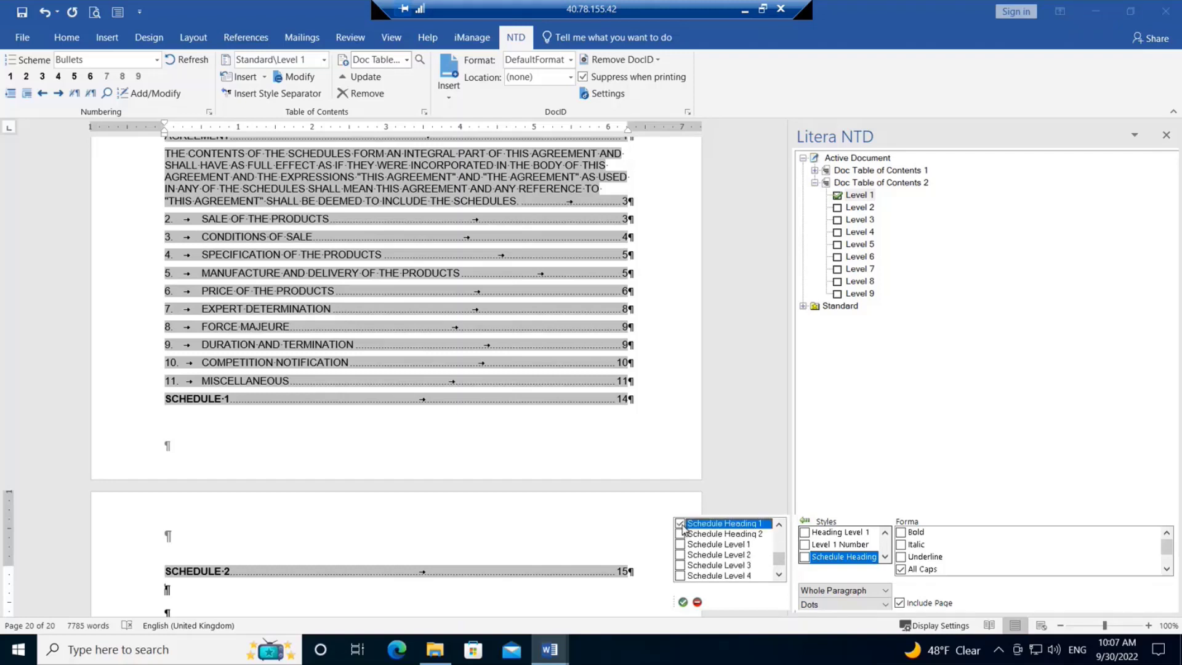
left_click(684, 603)
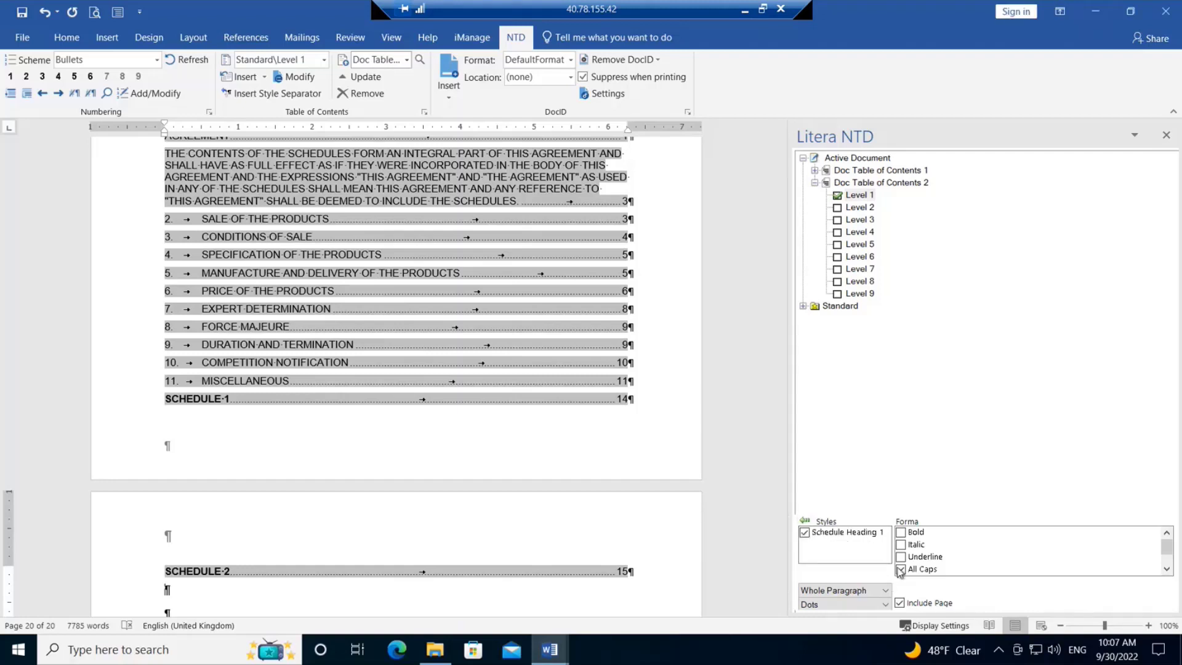
Update Doc Table of Contents 2 and go to its location in the document.
left_click(889, 184)
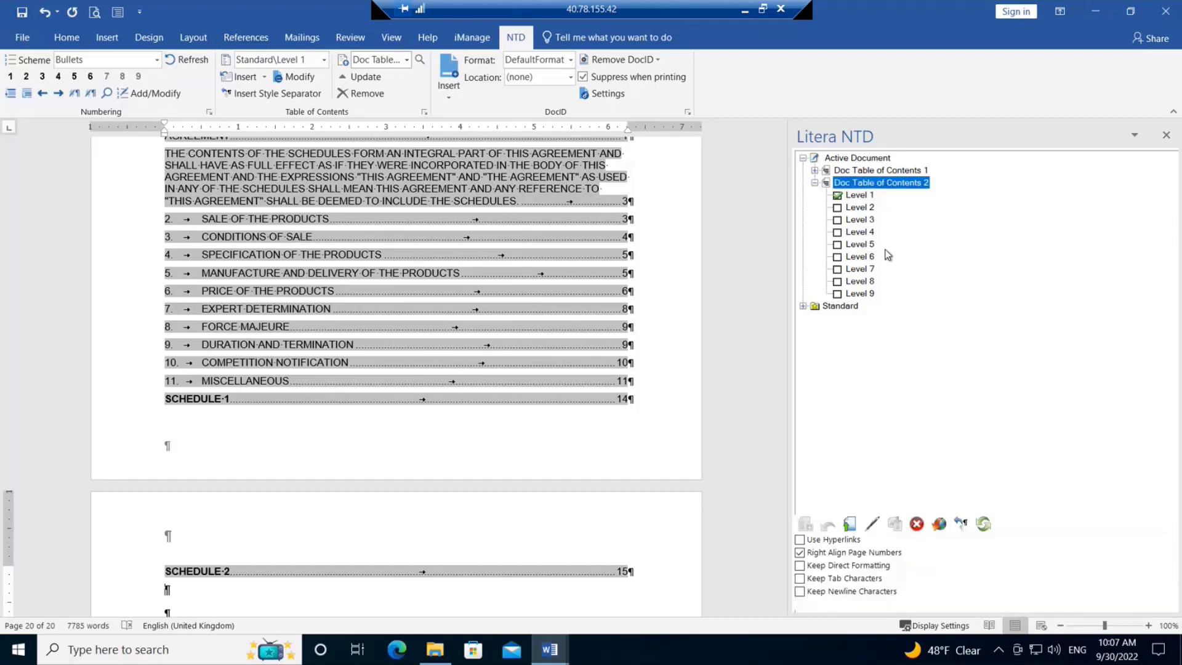
left_click(852, 527)
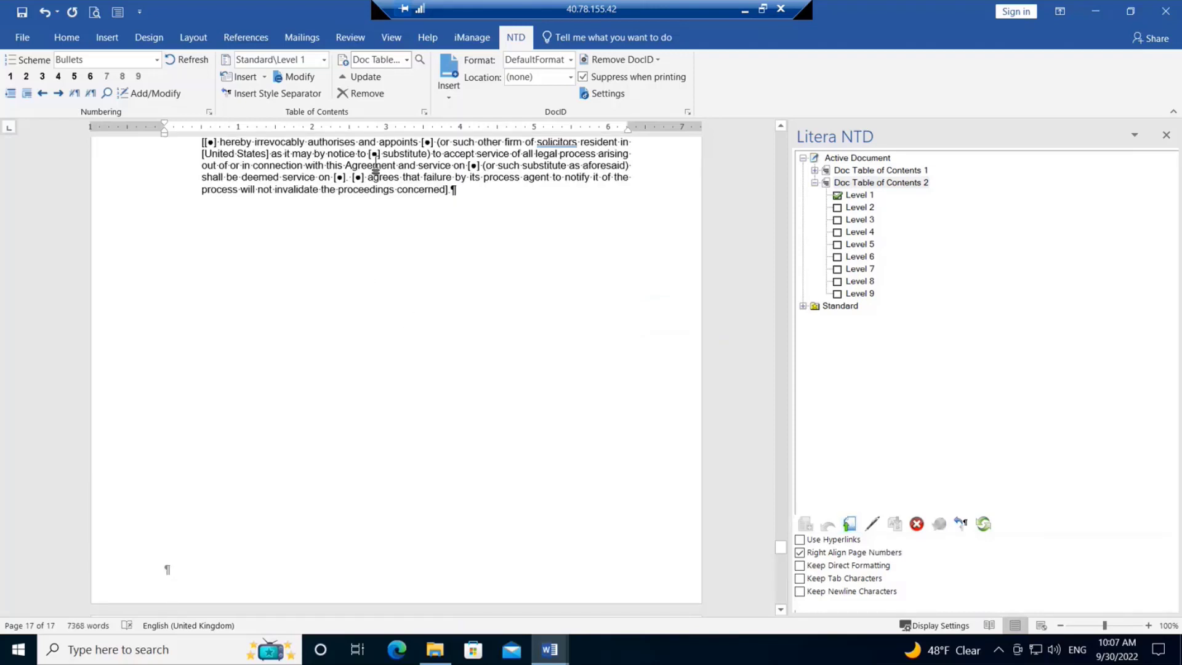
left_click(406, 61)
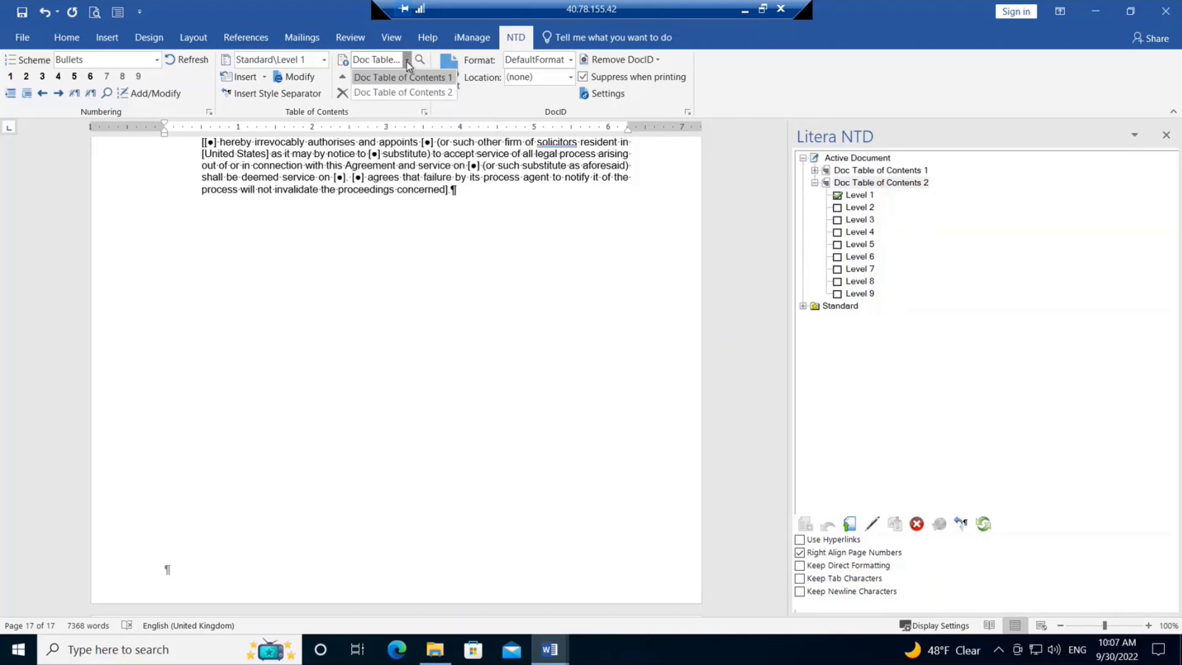
left_click(403, 93)
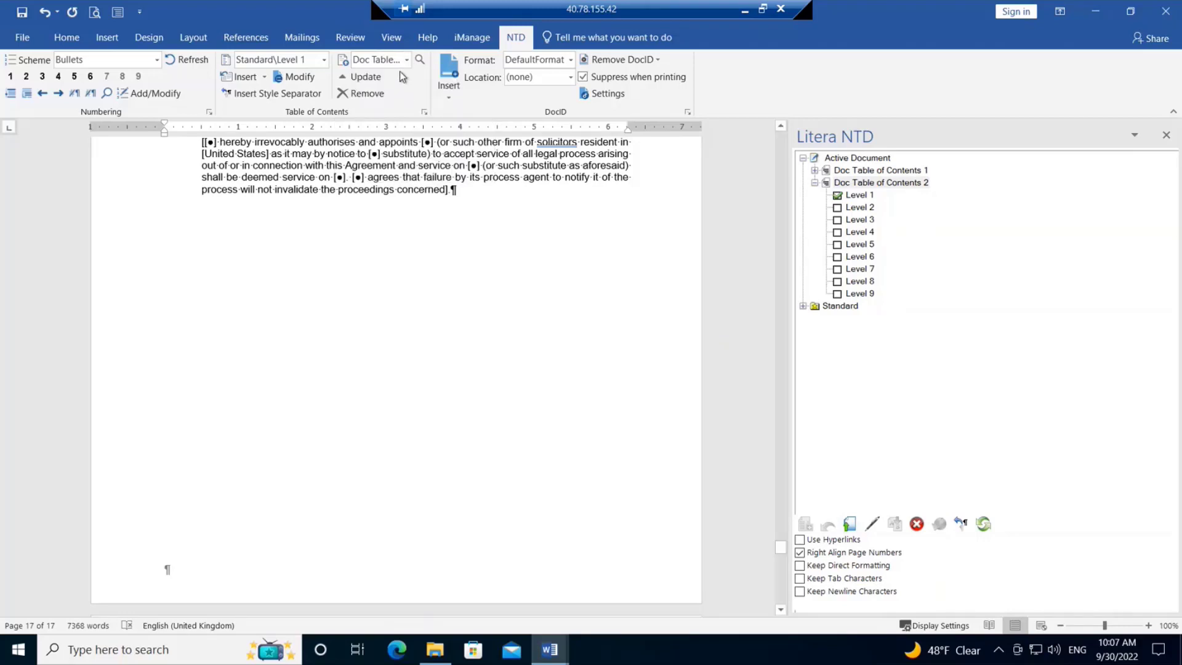
left_click(418, 63)
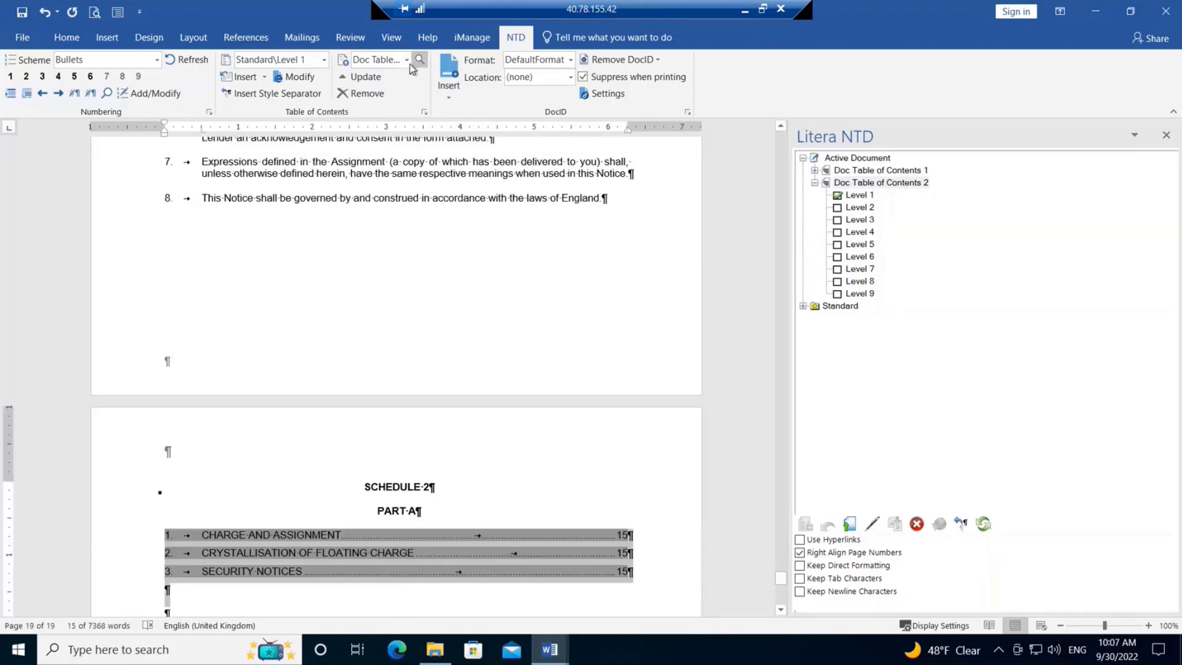
Locate Doc Table of Contents 1 and Doc Table of Contents 2 in turn, ending at Doc Table of Contents 1.
left_click(407, 59)
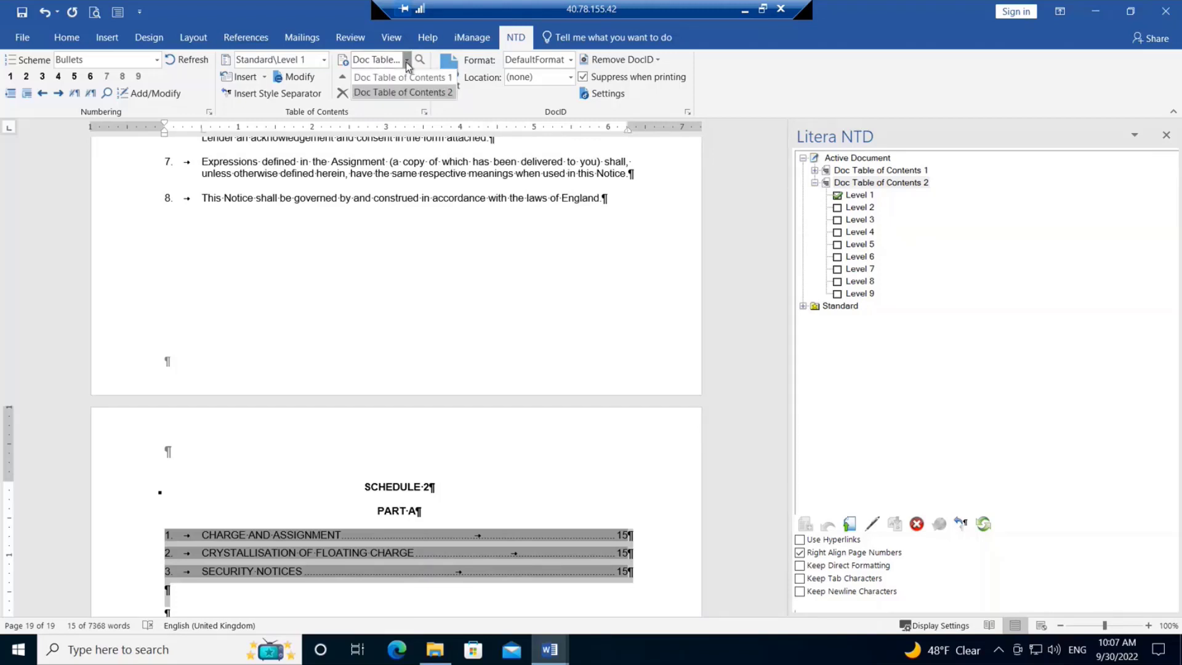
left_click(399, 75)
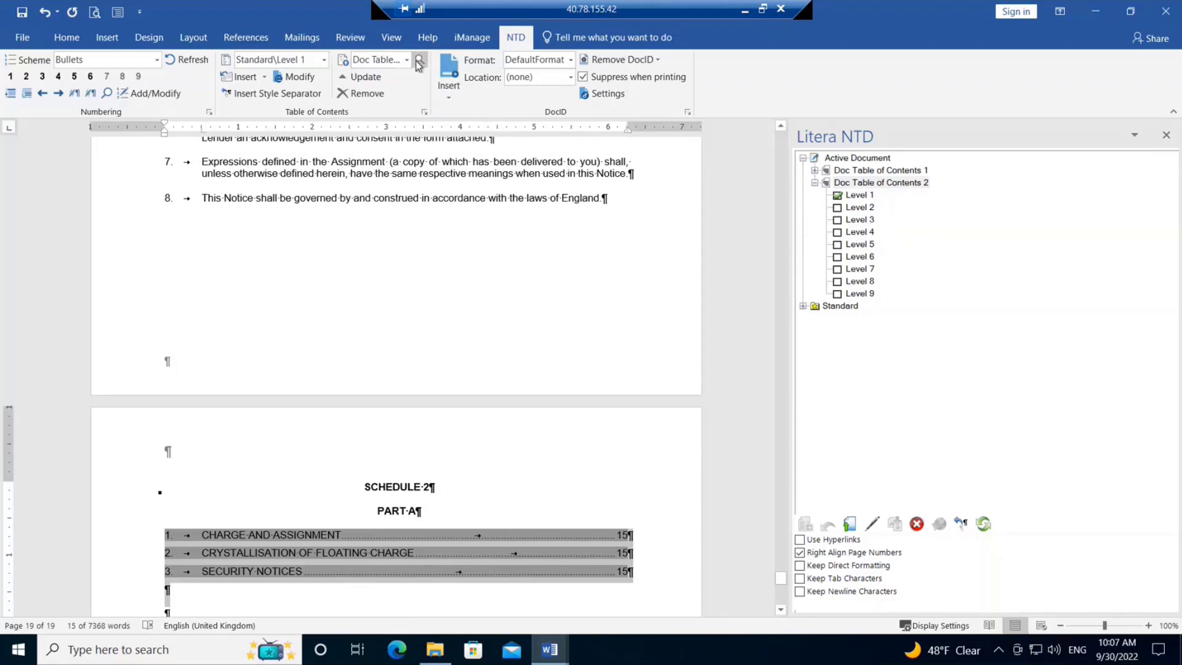
left_click(419, 62)
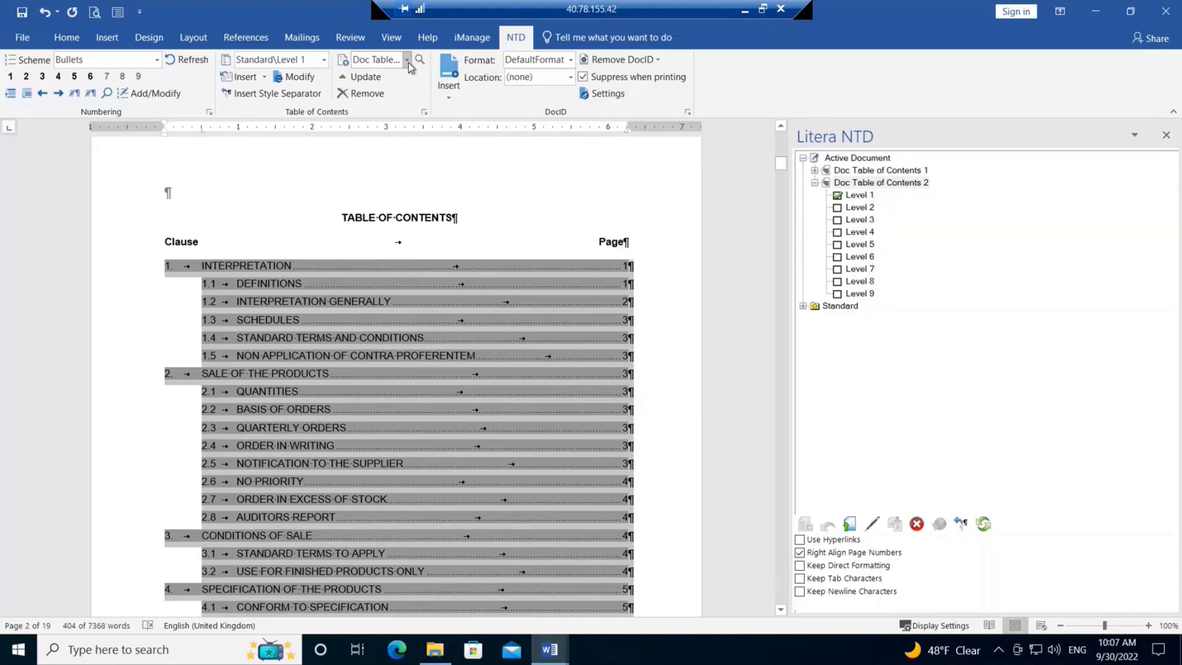
left_click(407, 61)
left_click(406, 92)
left_click(419, 61)
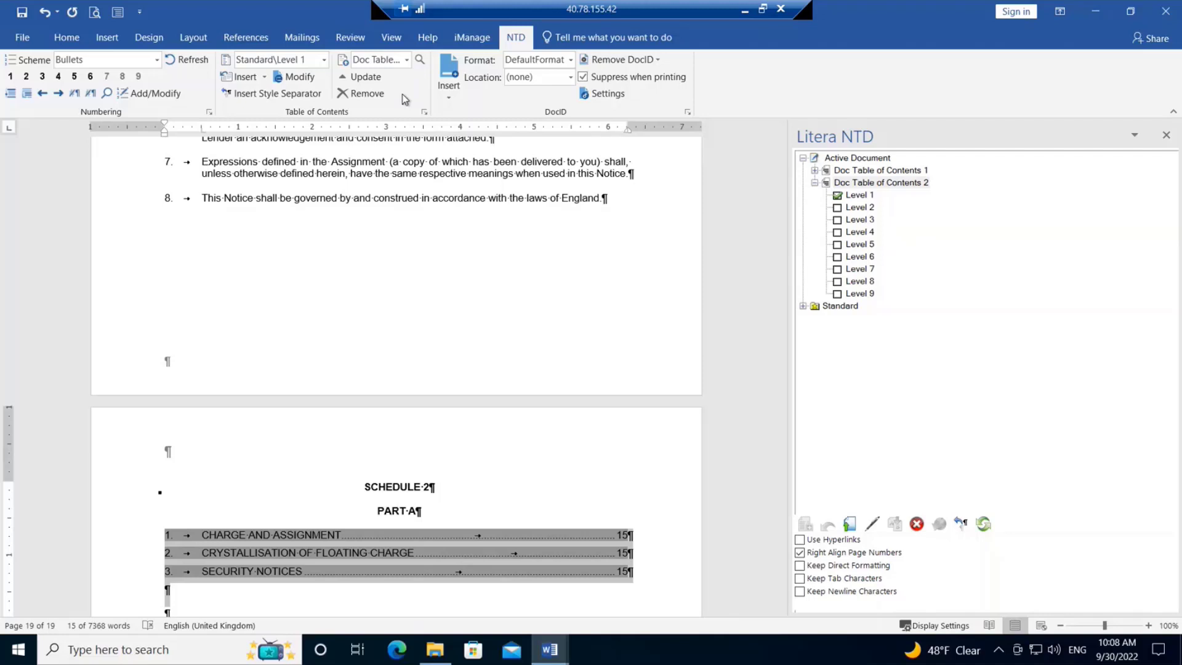
left_click(407, 61)
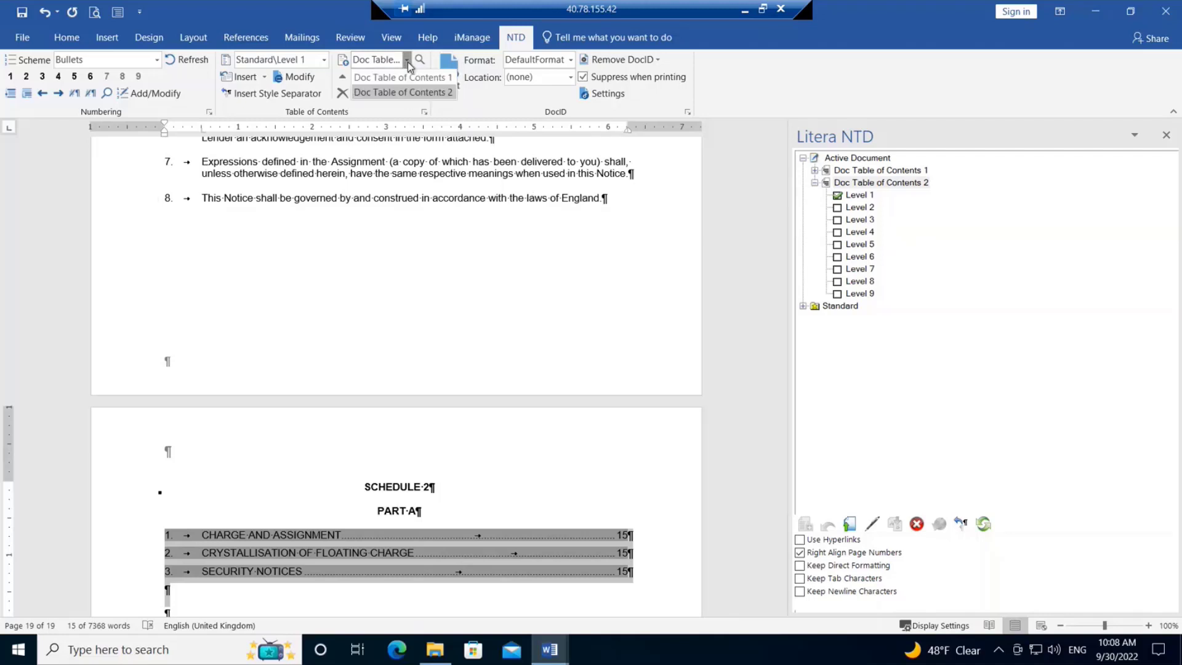
left_click(422, 78)
left_click(420, 61)
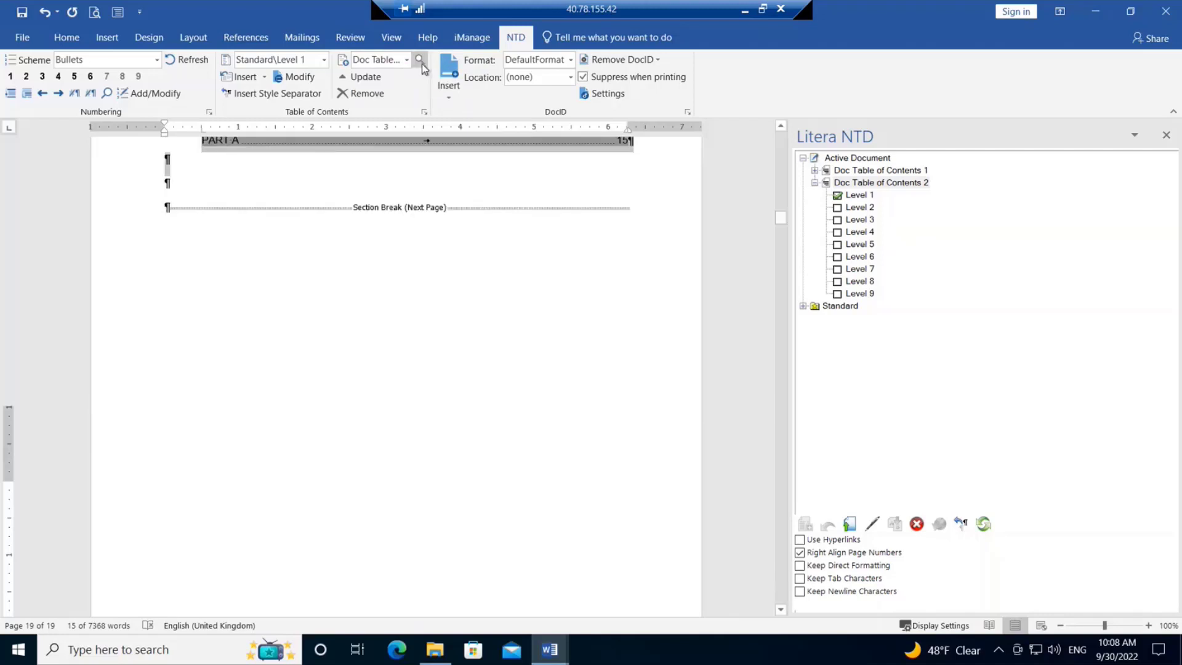
left_click(421, 61)
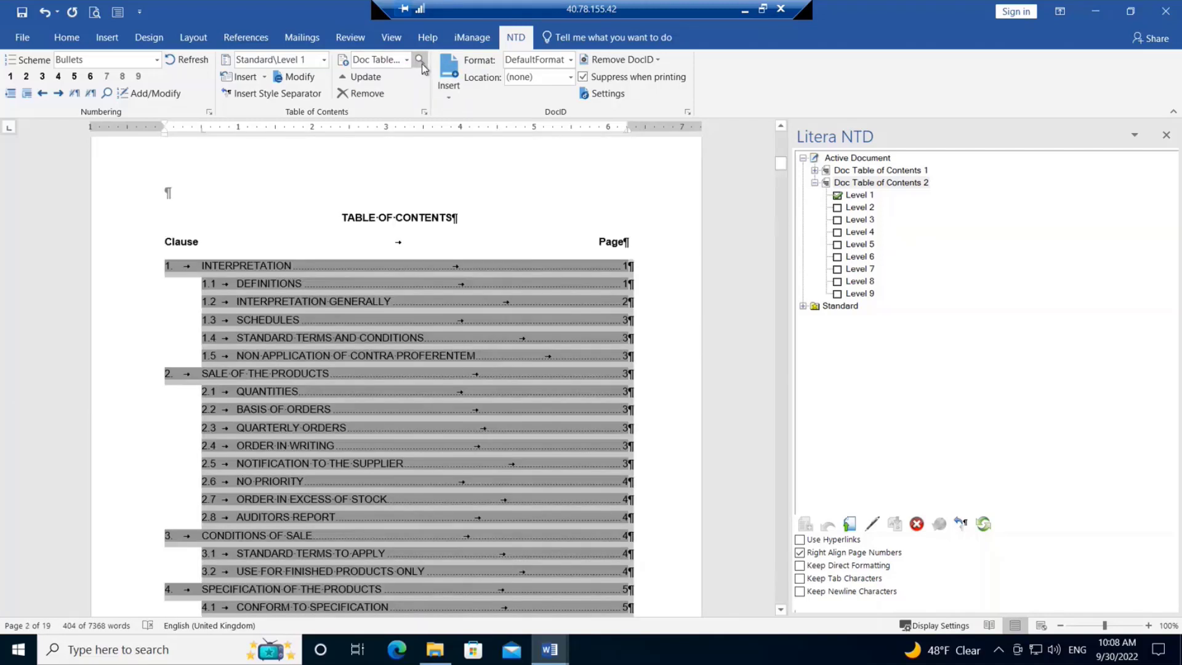
Collapse the Doc Table of Contents 2 levels and view which table types can be created for the active document.
left_click(815, 184)
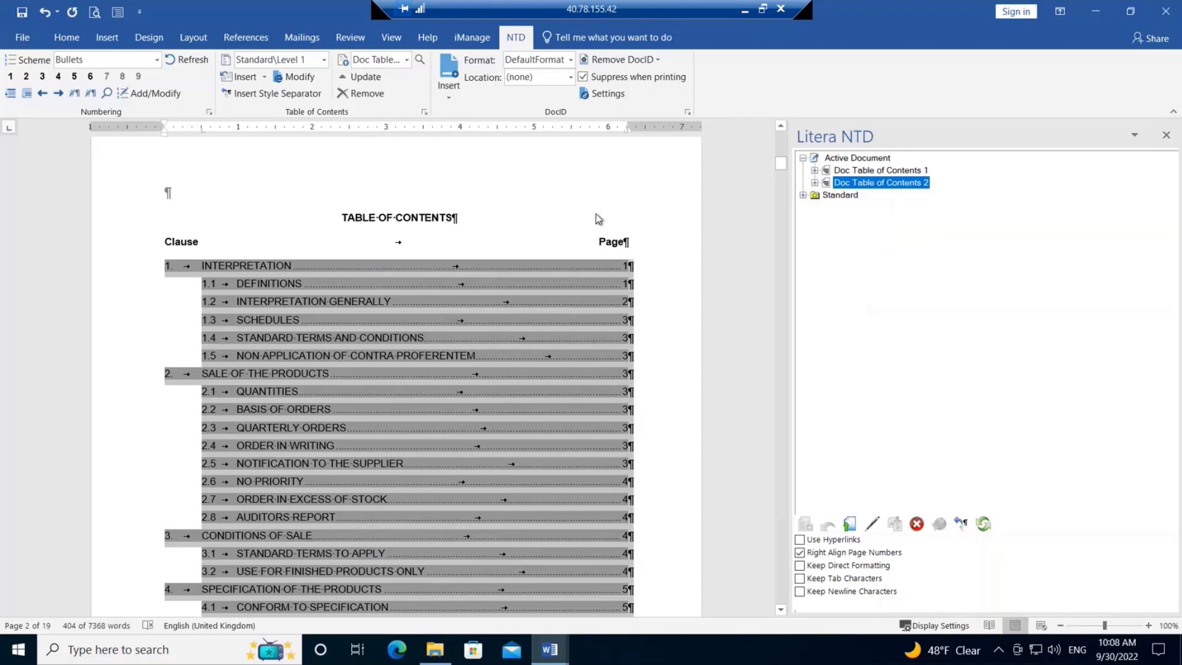
right_click(865, 158)
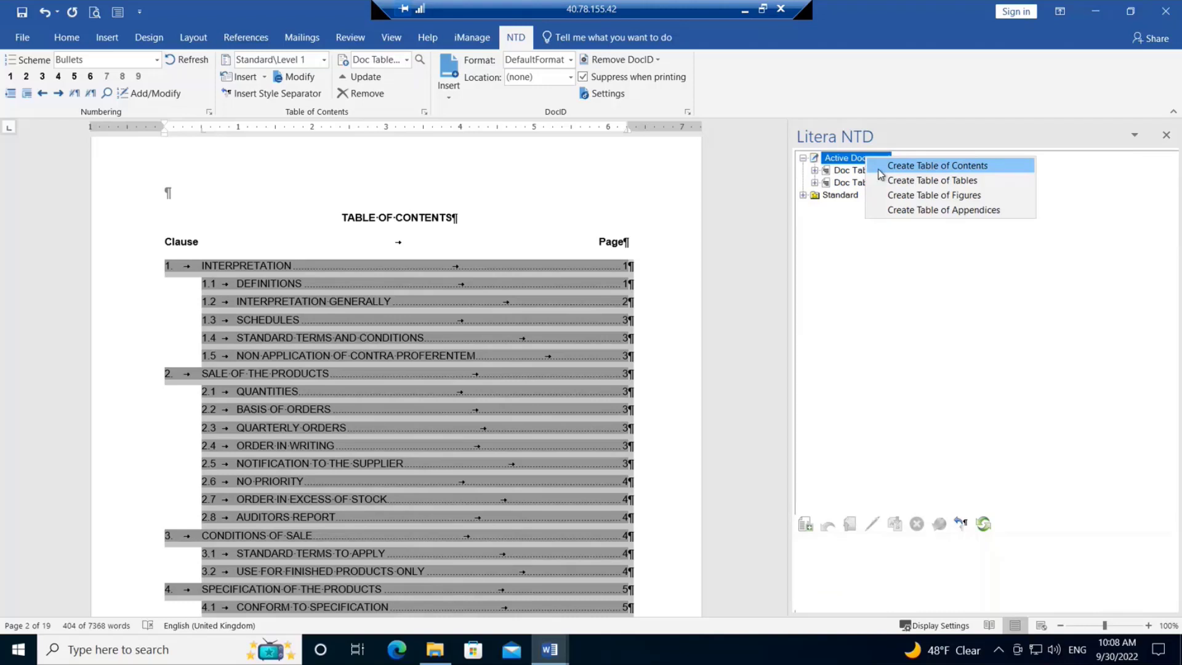
left_click(429, 220)
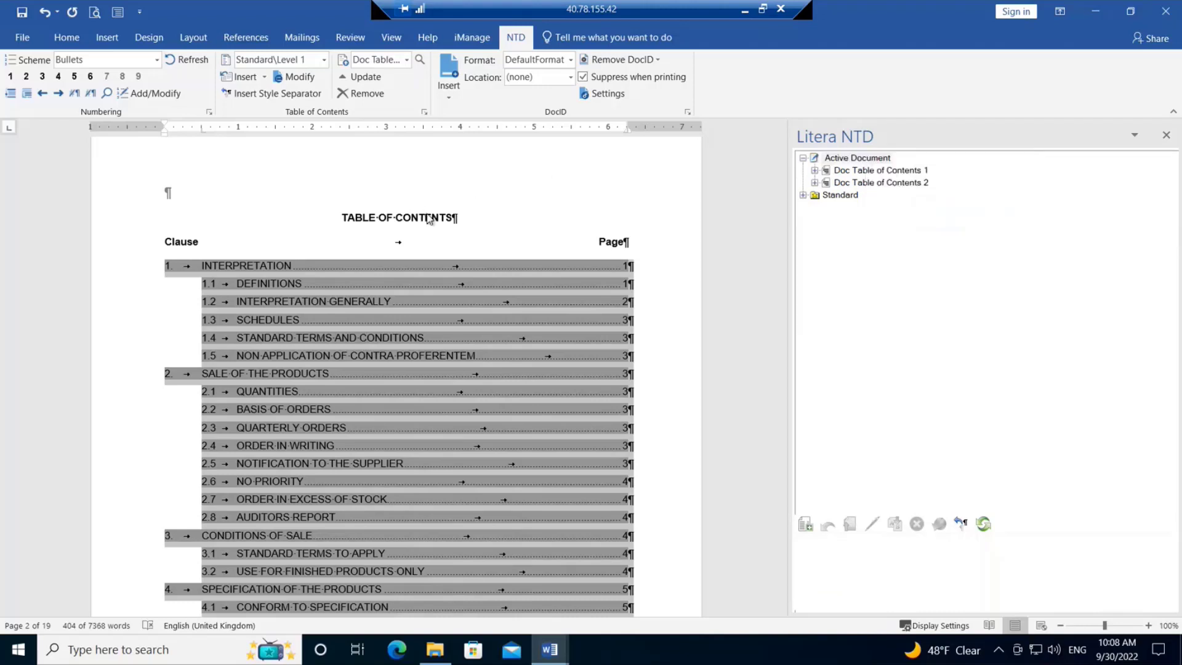
left_click(429, 220)
Add a new paragraph reading SECTION 1 directly above the IT IS AGREED line.
scroll(512, 318, "down", 6)
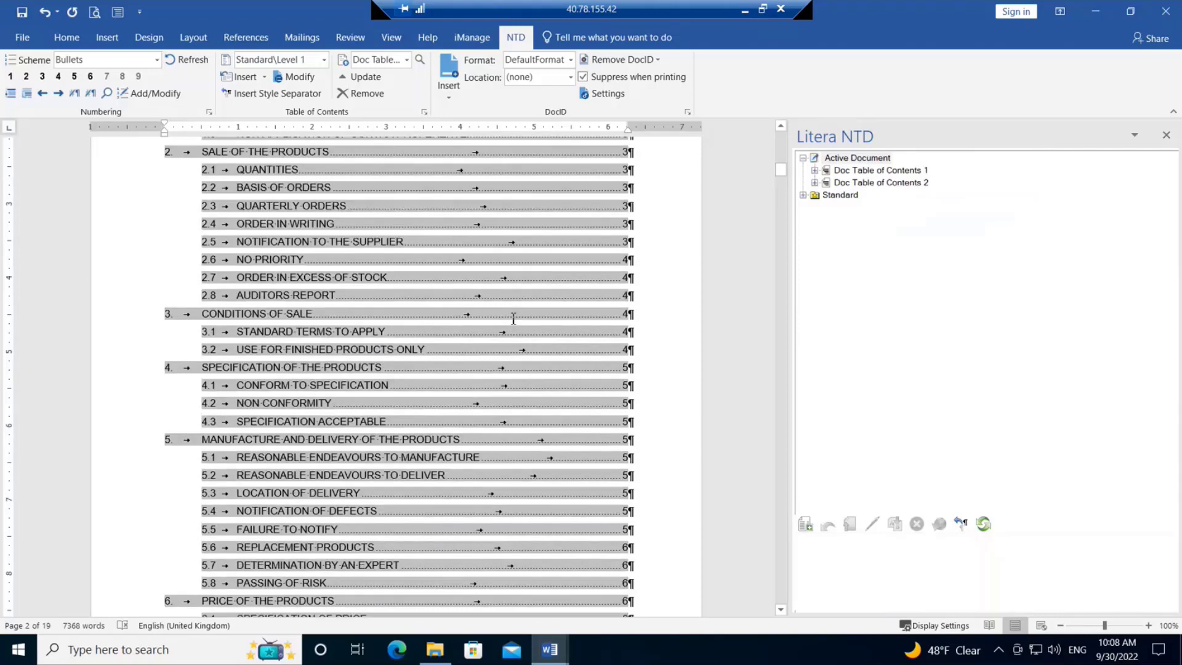
scroll(513, 318, "down", 20)
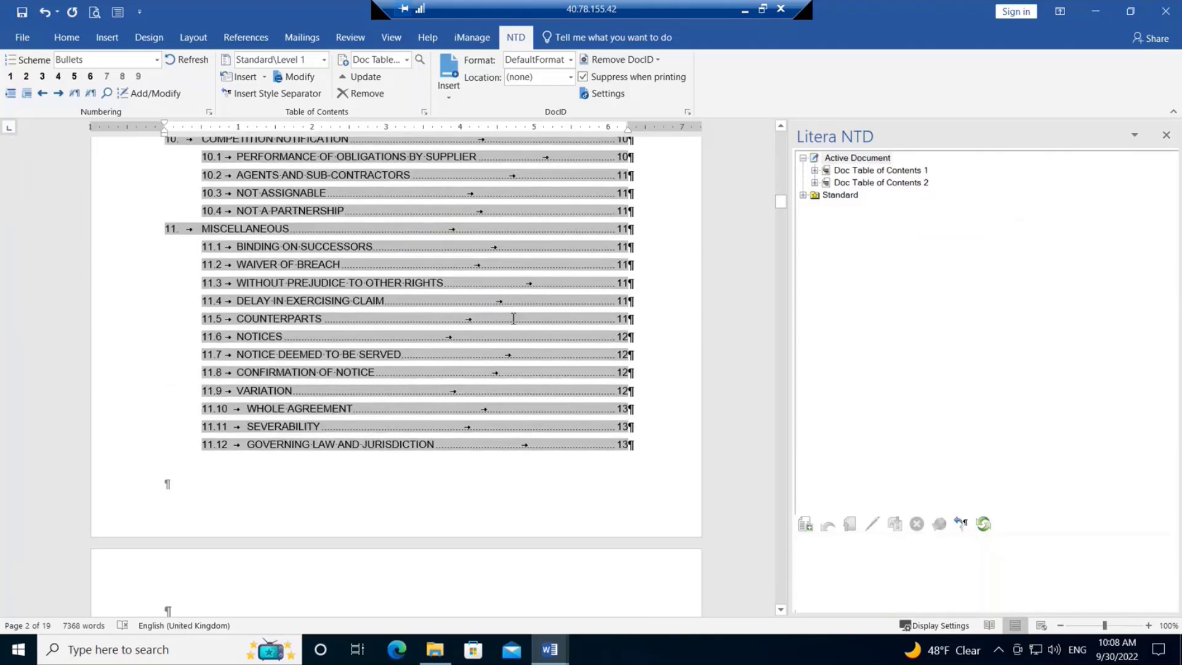
scroll(513, 318, "down", 18)
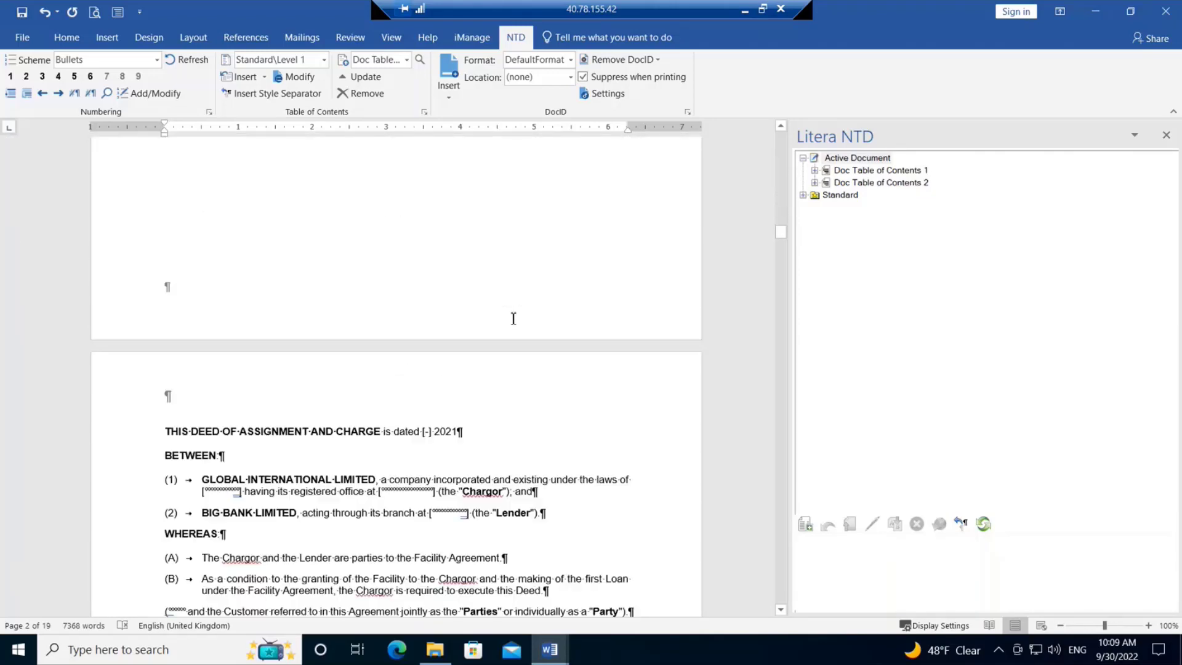
scroll(513, 318, "down", 6)
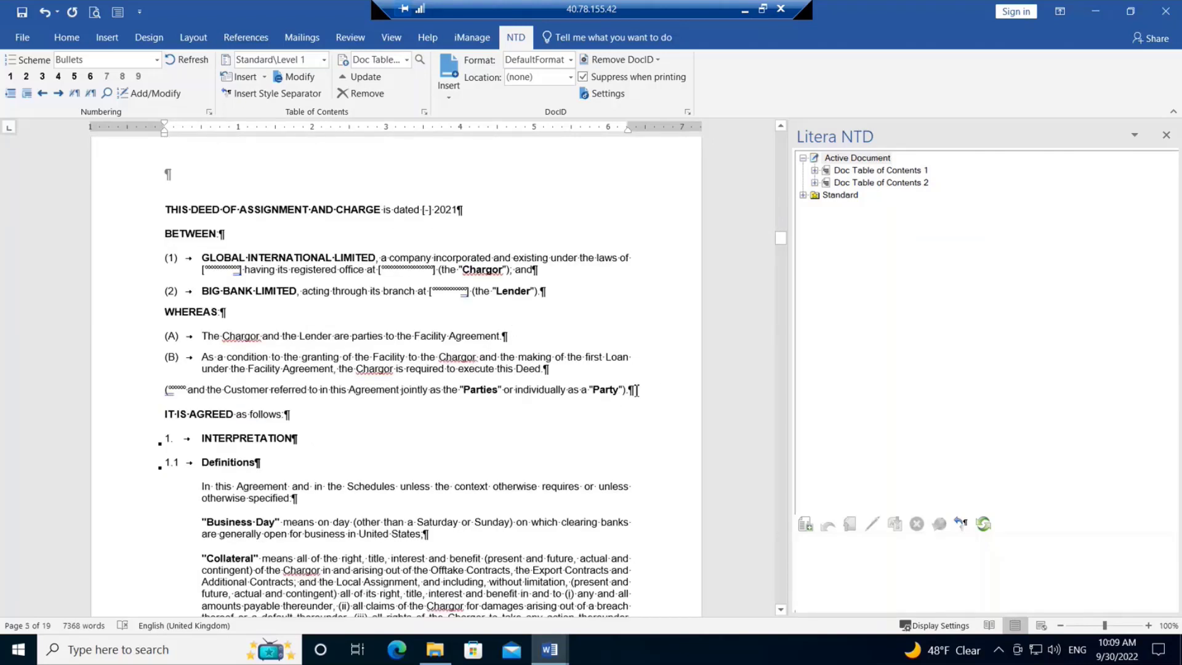
left_click(657, 390)
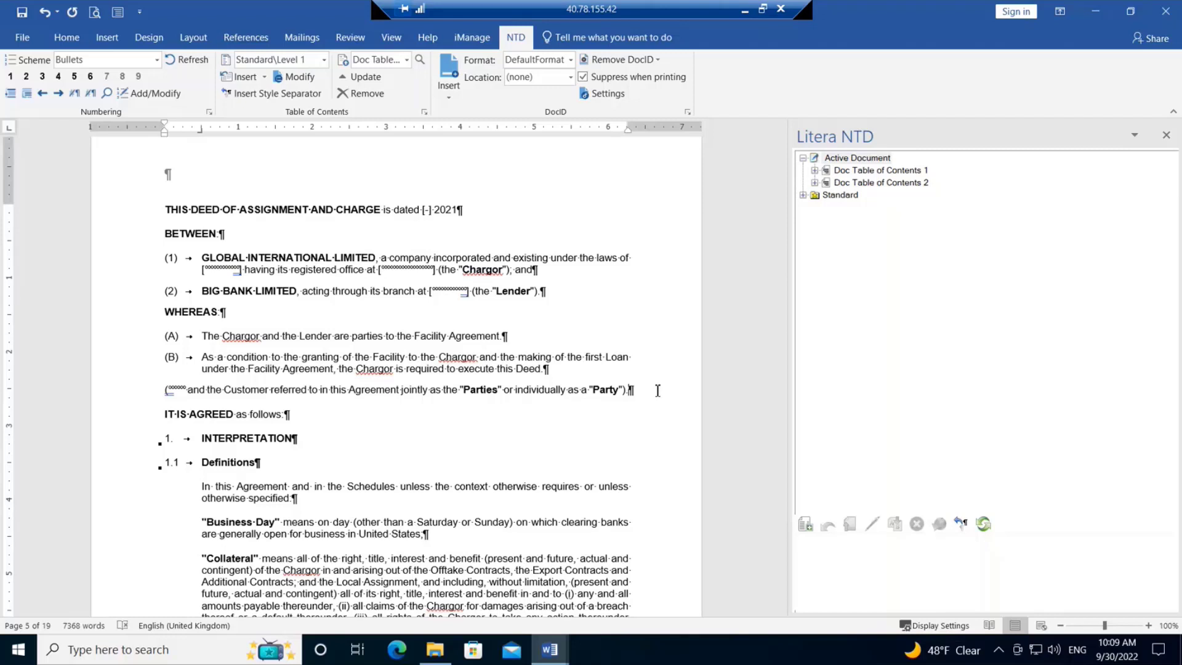
key("Return")
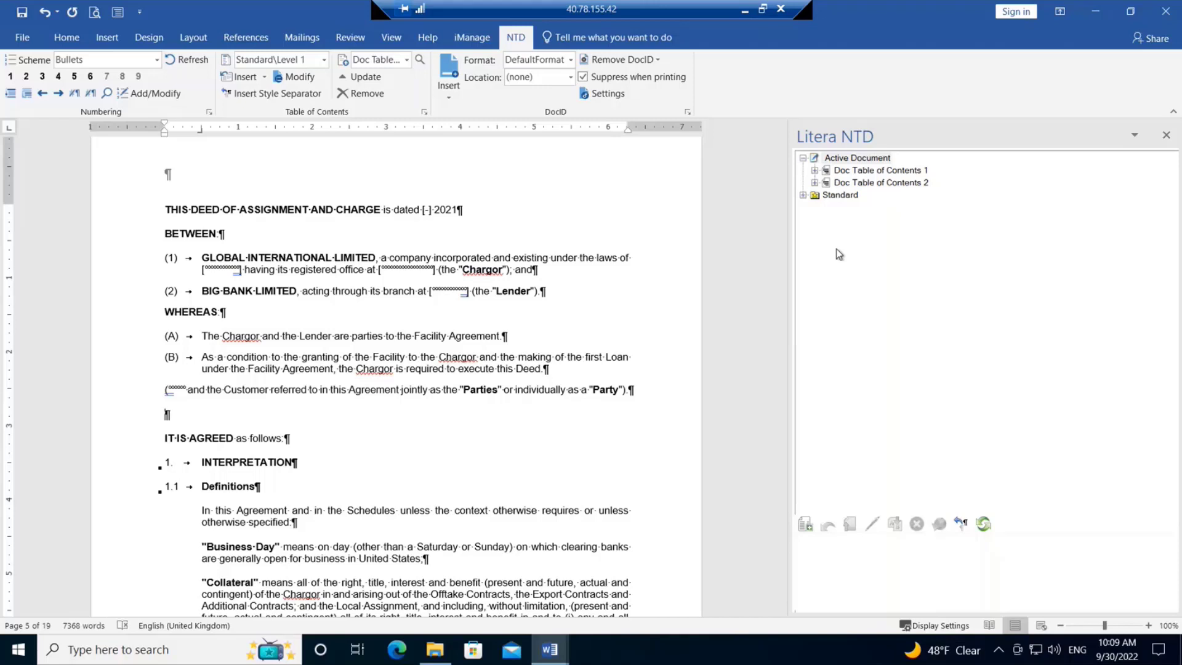
type("SECTION 1")
Make the SECTION 1 paragraph bold and centre it.
key("shift+Left")
key("shift+Left")
key("shift+Left")
key("shift+Left")
key("shift+Left")
key("shift+Left")
key("shift+Left")
key("shift+Left")
key("shift+Left")
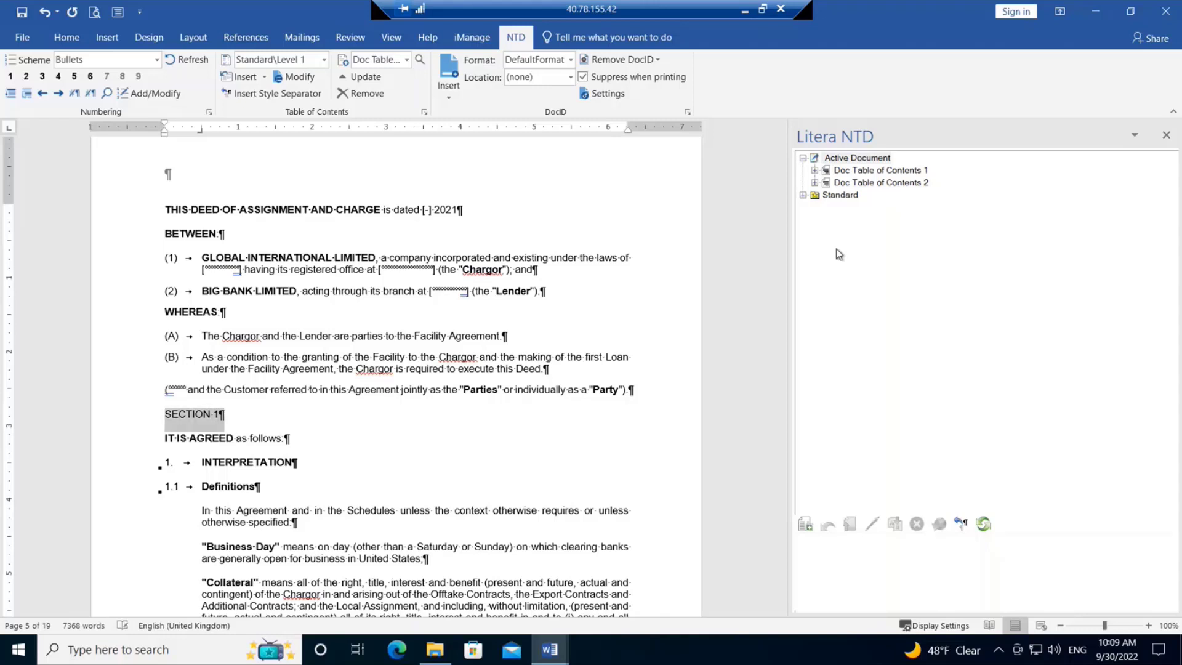
key("ctrl+b")
key("ctrl+e")
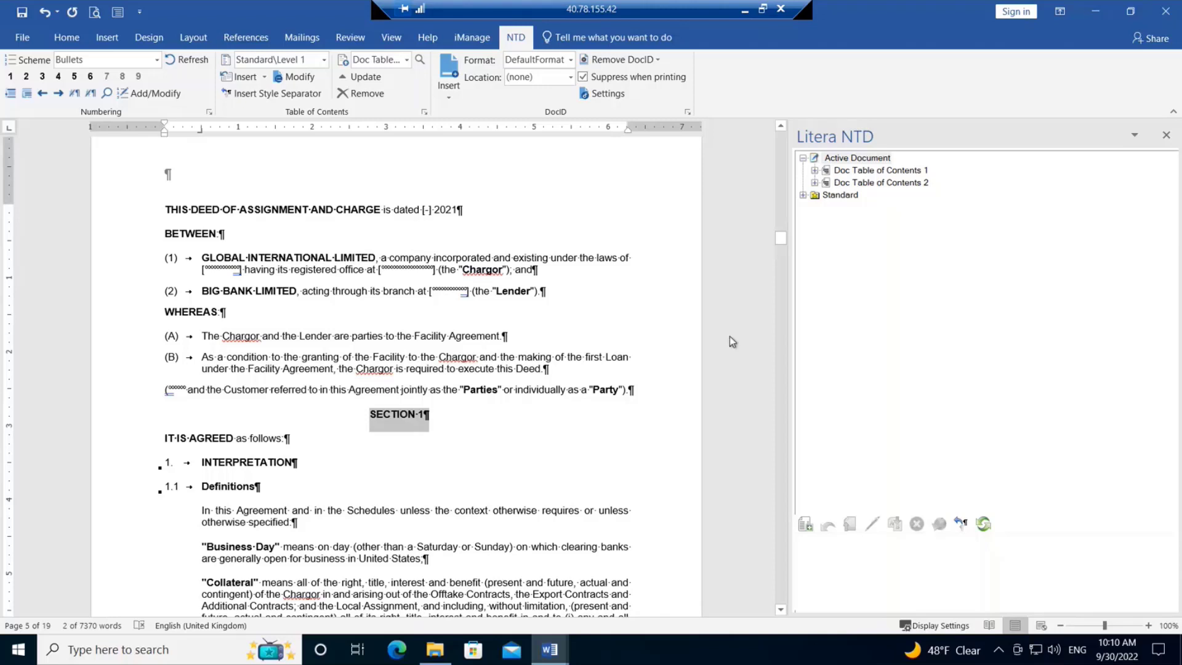
Mark the SECTION 1 paragraph as a Level 1 entry of Doc Table of Contents 1.
left_click(814, 171)
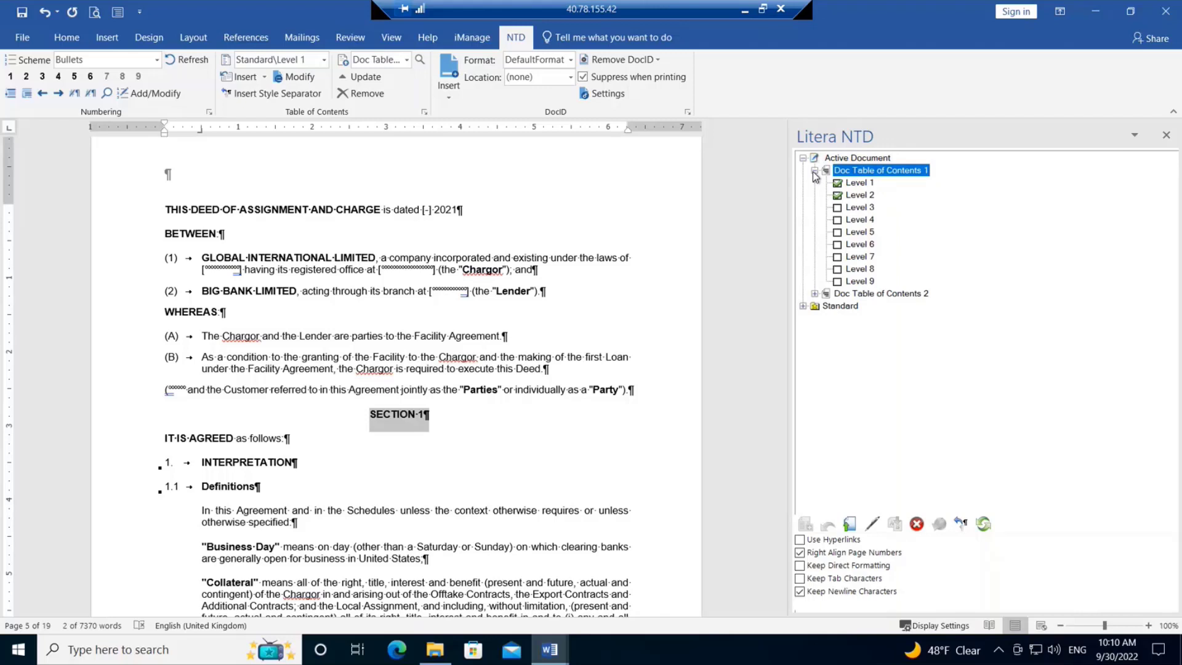
left_click(402, 415)
mouse_move(402, 415)
left_mouse_down()
mouse_move(803, 239)
mouse_move(863, 184)
left_mouse_up()
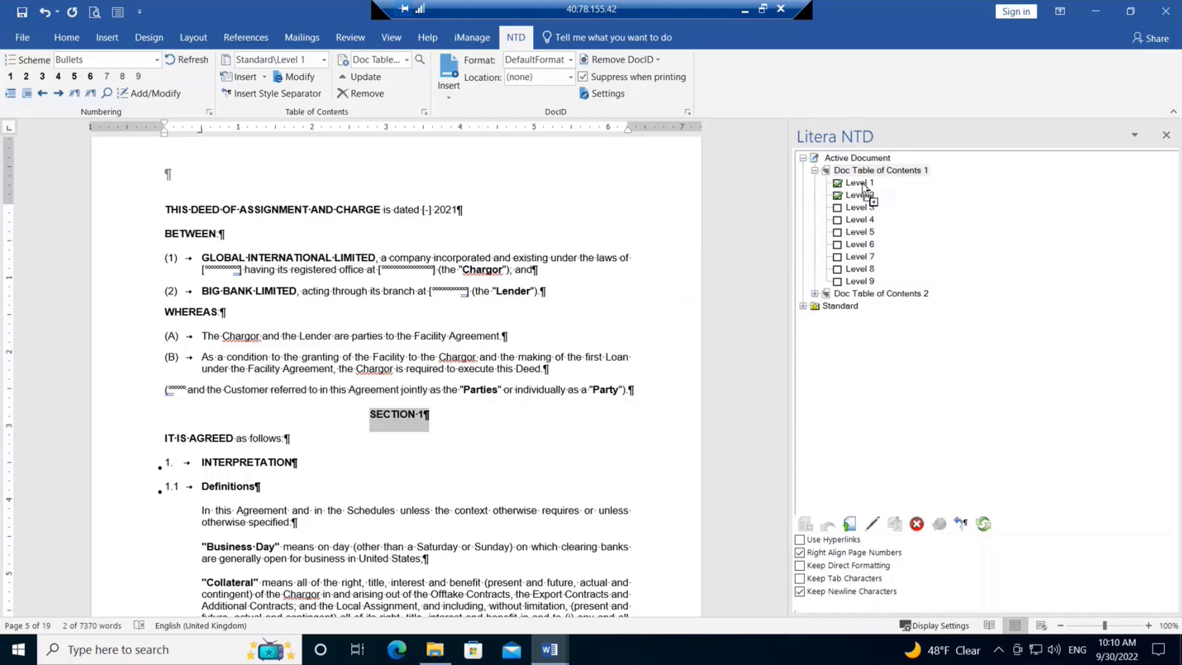
left_click_drag(863, 183, 864, 184)
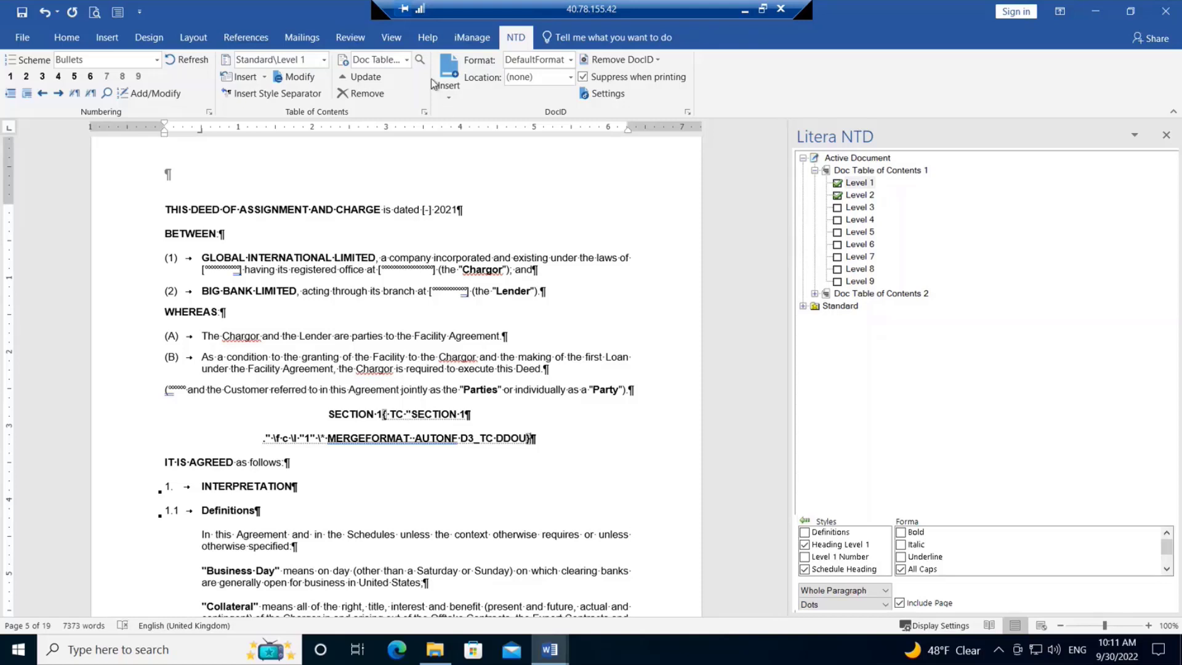
Locate Doc Table of Contents 1 in the document to check its SECTION 1 entry.
left_click(407, 59)
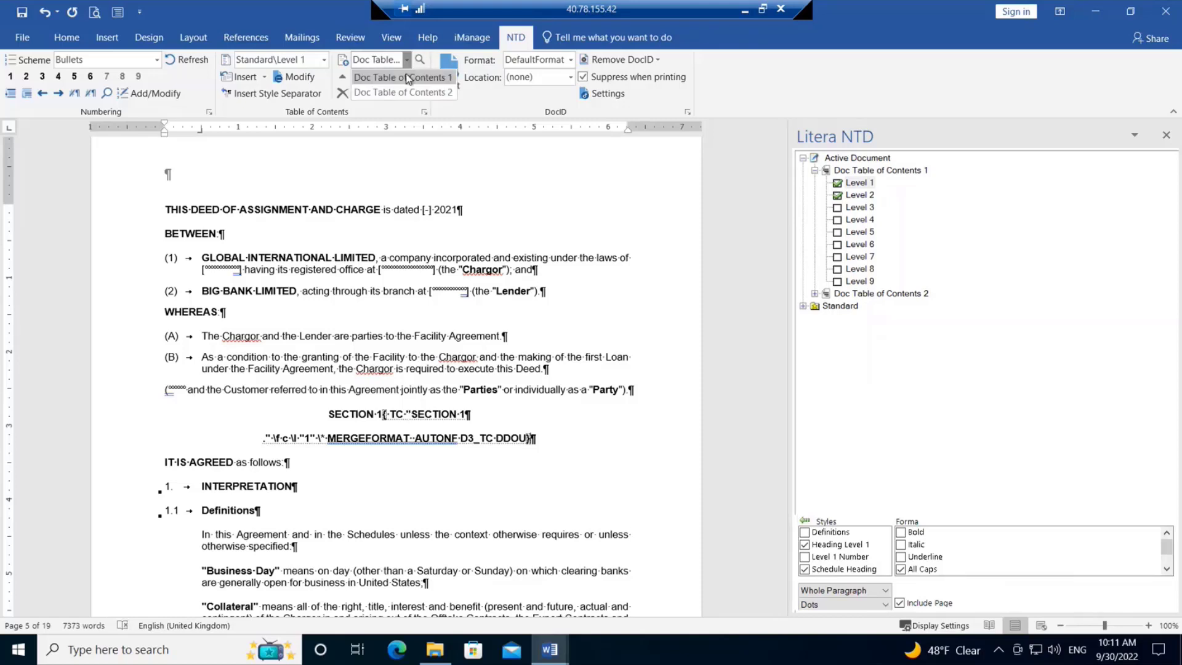
left_click(404, 77)
left_click(419, 60)
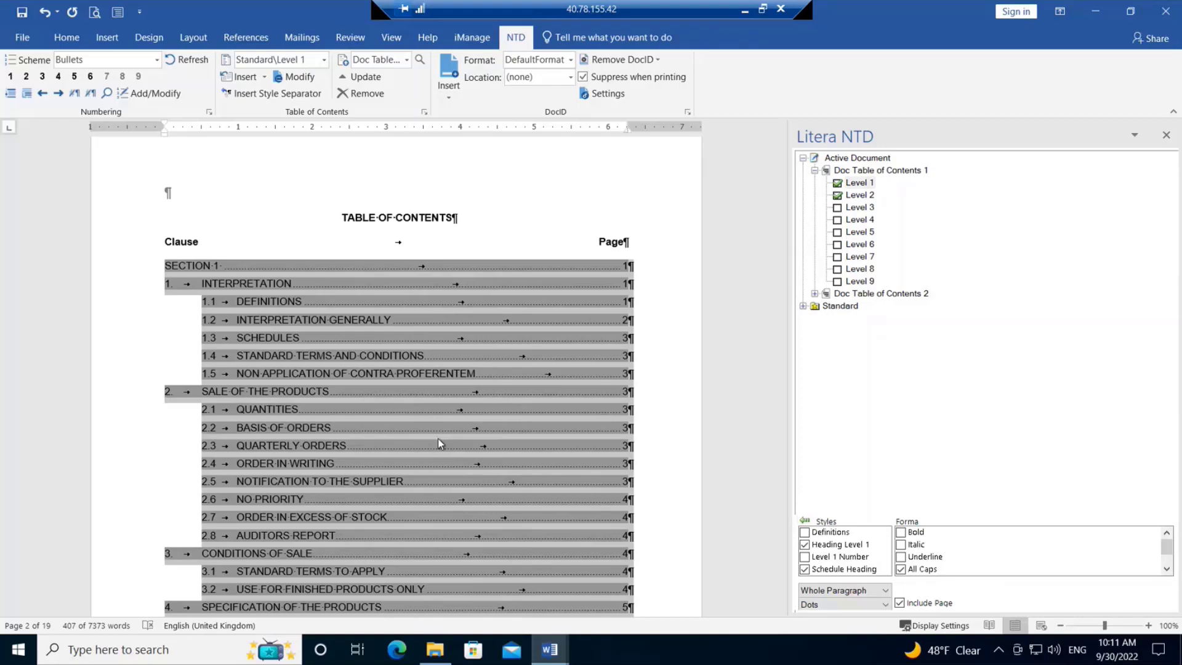
Switch to 4. Style Separator.DOCX, show the navigation pane and go to the Section 2.1 heading.
left_click(560, 651)
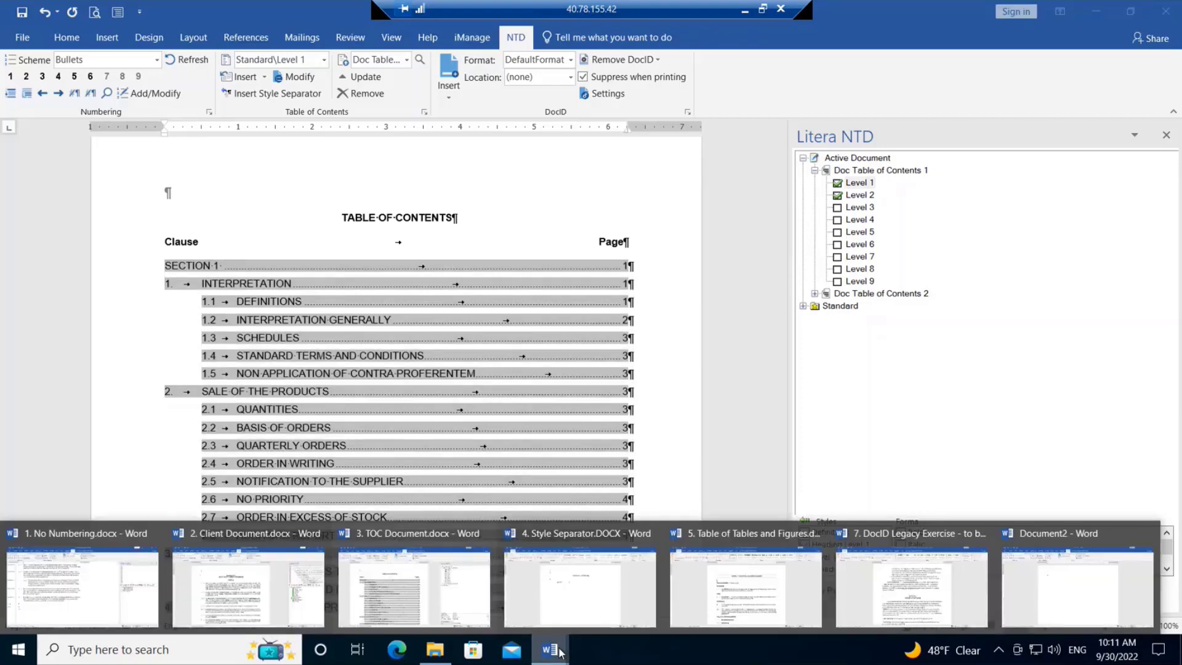
left_click(585, 597)
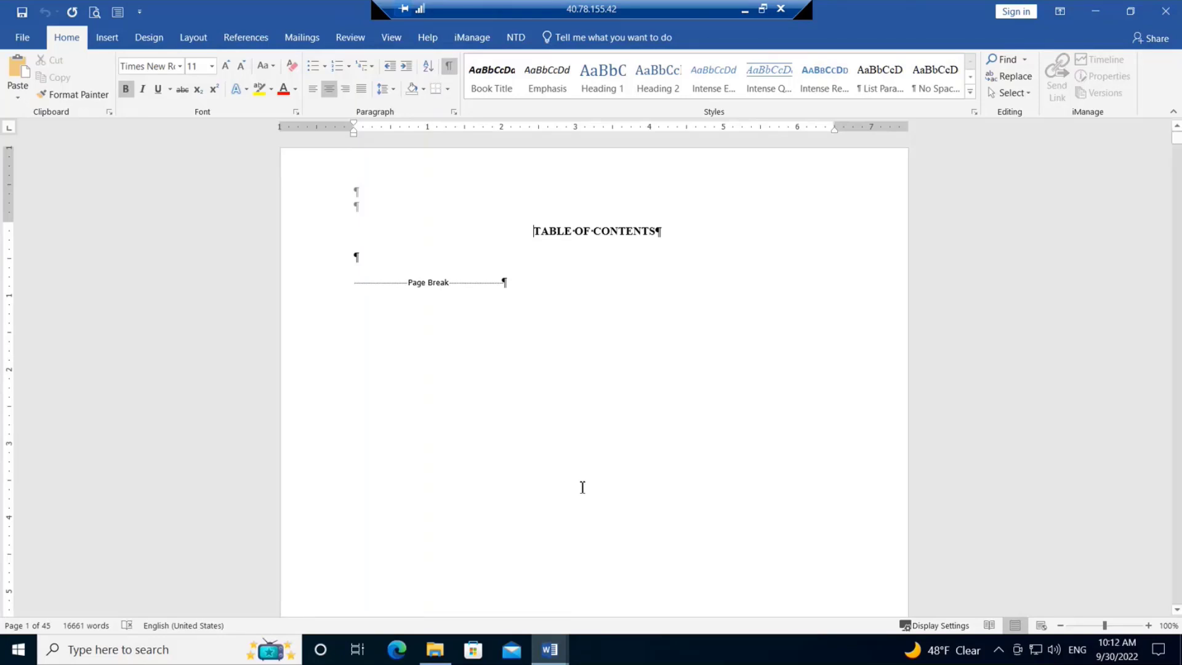
left_click(386, 39)
left_click(272, 95)
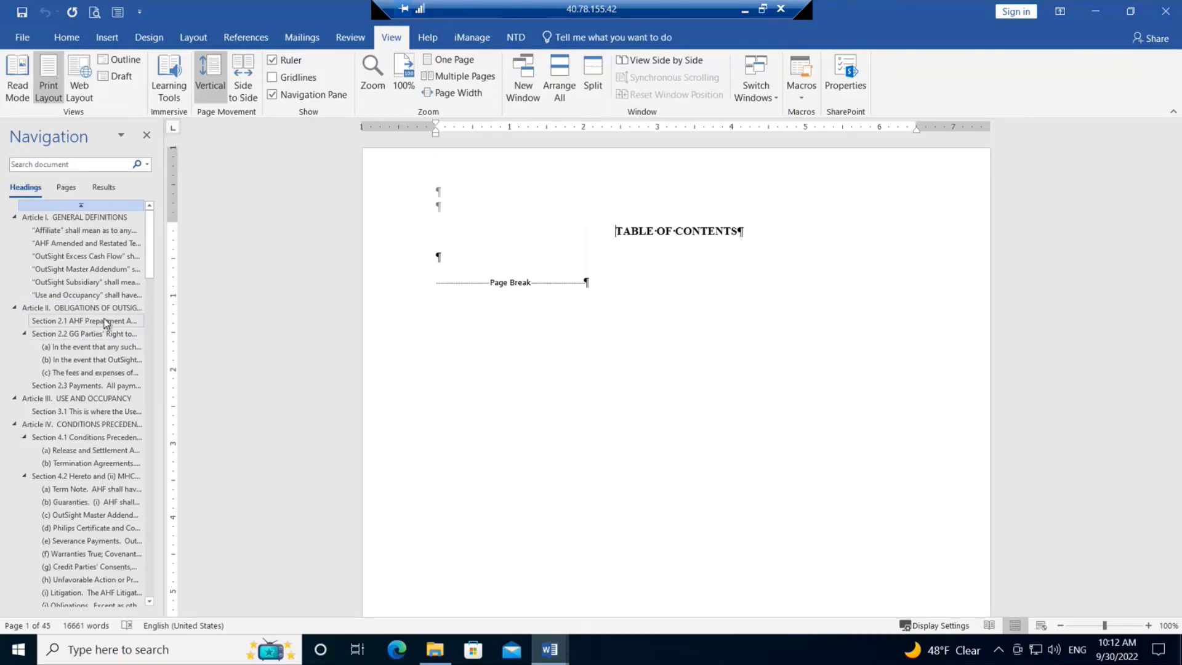
left_click(104, 320)
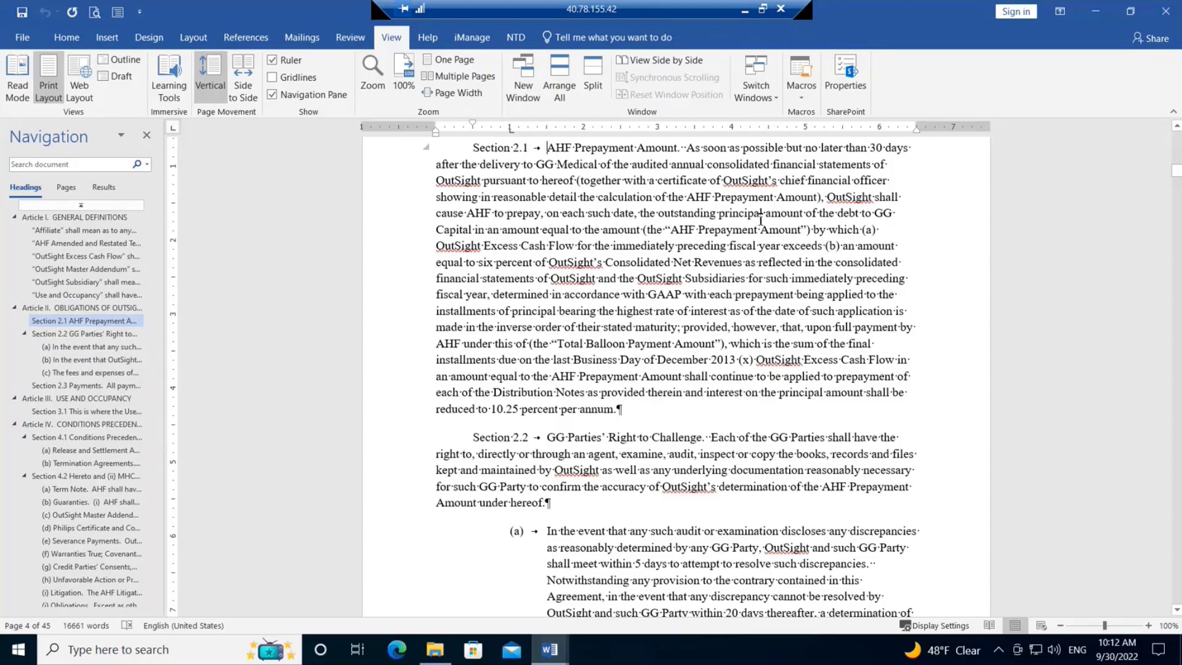
Insert style separators after "AHF Prepayment Amount." in Section 2.1 and "GG Parties' Right to Challenge." in Section 2.2.
left_click(680, 147)
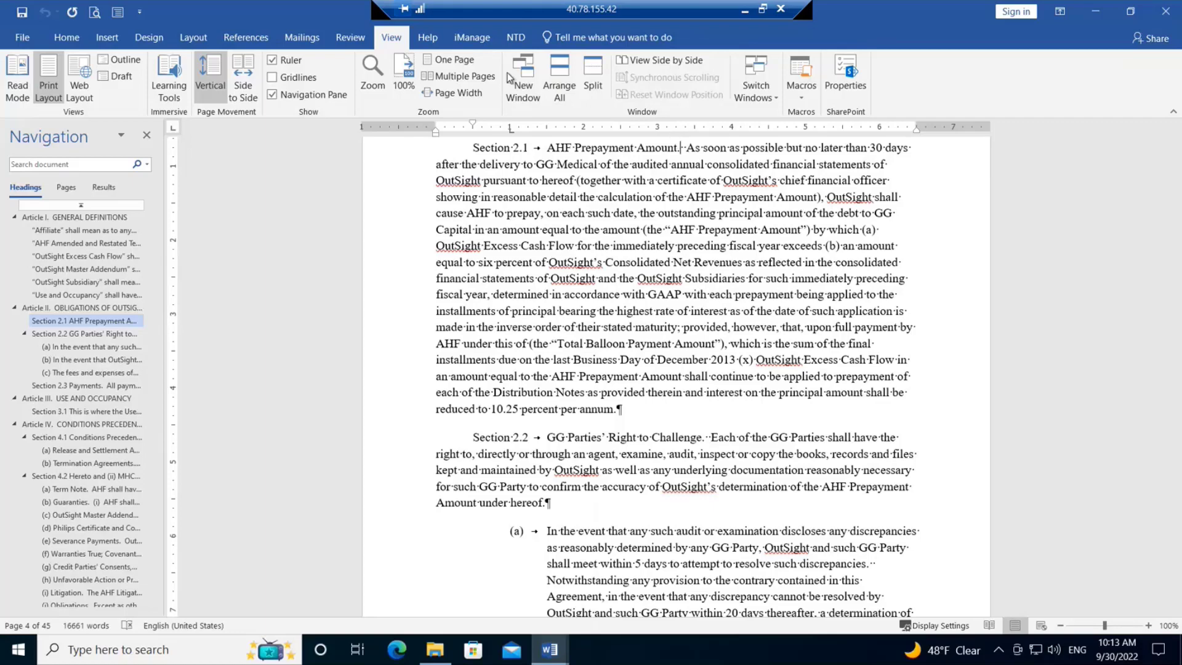
left_click(515, 39)
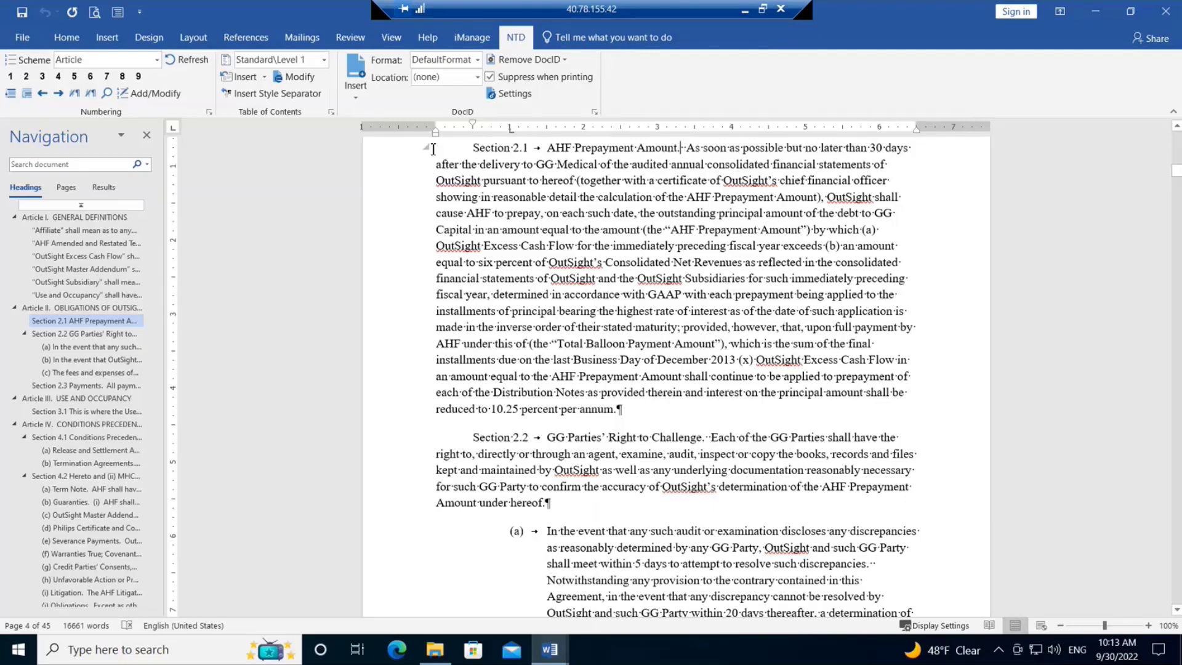
left_click(250, 95)
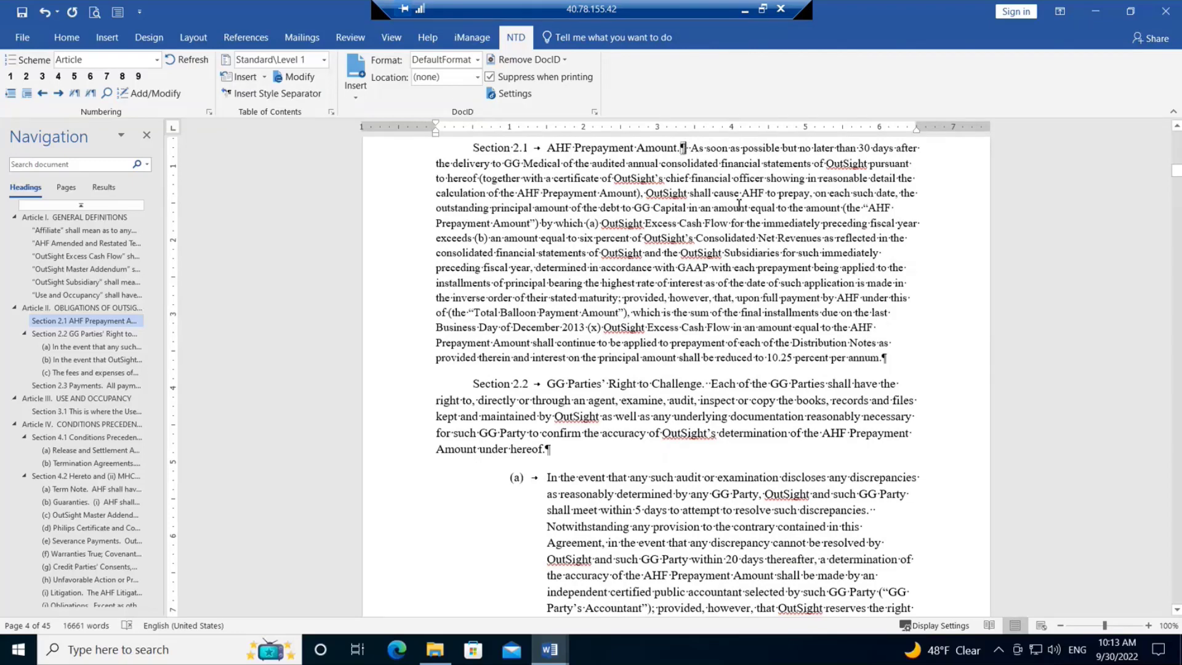
left_click(710, 383)
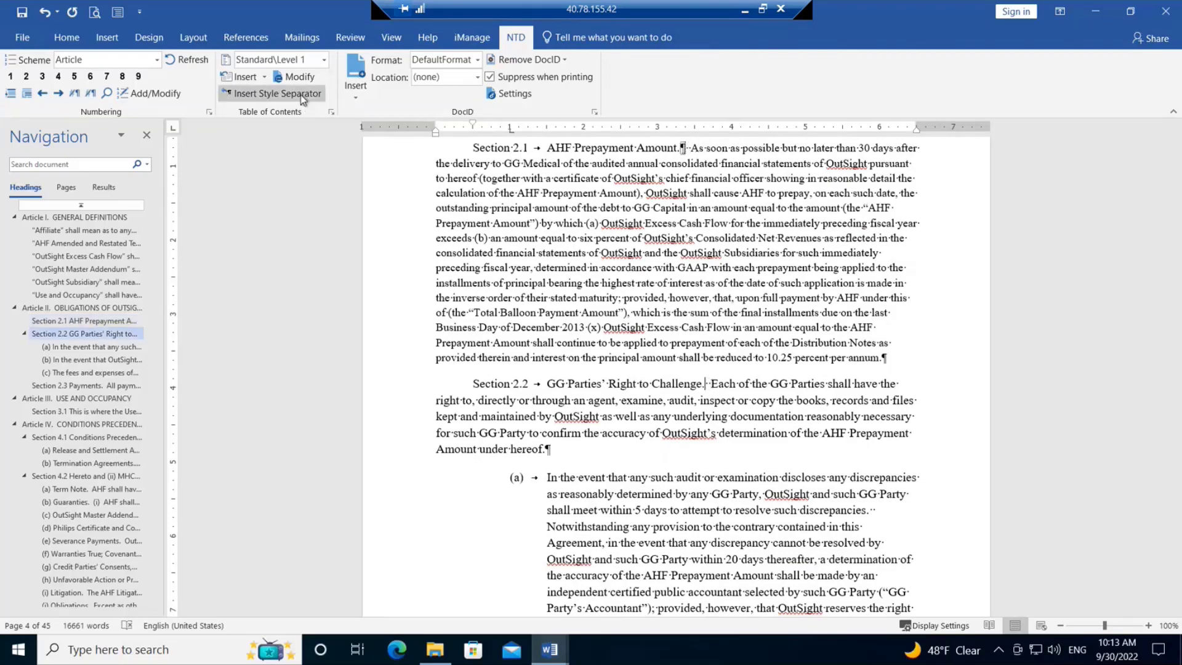
left_click(265, 93)
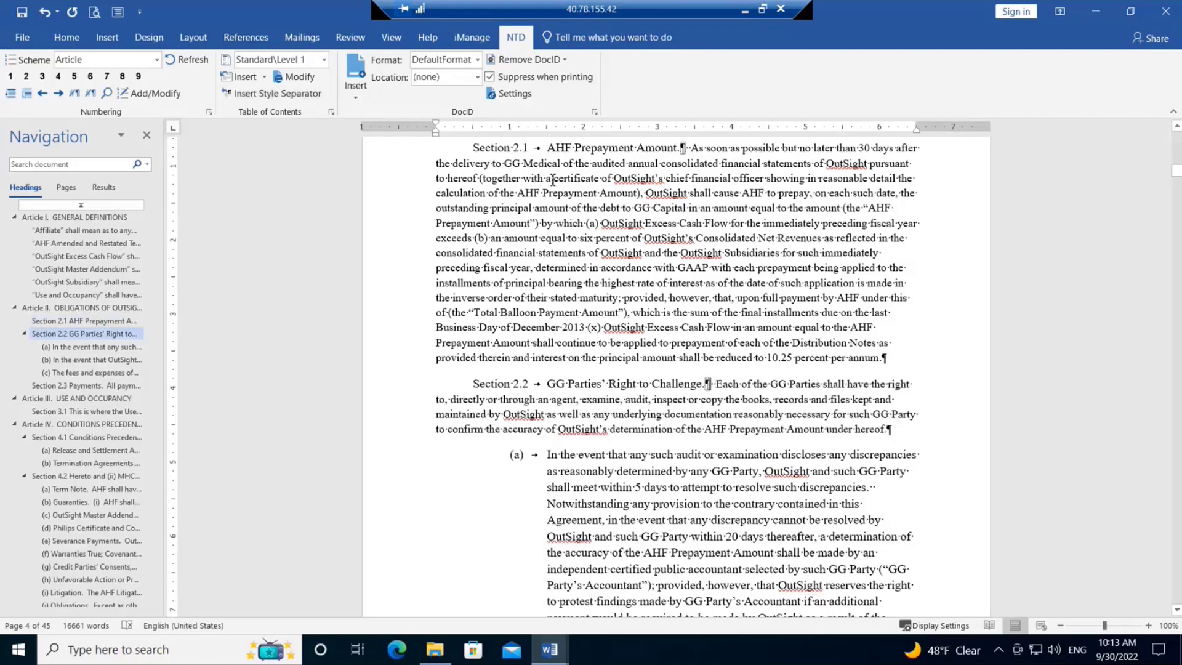
Insert a Standard\Levels 1&2 table of contents in the empty paragraph under the TABLE OF CONTENTS title.
scroll(714, 294, "up", 3)
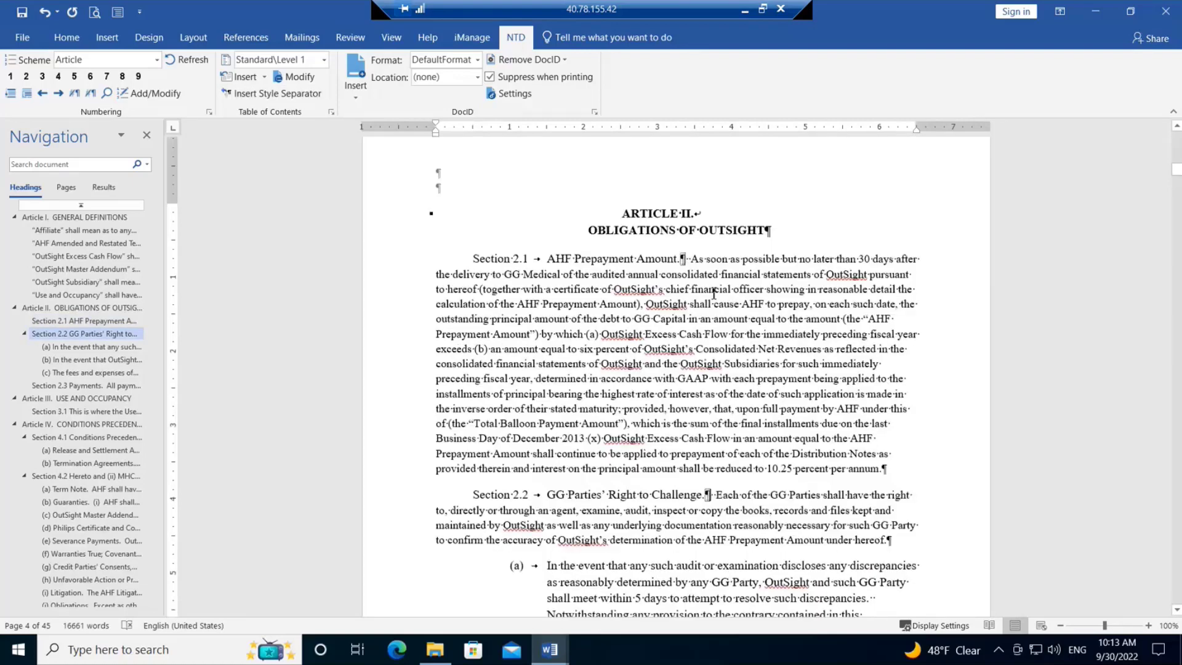
scroll(714, 293, "up", 20)
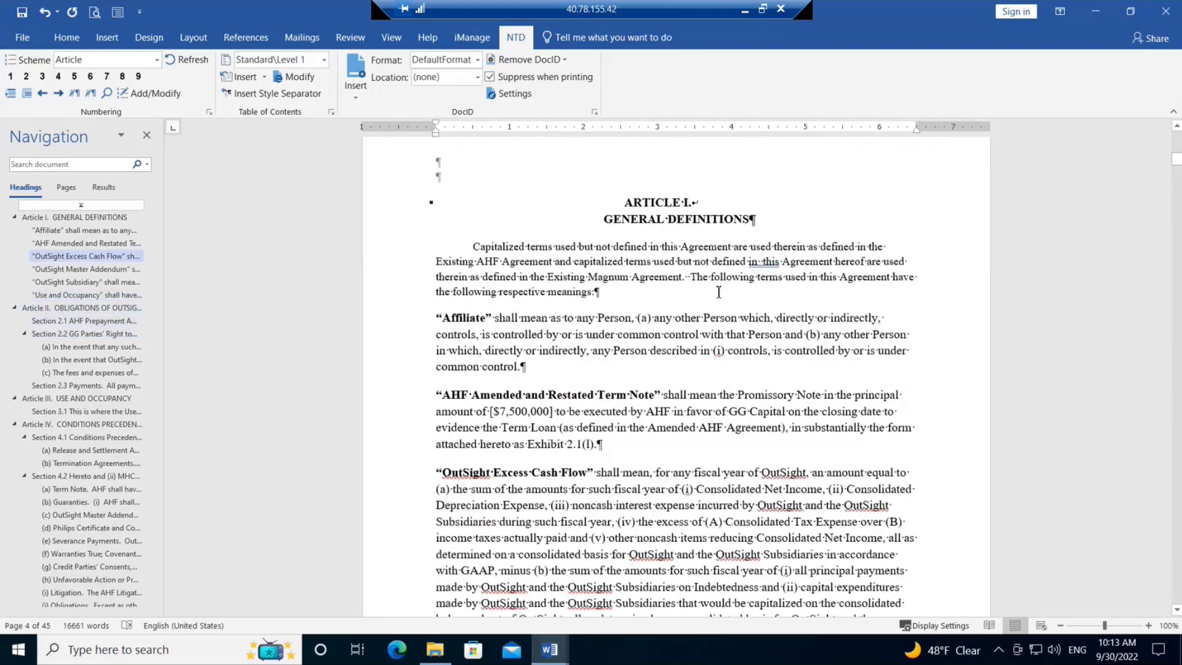
scroll(718, 292, "up", 7)
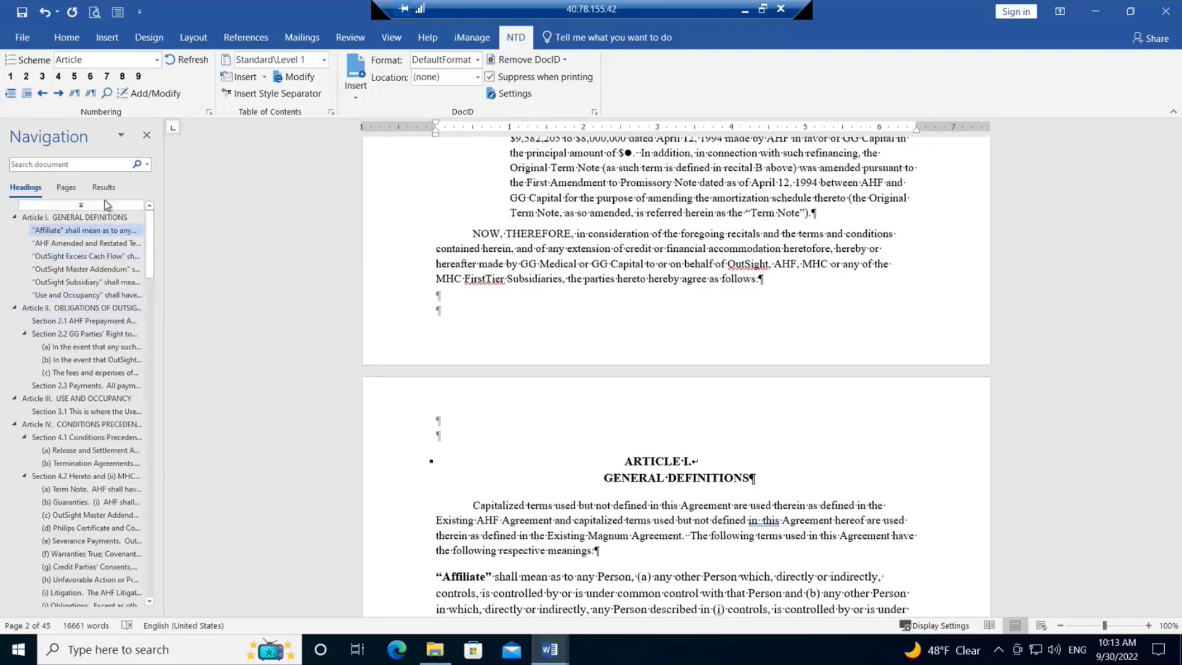
left_click(80, 206)
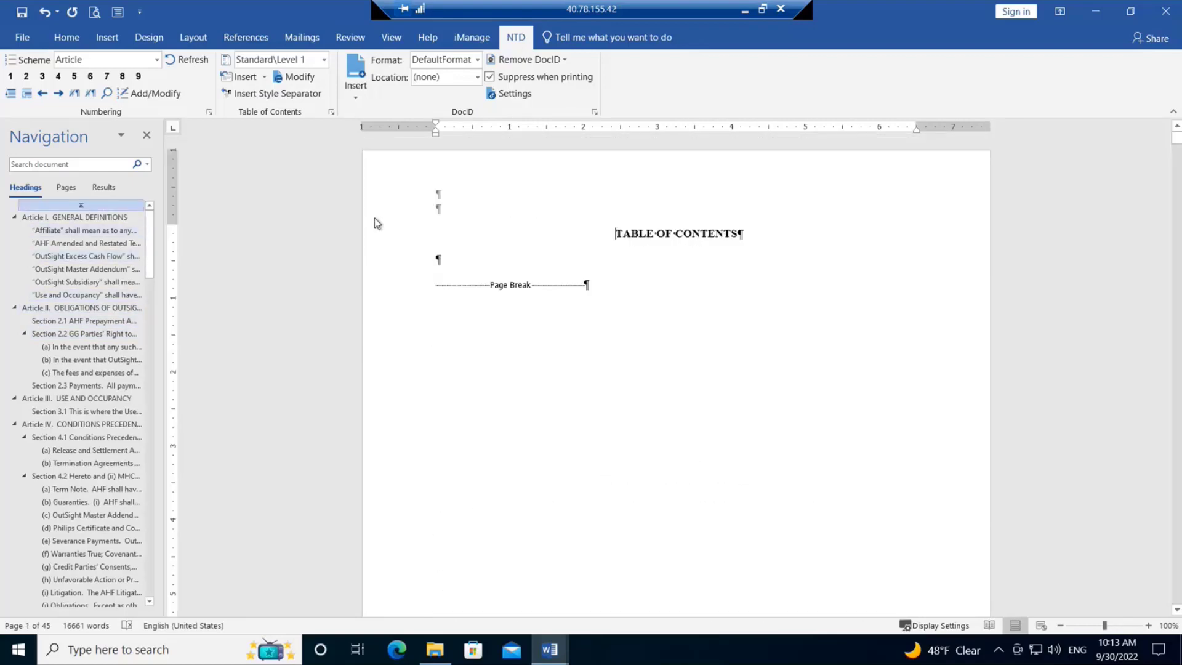
left_click(447, 262)
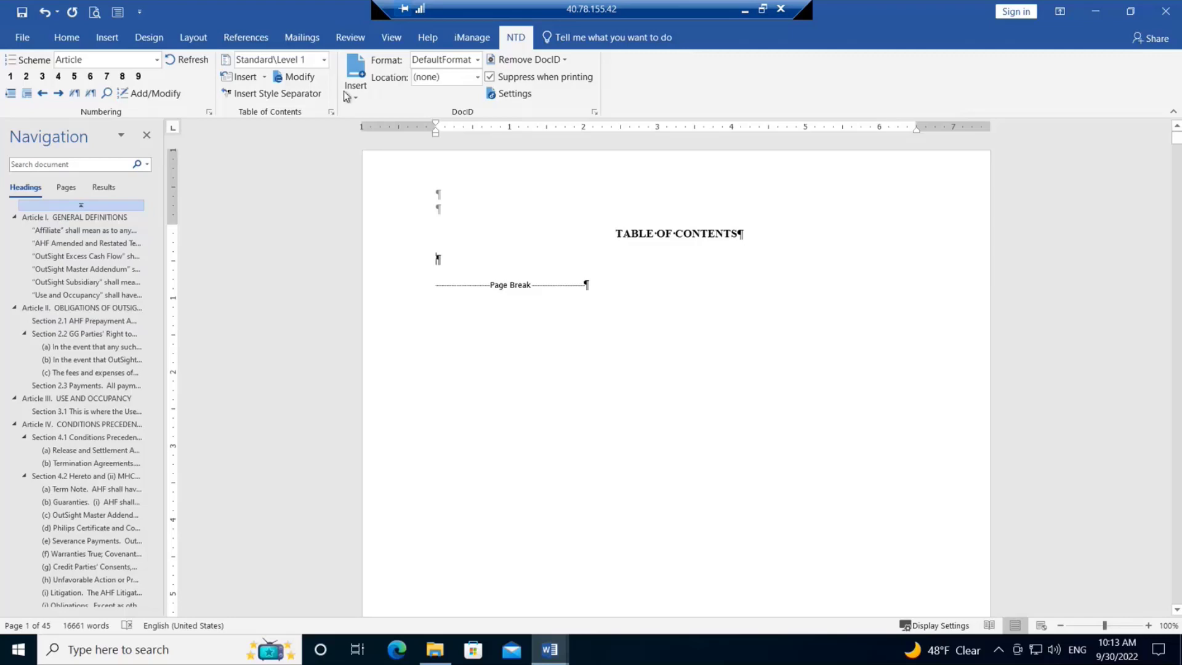
left_click(324, 61)
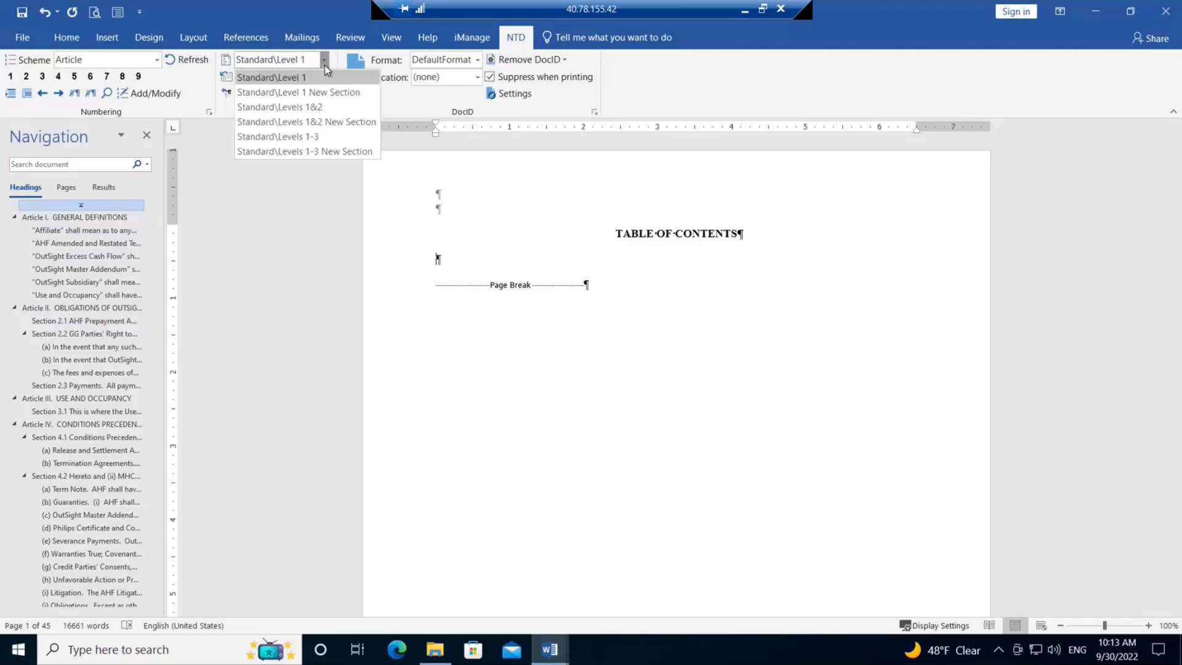
left_click(274, 107)
left_click(240, 77)
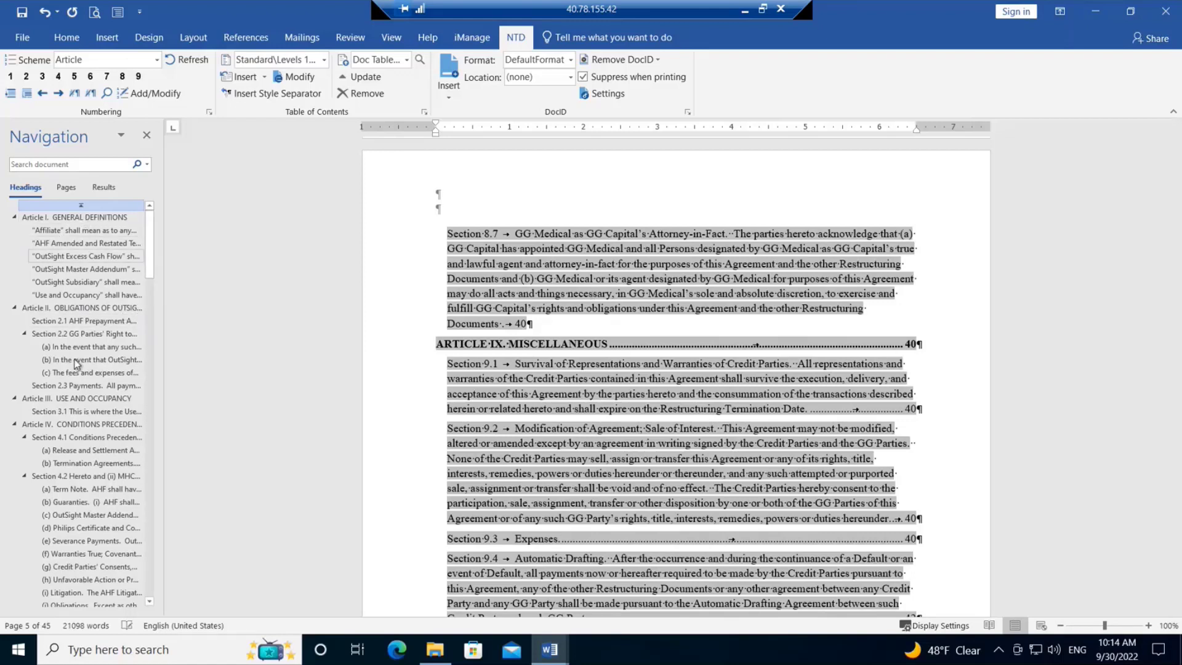
Locate Doc Table of Contents 1 at the start of the document and remove it.
left_click(87, 205)
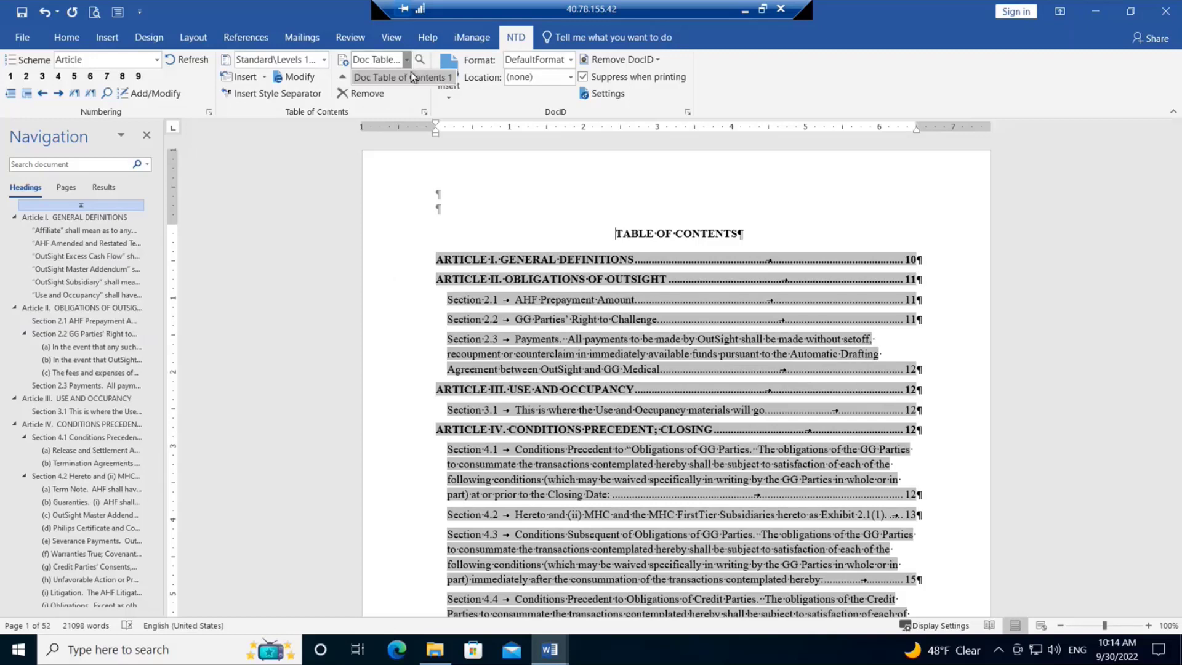
left_click(413, 75)
left_click(419, 60)
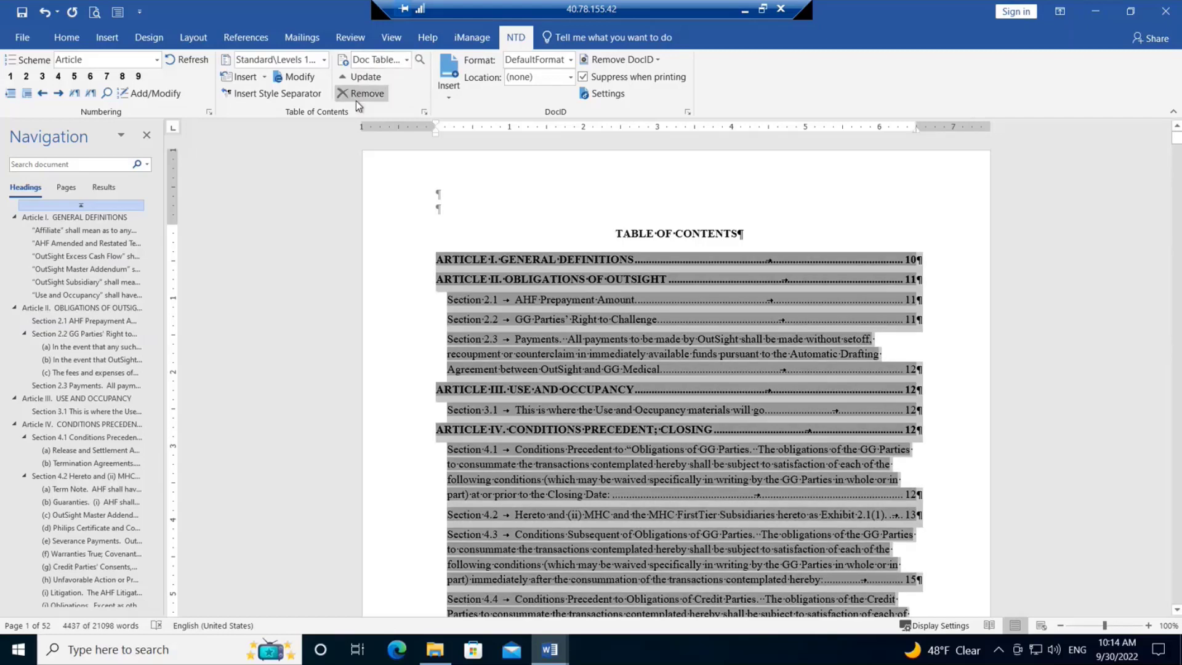
left_click(363, 93)
left_click(569, 380)
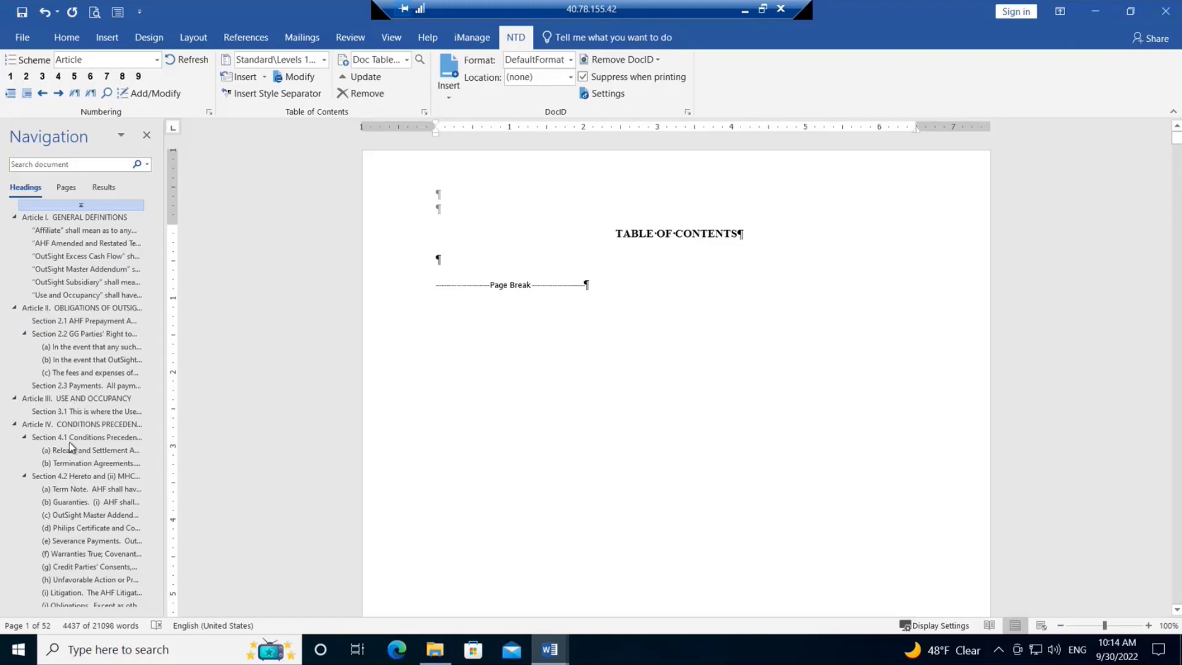
Delete the style separators after the Section 2.1 and Section 2.2 lead-in headings.
left_click(69, 321)
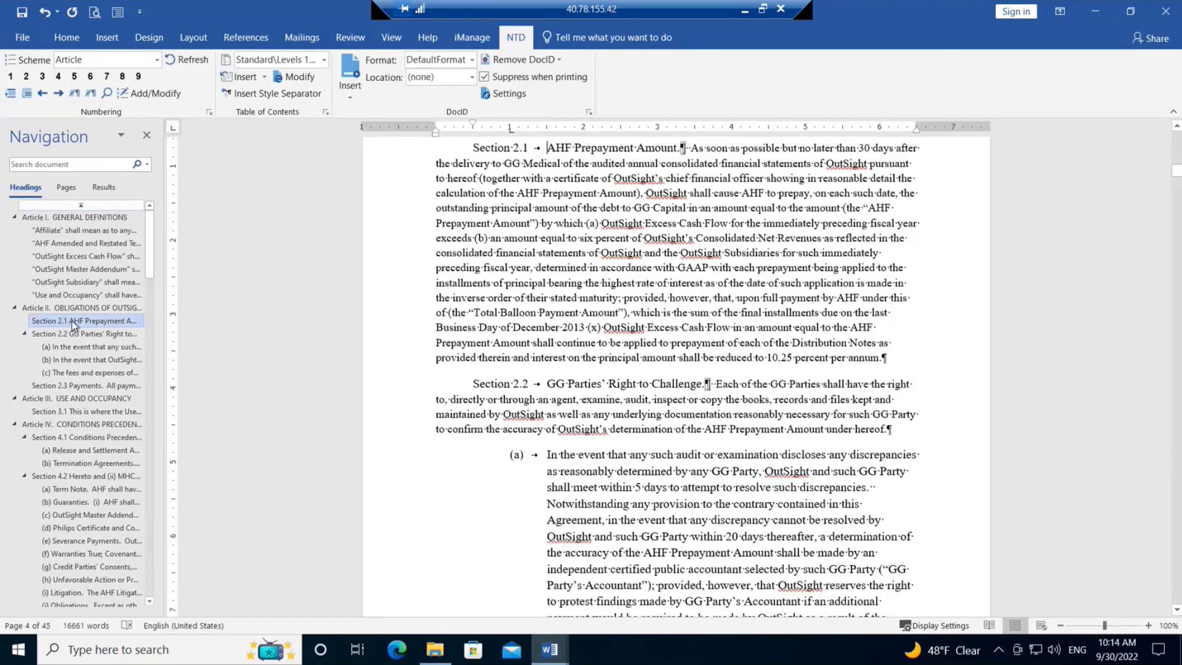
left_click(688, 148)
key("BackSpace")
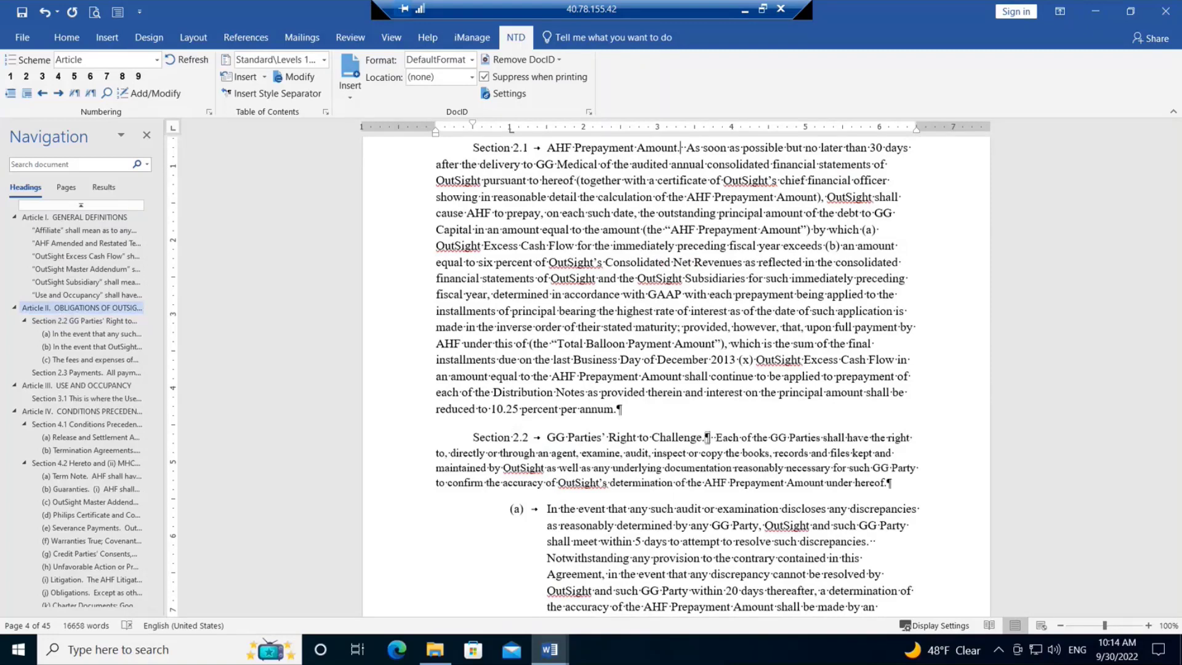
left_click(72, 321)
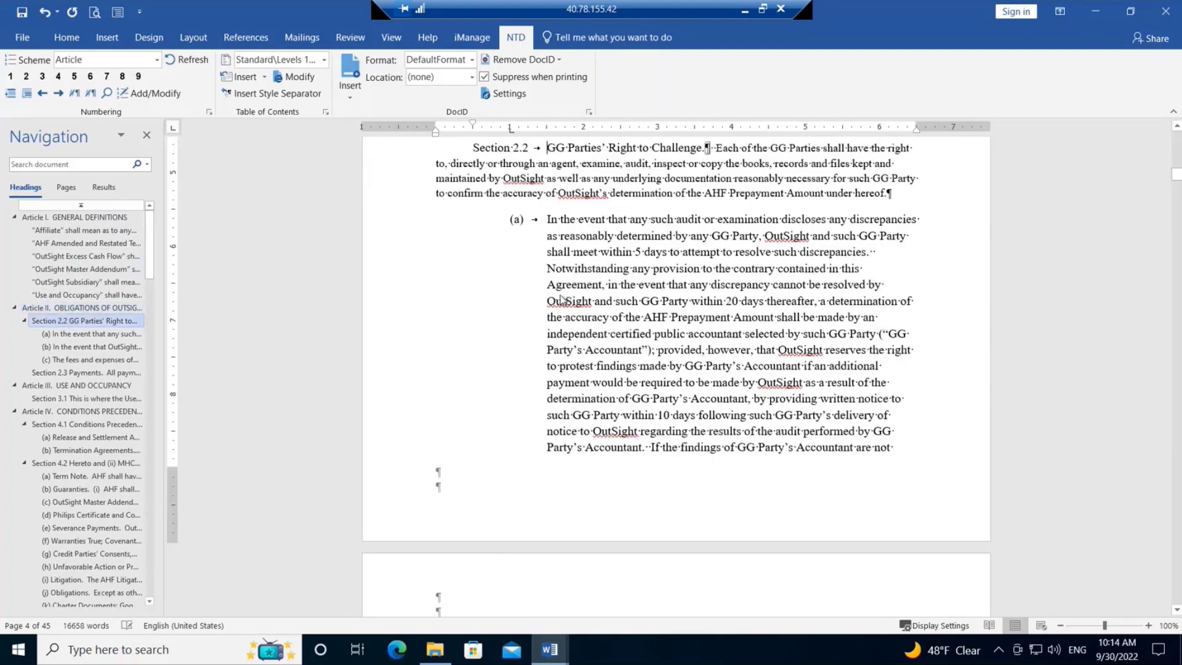
left_click(712, 151)
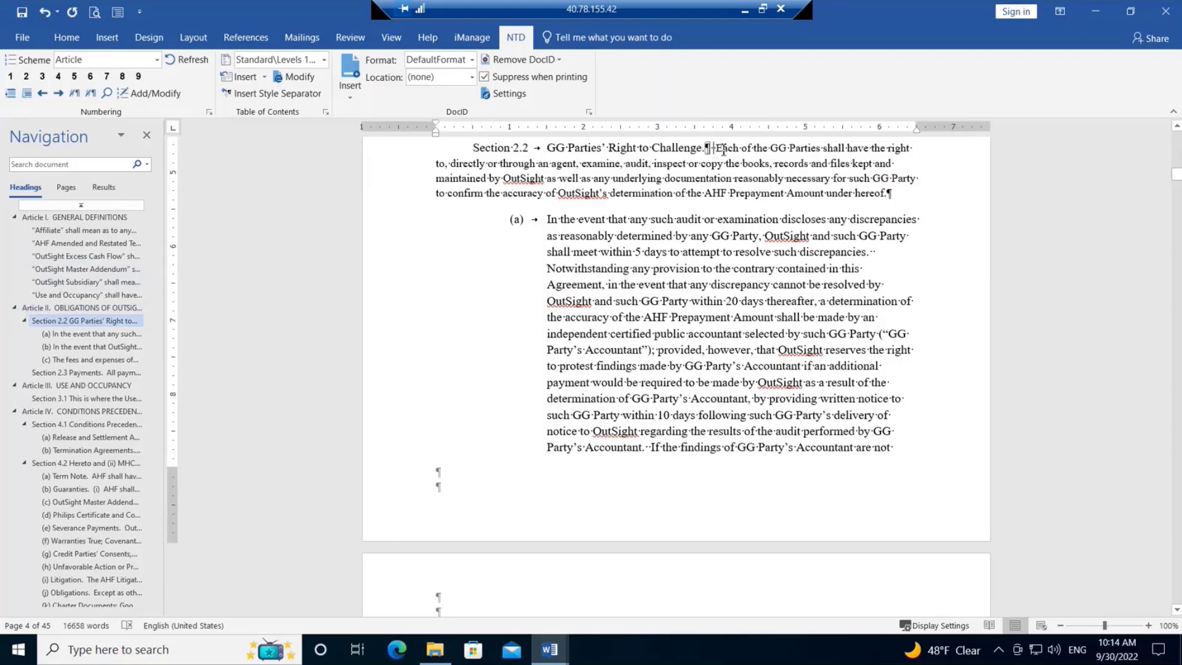
key("BackSpace")
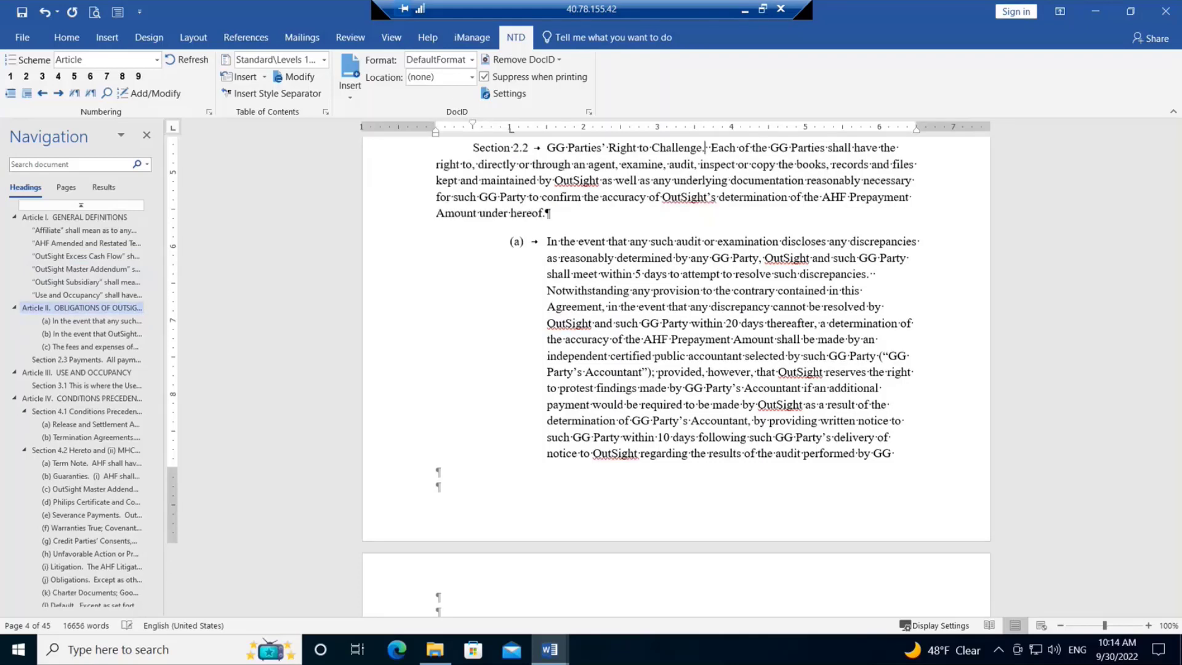
Close the navigation pane and insert a Standard\Levels 1&2 table of contents in the empty paragraph above the first page break.
left_click(69, 206)
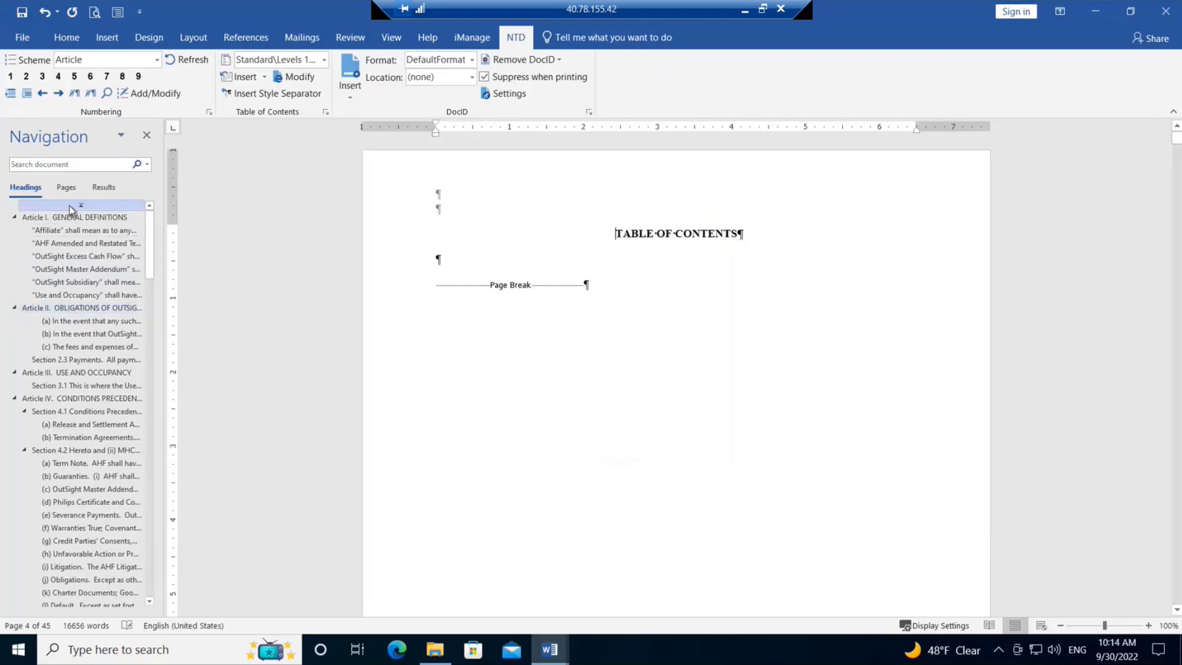
left_click(149, 136)
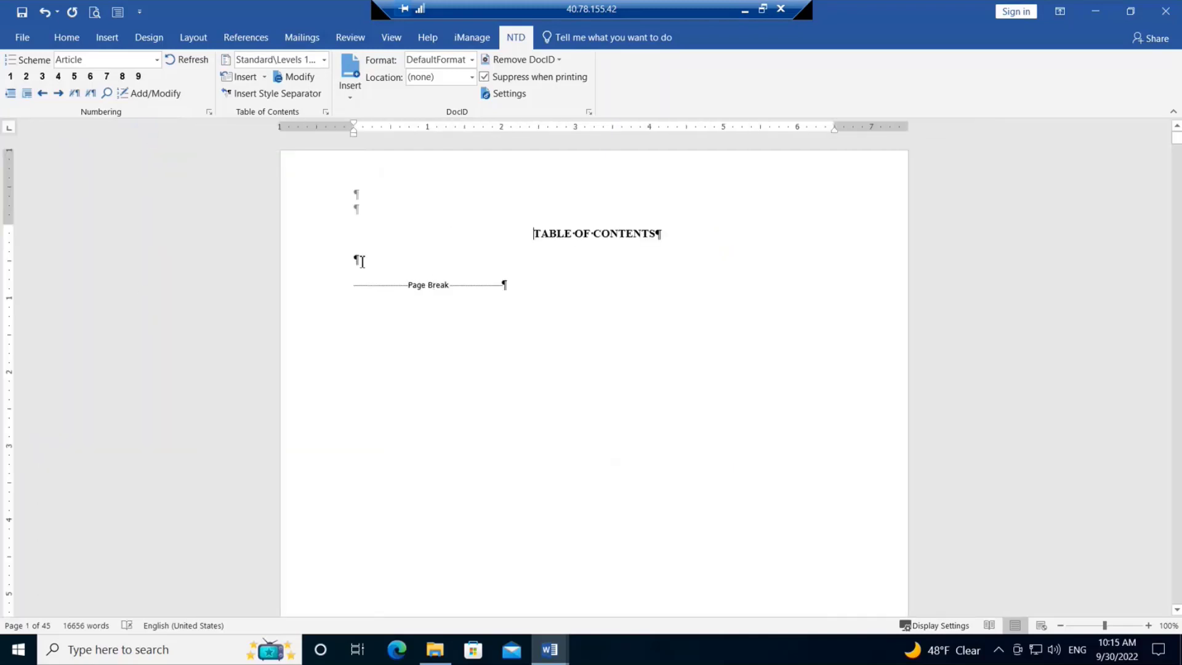
left_click(384, 261)
left_click(325, 60)
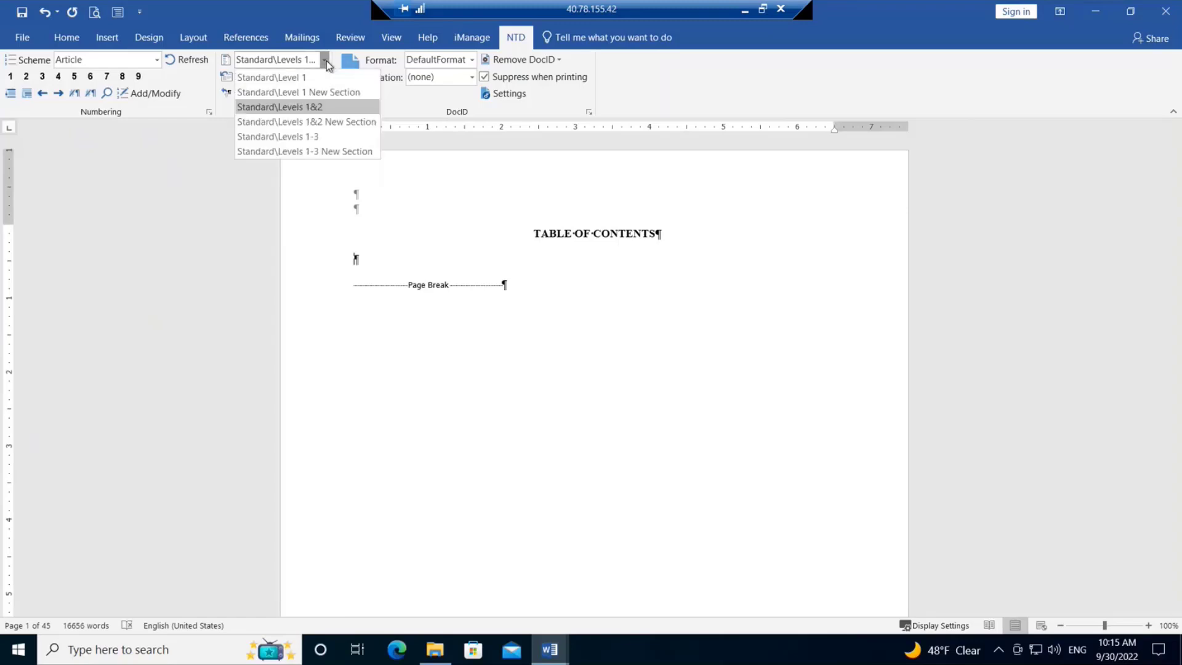
left_click(300, 108)
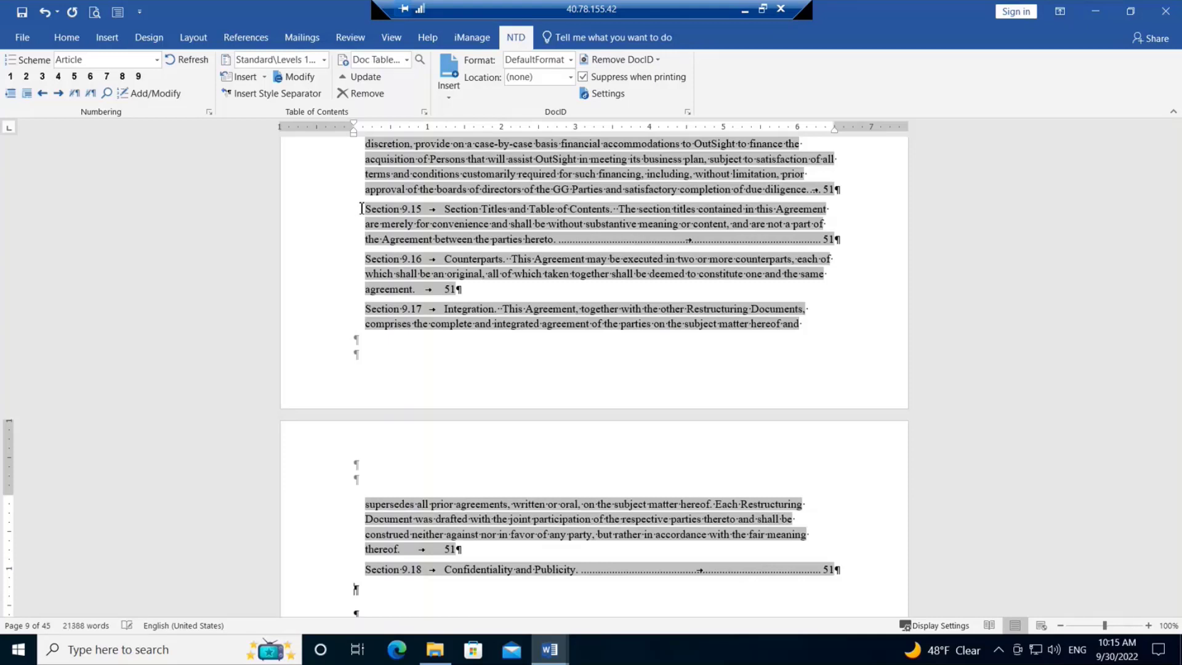
Set Level 2 of Doc Table of Contents 1 to include only the First Sentence (2 spaces).
left_click(425, 112)
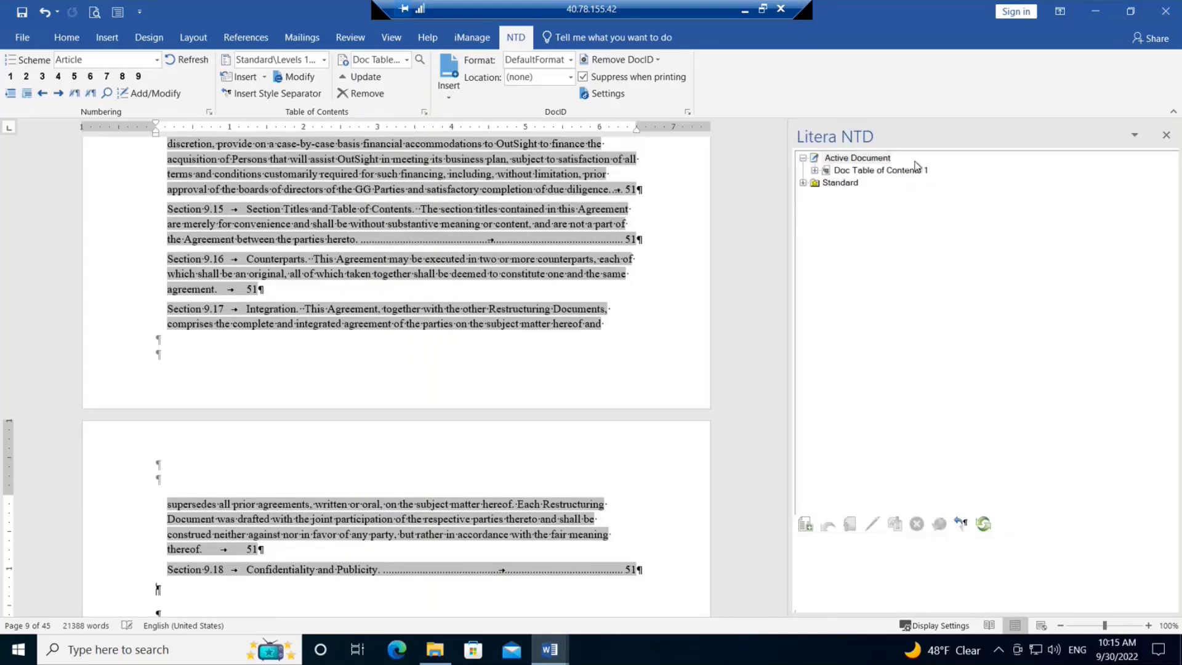
left_click(815, 171)
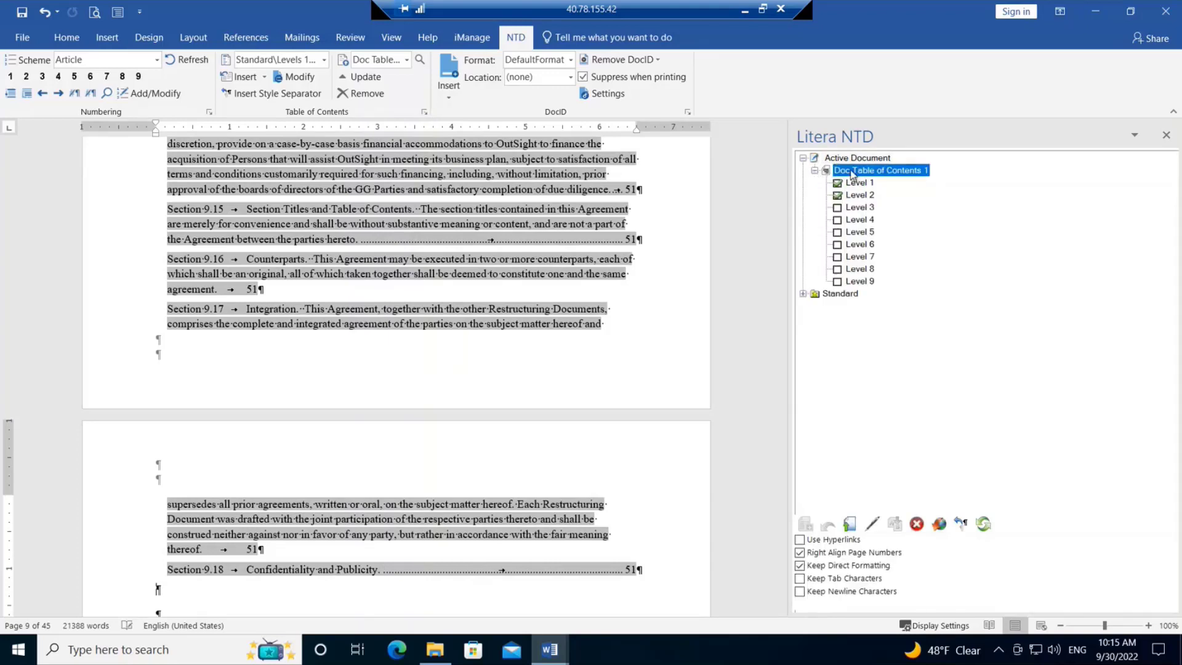
left_click(868, 195)
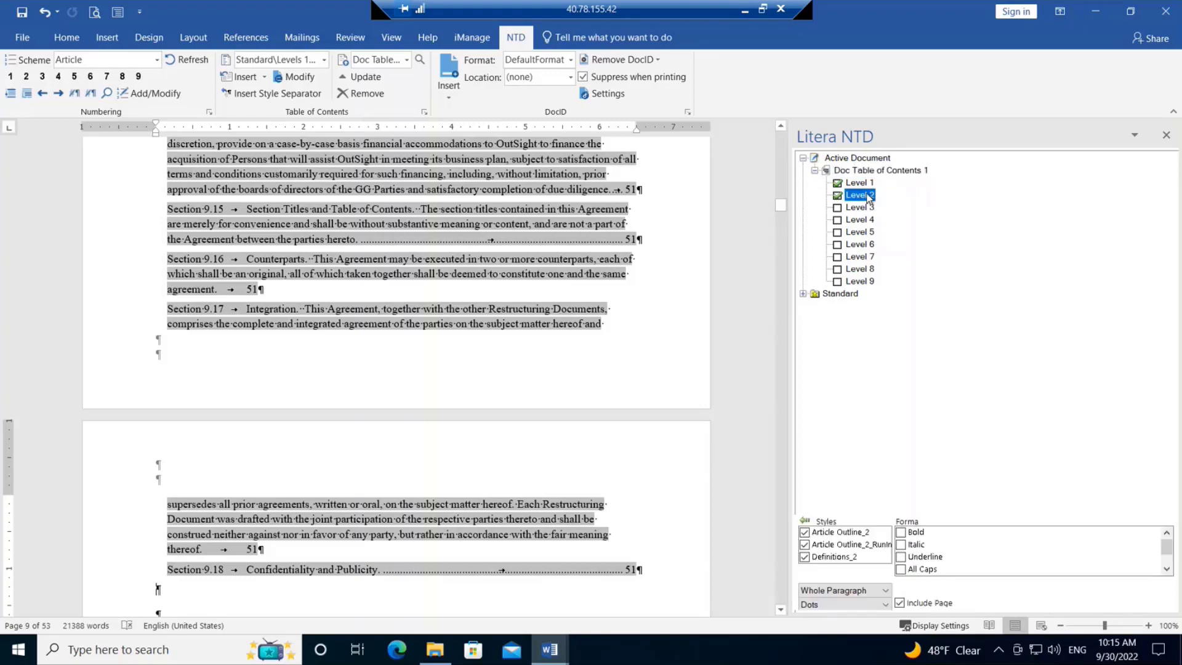
left_click(821, 589)
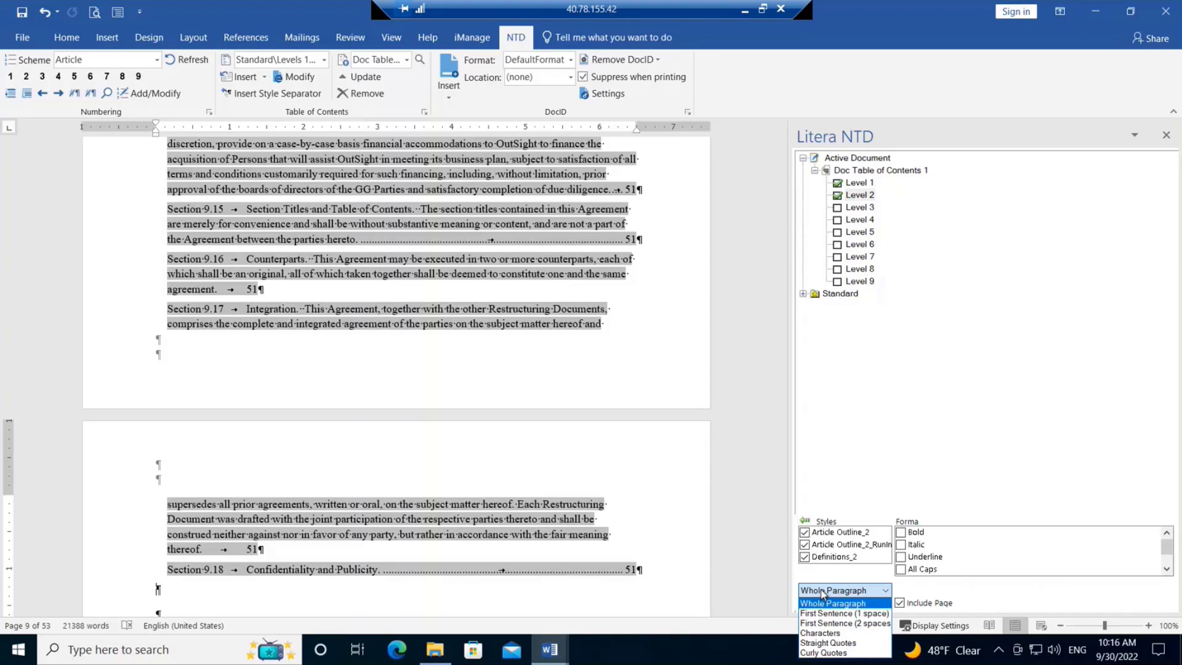
left_click(830, 624)
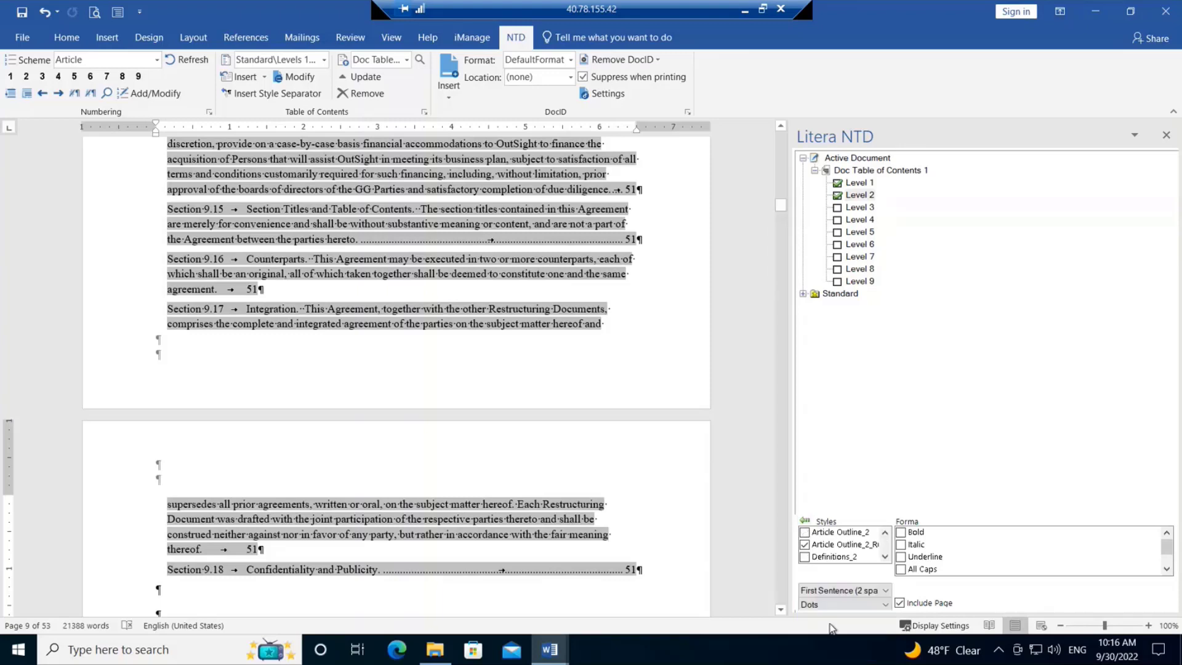
Update Doc Table of Contents 1 in the document to apply its changed Level 2 setting.
left_click(909, 174)
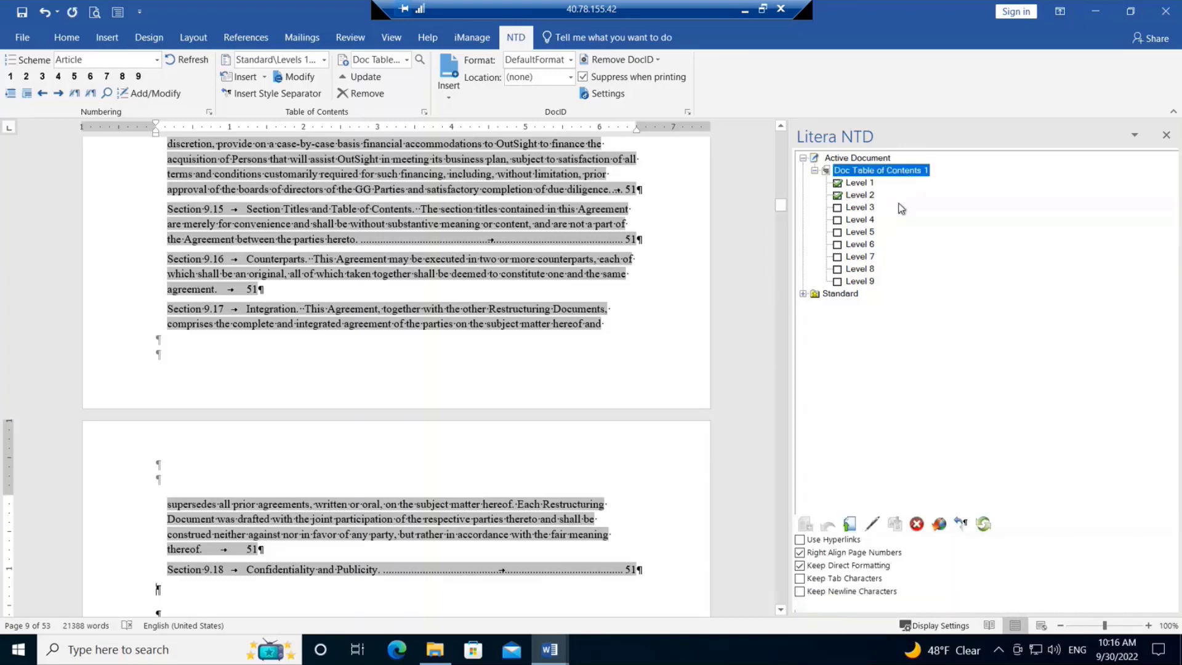
left_click(851, 524)
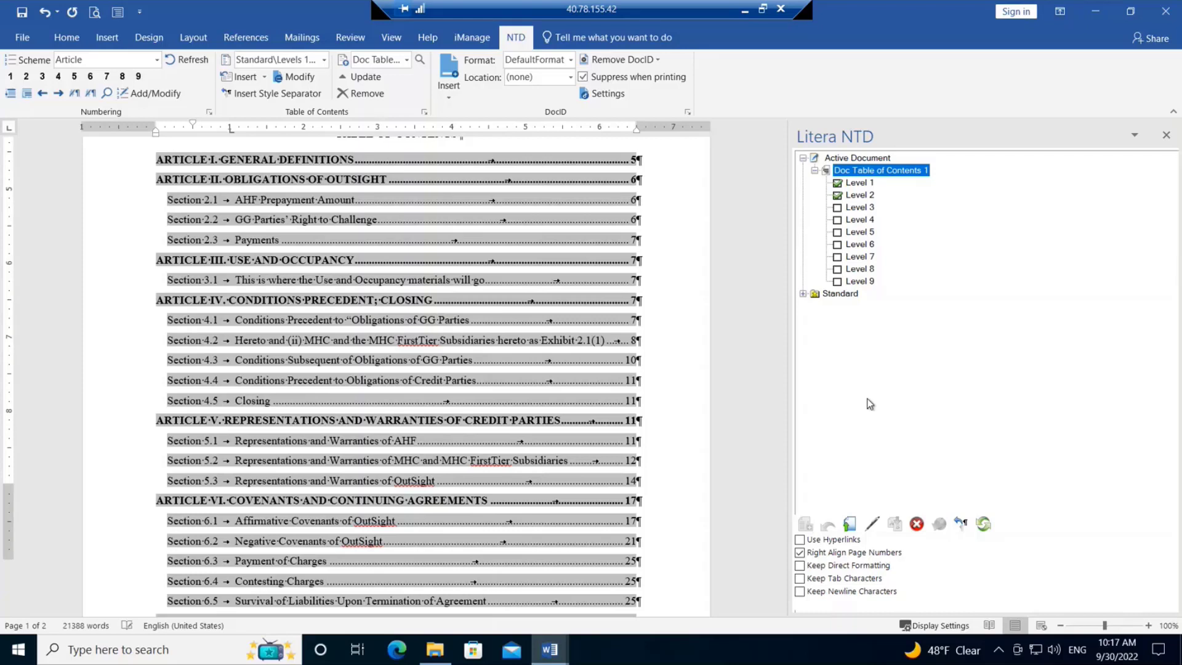
Switch to the "5. Table of Tables and Figures" document and place the cursor in the first empty paragraph below the title.
left_click(547, 659)
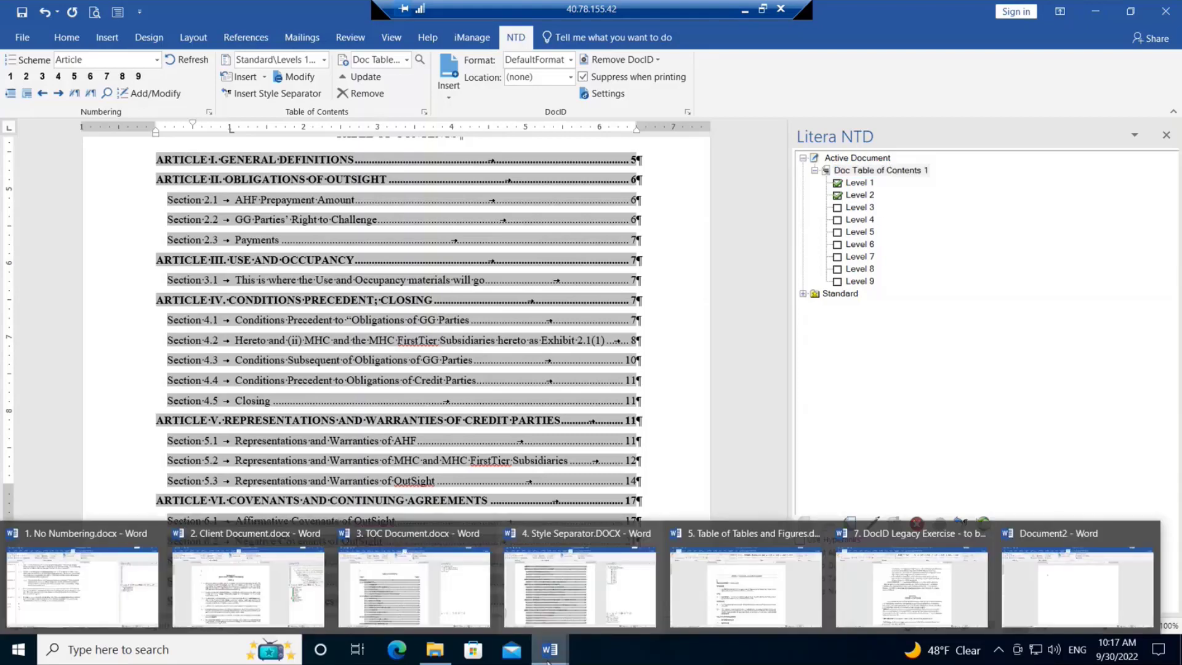
left_click(784, 583)
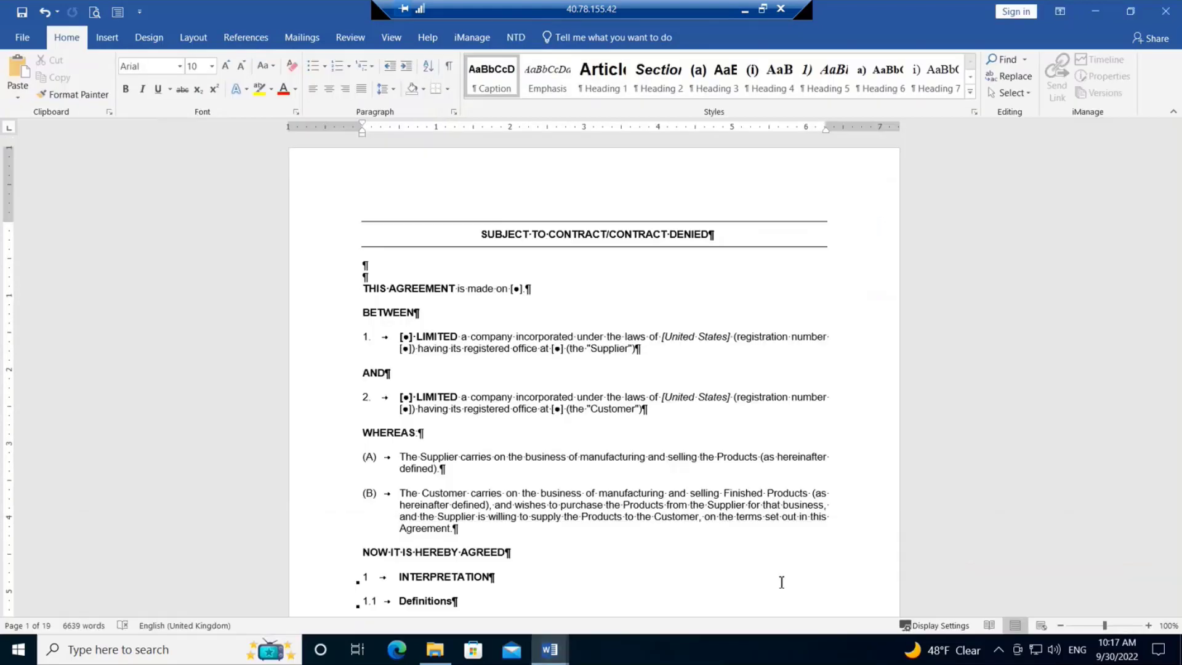
left_click(389, 268)
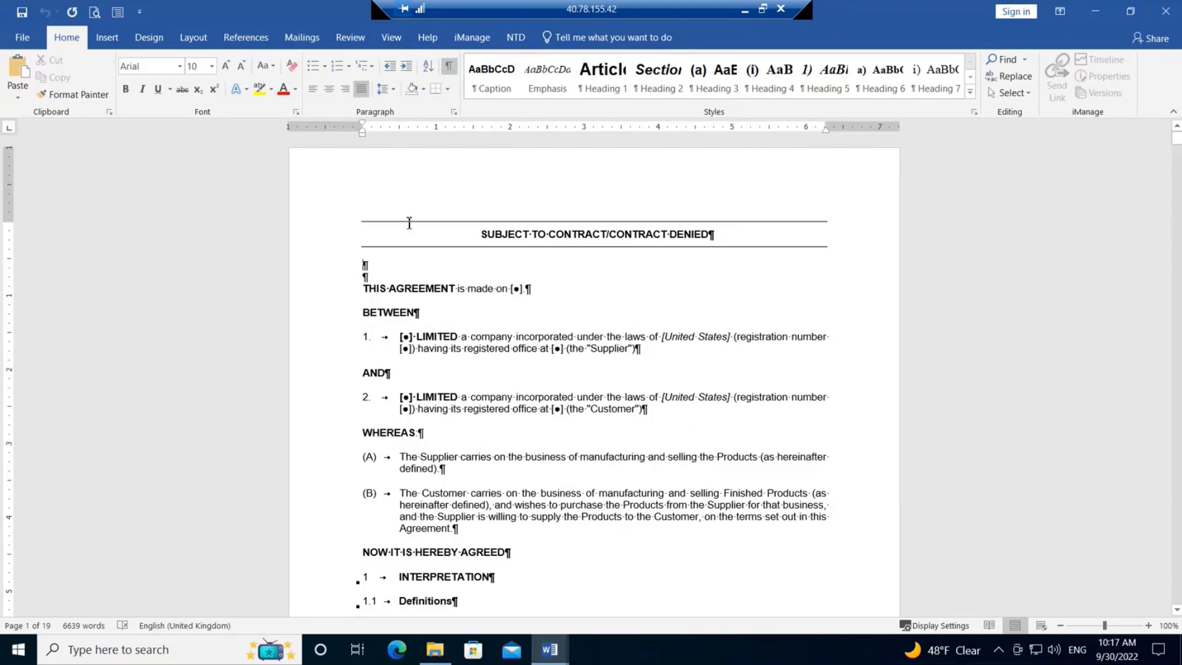
Open the NTD table of contents settings and create a Table of Tables for the active document.
left_click(515, 38)
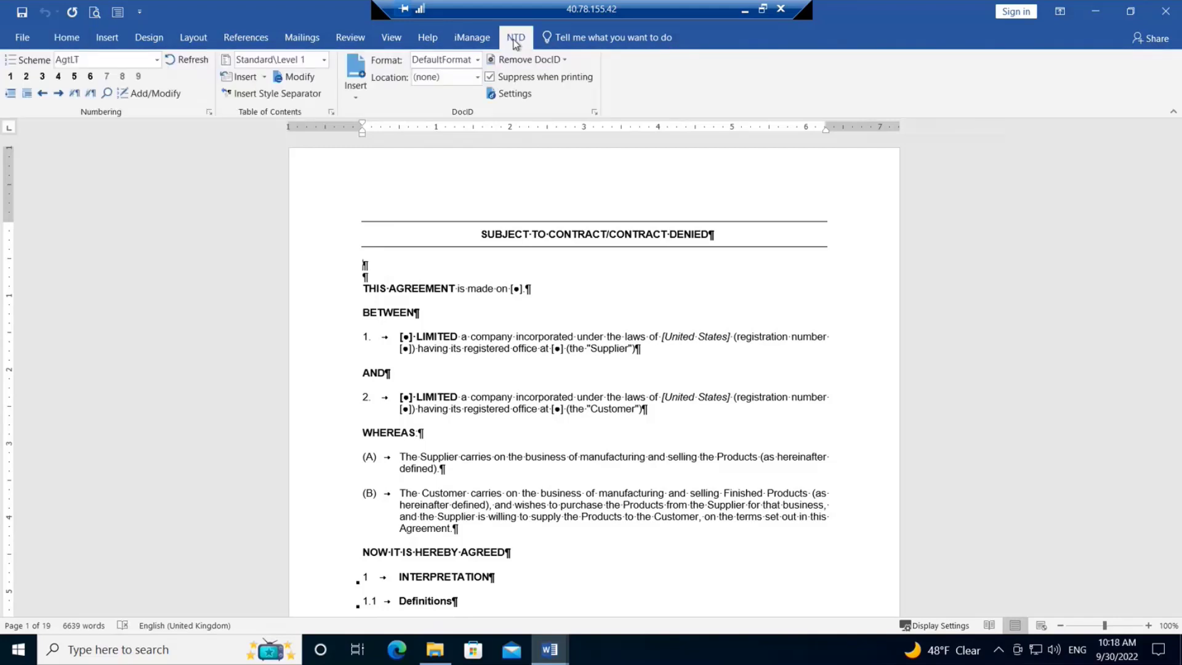
left_click(324, 60)
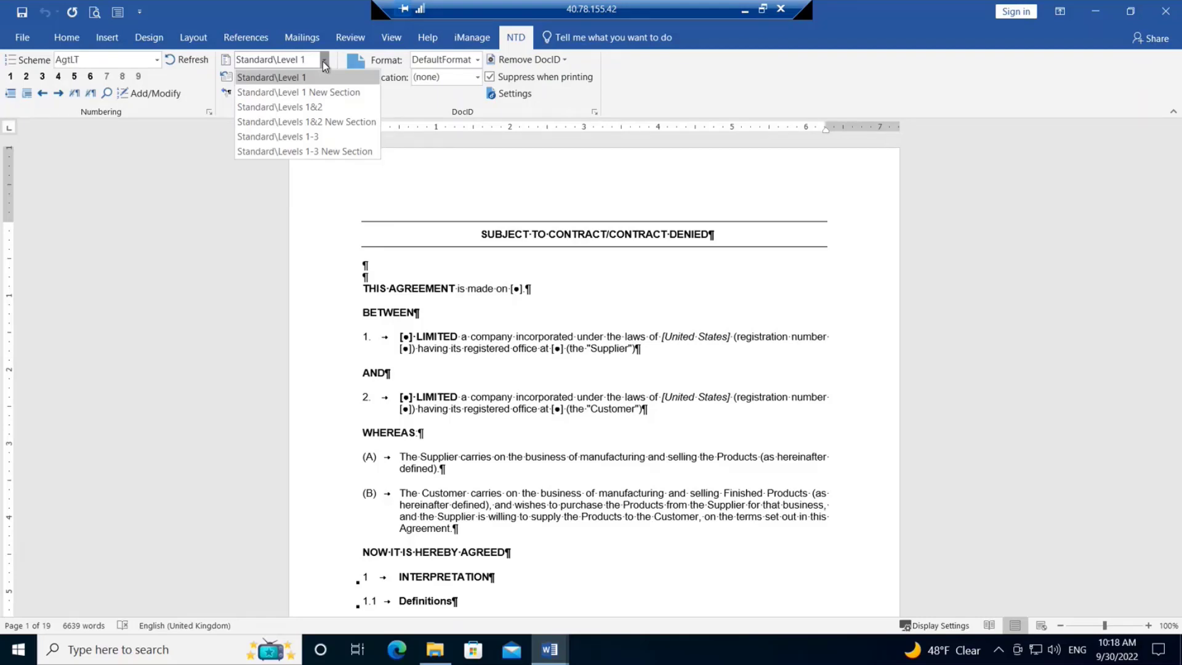
left_click(323, 61)
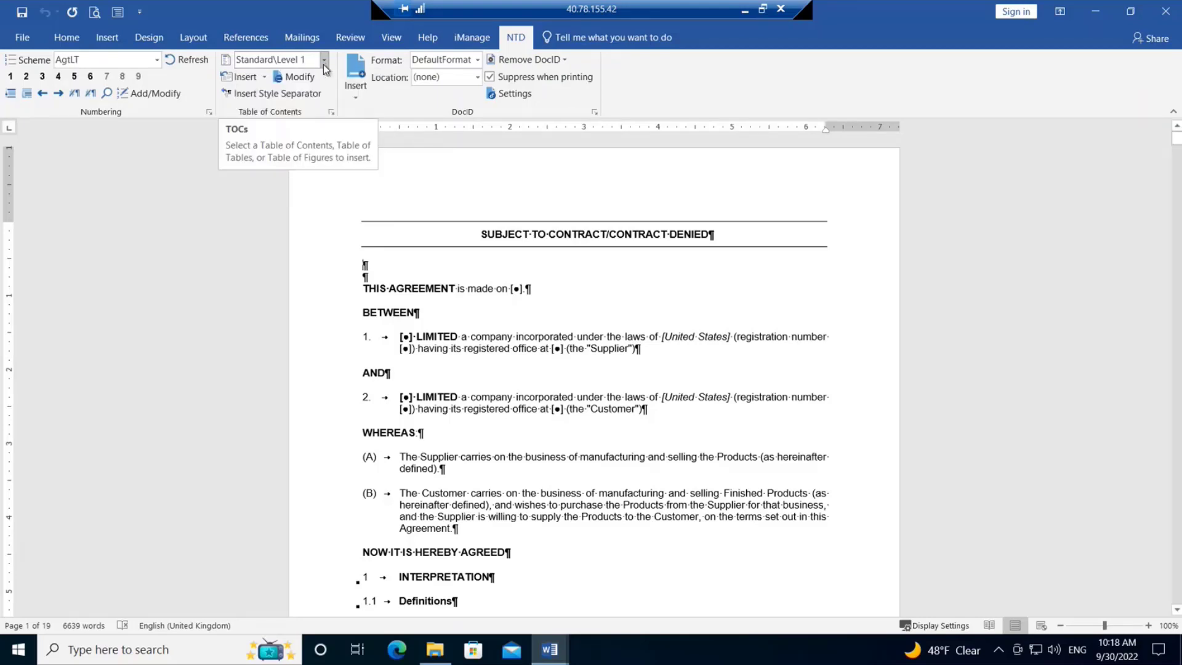
left_click(331, 112)
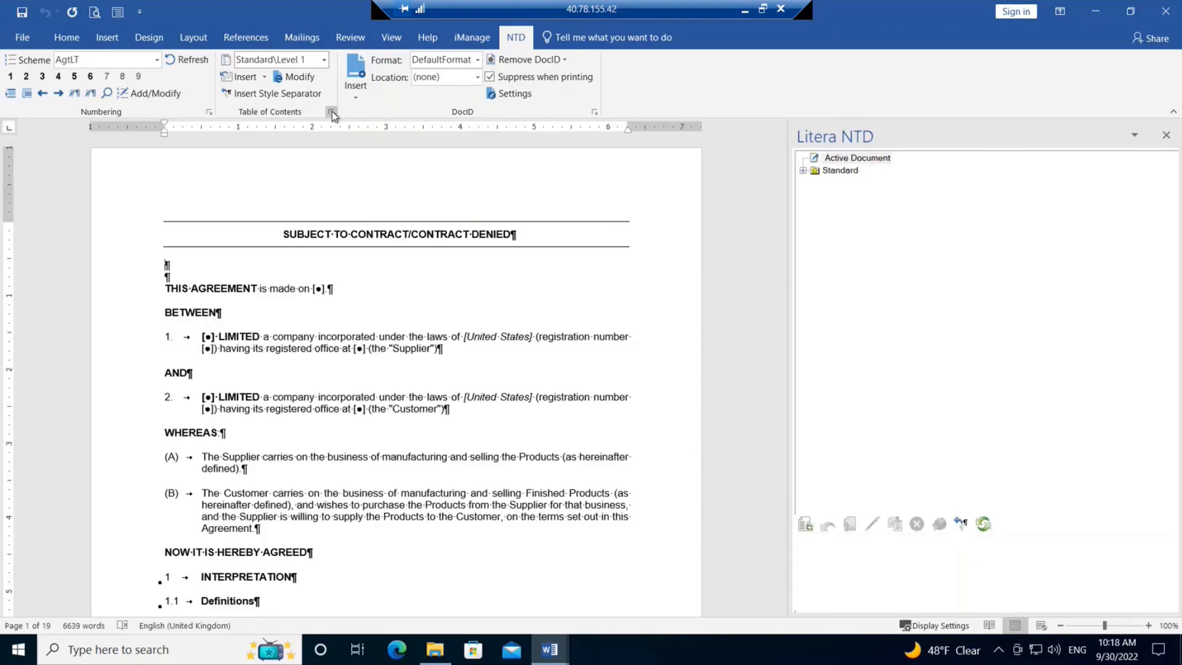
right_click(877, 162)
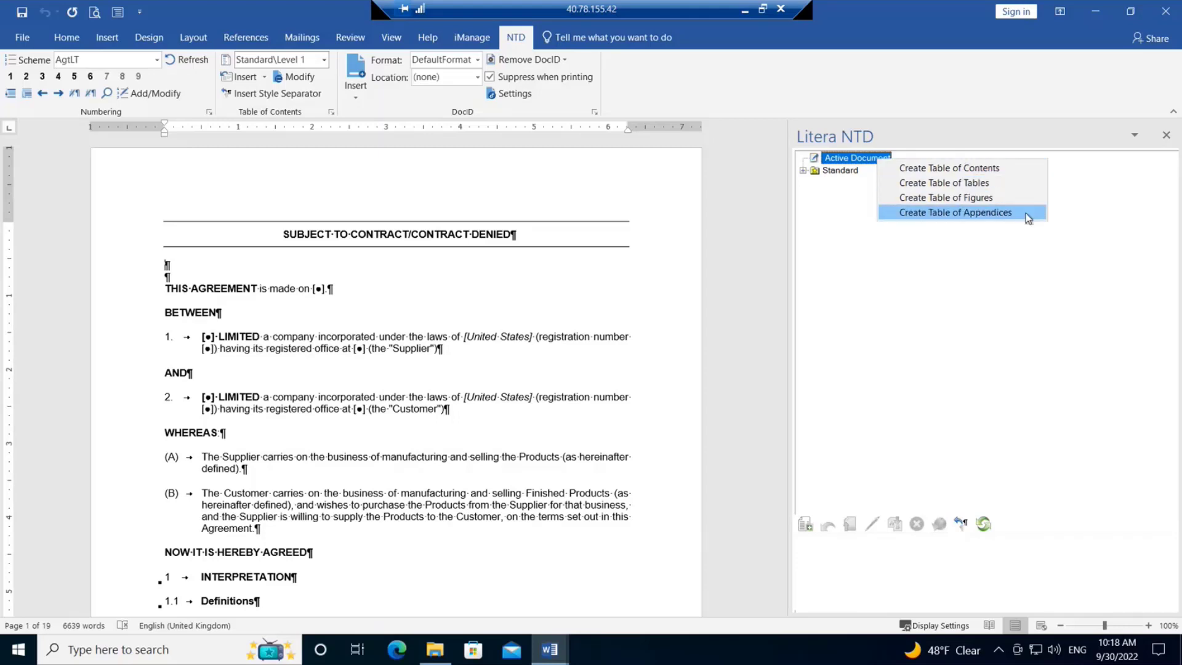
left_click(987, 183)
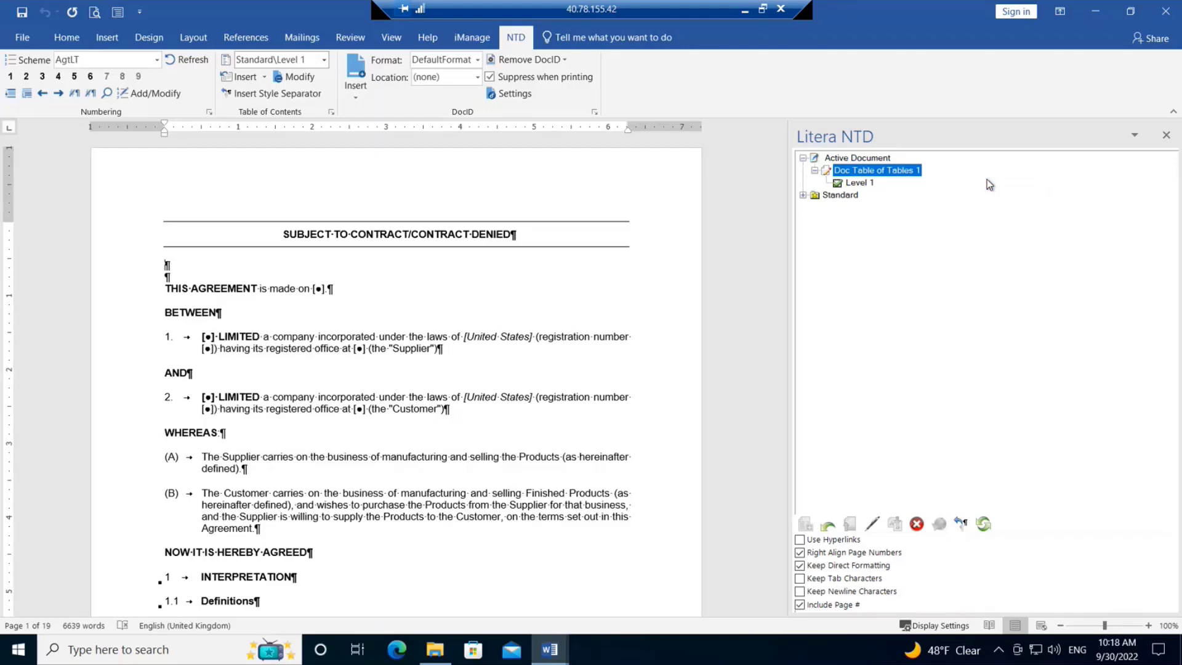
Set Level 1 of Doc Table of Tables 1 to All Caps.
left_click(859, 183)
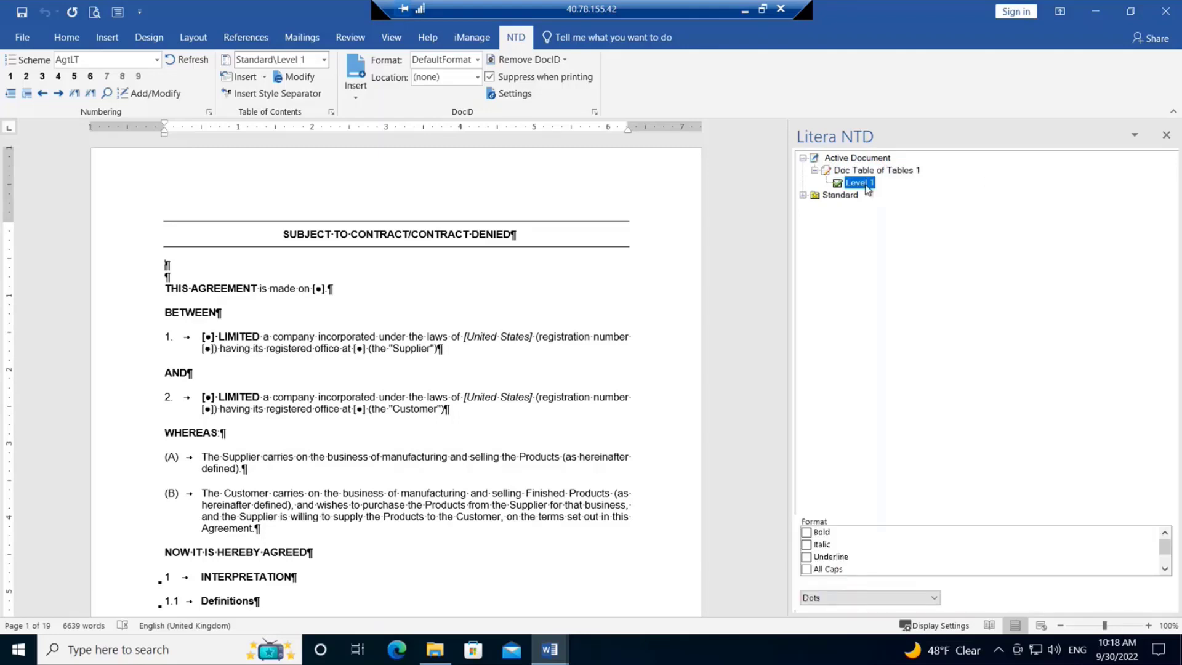
left_click(806, 570)
left_click(807, 570)
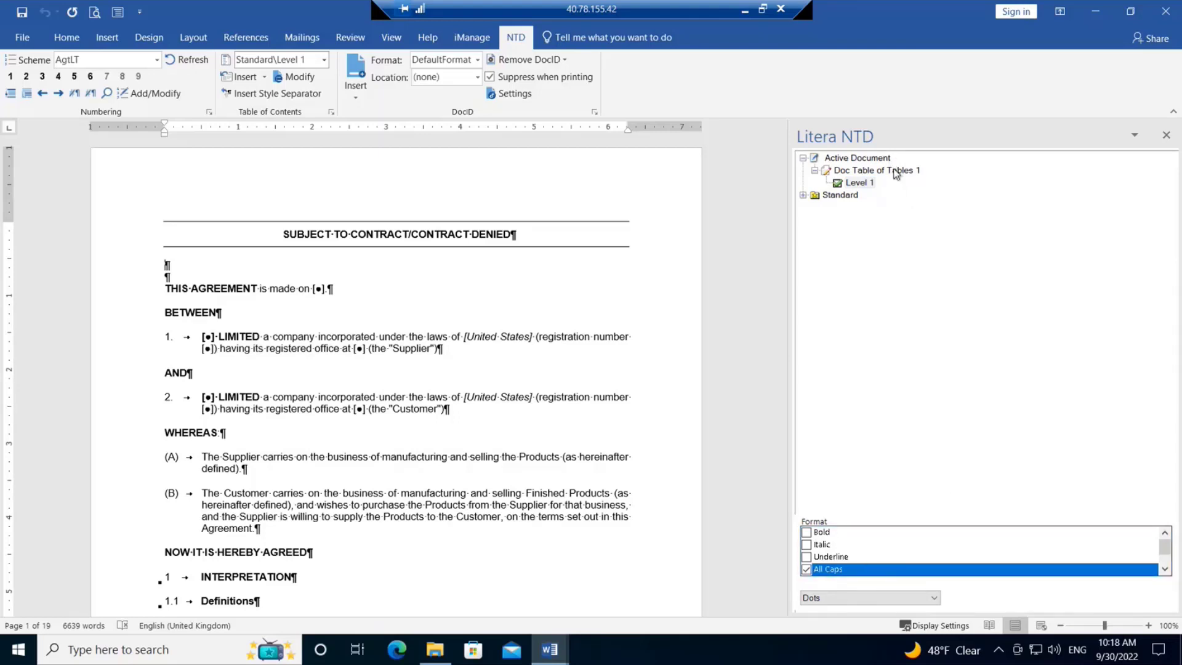
Turn off Keep Direct Formatting for Doc Table of Tables 1 and insert the table at the cursor.
left_click(896, 173)
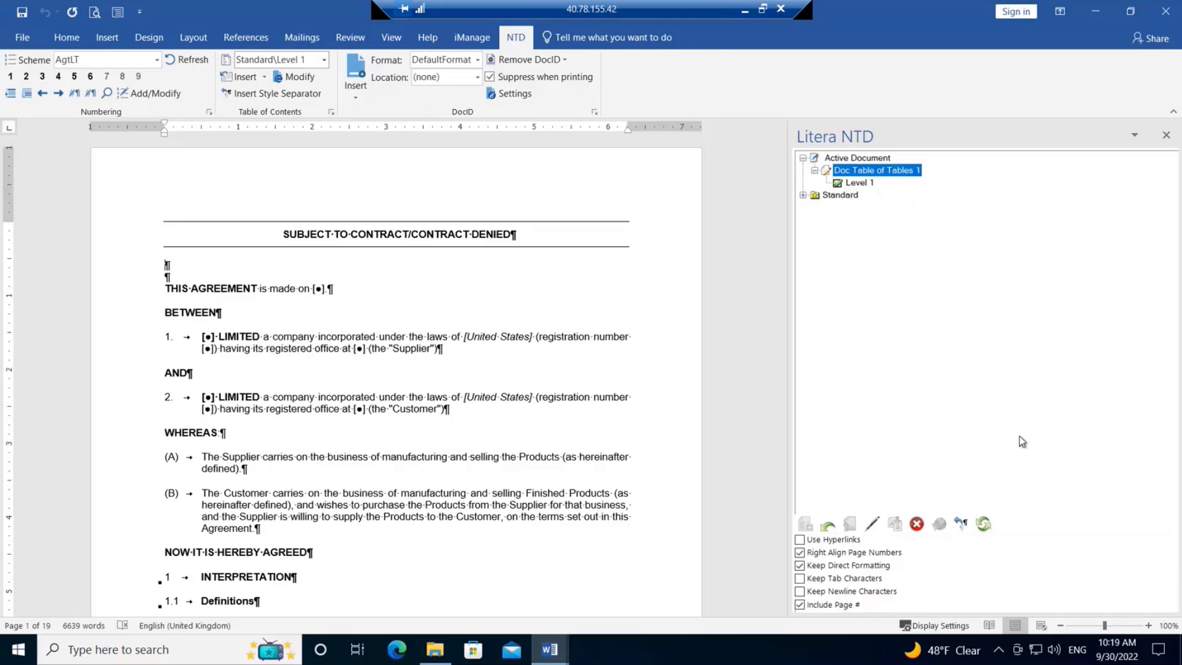
left_click(799, 565)
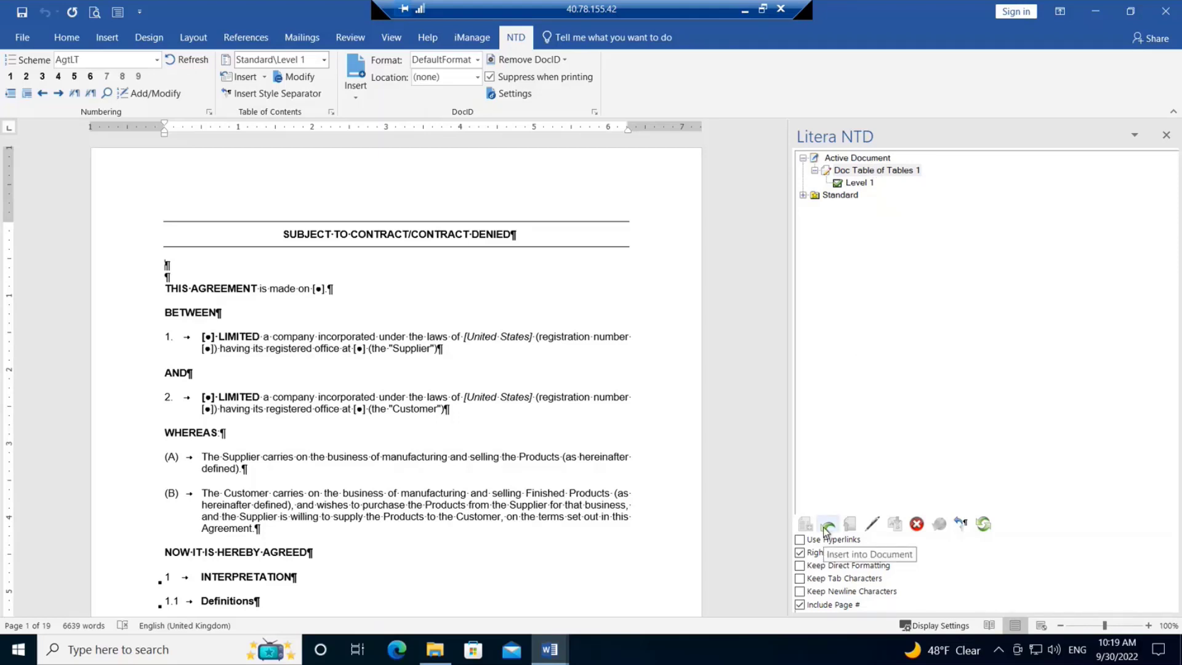
right_click(890, 173)
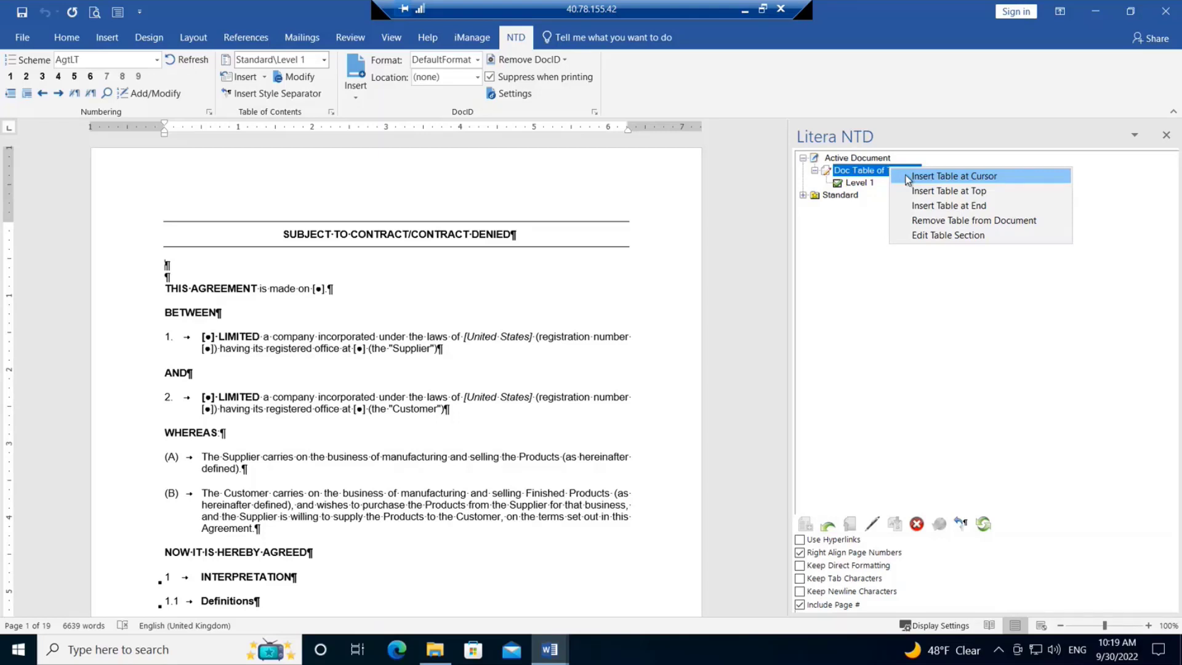
left_click(906, 175)
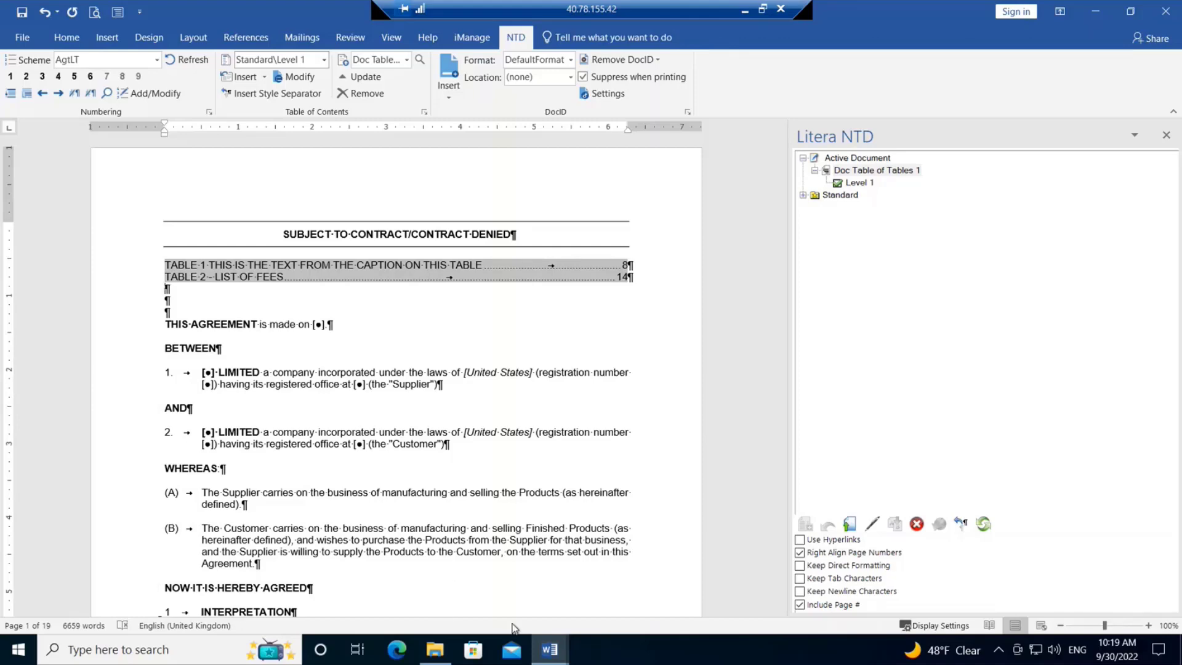
Switch to the "3. TOC Document.docx" document and add a personal folder named "My TOCs".
mouse_move(552, 650)
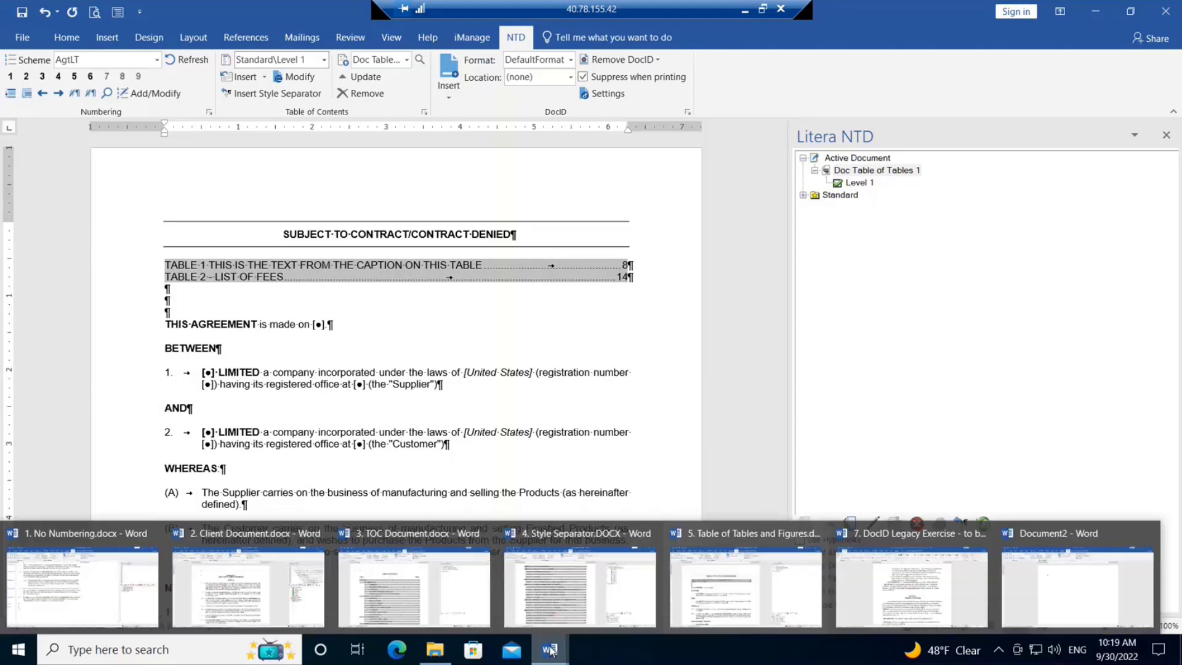
left_click(381, 578)
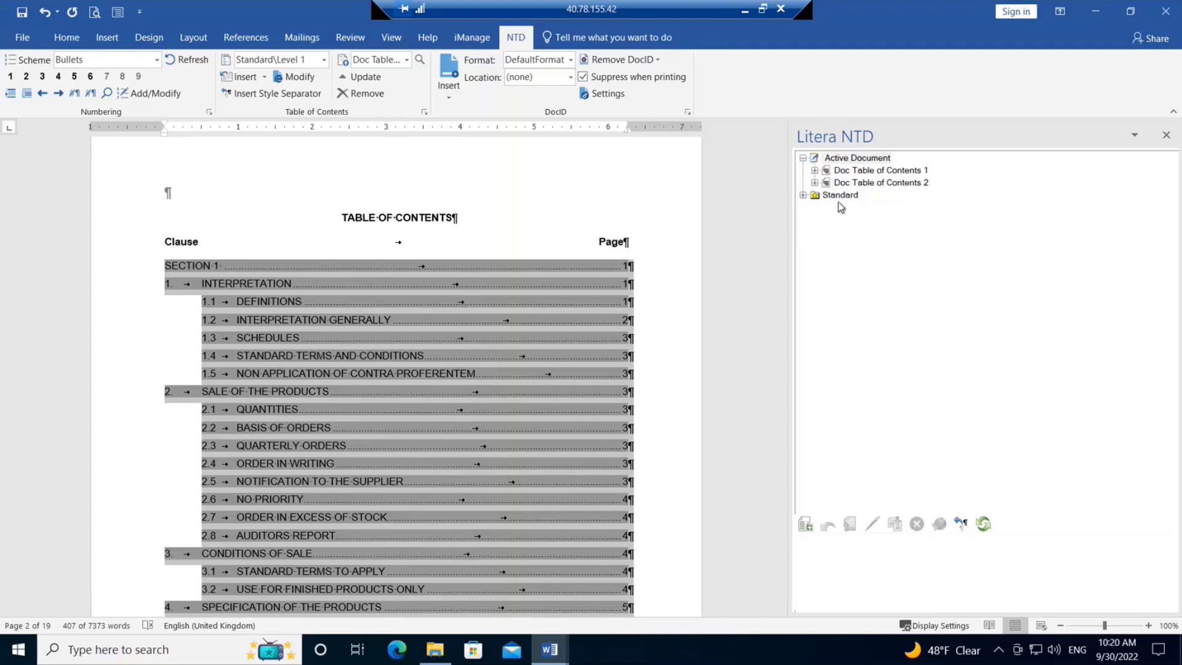
right_click(904, 258)
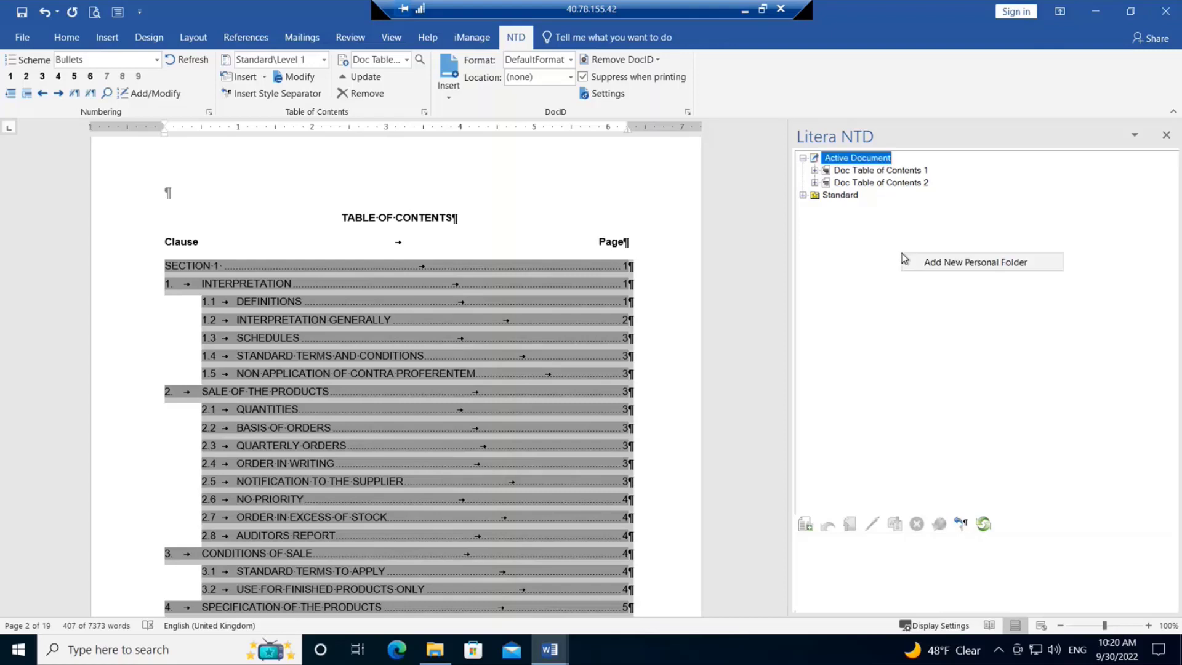
left_click(932, 263)
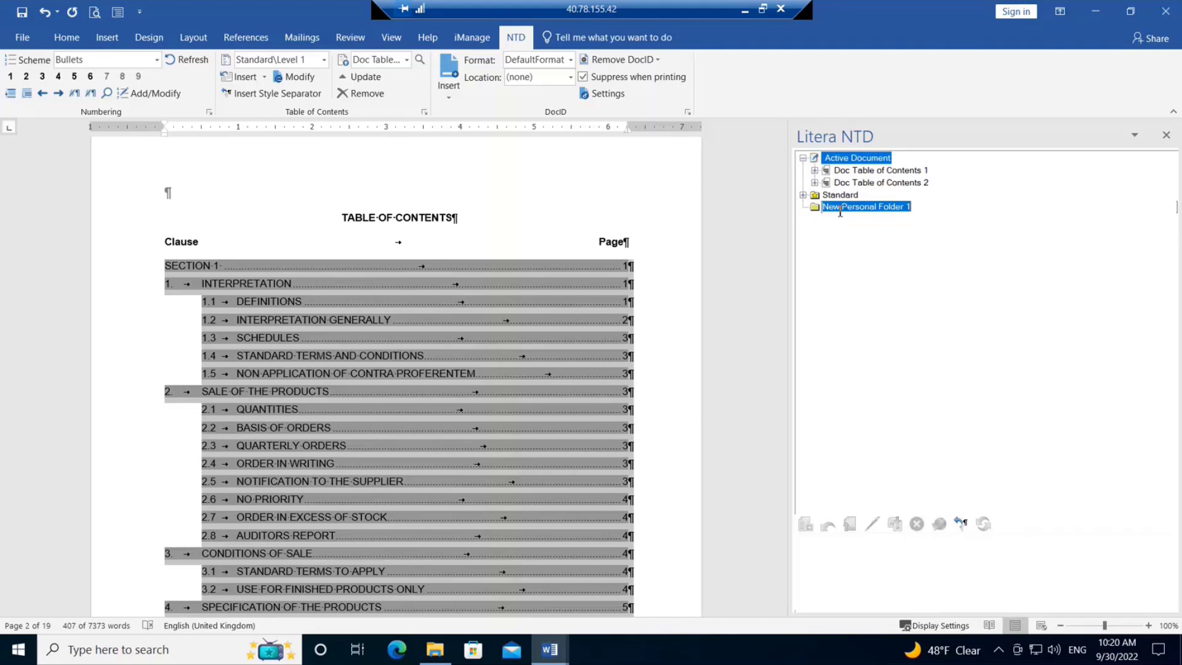
type("m")
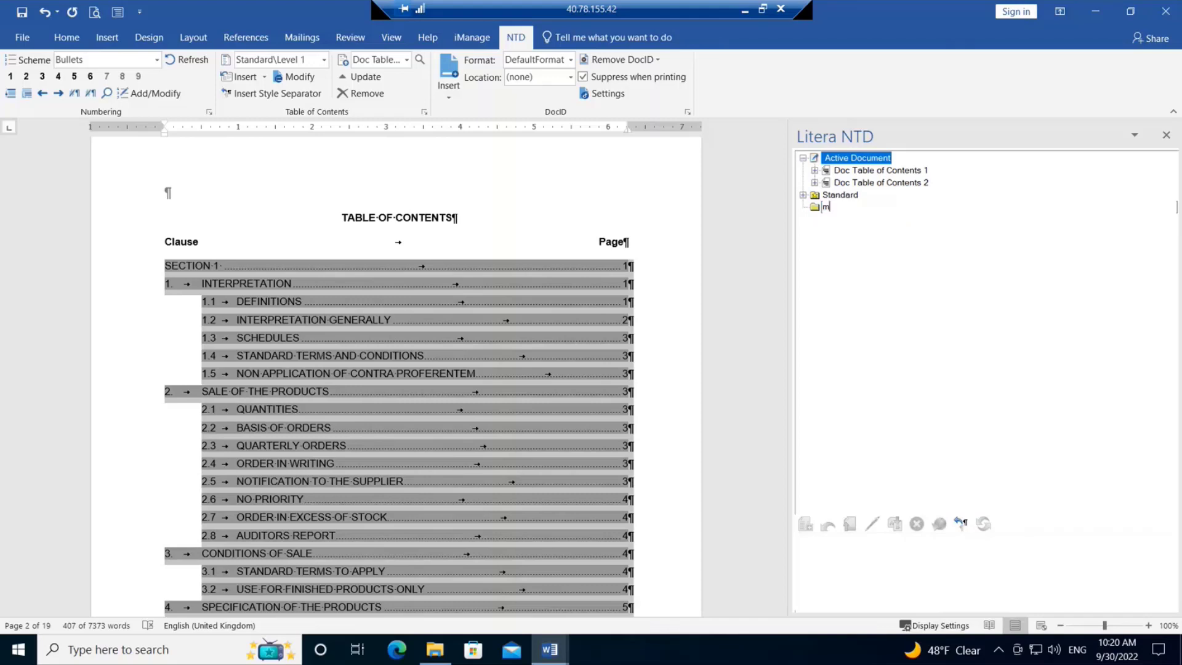
key("BackSpace")
type("M")
type("y aT")
key("BackSpace")
key("BackSpace")
type("TOCs")
key("Return")
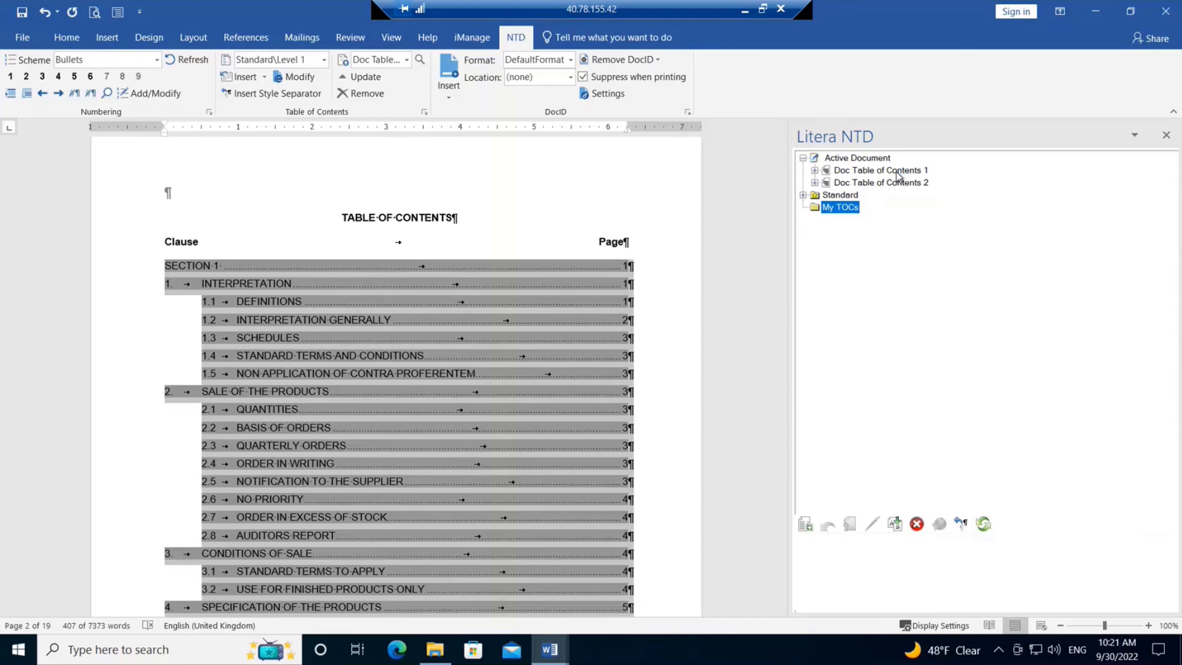
Copy Doc Table of Contents 1 into the My TOCs folder and rename the copy "Heading TOC".
left_click_drag(897, 177, 843, 211)
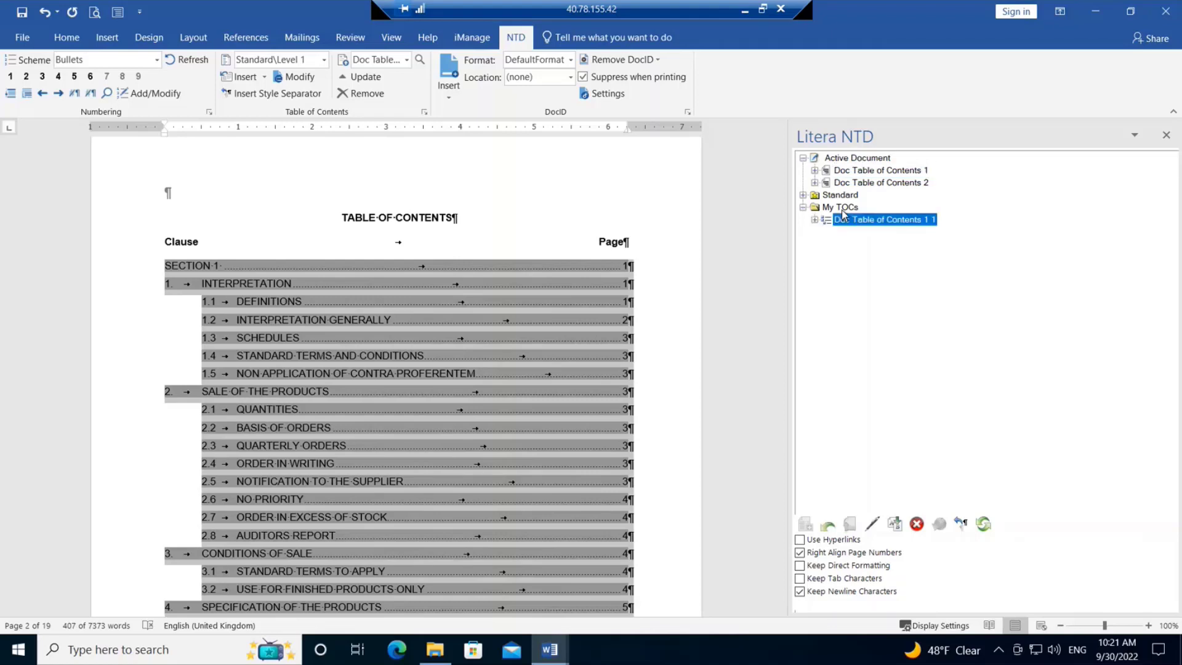
right_click(882, 226)
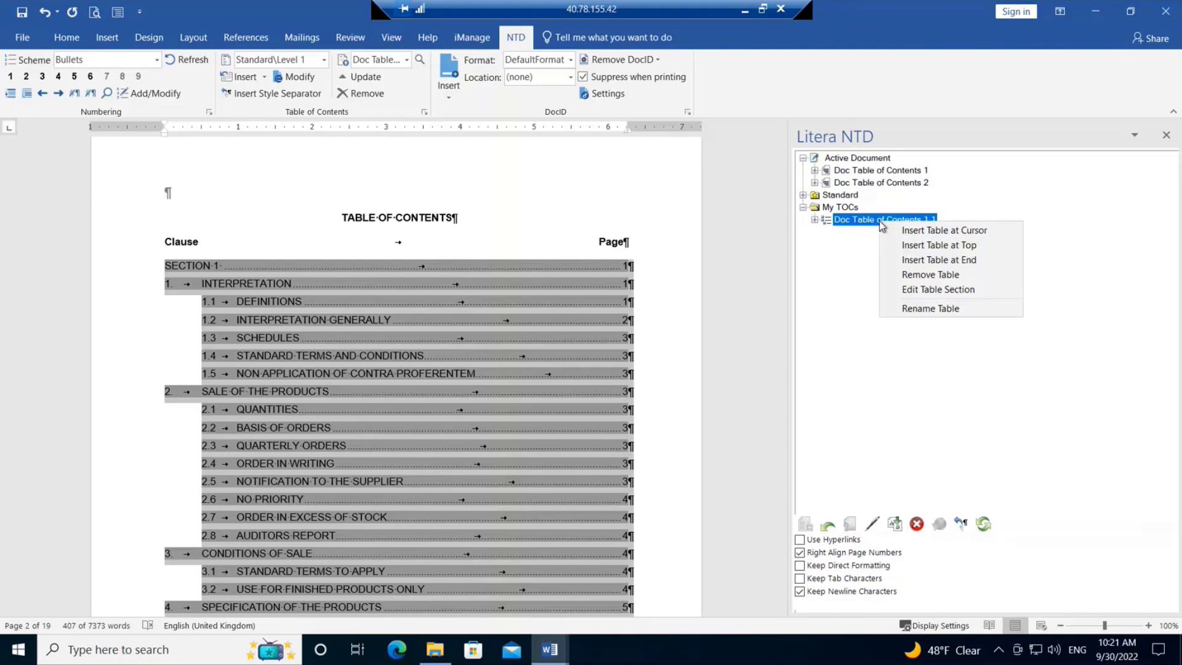
left_click(925, 309)
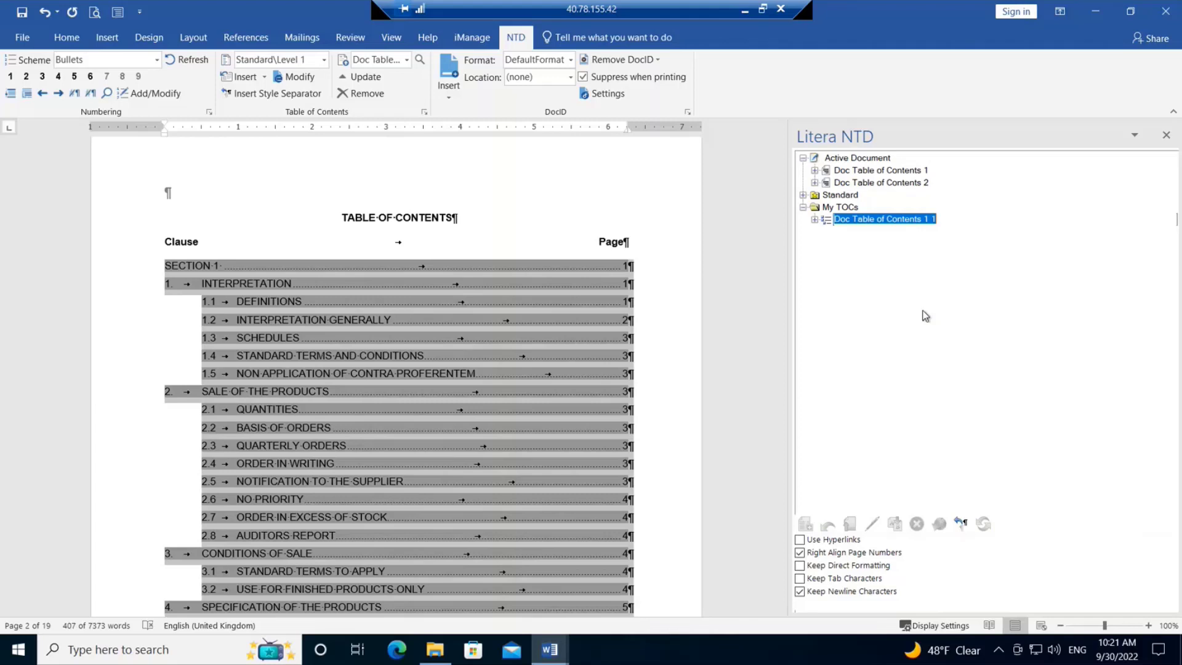
type("Heading")
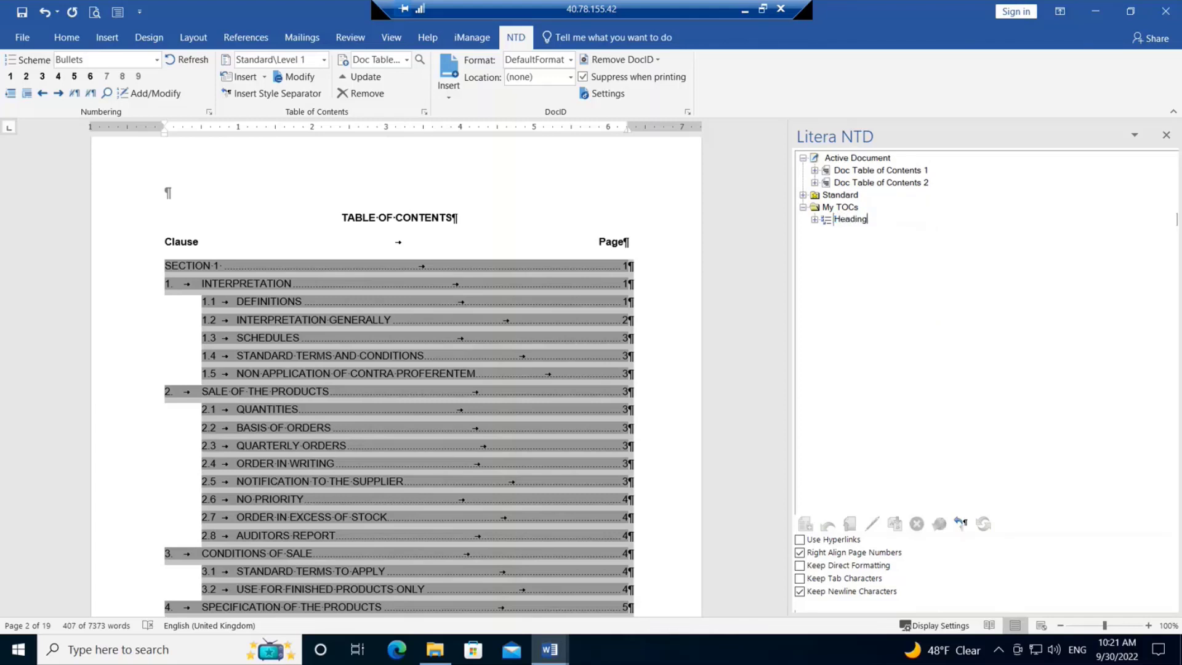
type(" TOC")
key("Return")
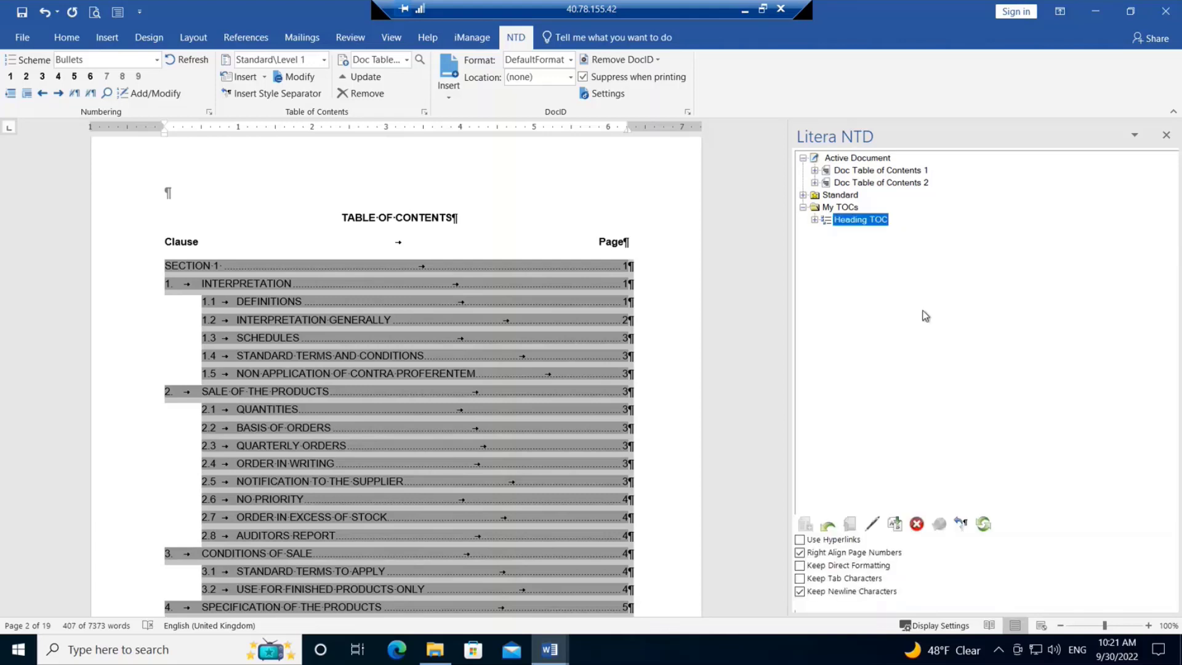
Copy Doc Table of Contents 2 into the My TOCs folder and rename the copy "Schedule TOC".
left_click(879, 183)
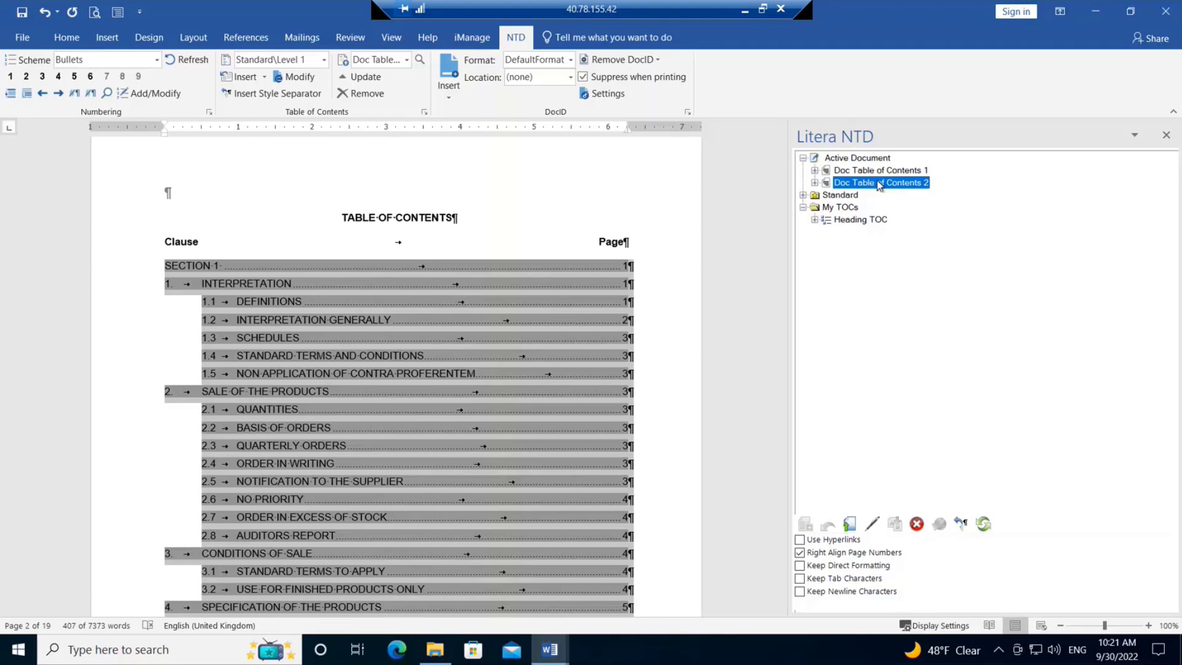
left_click_drag(878, 184, 840, 216)
left_click_drag(839, 211, 847, 208)
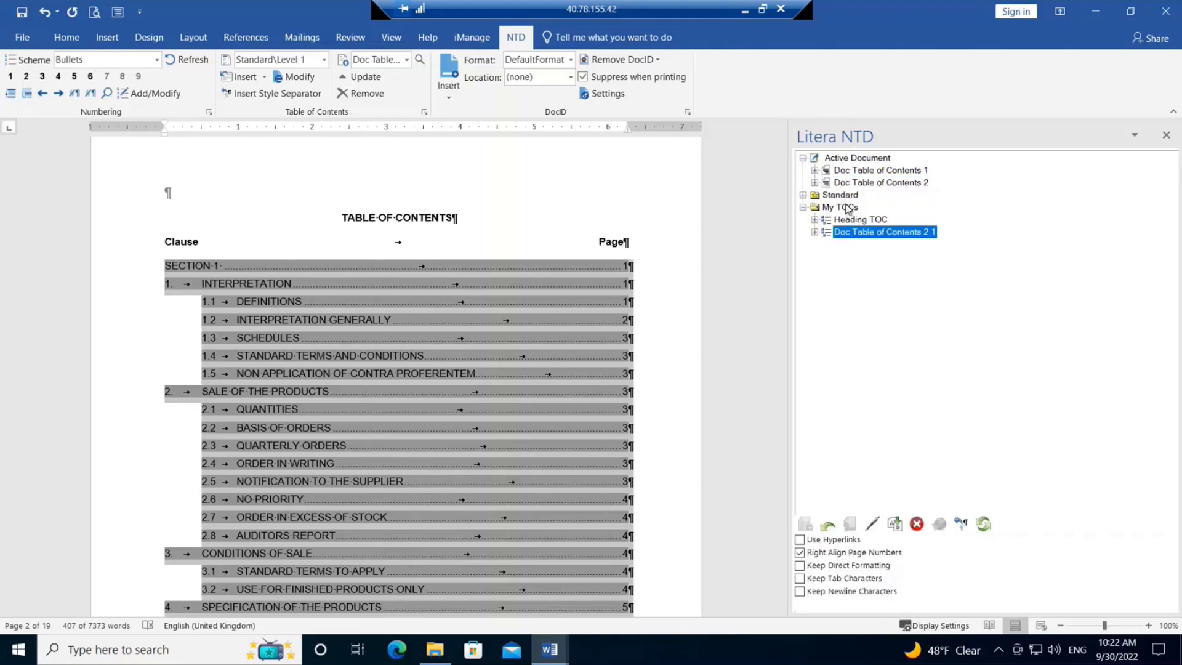
right_click(868, 233)
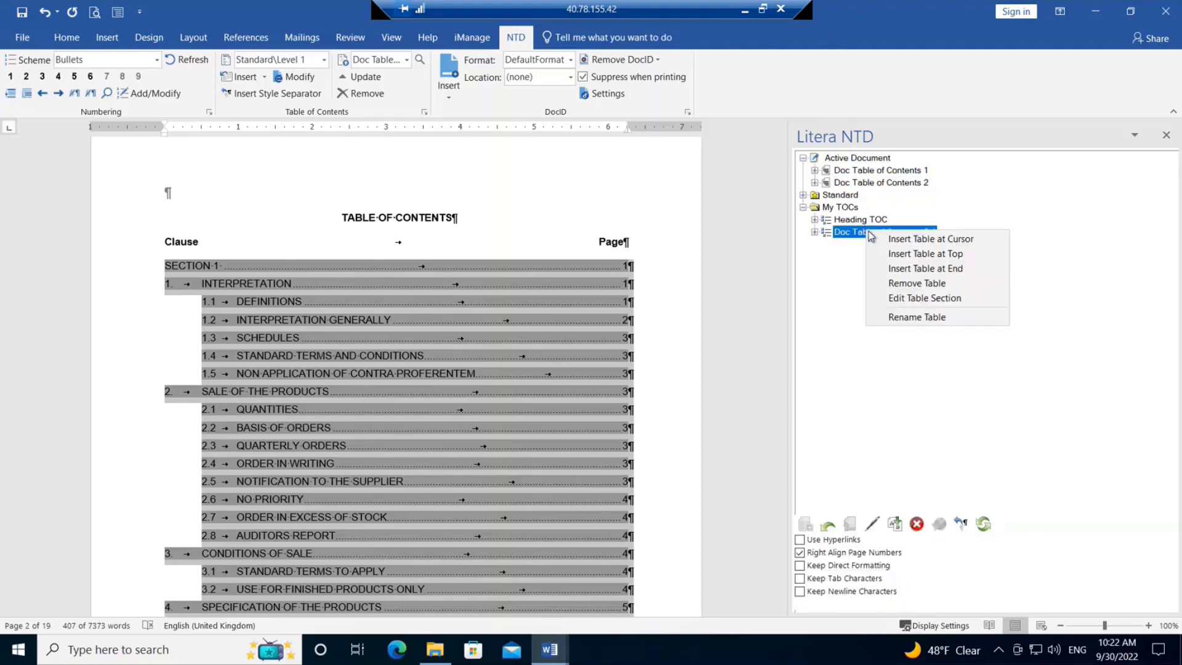
left_click(911, 318)
type("Schedule TOC")
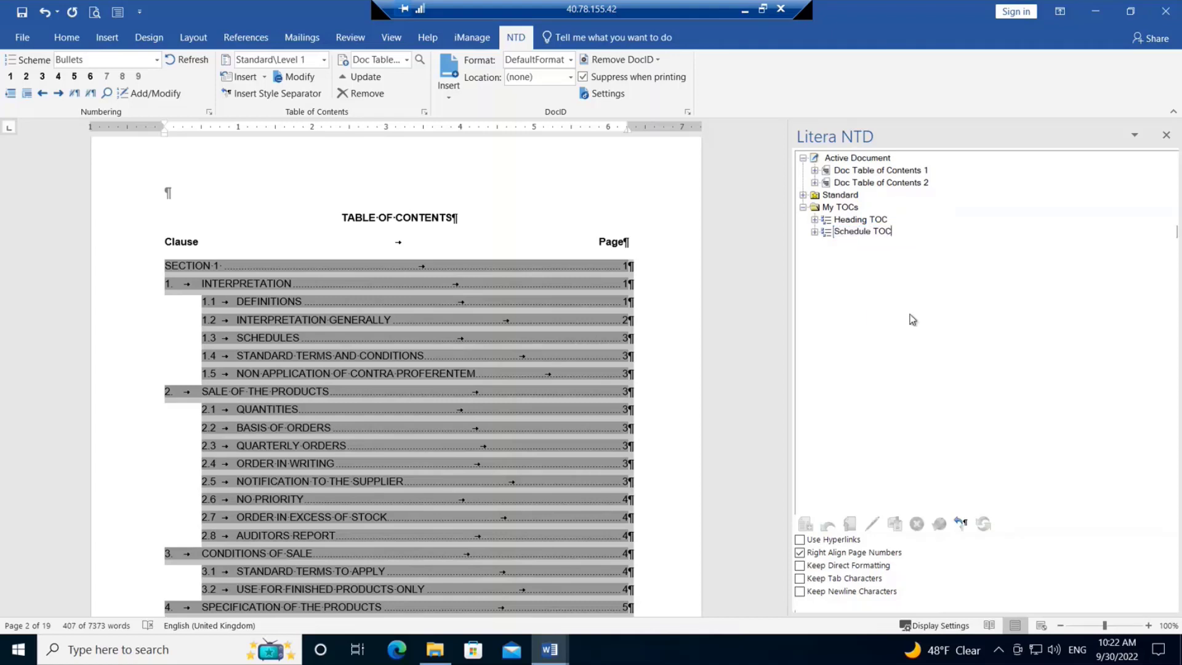
key("Return")
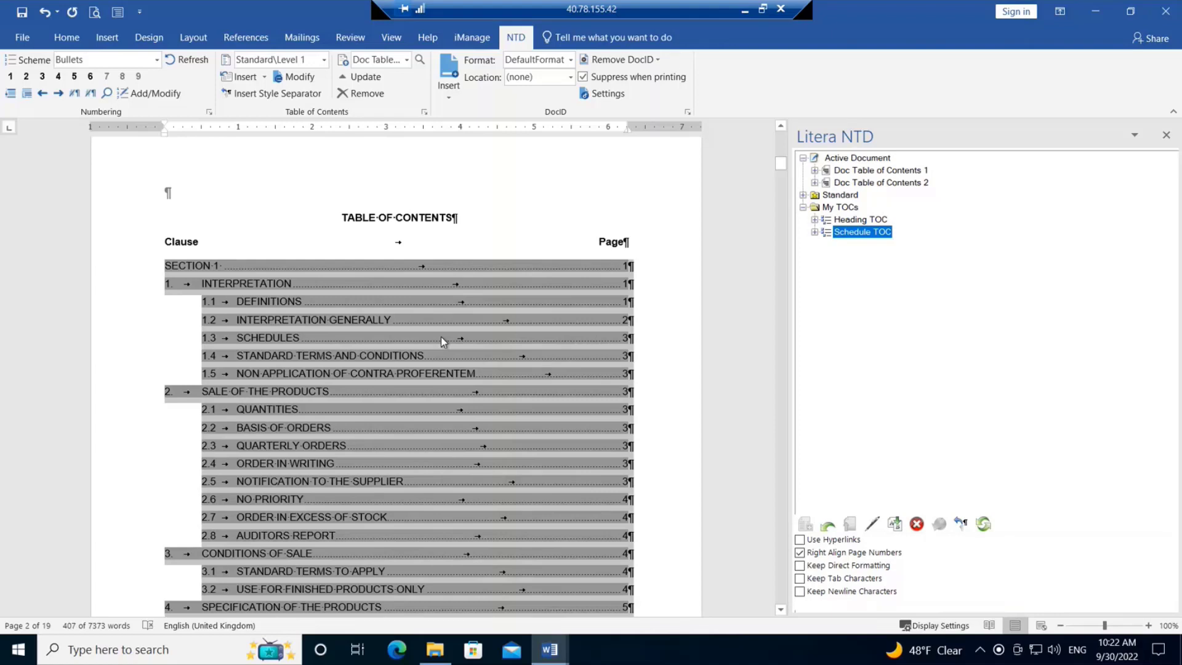
Close "3. TOC Document.docx" without saving the changes.
left_click(1165, 13)
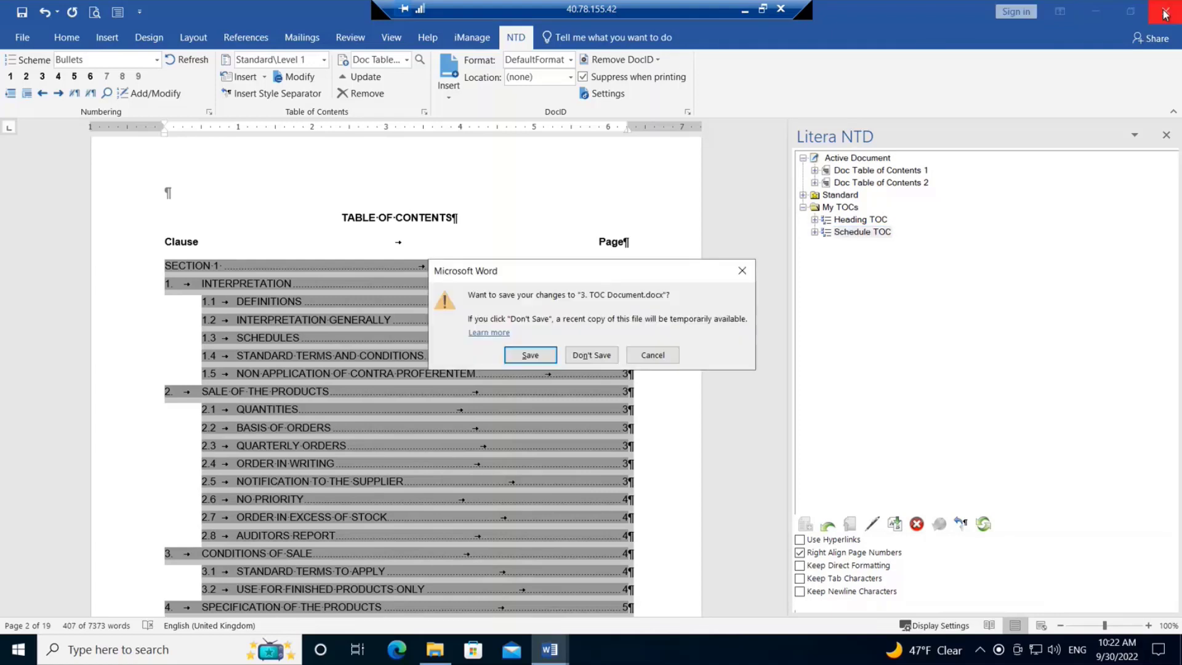
left_click(591, 355)
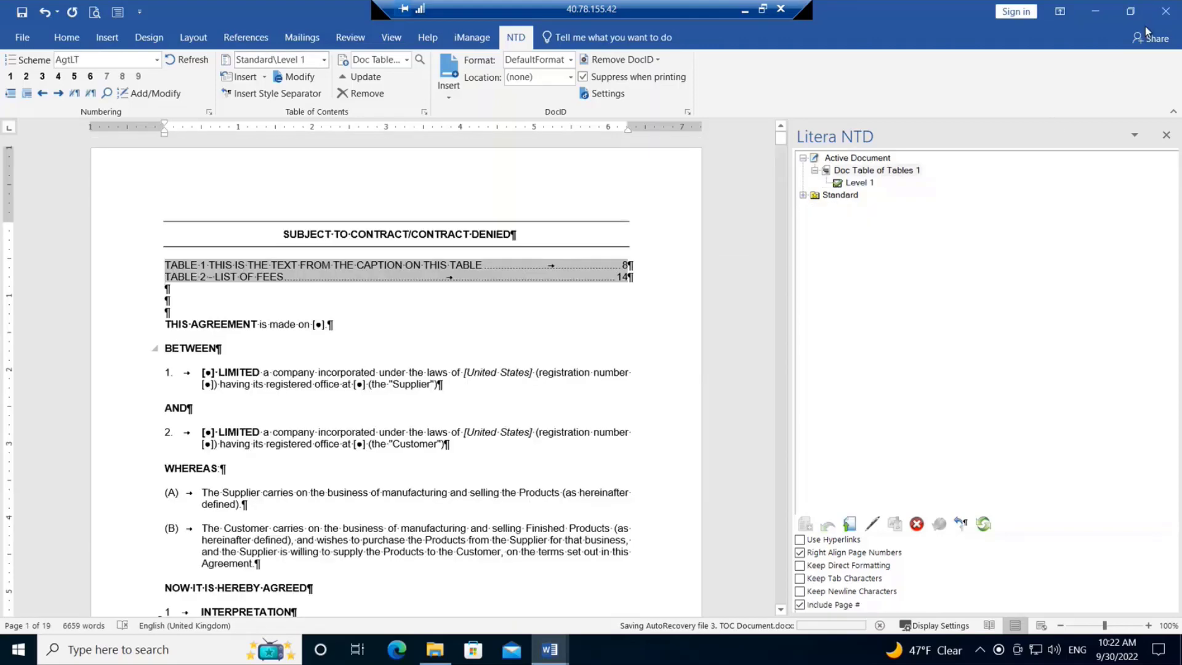
Close the four remaining edited documents, including "4. Style Separator.DOCX" and "1. No Numbering.docx", without saving their changes.
left_click(1163, 16)
left_click(591, 355)
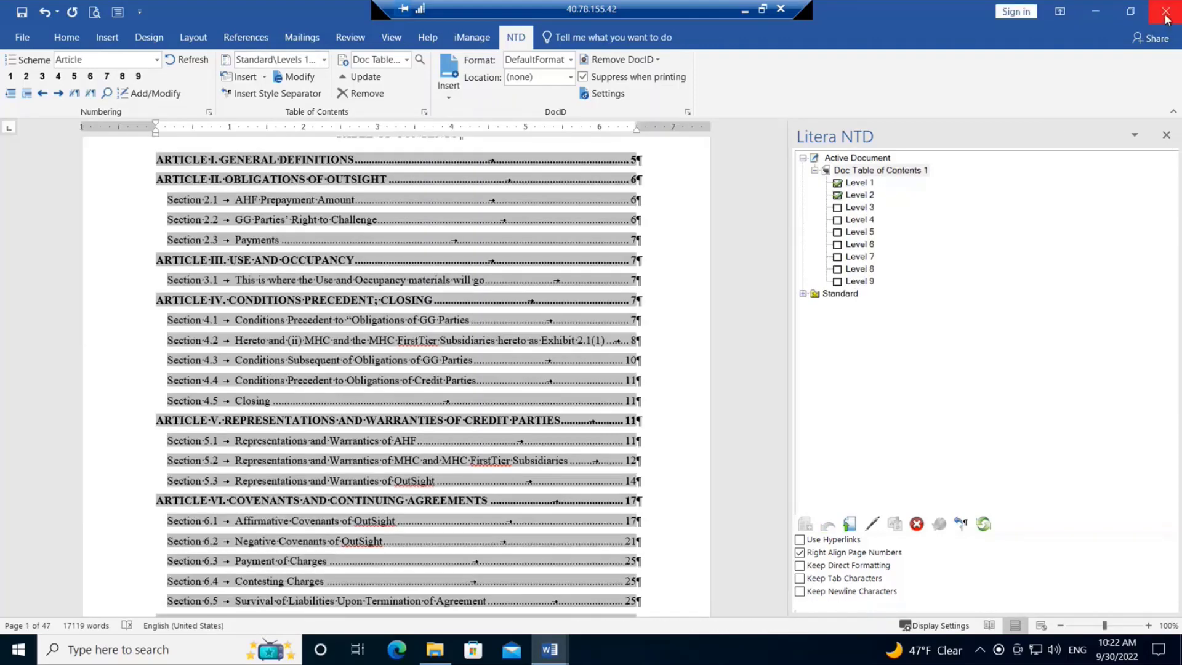
left_click(1165, 12)
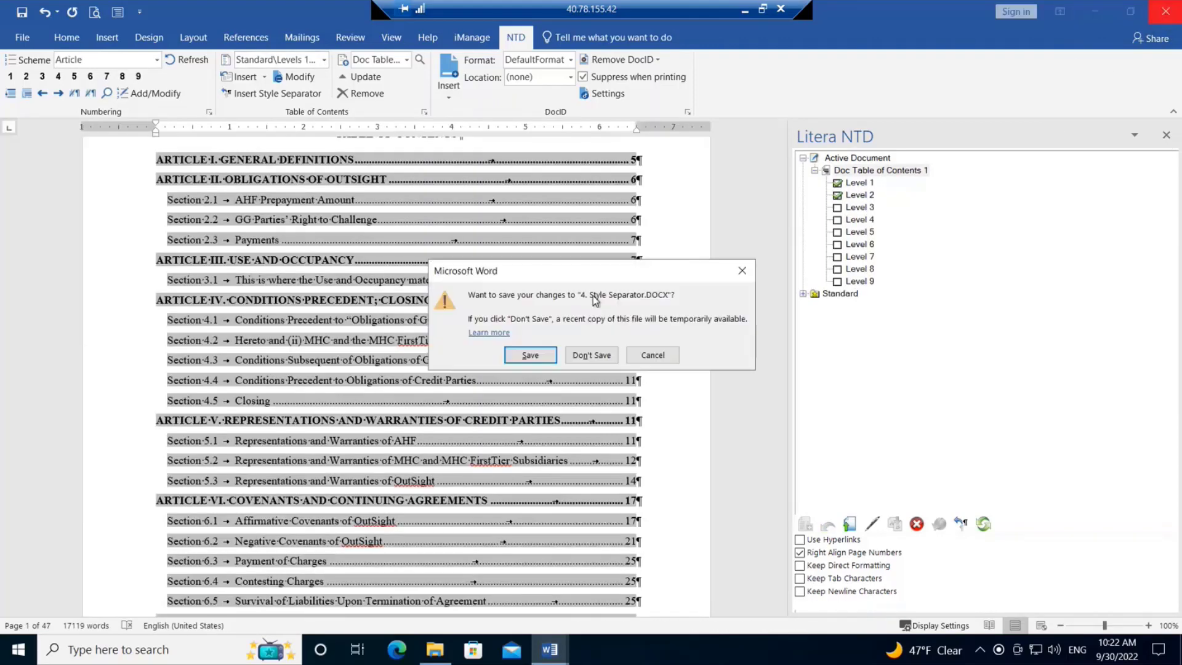
left_click(591, 355)
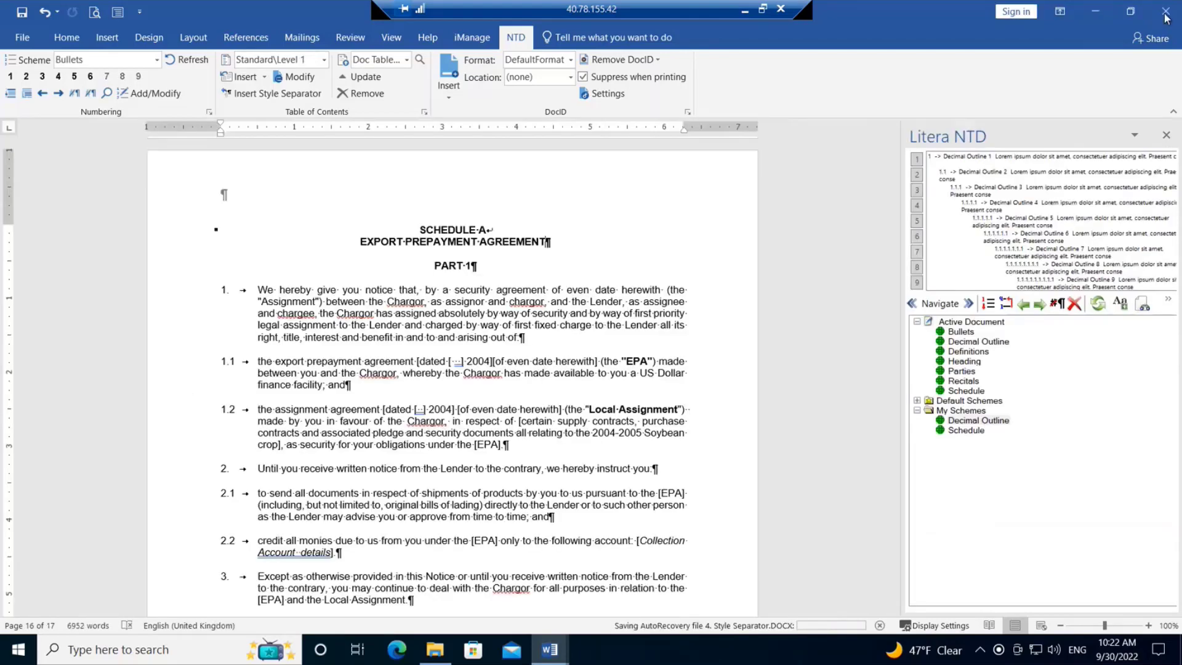
left_click(1166, 11)
left_click(601, 357)
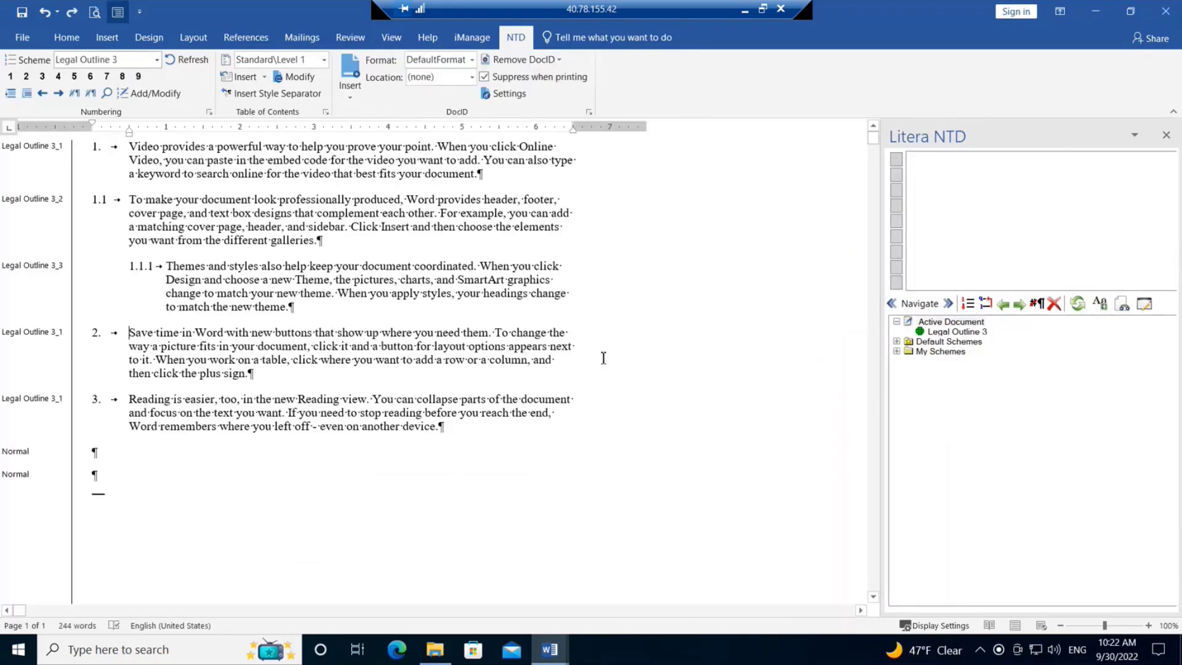
left_click(1165, 11)
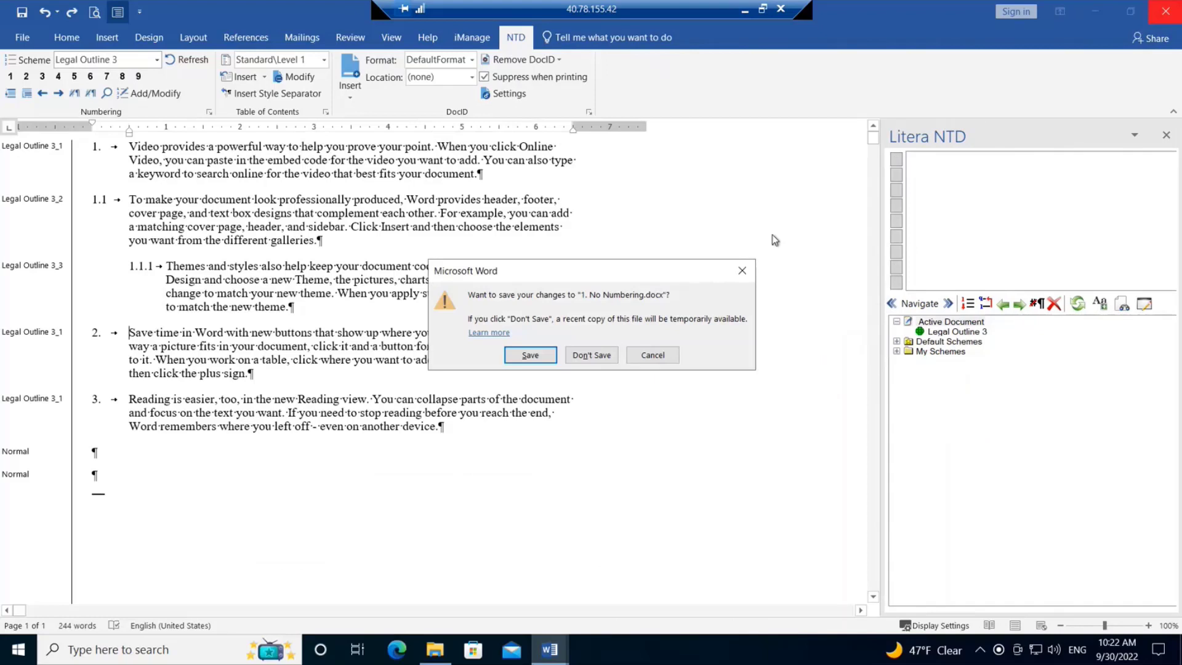
left_click(597, 357)
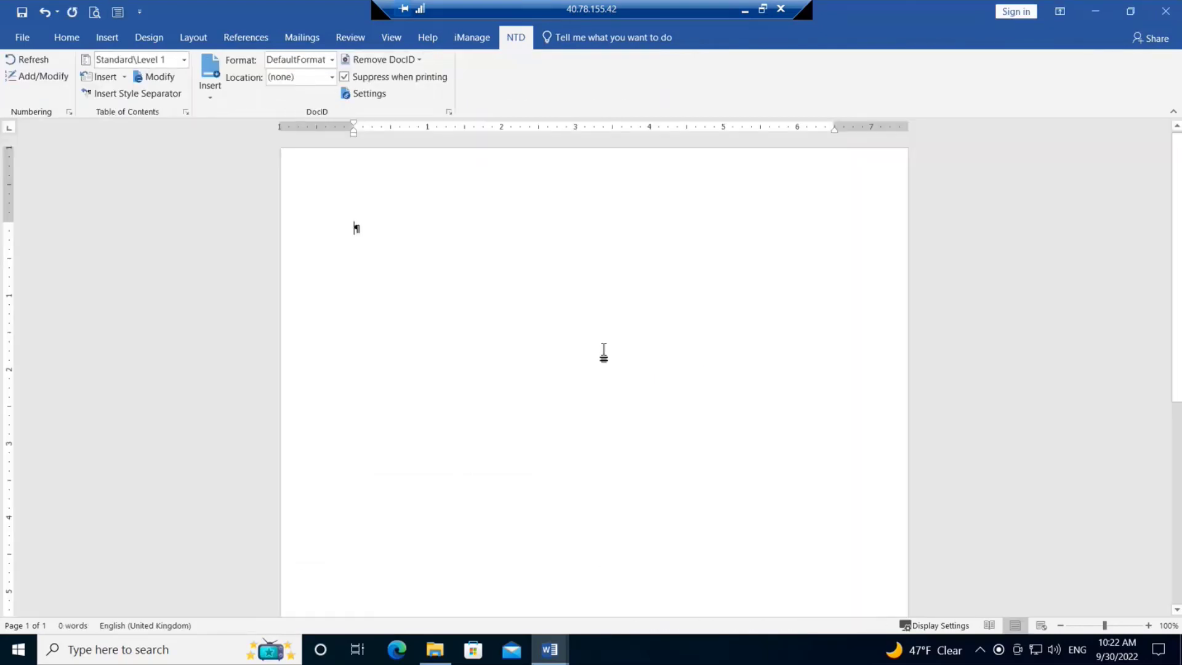
Insert the Schedule scheme from My Schemes into the blank document, updating its font to match Normal.
mouse_move(562, 654)
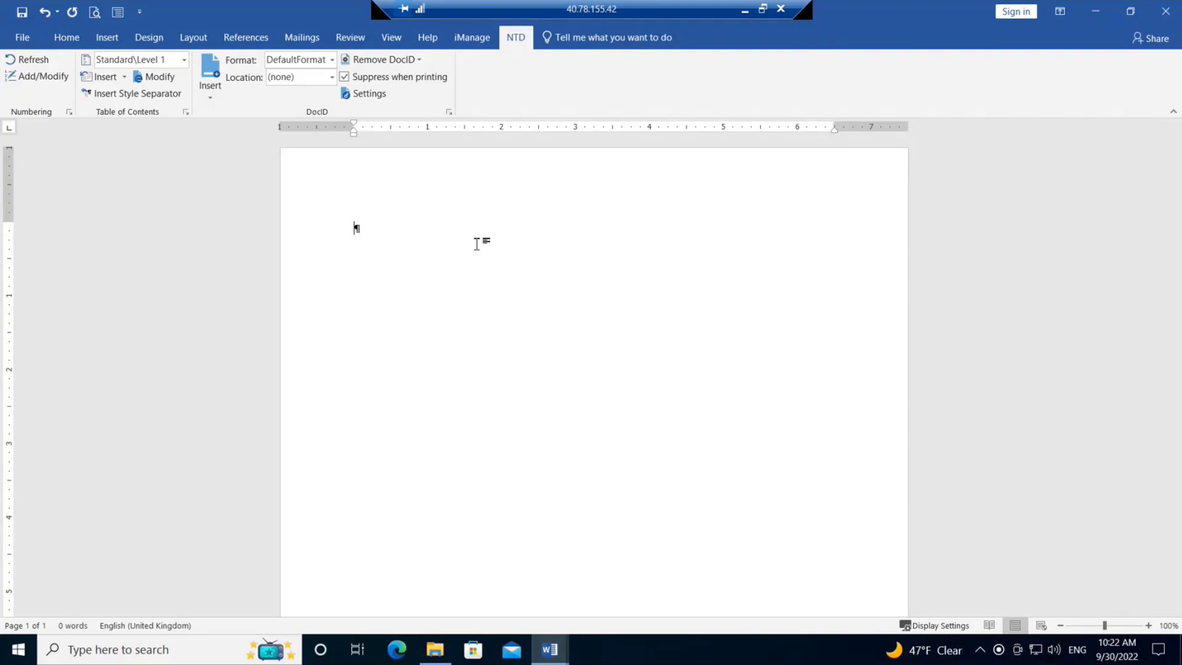
left_click(21, 79)
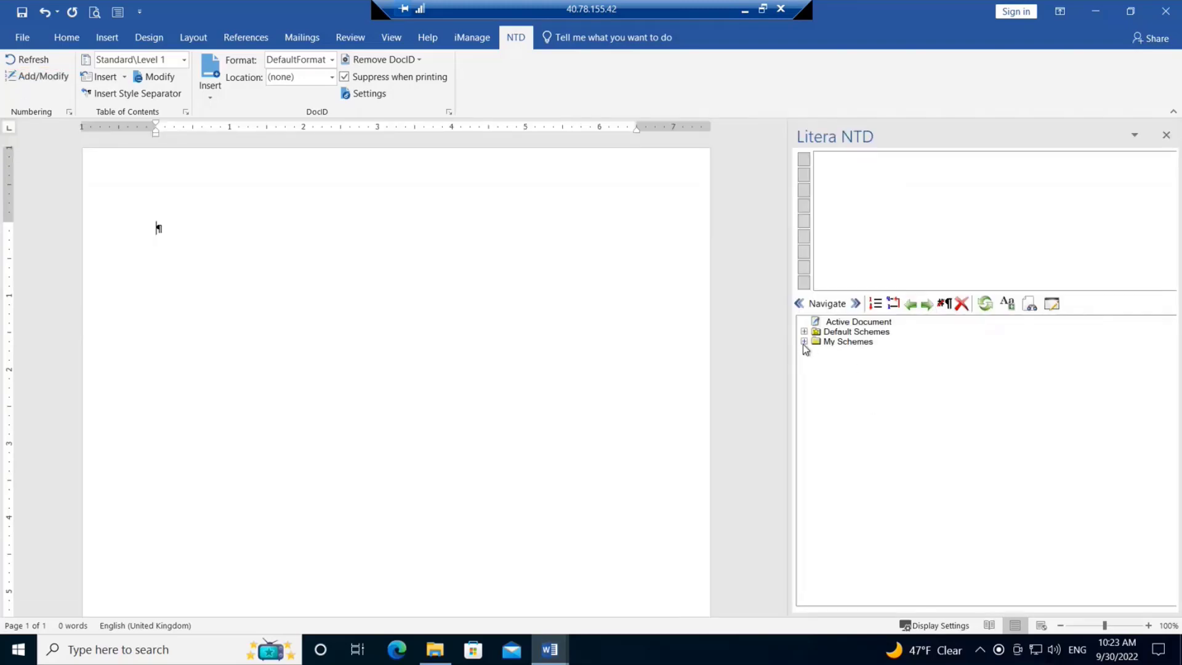
left_click(804, 342)
left_click(855, 362)
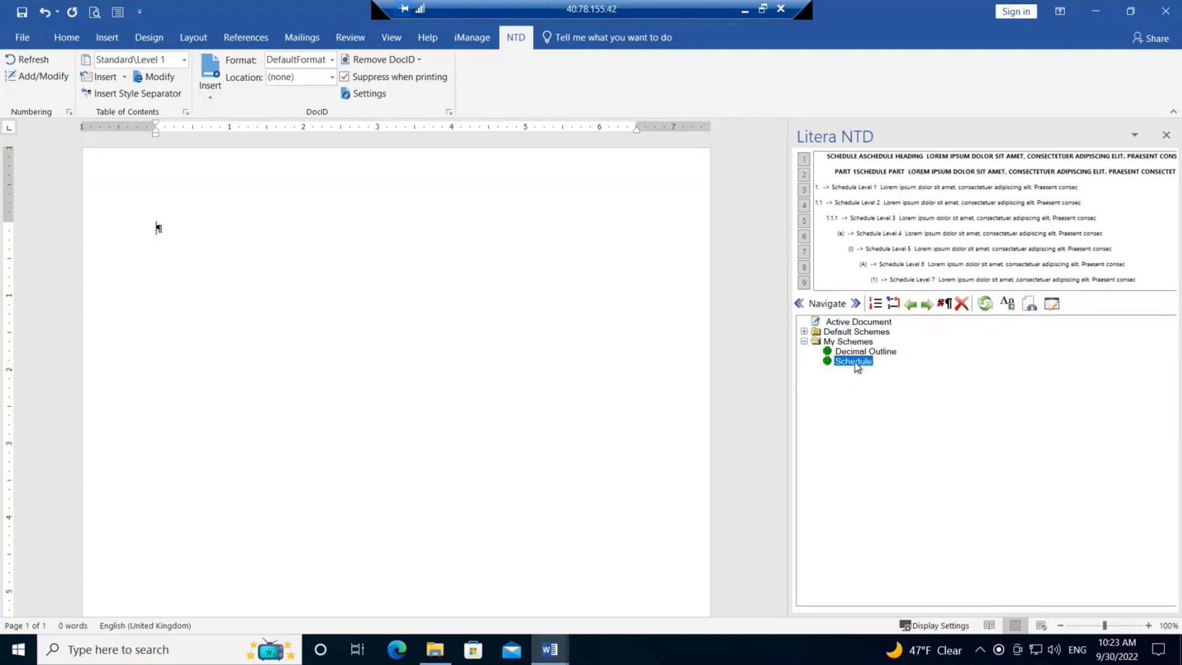
right_click(856, 366)
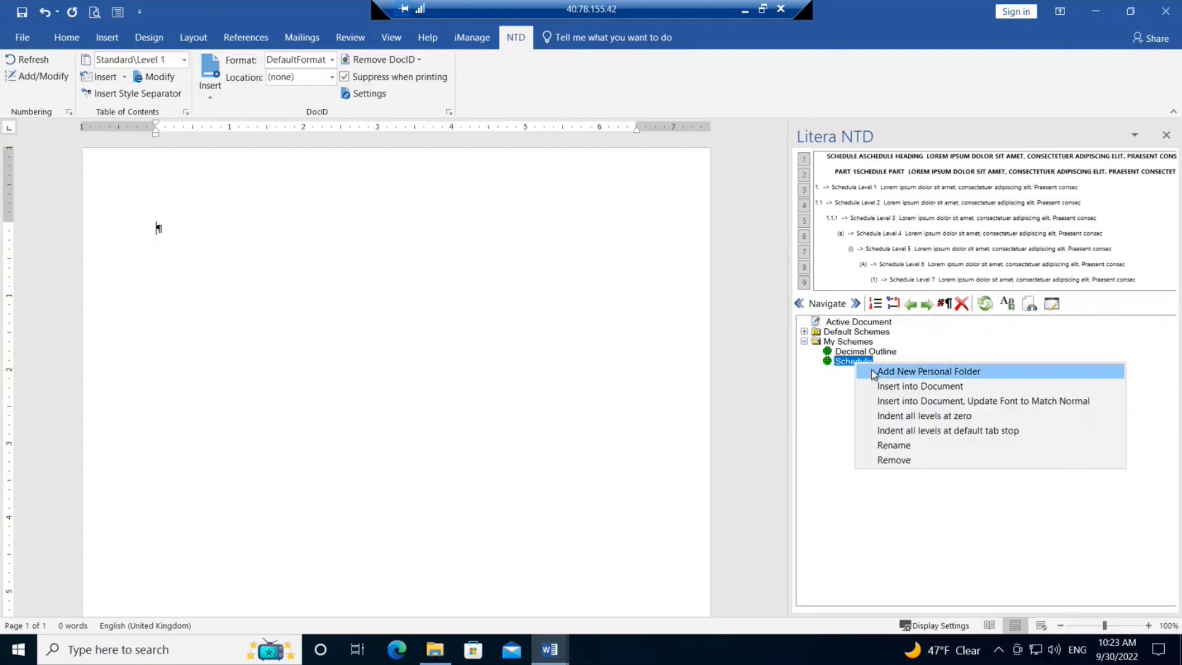
left_click(964, 400)
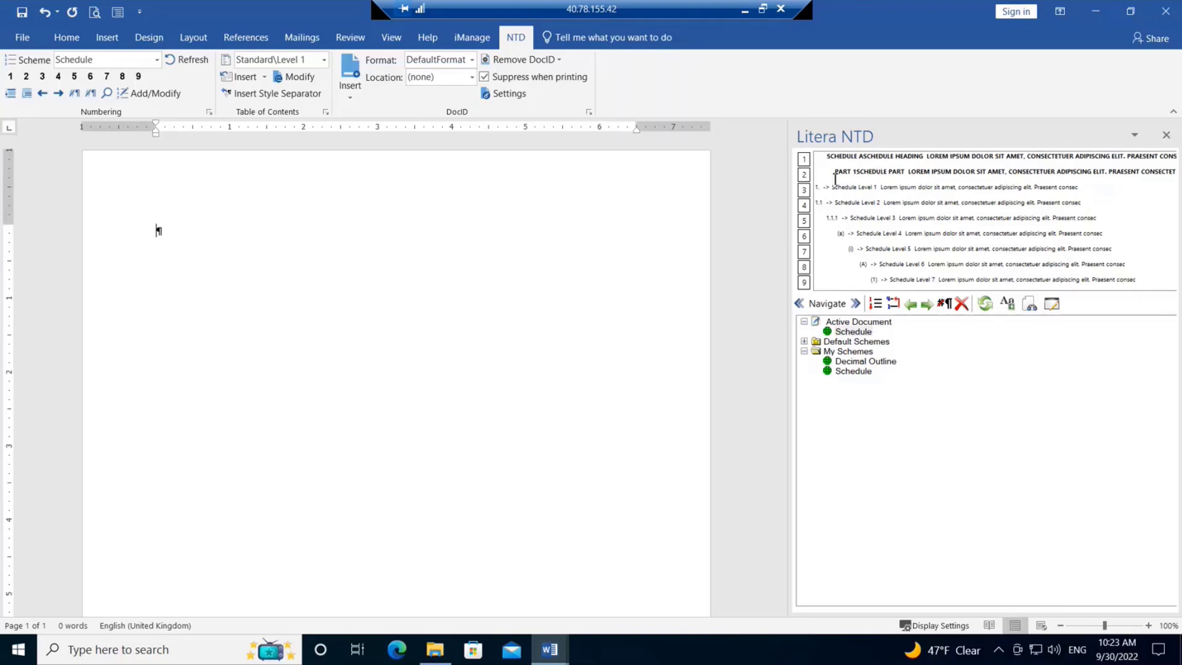
Add four empty paragraphs to the document, followed by a level 1 Schedule heading with the text "DADSA".
key("Return")
key("Return")
key("Return")
key("Return")
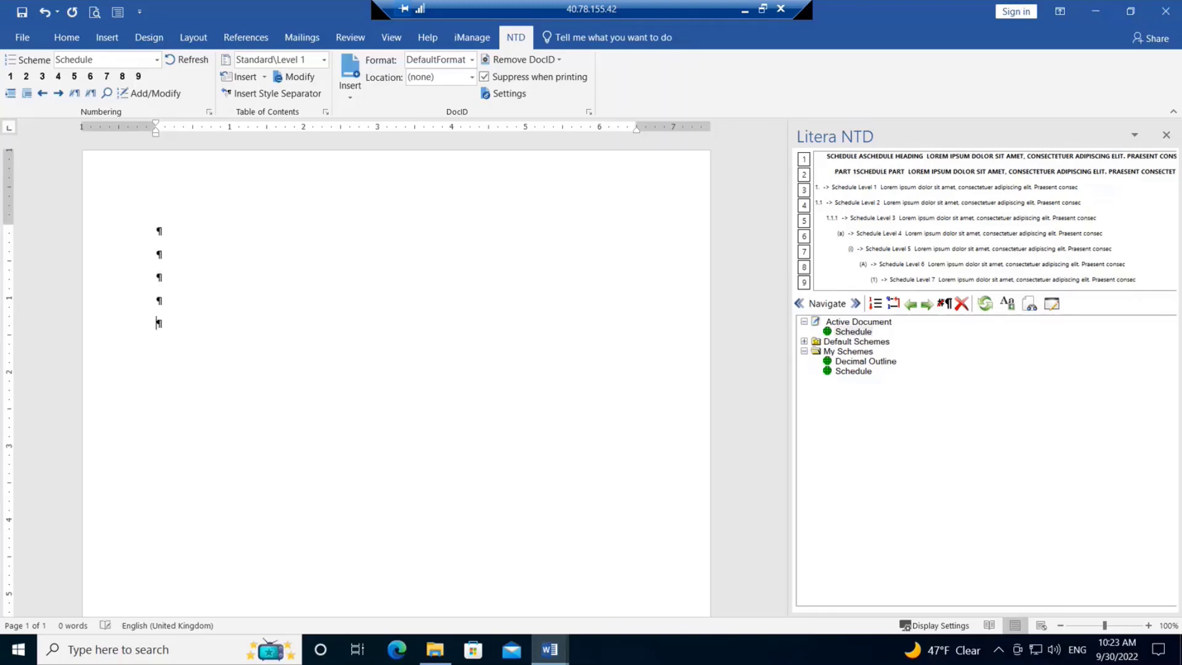
left_click(804, 161)
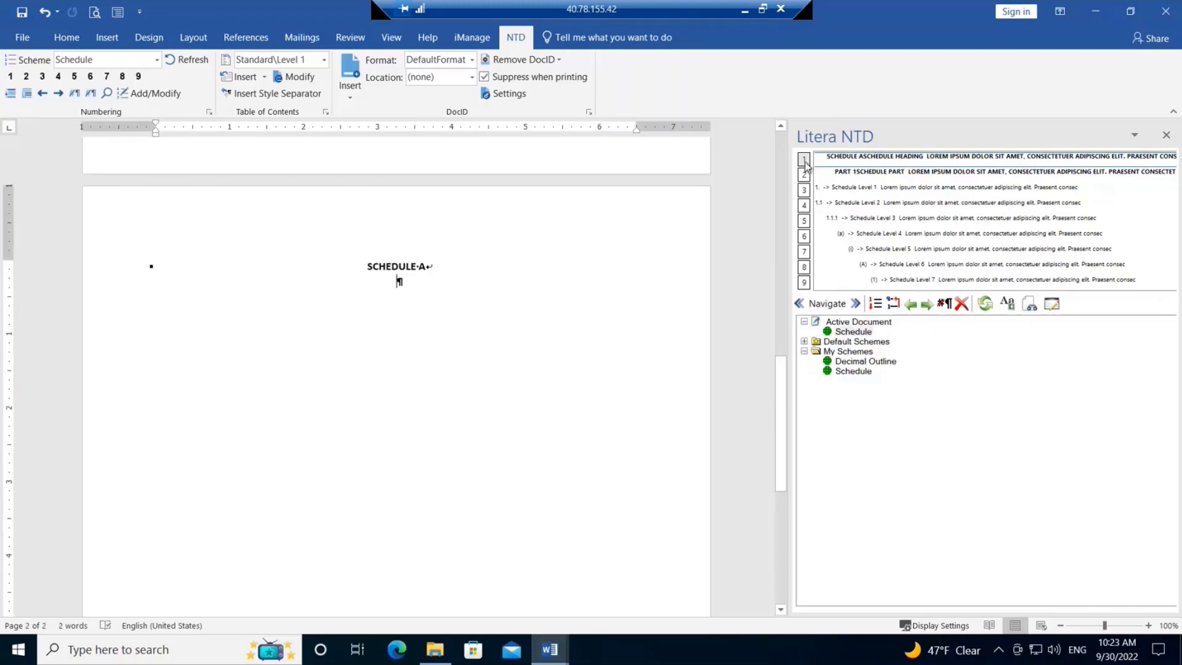
type("DADSA")
Below the schedule heading, add a level 3 numbered paragraph reading "Dasdaadadsa" and start another numbered paragraph.
left_click(805, 171)
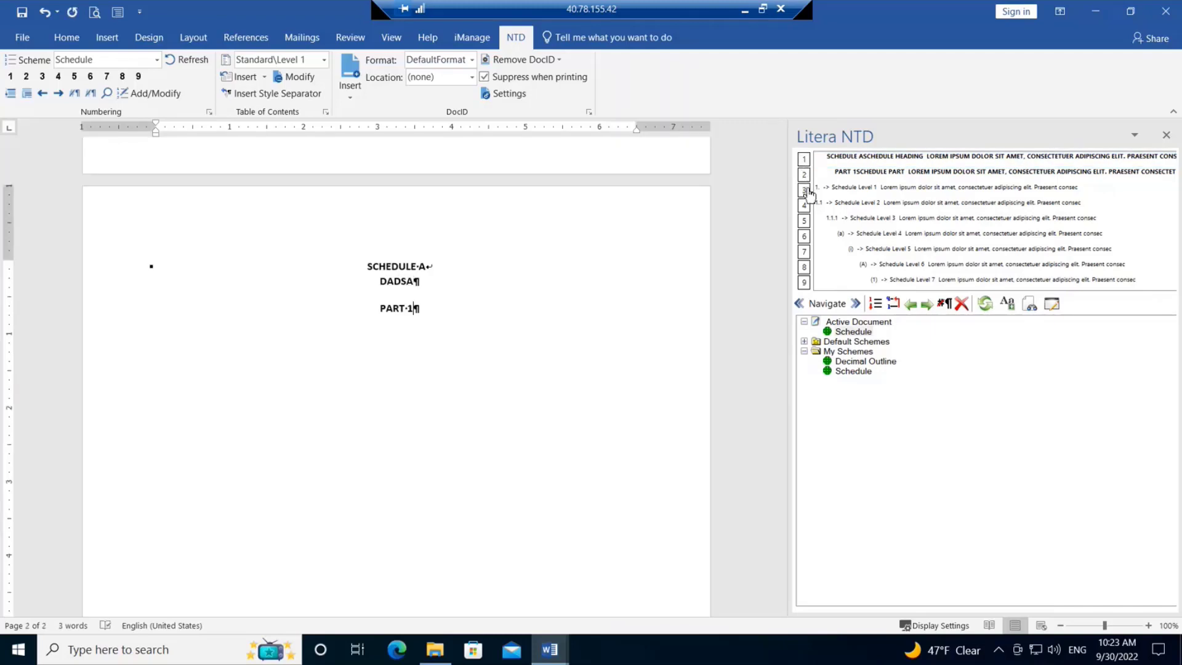
left_click(803, 191)
type("dasdaadadsa")
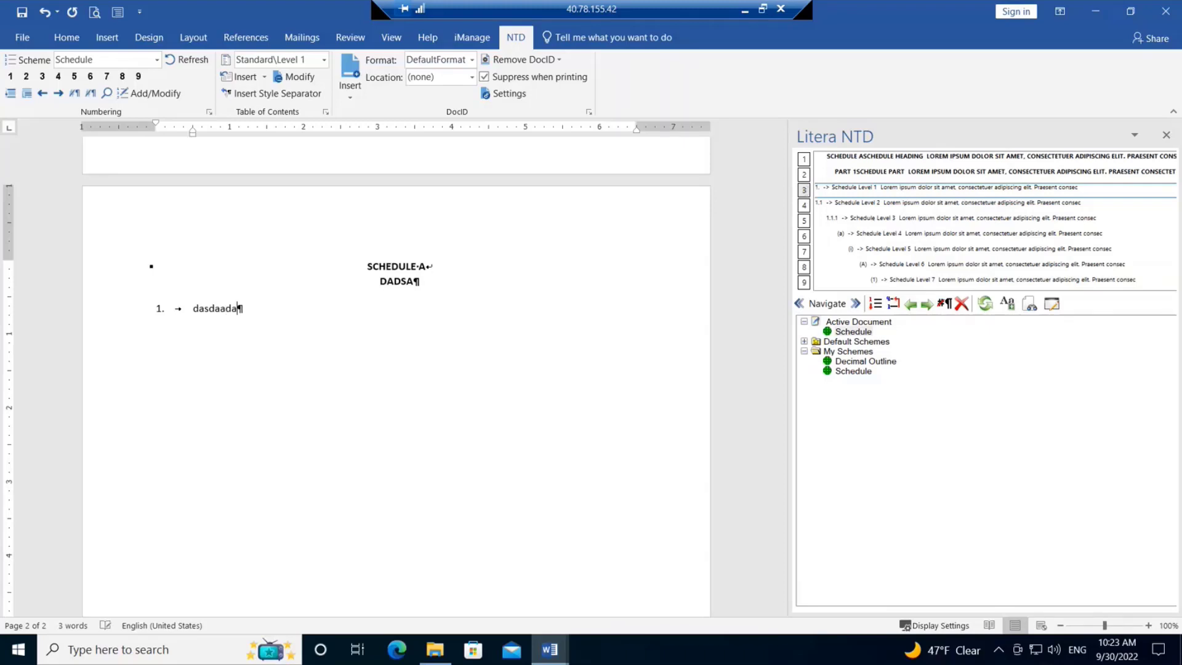
key("Return")
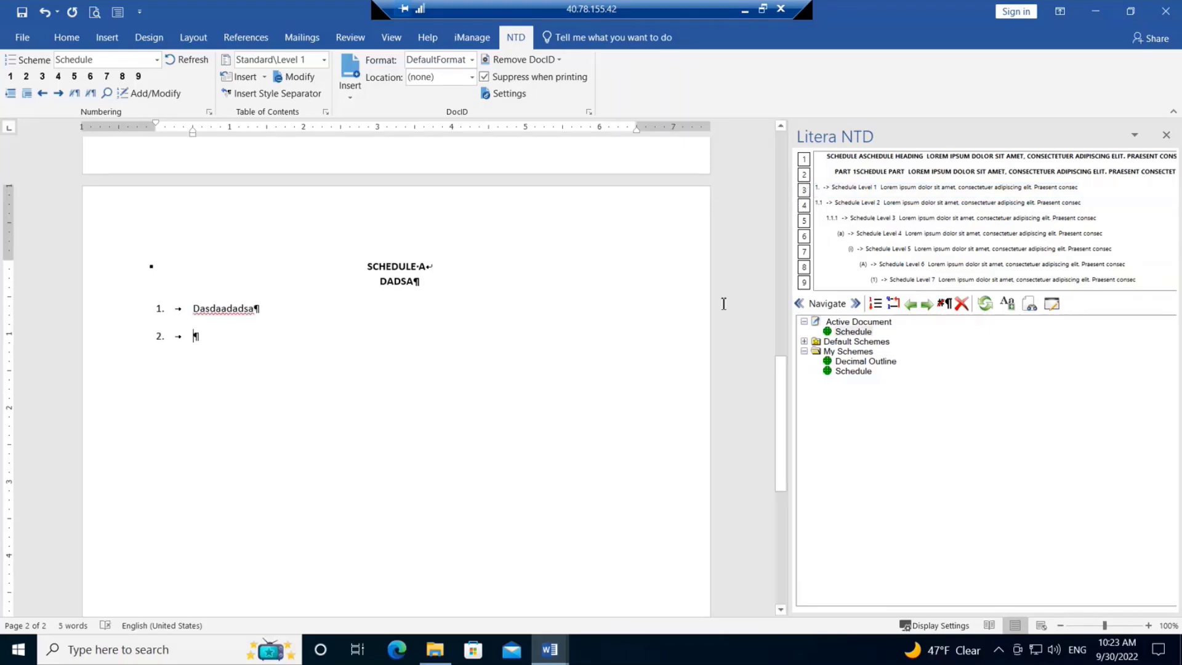
Open the contents tables for modification and rename Doc Table of Contents 2 1 in My TOCs as "Schedule TOC".
left_click(300, 78)
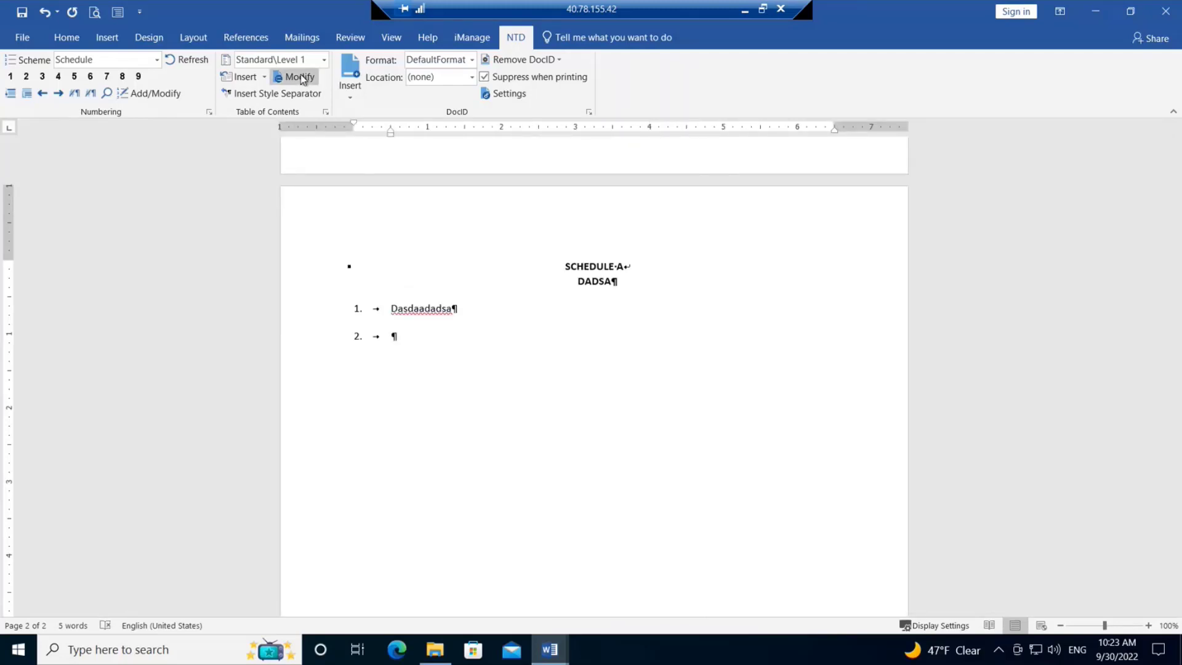
left_click(301, 78)
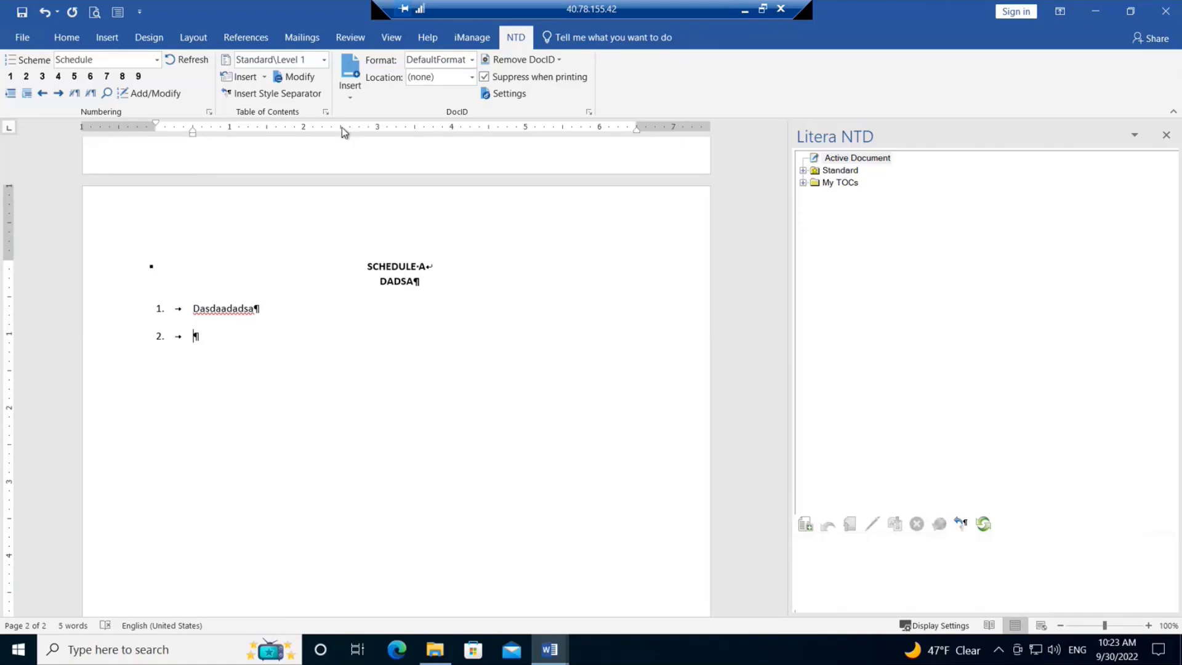
left_click(802, 183)
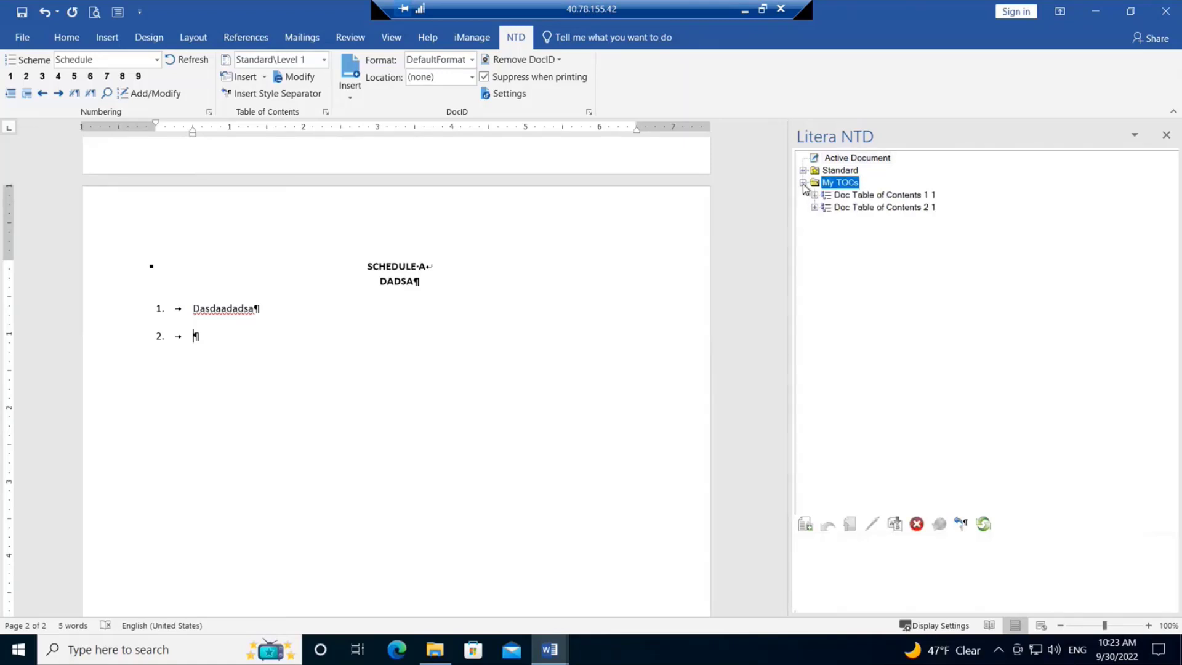
left_click(860, 208)
right_click(860, 208)
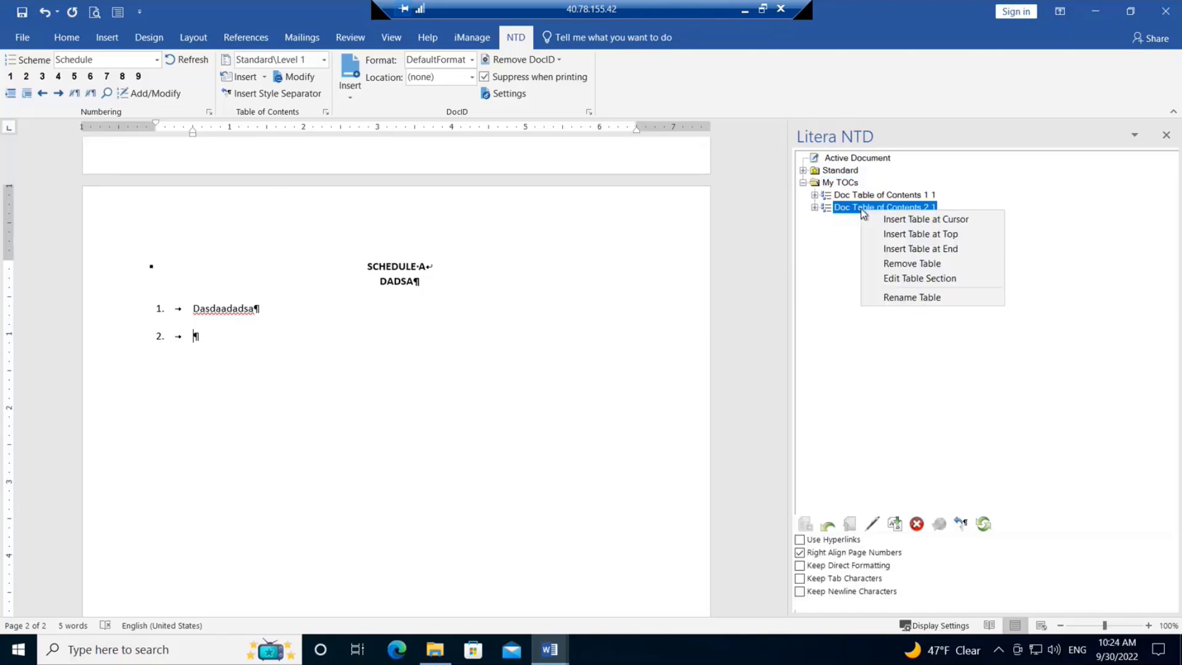
left_click(908, 297)
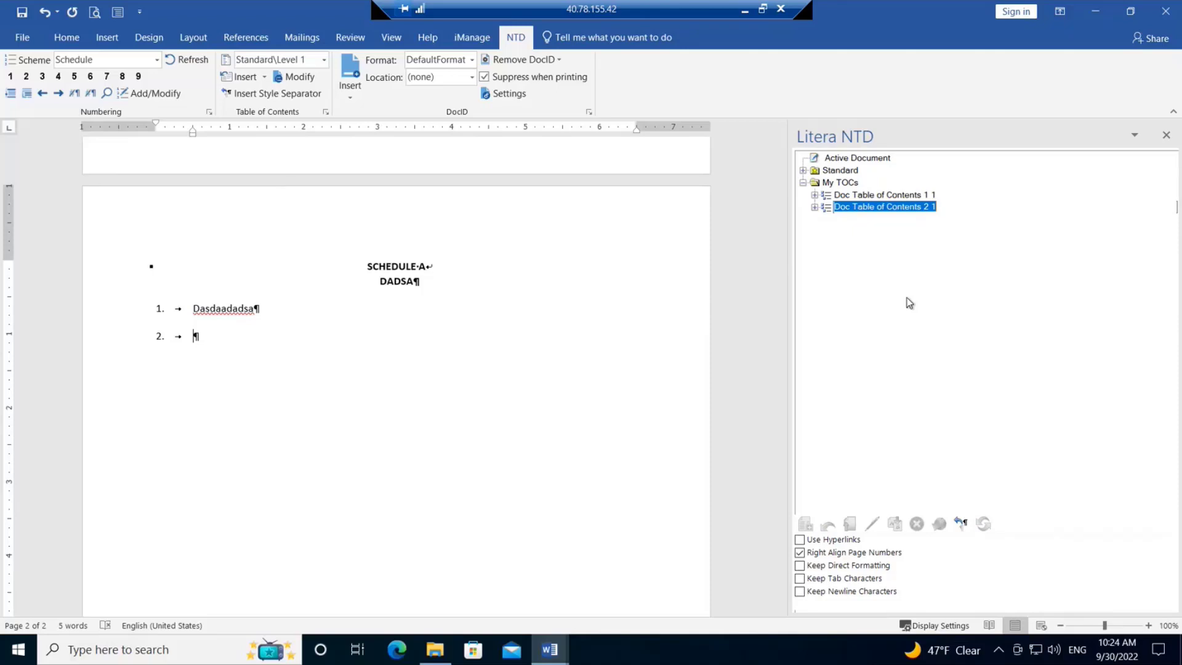
type("s")
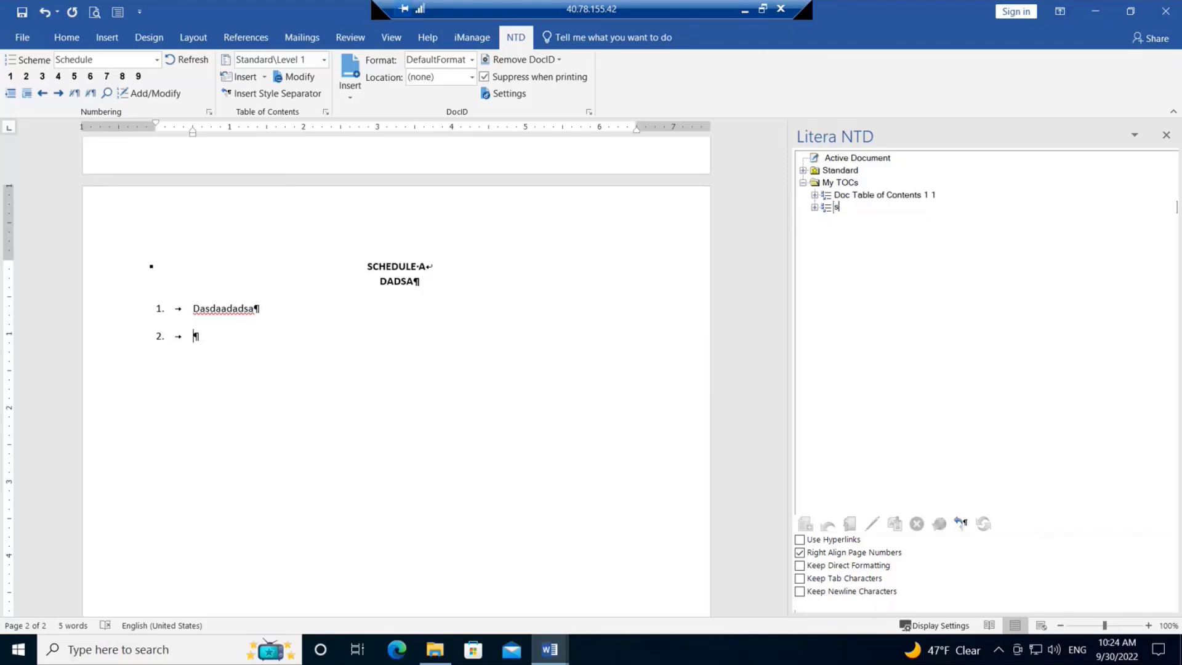
type("CHEDU")
key("BackSpace")
key("BackSpace")
key("BackSpace")
key("BackSpace")
key("BackSpace")
key("BackSpace")
type("Sh")
key("BackSpace")
type("chedule TOC")
key("Return")
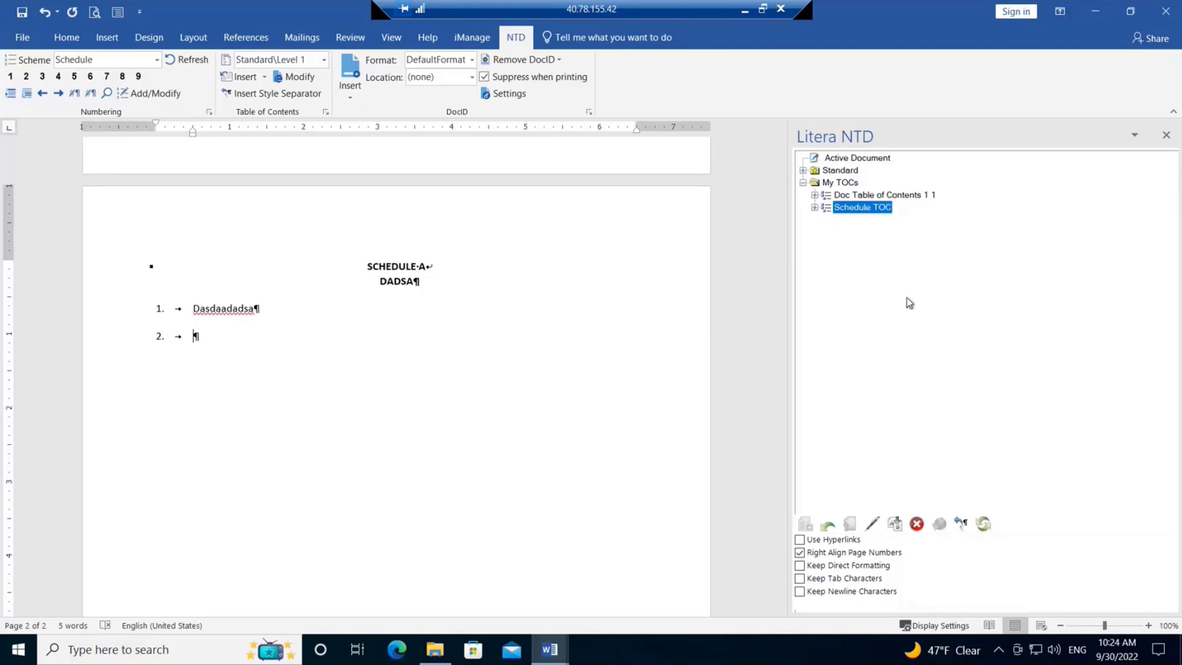
Refresh the contents tables and the numbering, and select Schedule TOC in the My TOCs folder.
left_click(983, 528)
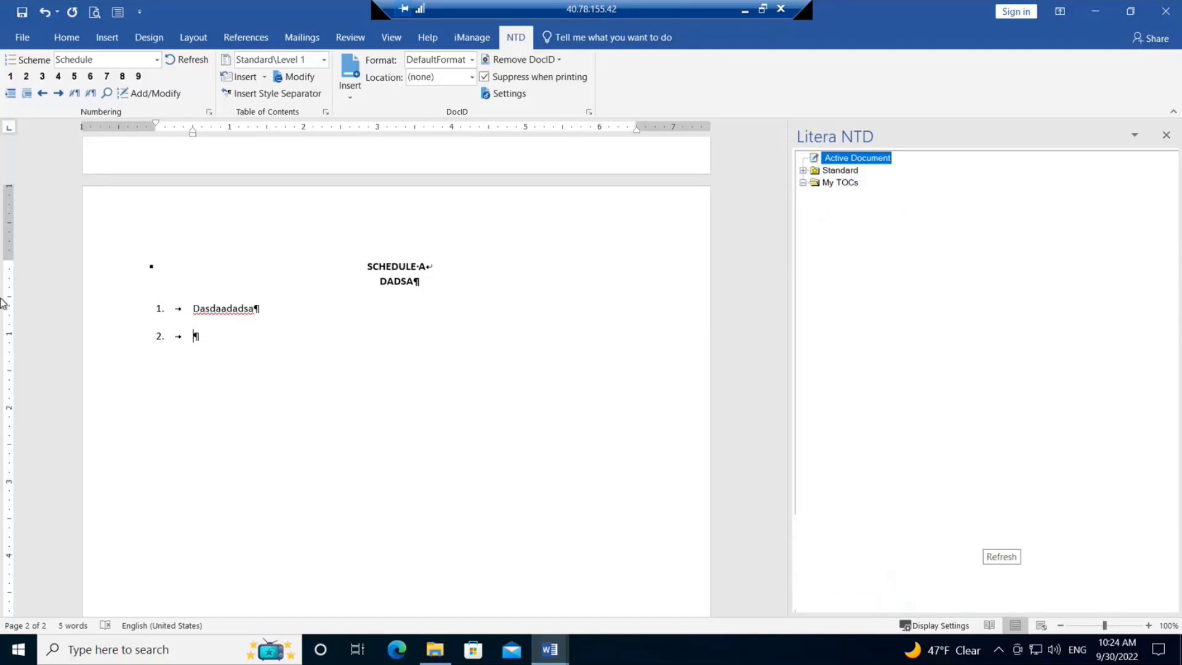
left_click(196, 60)
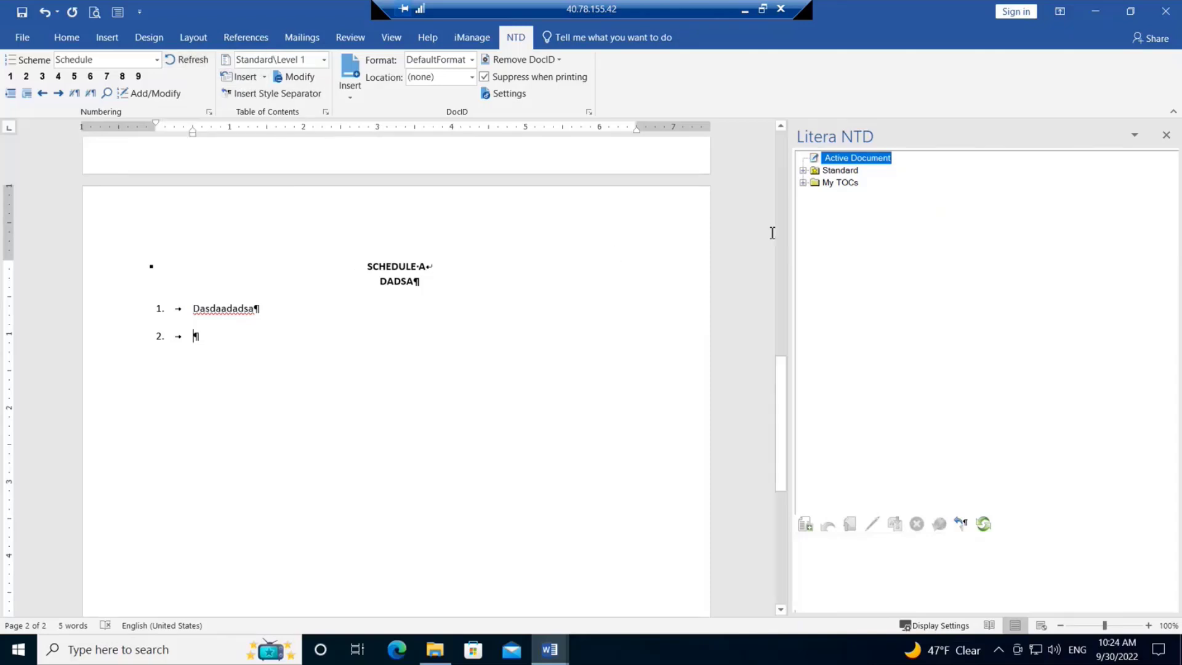
left_click(806, 183)
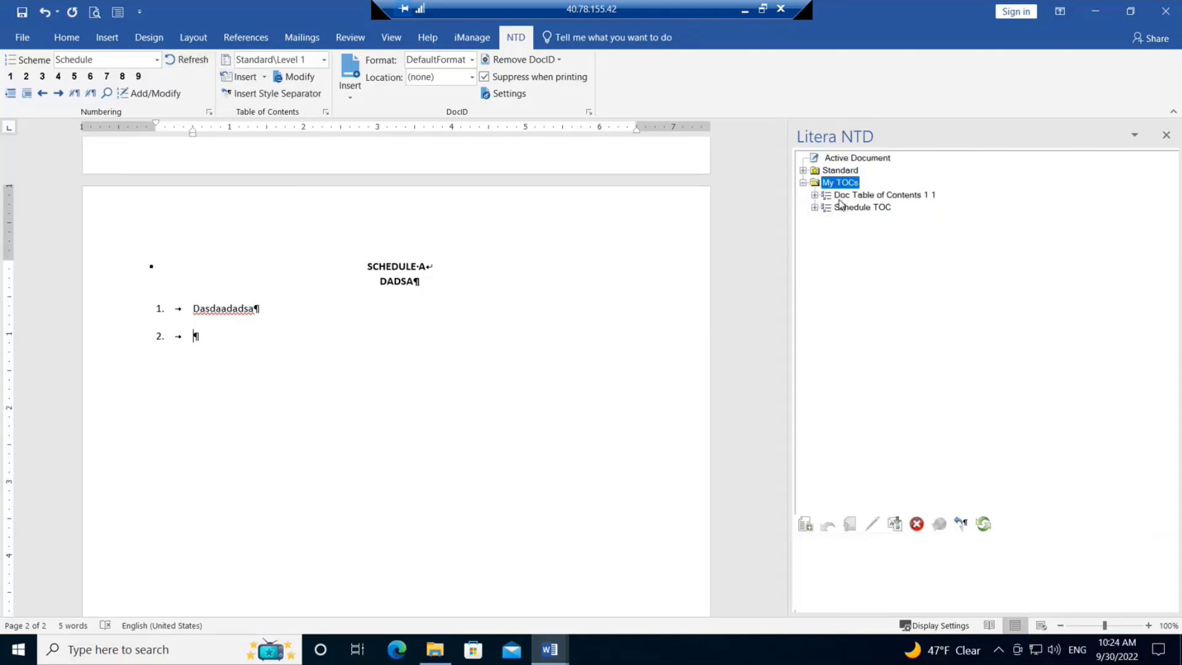
left_click(855, 209)
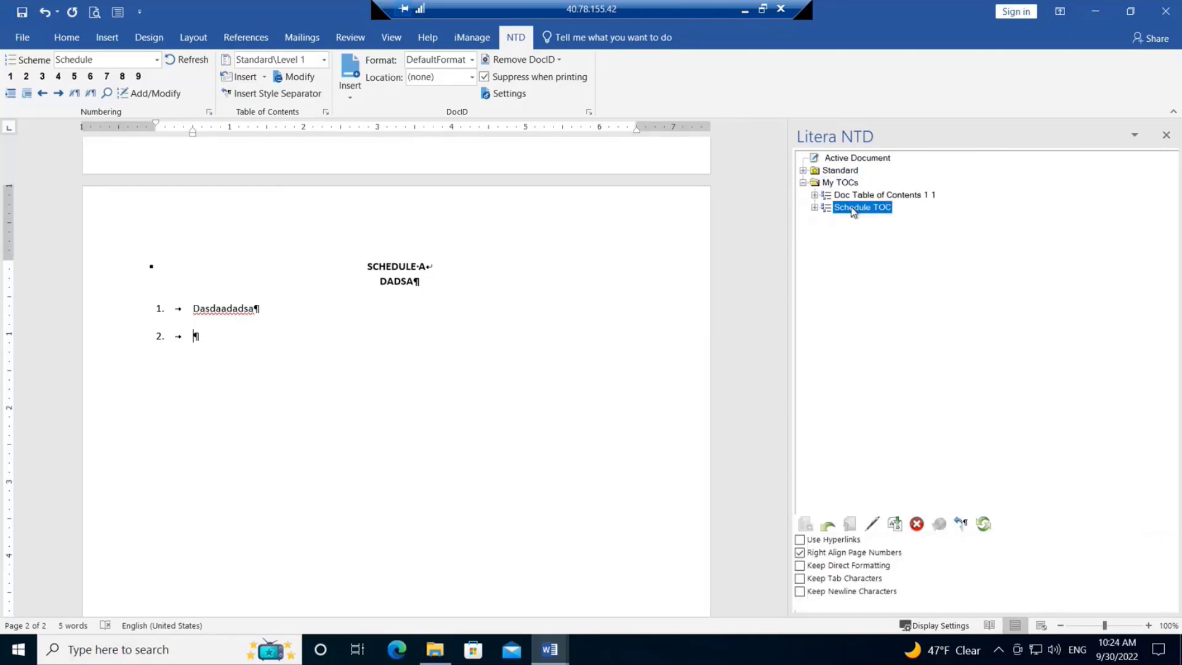
Check the list of insertable contents tables for the saved Schedule TOC.
left_click(325, 60)
left_click(327, 62)
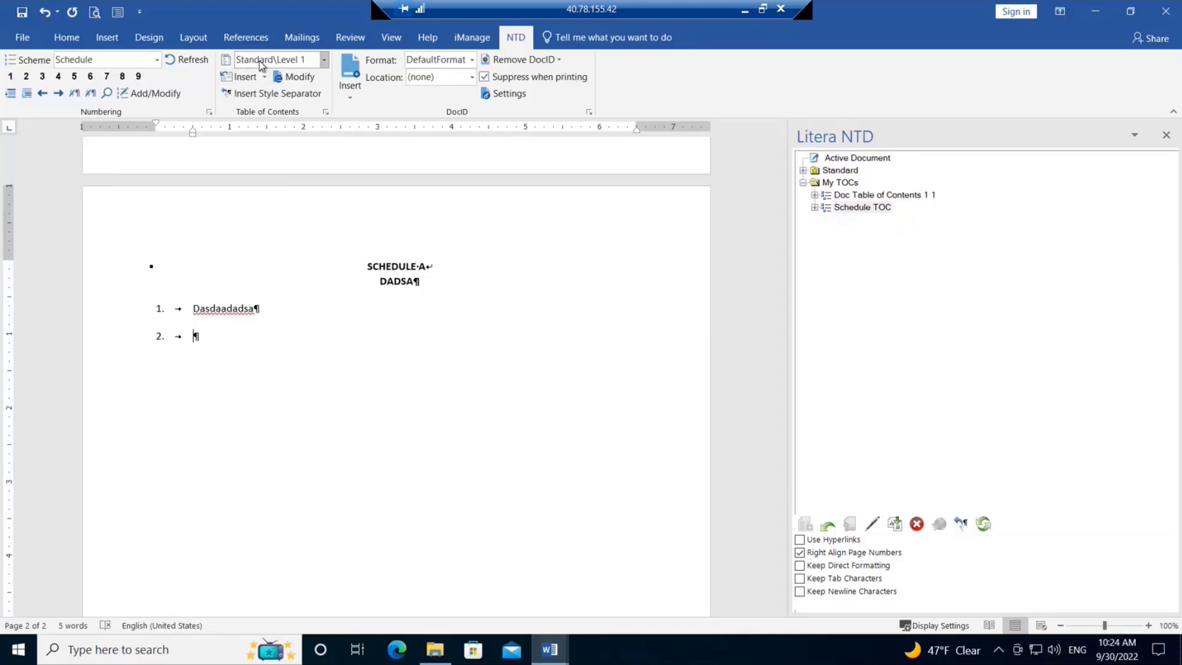
left_click(324, 61)
left_click(325, 62)
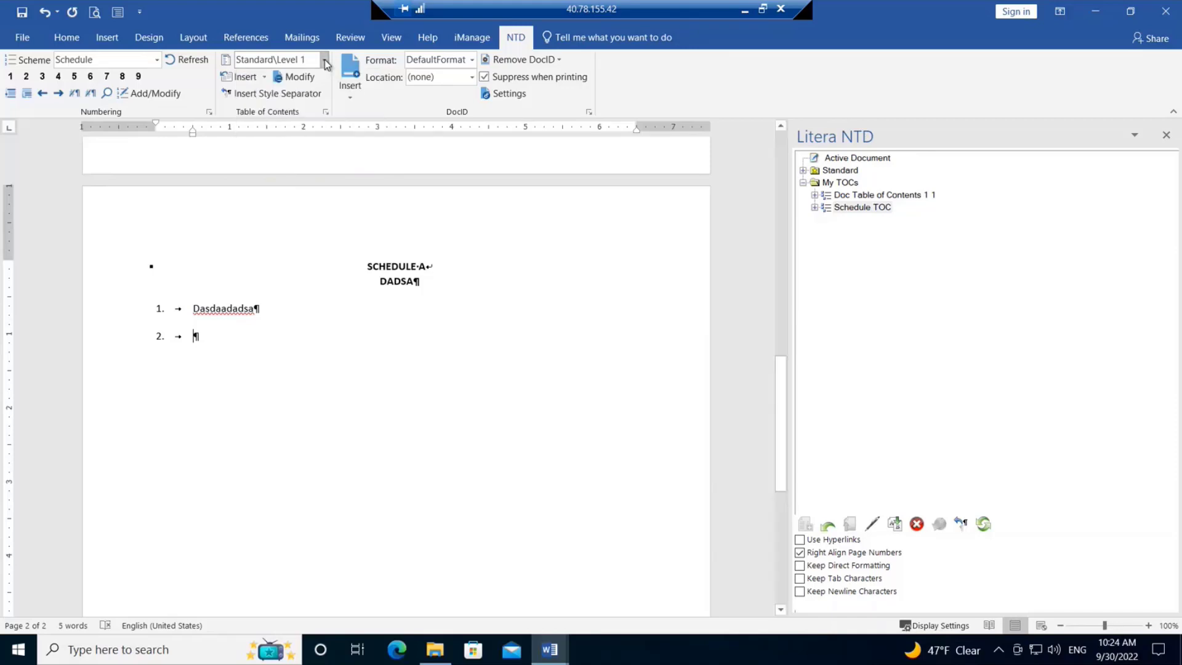